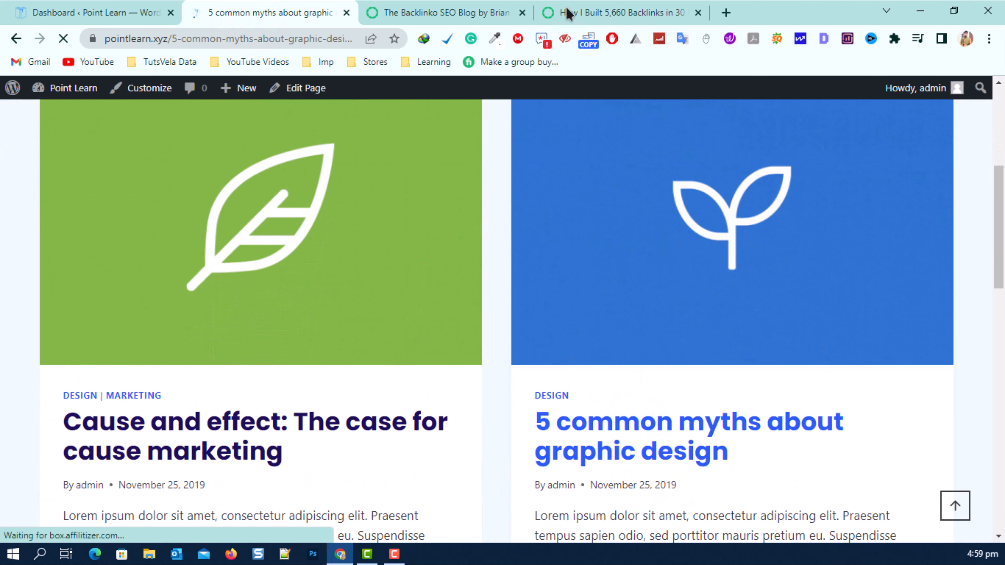
# Step: Examine the site's post "5 common myths about graphic design" and compare it with the Backlinko blog listing
pyautogui.scroll(-15, 170, 252)
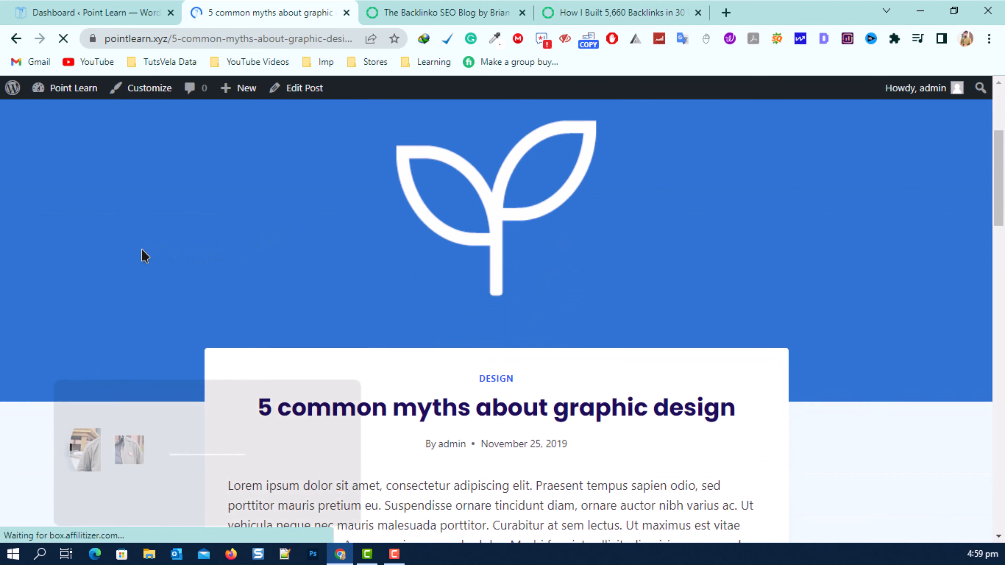
pyautogui.scroll(15, 257, 257)
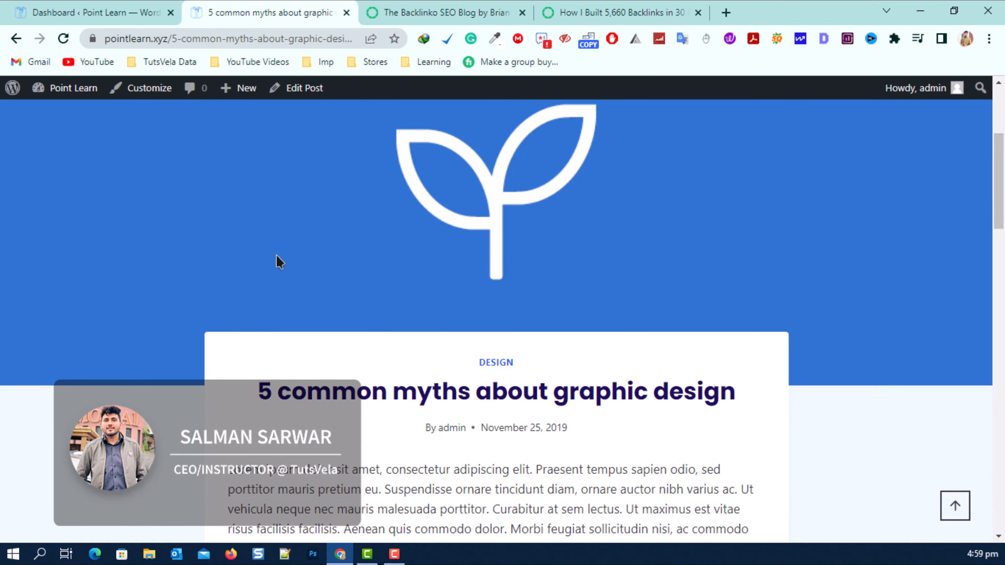
pyautogui.click(426, 10)
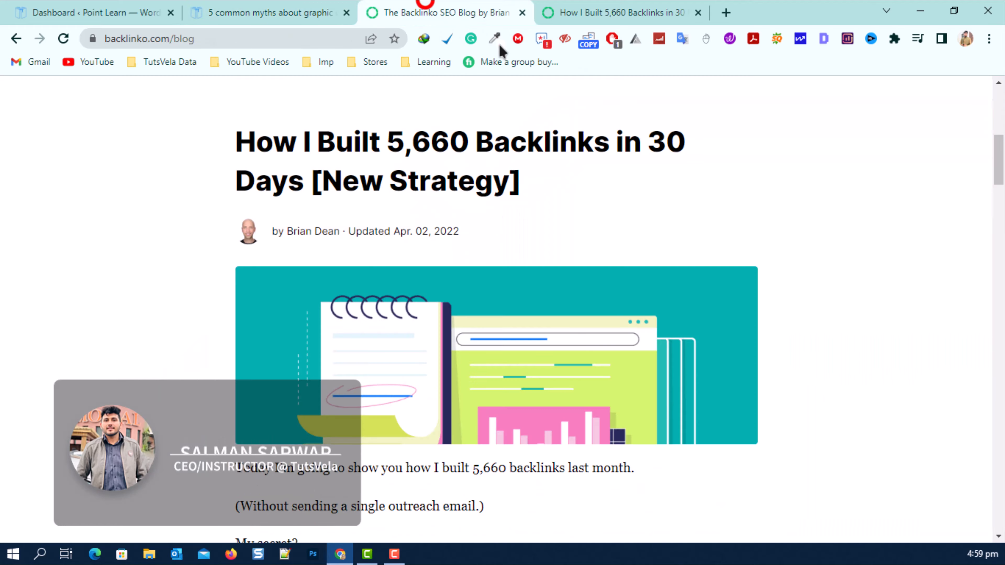
pyautogui.scroll(2, 292, 203)
pyautogui.scroll(-2, 491, 214)
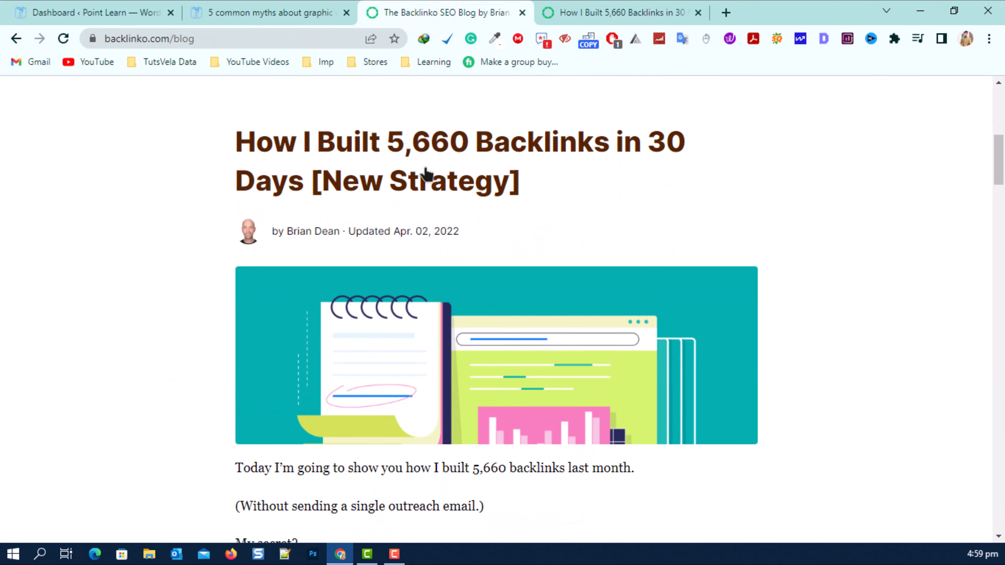
# Step: Examine the title, author line and opening content of the Backlinko article "How I Built 5,660 Backlinks in 30 Days"
pyautogui.click(579, 7)
pyautogui.moveTo(271, 196); pyautogui.dragTo(658, 245)
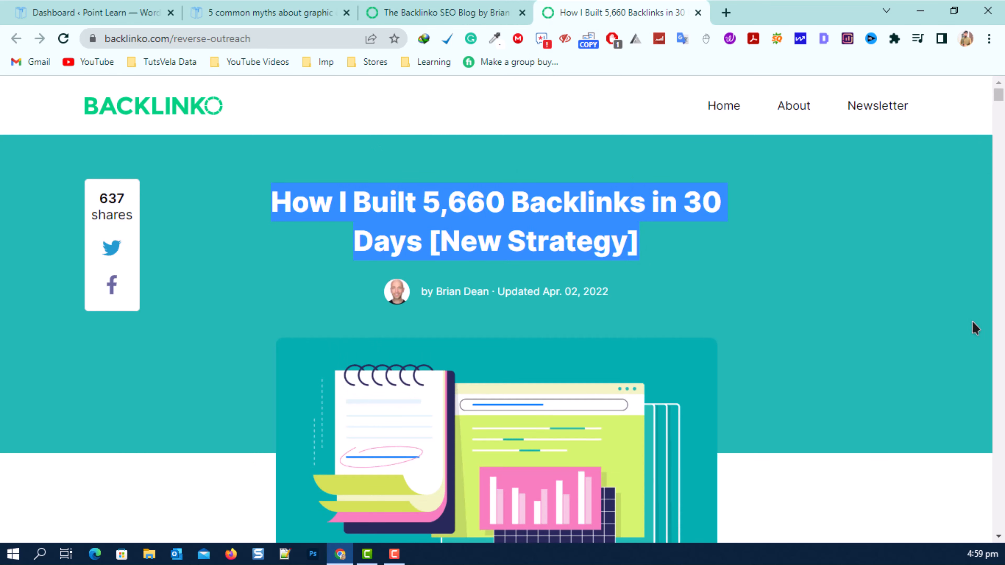
pyautogui.click(938, 366)
pyautogui.moveTo(689, 290); pyautogui.dragTo(374, 293)
pyautogui.click(641, 282)
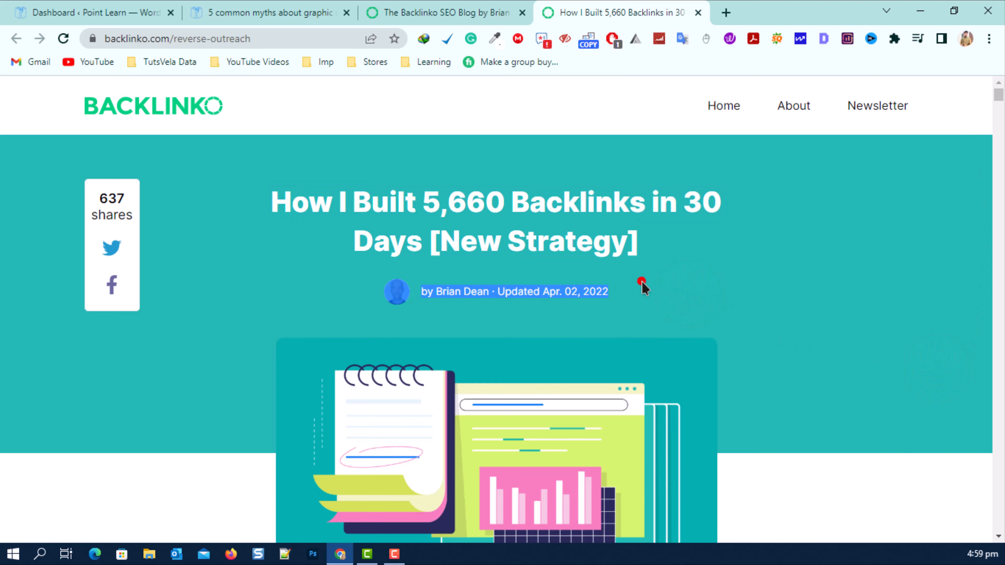
pyautogui.scroll(-3, 410, 315)
pyautogui.scroll(-4, 475, 341)
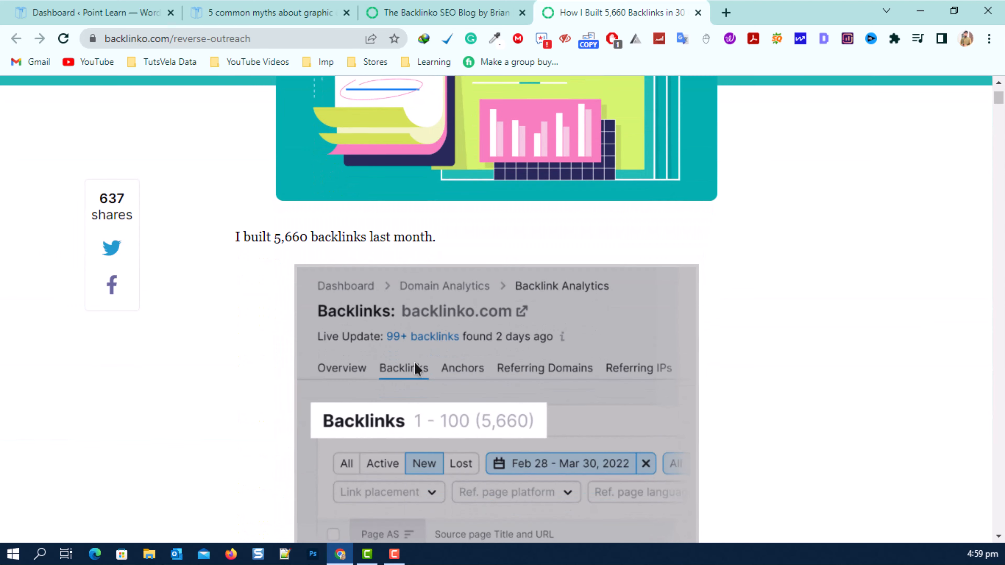
pyautogui.tripleClick(216, 231)
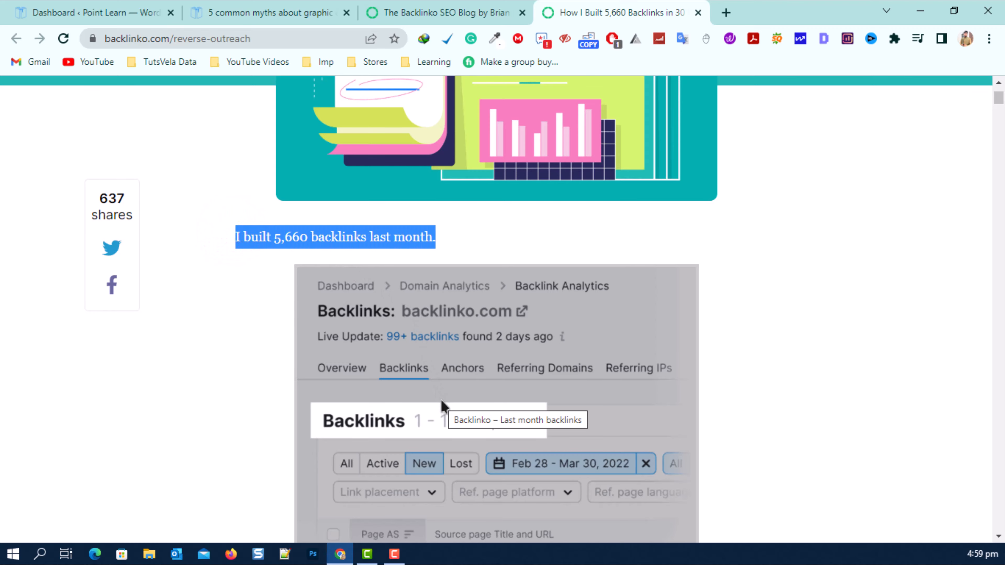
pyautogui.click(278, 396)
pyautogui.scroll(-10, 278, 398)
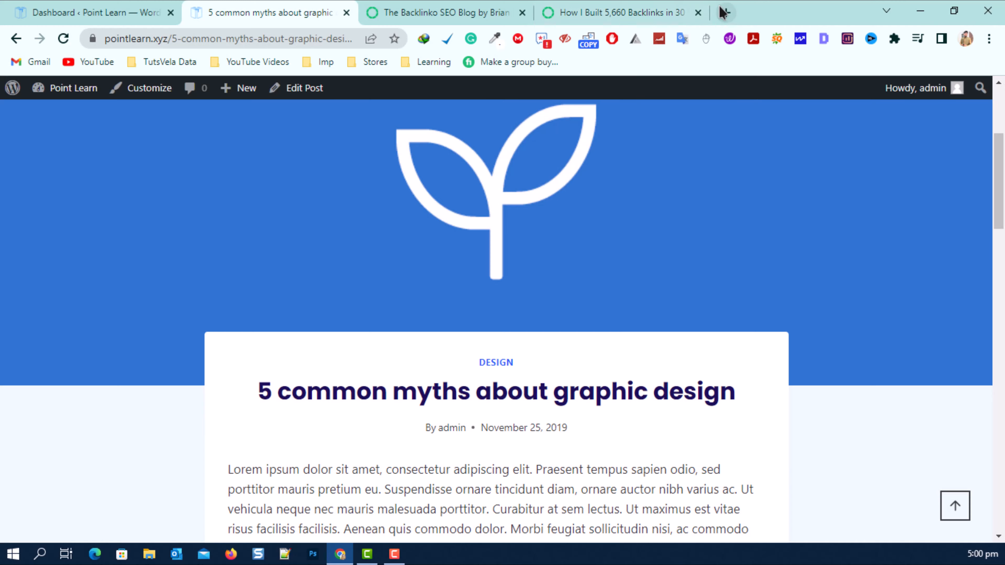
# Step: Open tutsvela.com/go/kadence in a new browser tab, look through the Kadence WP page and close it
pyautogui.click(725, 12)
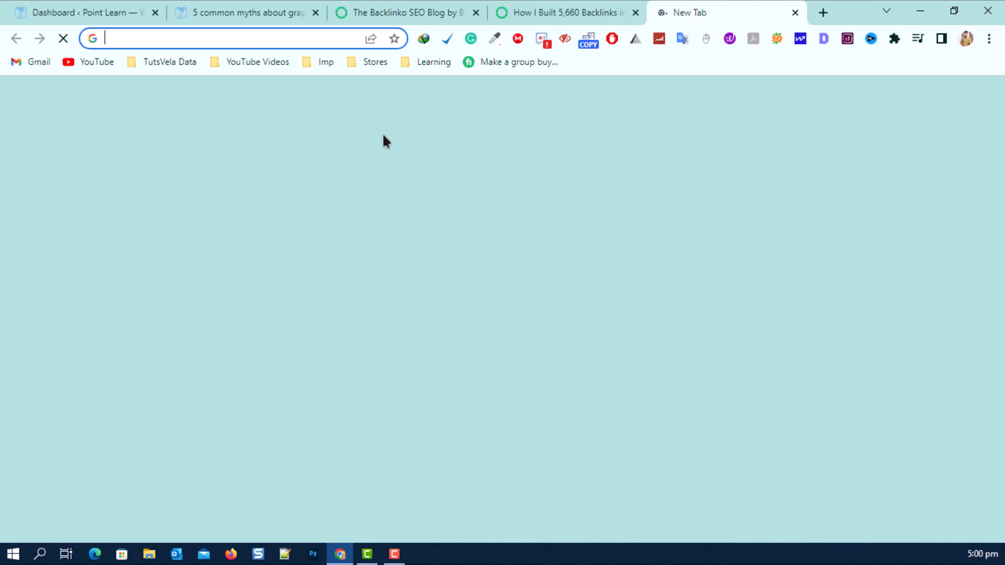
pyautogui.write('tutsvela.com/')
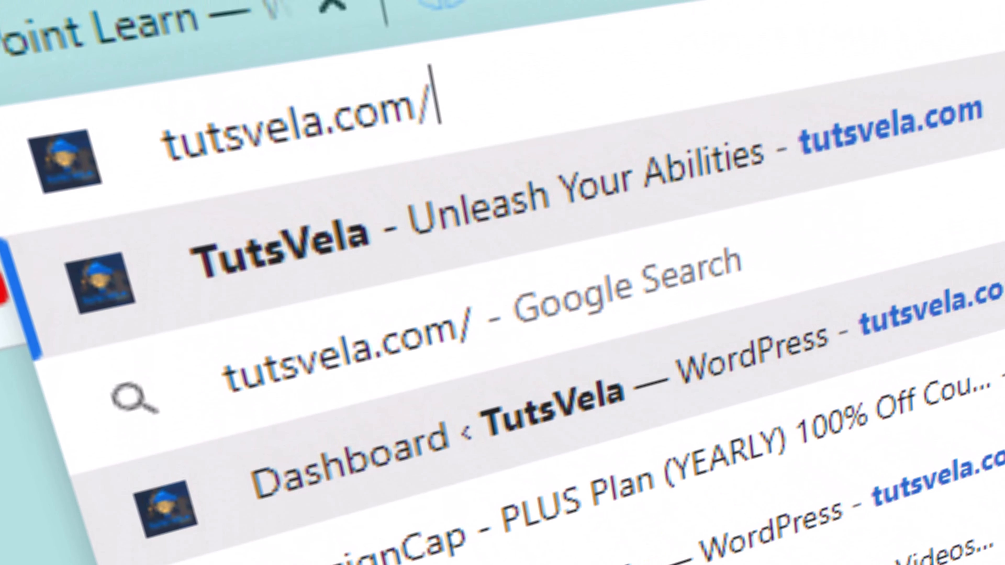
pyautogui.write('go/kadence')
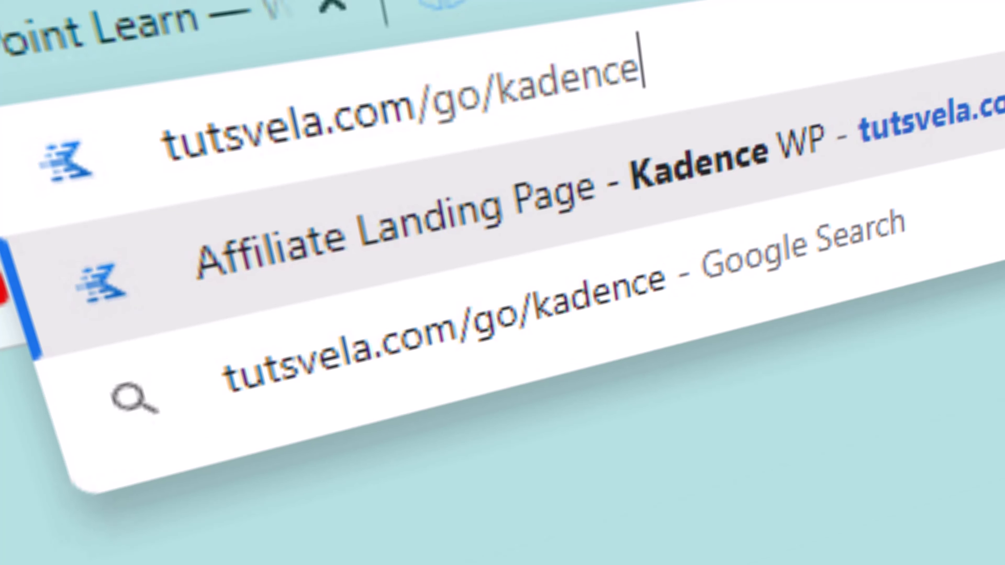
pyautogui.press('Return')
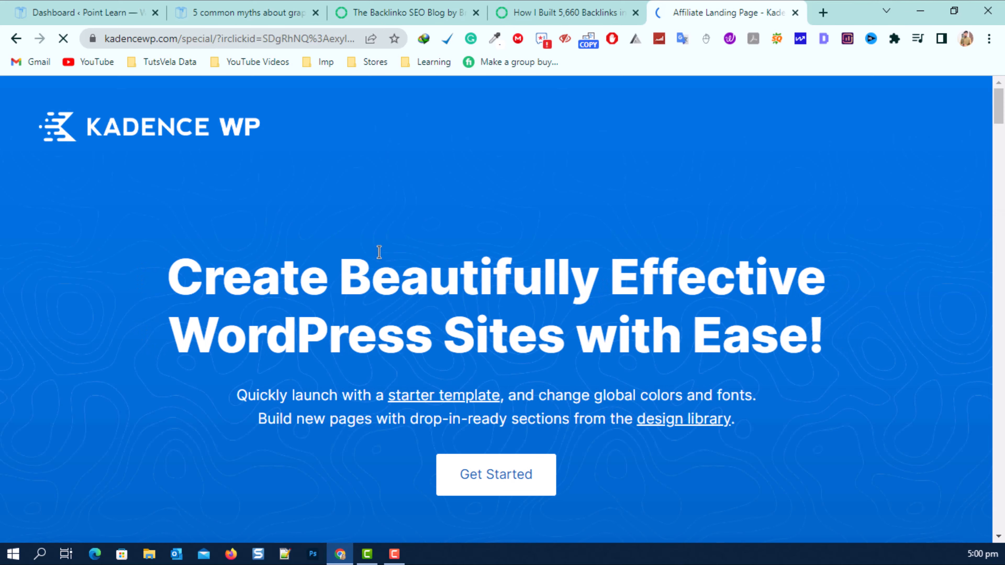
pyautogui.scroll(-15, 380, 252)
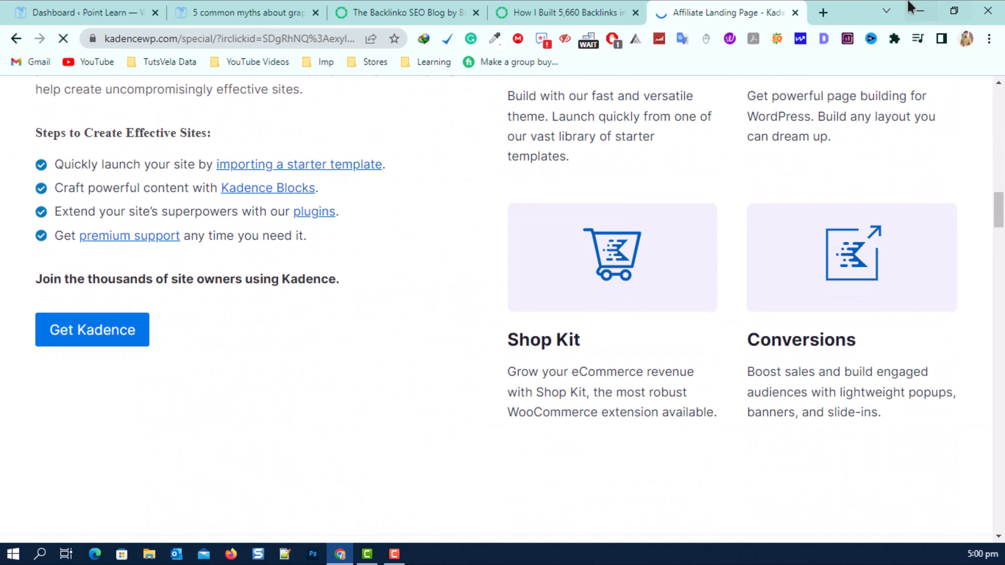
pyautogui.click(795, 13)
# Step: Return to the WordPress dashboard and open the list of installed plugins
pyautogui.click(177, 14)
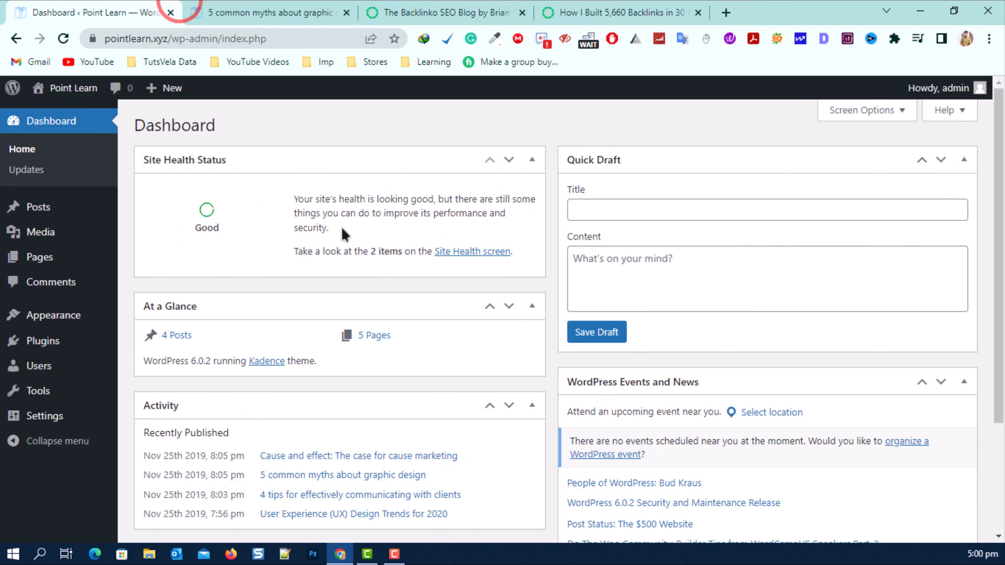
pyautogui.moveTo(59, 316)
pyautogui.moveTo(94, 343)
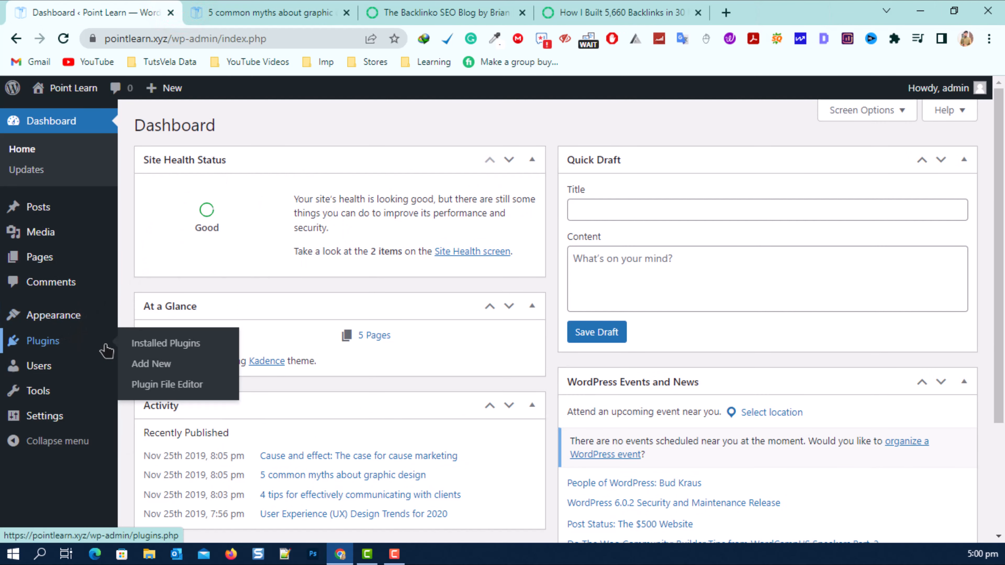
pyautogui.click(166, 345)
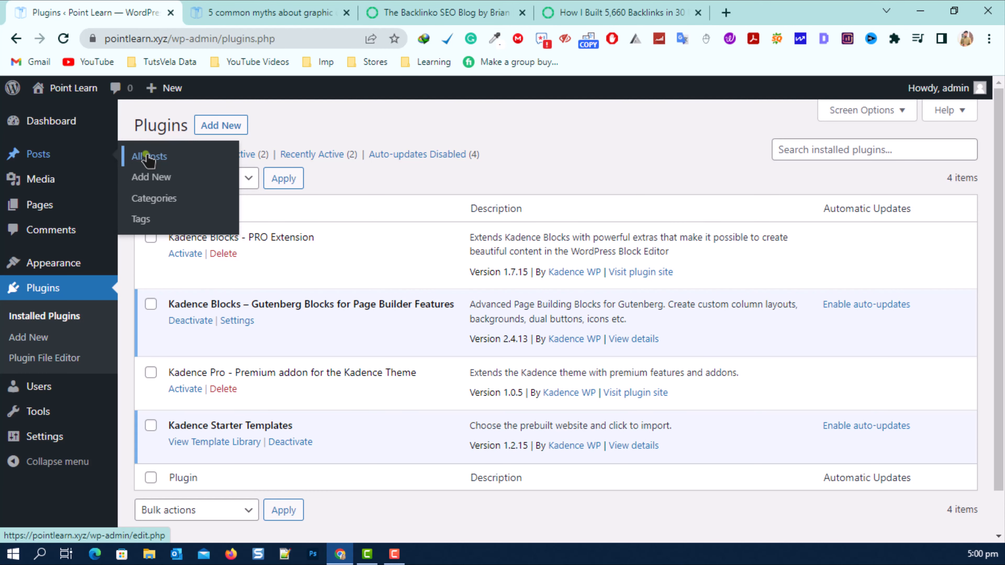
# Step: Open the All Posts list in a separate browser tab and create a new post from it
pyautogui.rightClick(142, 154)
pyautogui.click(198, 165)
pyautogui.click(236, 8)
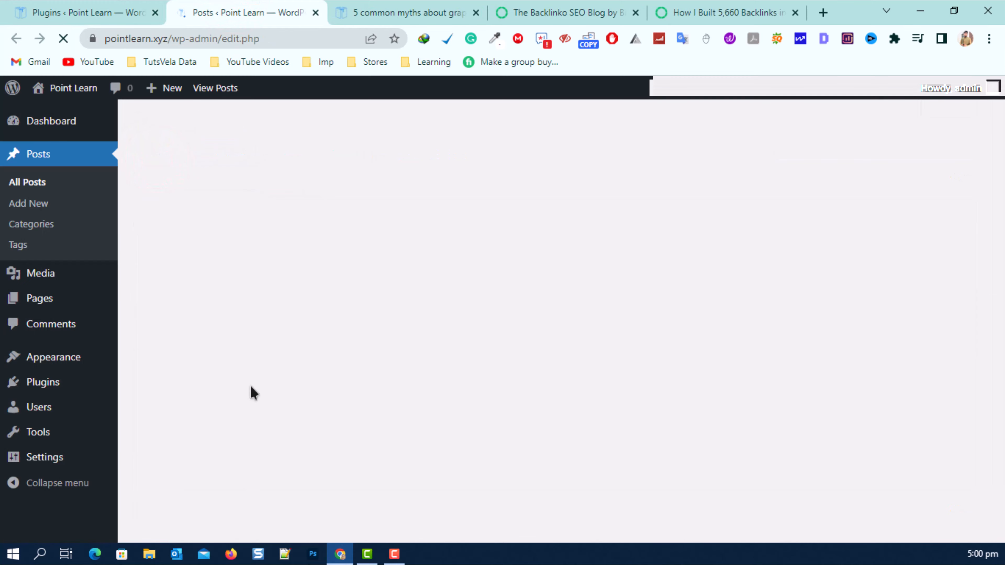
pyautogui.click(209, 125)
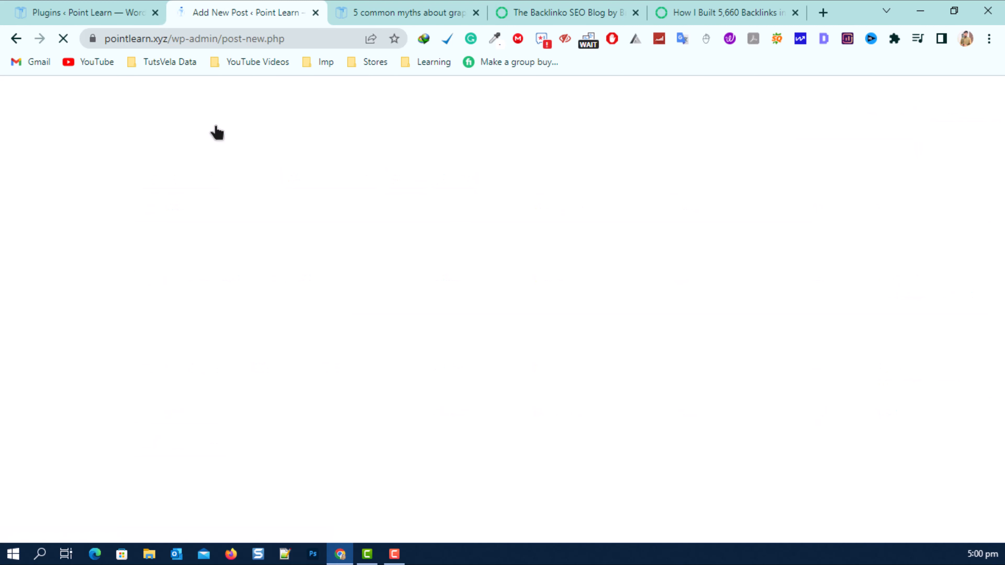
# Step: Examine the Kadence Blocks - PRO Extension and Kadence Pro entries in the installed plugins list
pyautogui.click(87, 12)
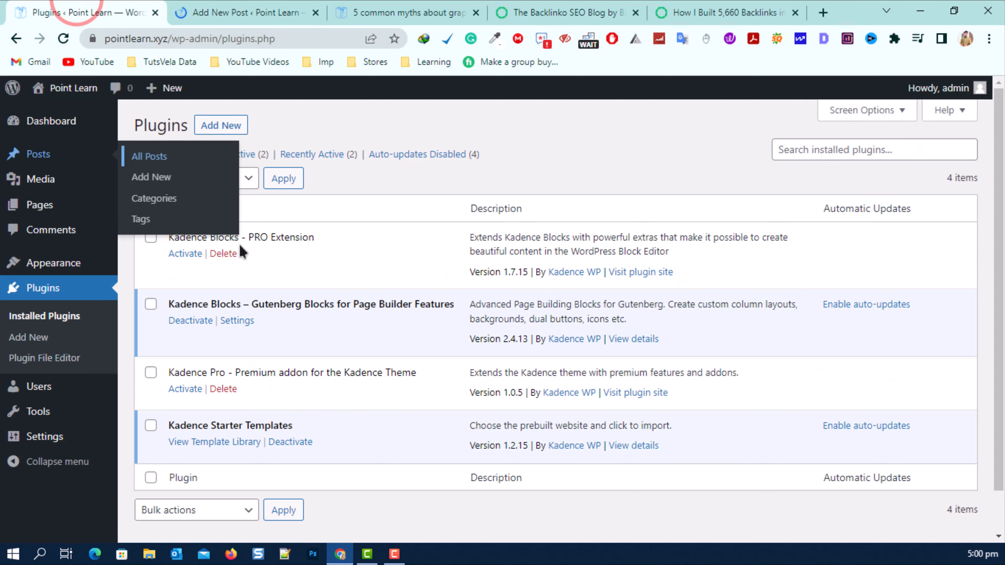
pyautogui.moveTo(321, 238); pyautogui.dragTo(153, 244)
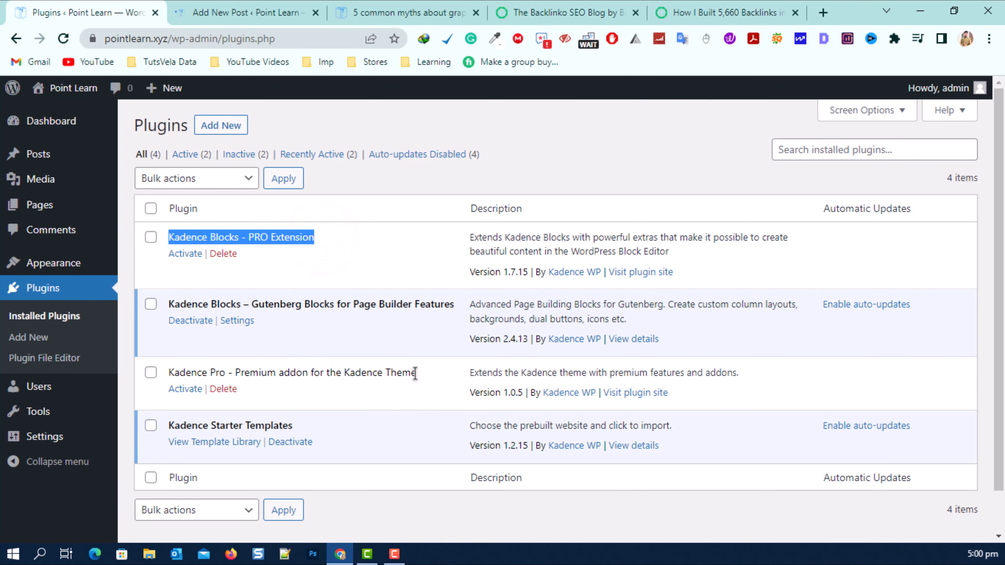
pyautogui.moveTo(416, 372); pyautogui.dragTo(166, 377)
# Step: Insert an Advanced Text block into the new post, finding it with the block search "/titl"
pyautogui.click(182, 12)
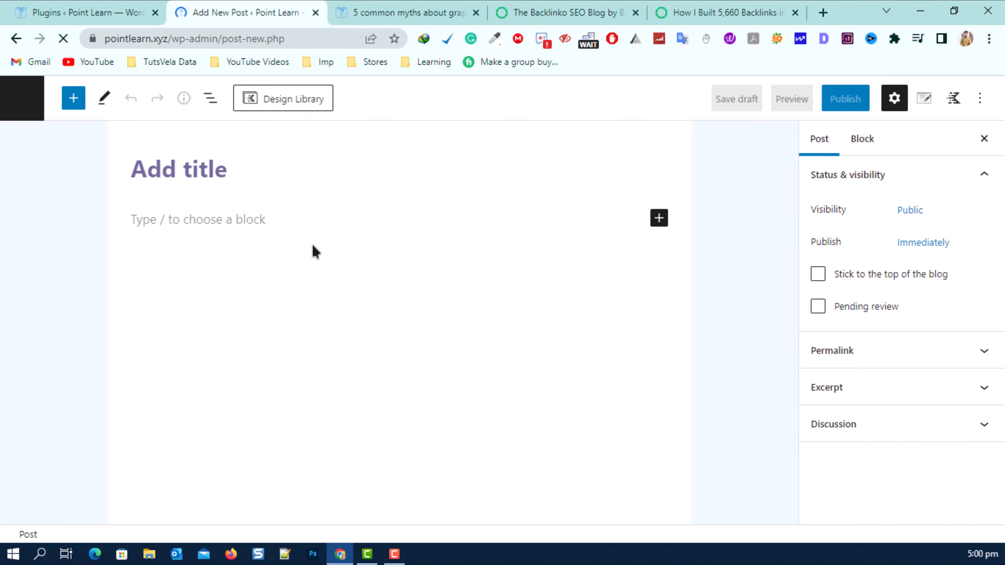
pyautogui.click(291, 217)
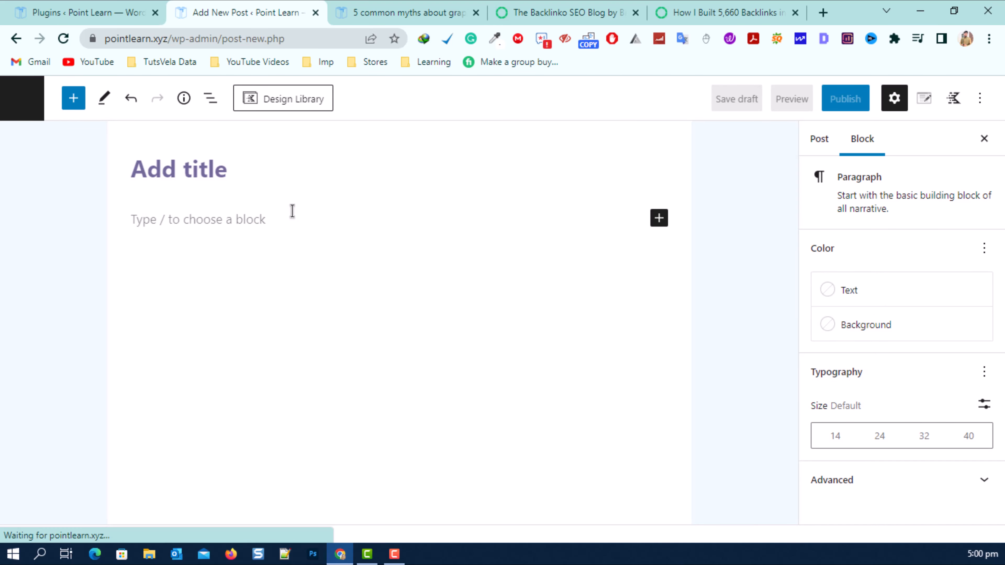
pyautogui.write('/titl')
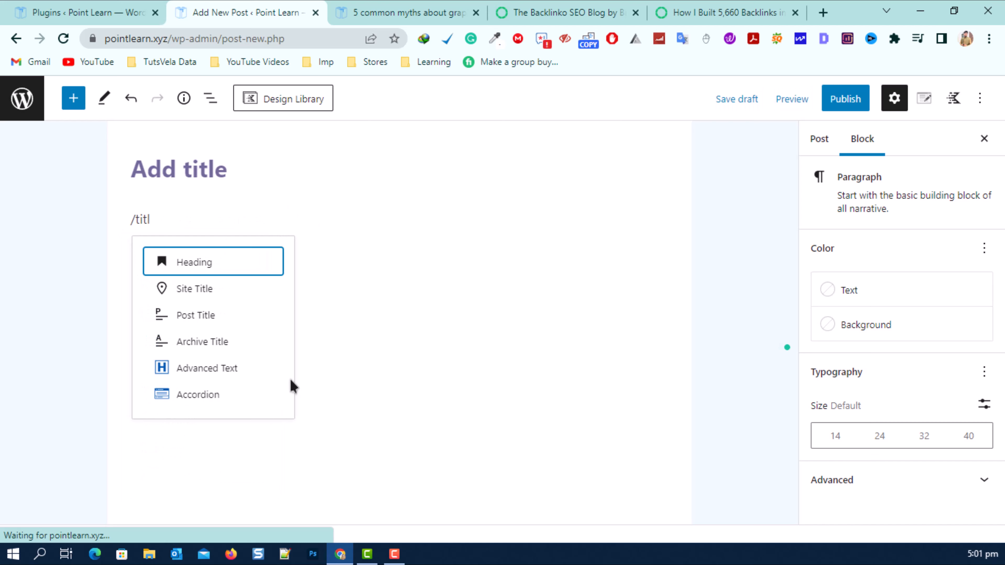
pyautogui.click(210, 370)
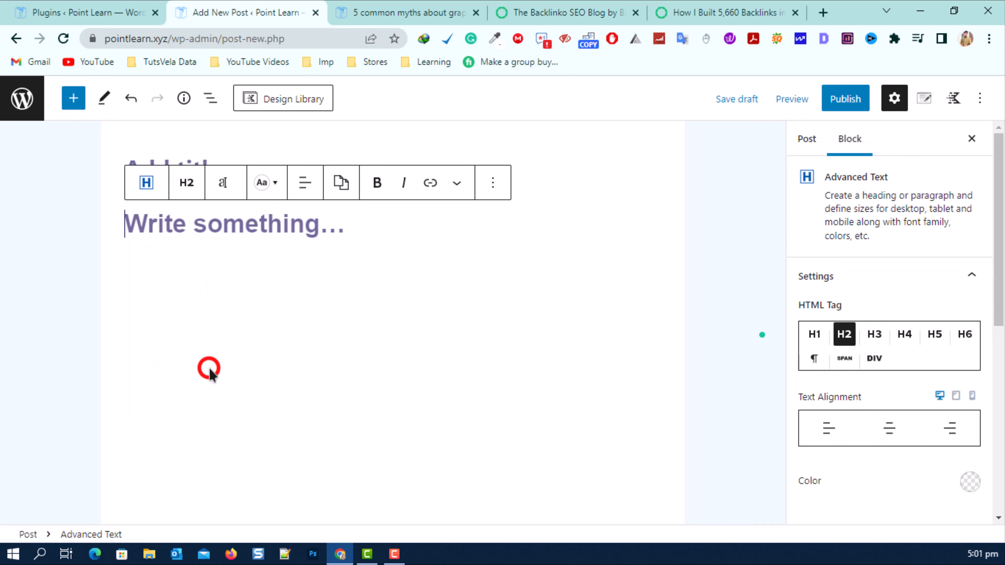
pyautogui.click(221, 227)
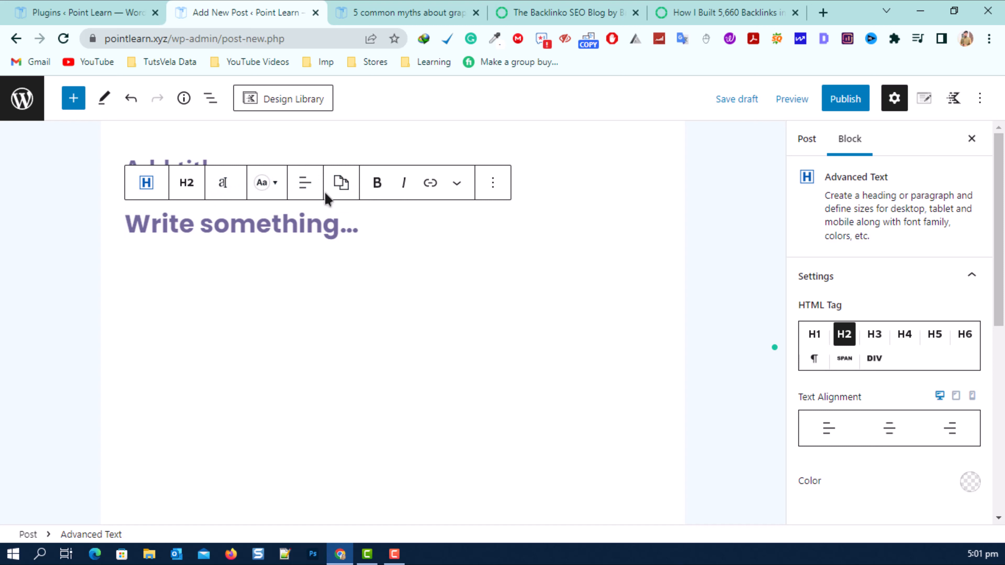
# Step: Activate the Kadence Blocks - PRO Extension plugin
pyautogui.click(128, 8)
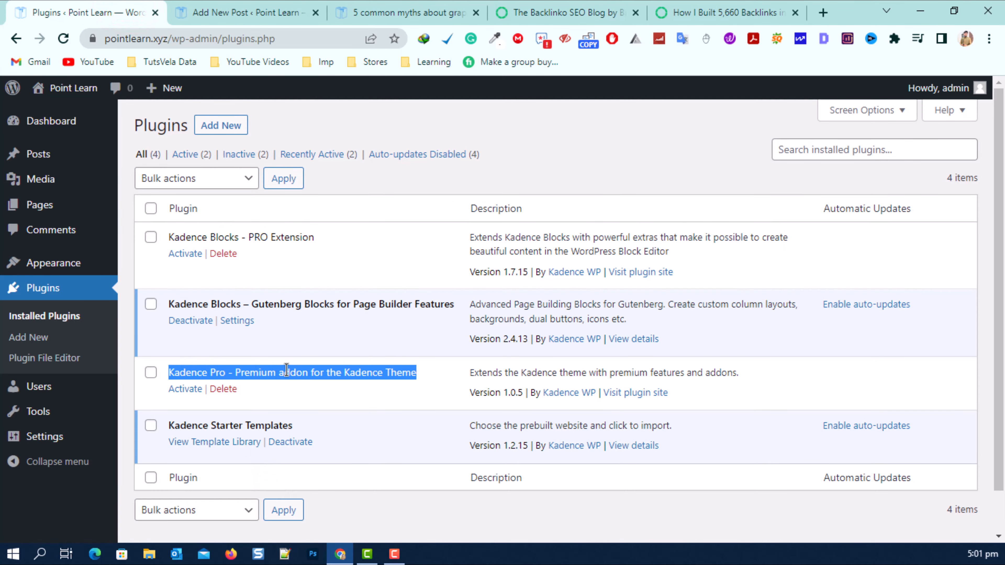
pyautogui.moveTo(173, 234); pyautogui.dragTo(302, 236)
pyautogui.click(185, 253)
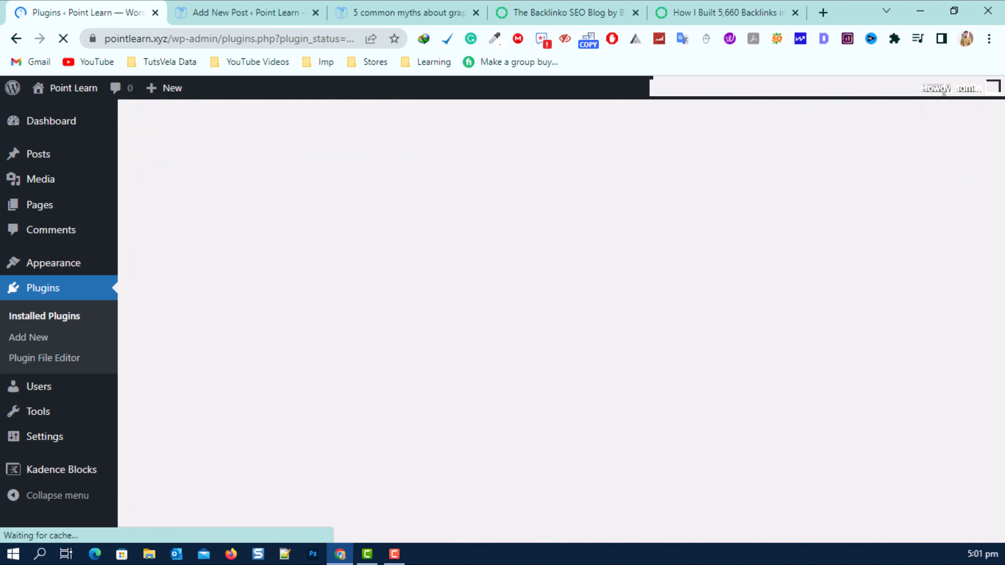
# Step: Reload the new post's editor, accepting the loss of unsaved changes
pyautogui.click(201, 11)
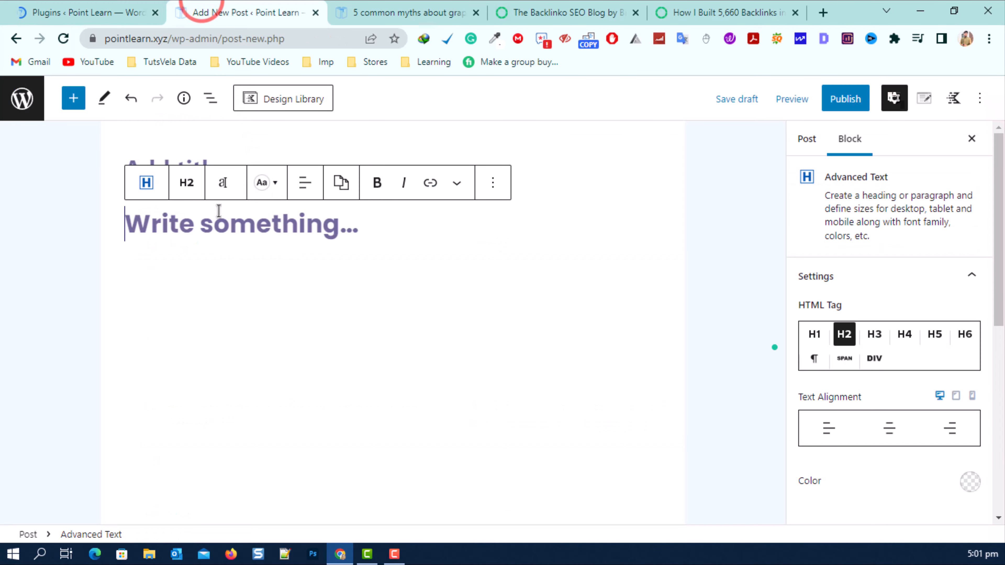
pyautogui.click(226, 237)
pyautogui.click(63, 38)
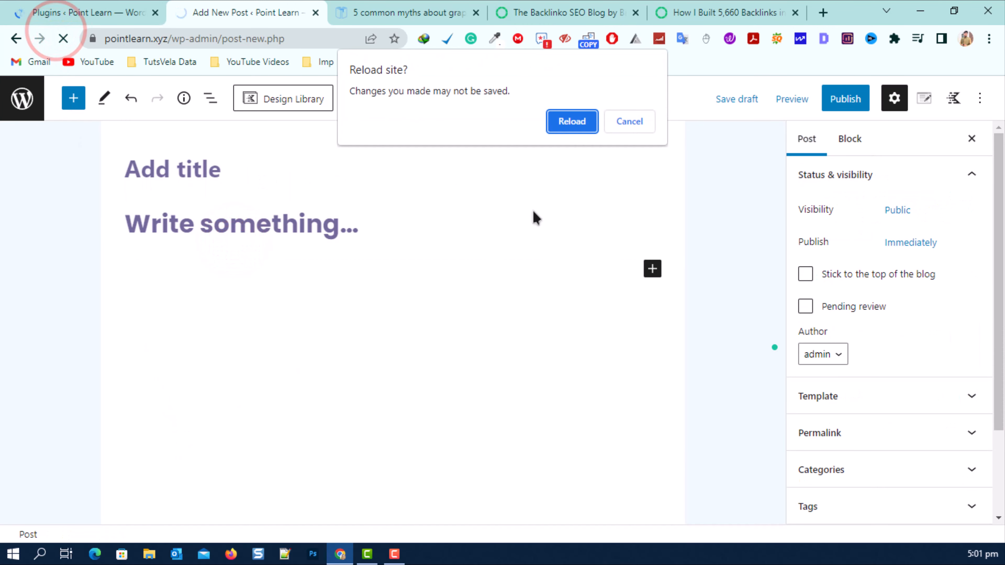
pyautogui.click(570, 120)
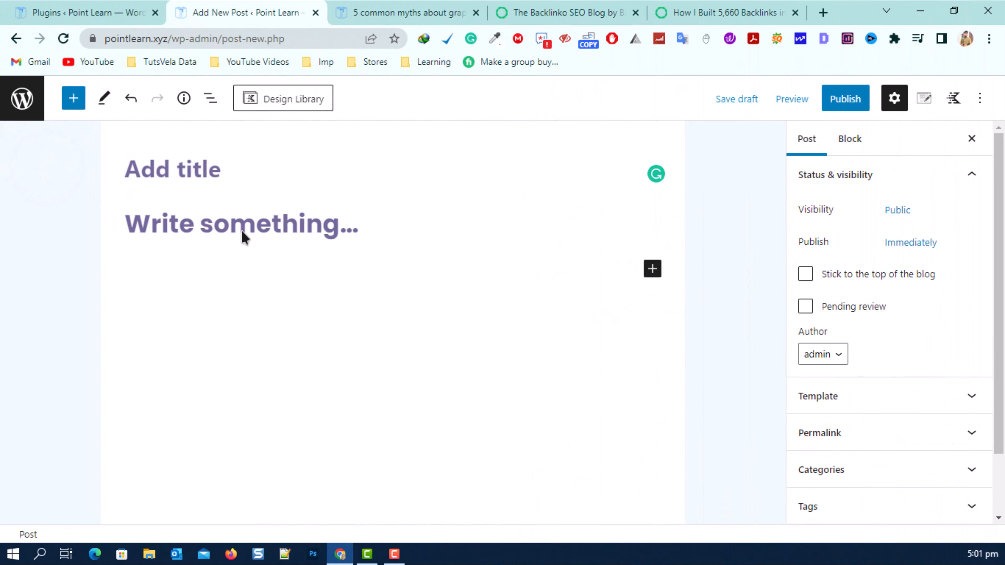
# Step: Choose Post Title as the dynamic content for the Advanced Text block
pyautogui.click(241, 227)
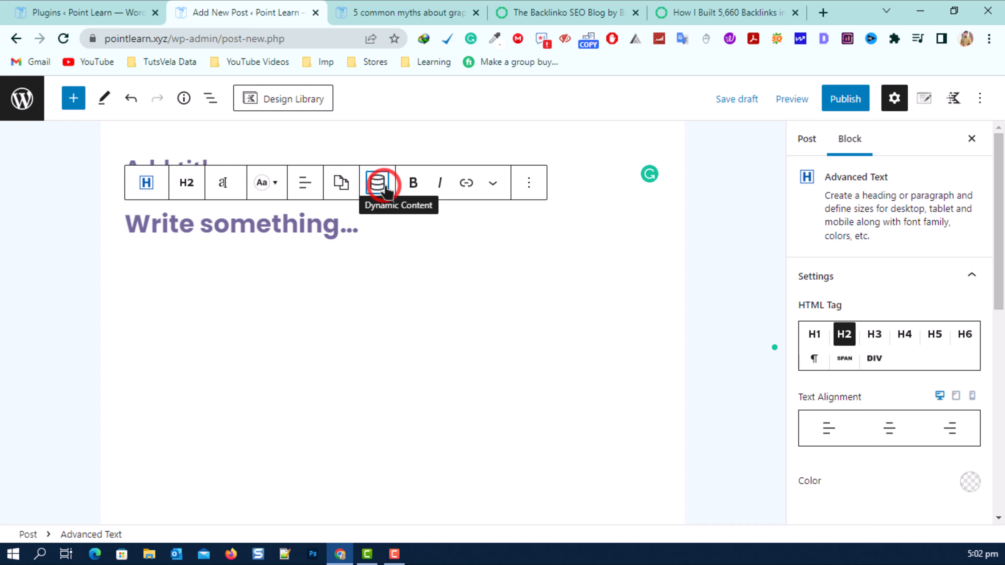
pyautogui.click(385, 190)
pyautogui.click(538, 265)
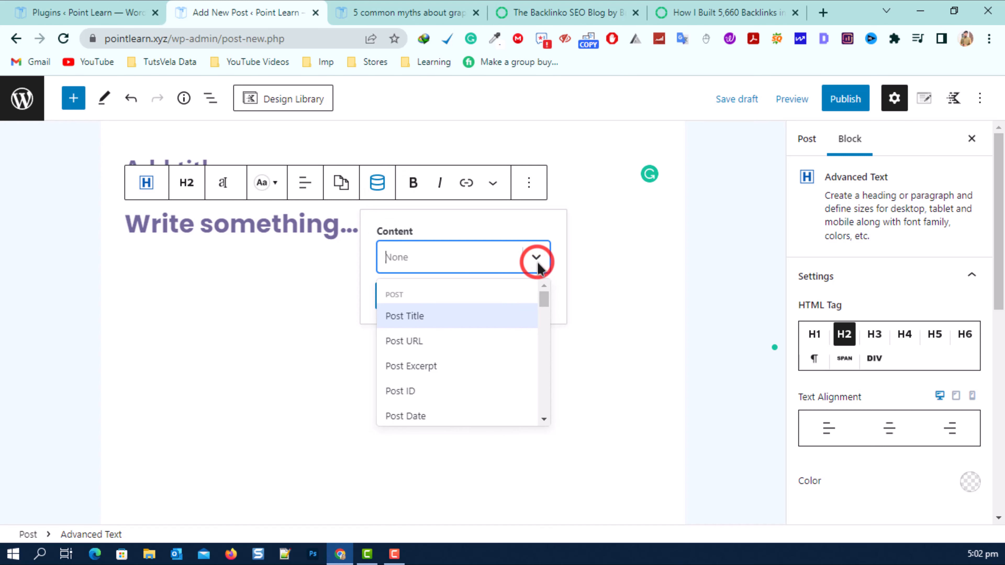
pyautogui.click(482, 315)
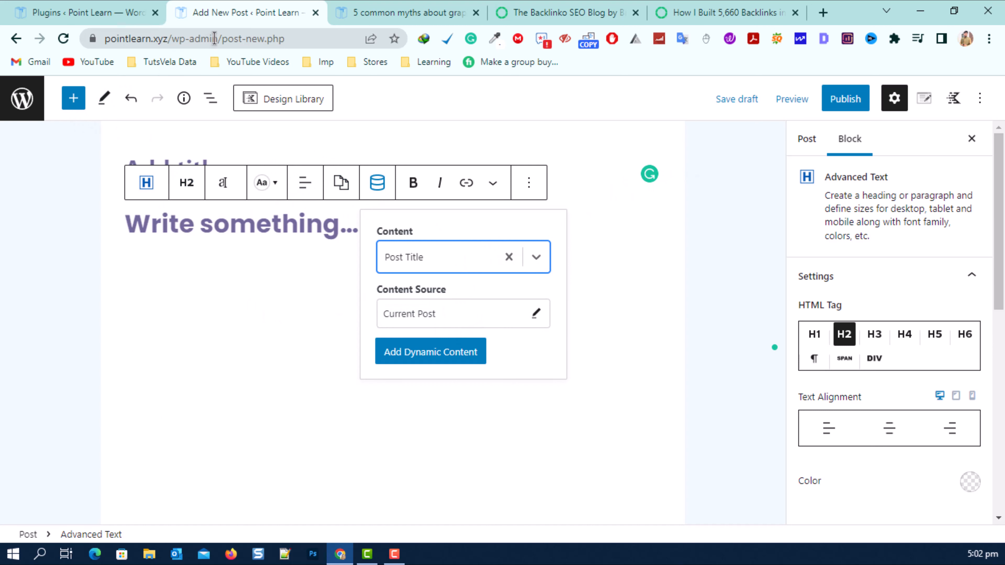
# Step: Close the new post without saving its changes and return to the Kadence Blocks - PRO Extension entry in the plugins list
pyautogui.click(316, 15)
pyautogui.click(560, 119)
pyautogui.click(132, 11)
pyautogui.moveTo(175, 281); pyautogui.dragTo(324, 281)
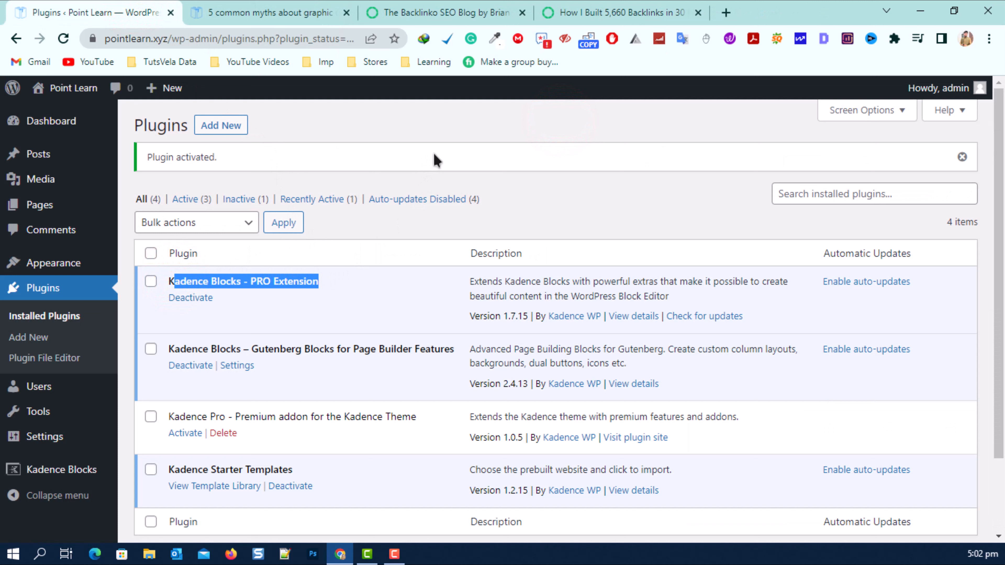
# Step: Open the Kadence theme dashboard page in a new browser tab and switch to it
pyautogui.moveTo(59, 272)
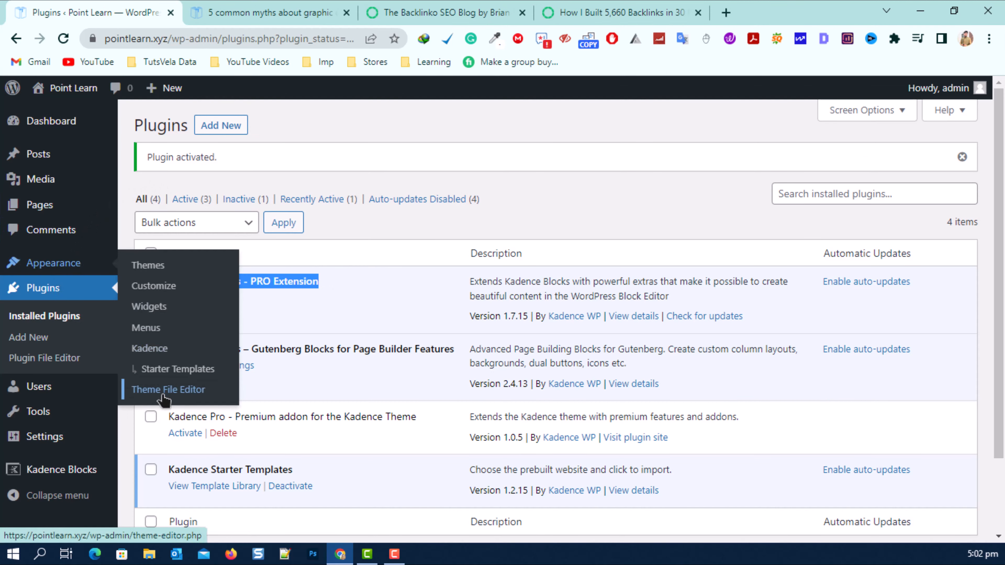
pyautogui.rightClick(145, 347)
pyautogui.click(162, 358)
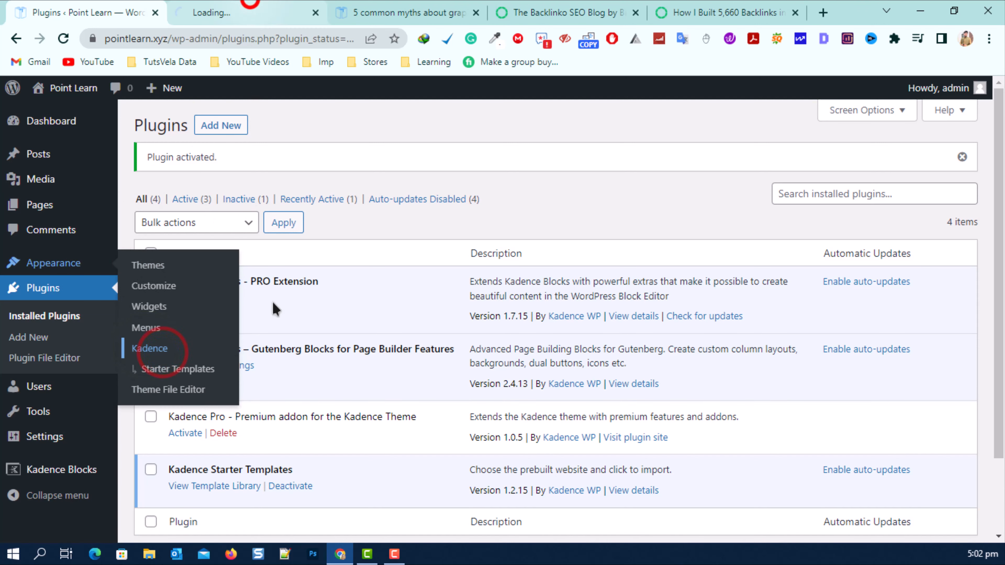
pyautogui.hotkey('ctrl', 'Tab')
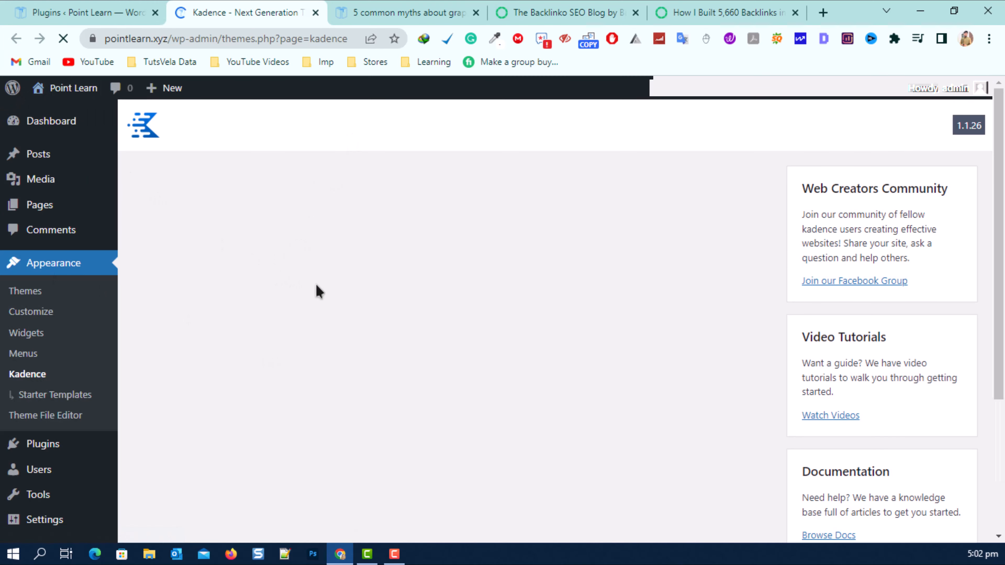
# Step: Examine the features offered by the Kadence Pro Addon on the theme page, especially Header Addons and Hooked Elements
pyautogui.scroll(-5, 451, 305)
pyautogui.scroll(5, 391, 318)
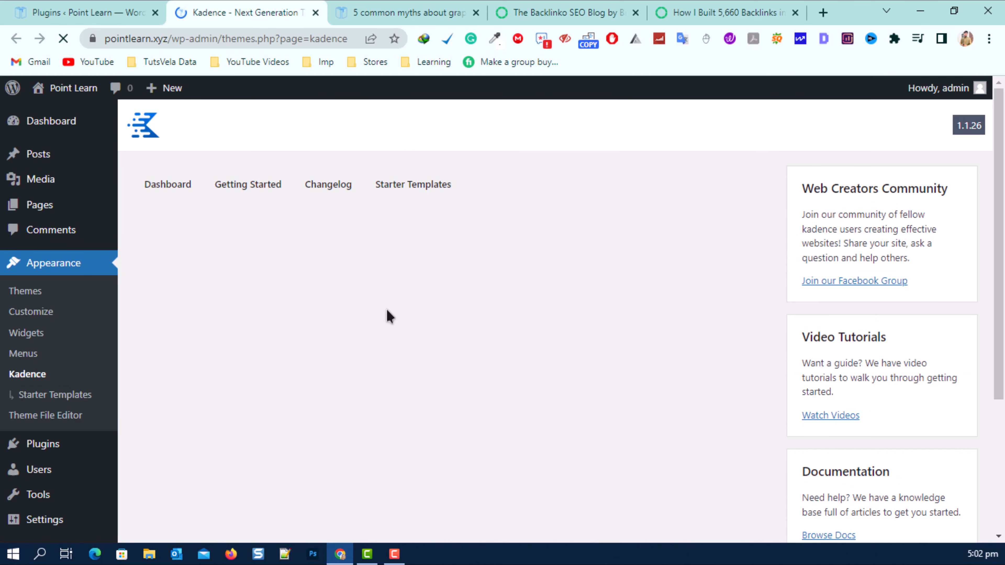
pyautogui.scroll(-6, 337, 314)
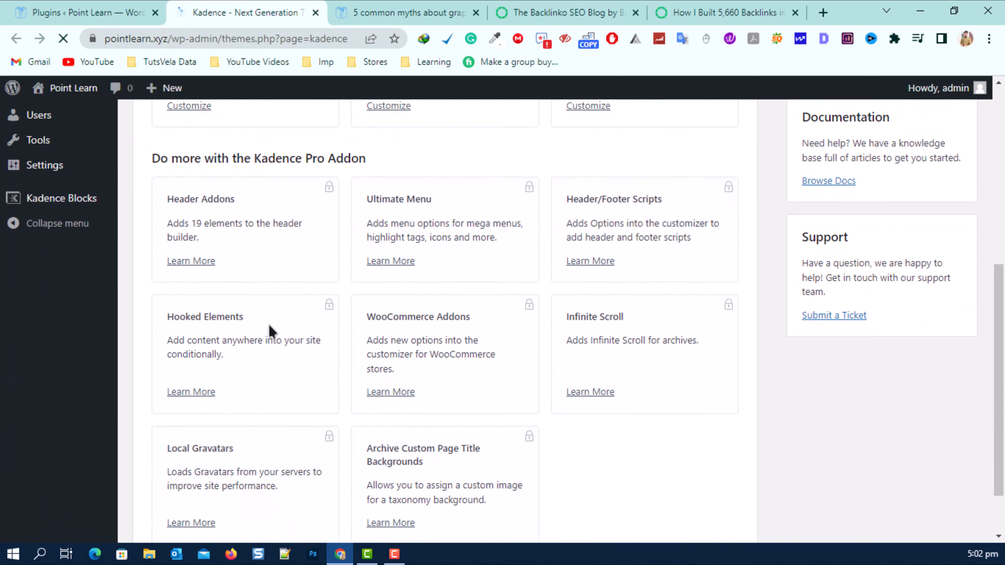
pyautogui.scroll(-2, 402, 229)
pyautogui.scroll(2, 360, 237)
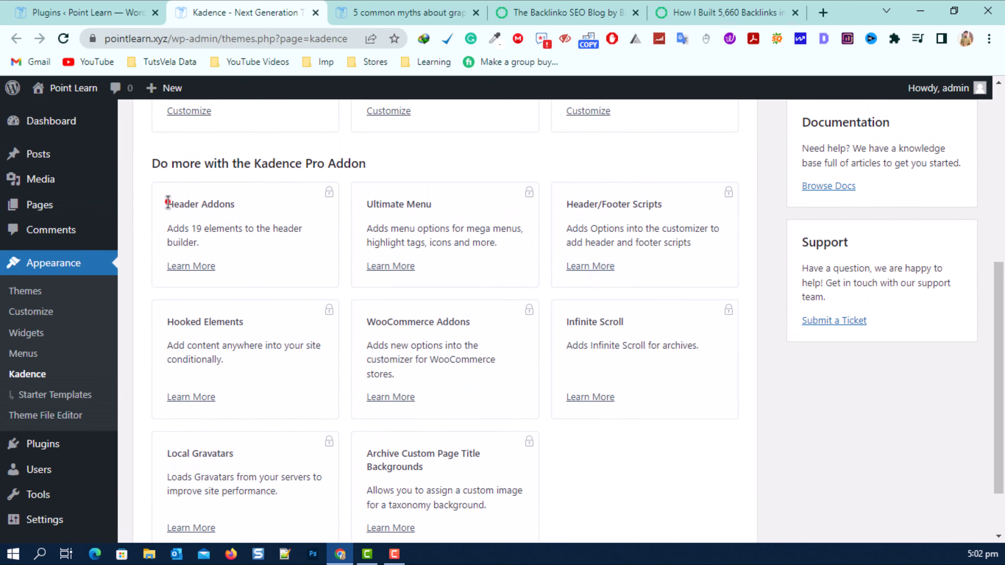
pyautogui.moveTo(169, 202); pyautogui.dragTo(236, 203)
pyautogui.moveTo(168, 322); pyautogui.dragTo(257, 325)
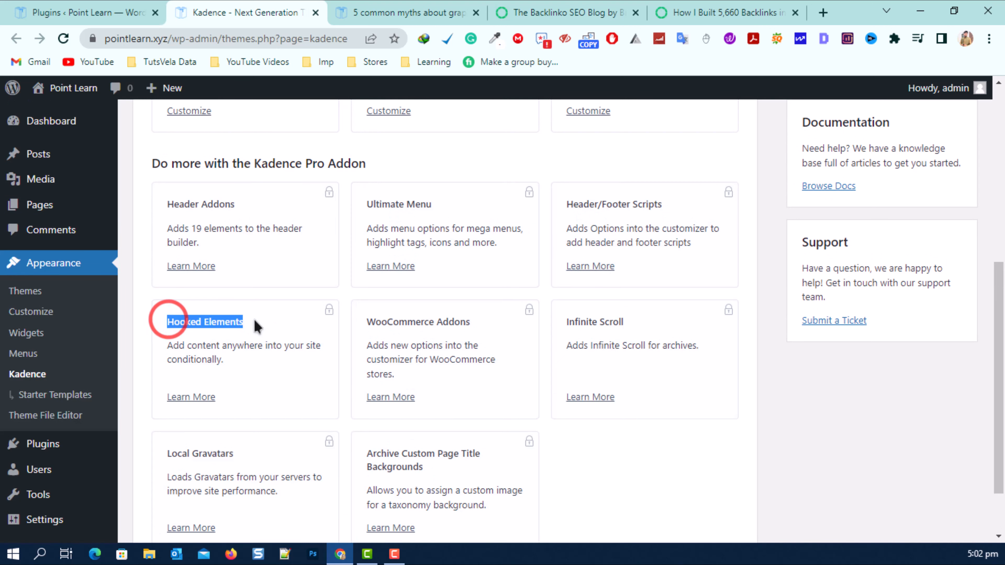
pyautogui.moveTo(166, 346); pyautogui.dragTo(214, 356)
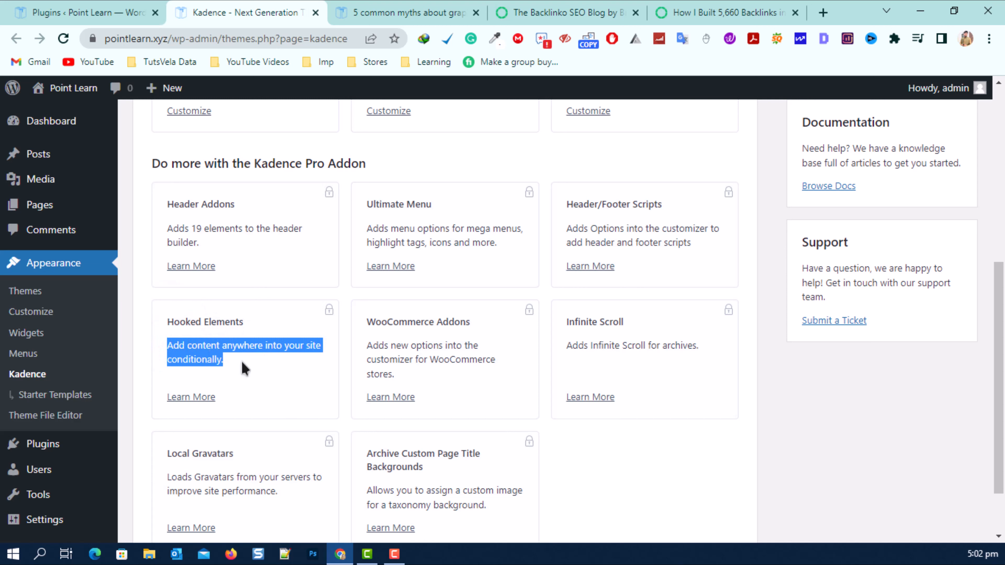
pyautogui.moveTo(254, 163); pyautogui.dragTo(375, 173)
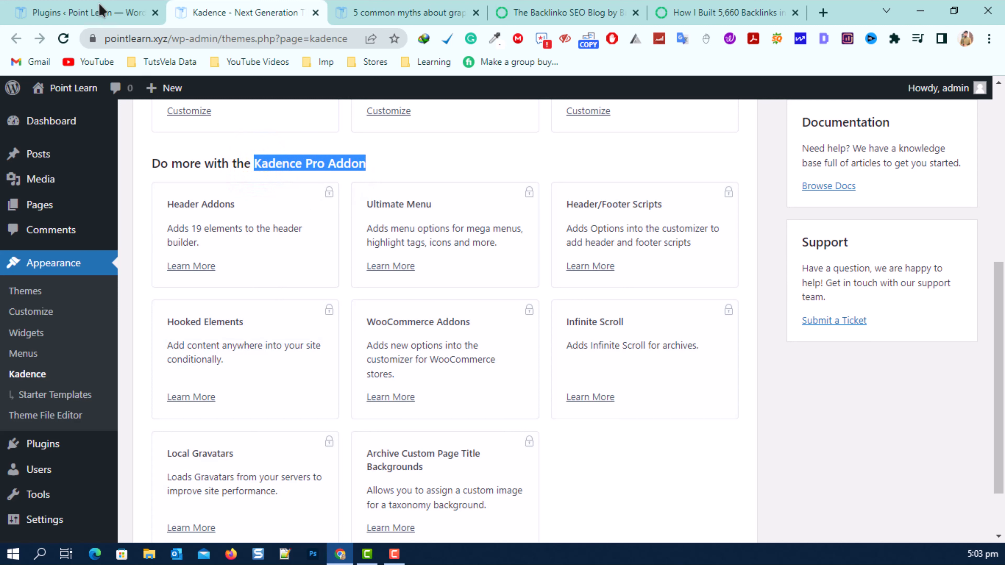
# Step: Activate the Kadence Pro - Premium addon plugin and check the Hooked Elements module on the reloaded Kadence theme page
pyautogui.click(91, 11)
pyautogui.click(193, 434)
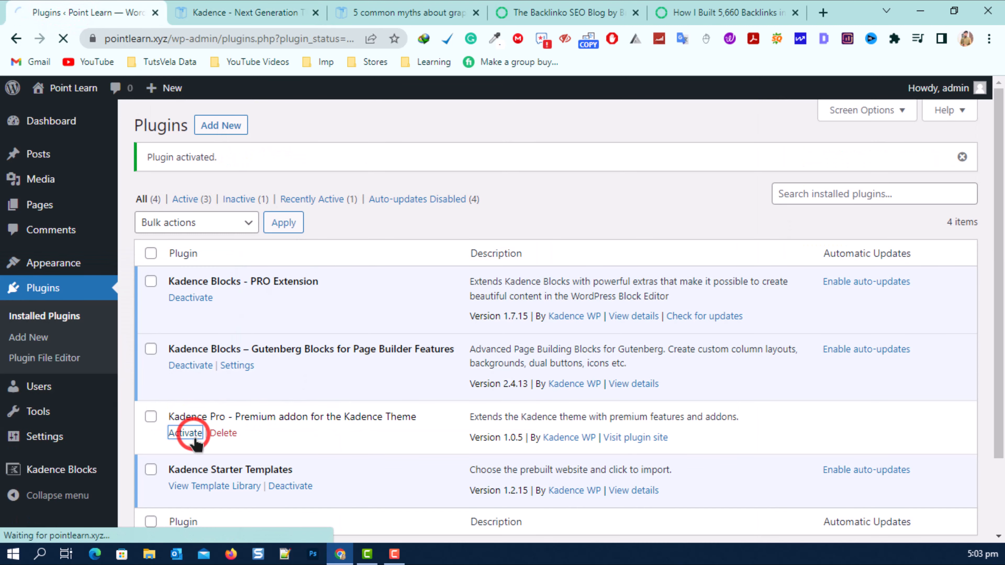
pyautogui.click(216, 8)
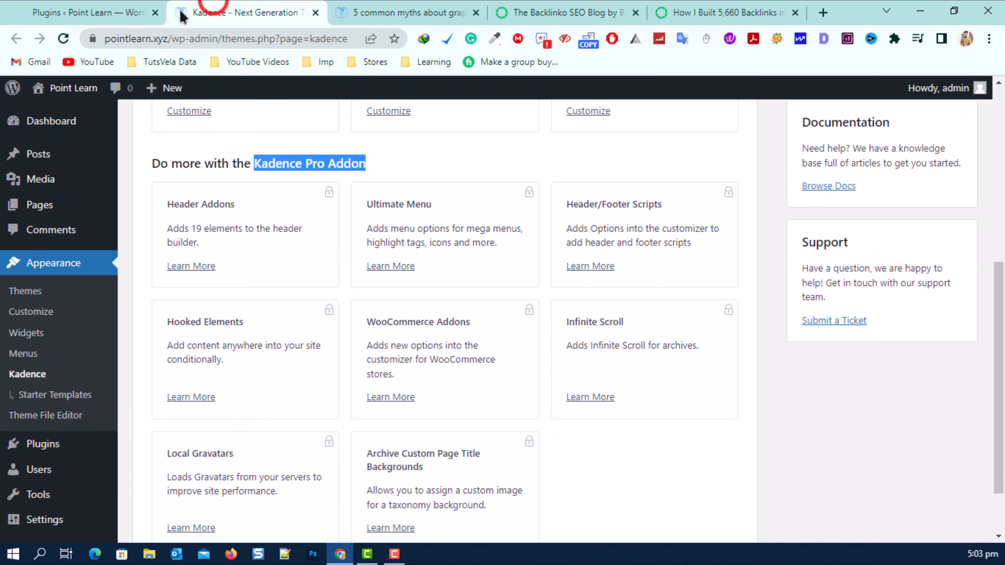
pyautogui.click(62, 38)
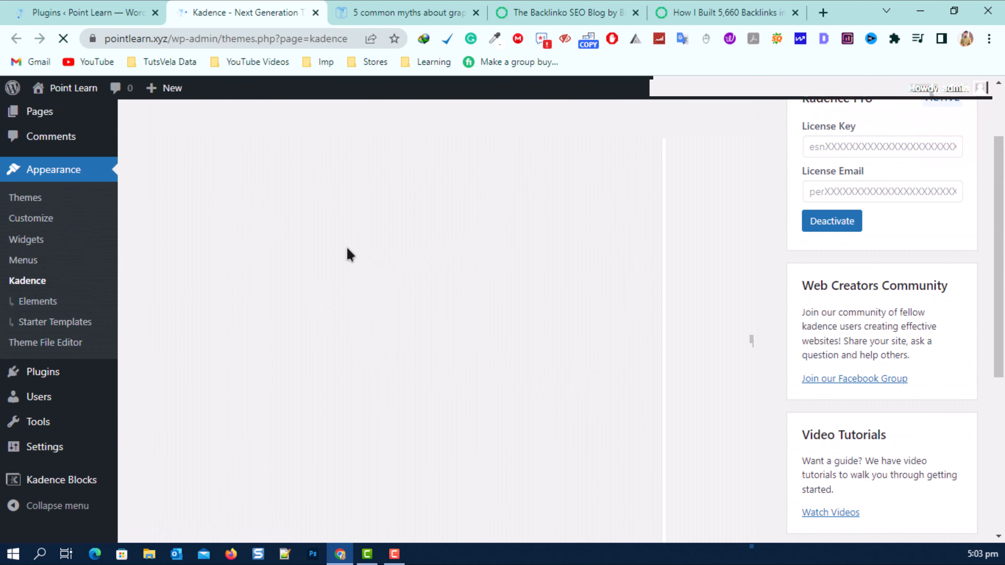
pyautogui.scroll(-8, 317, 297)
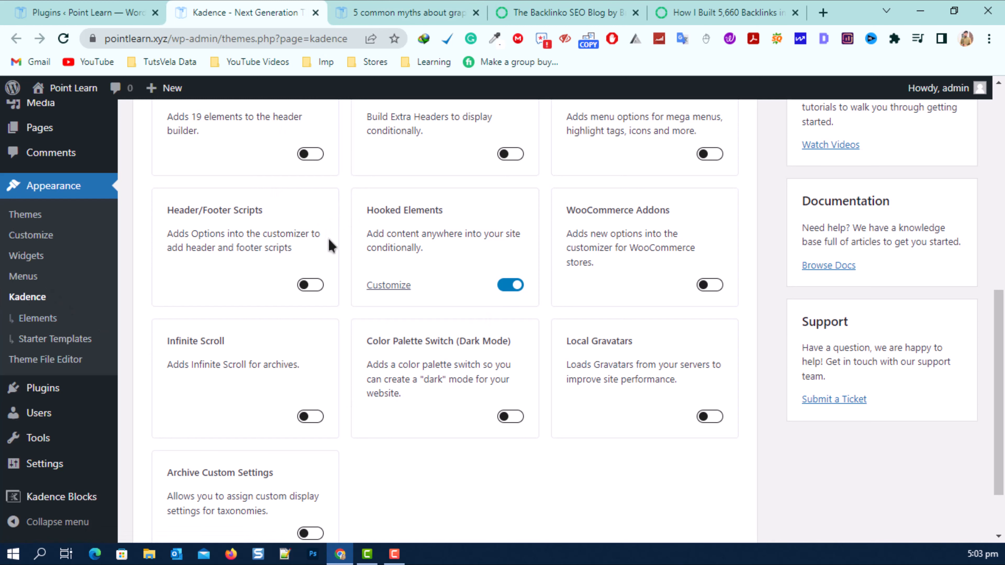
pyautogui.click(316, 13)
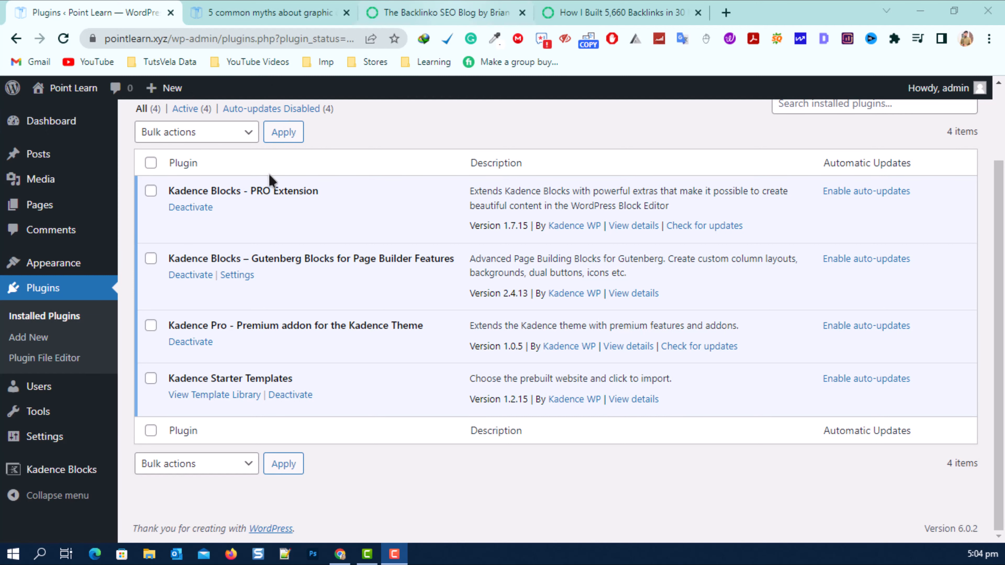
# Step: Examine the header of the Backlinko reverse-outreach post, including its title, author line, updated date and featured image
pyautogui.click(607, 9)
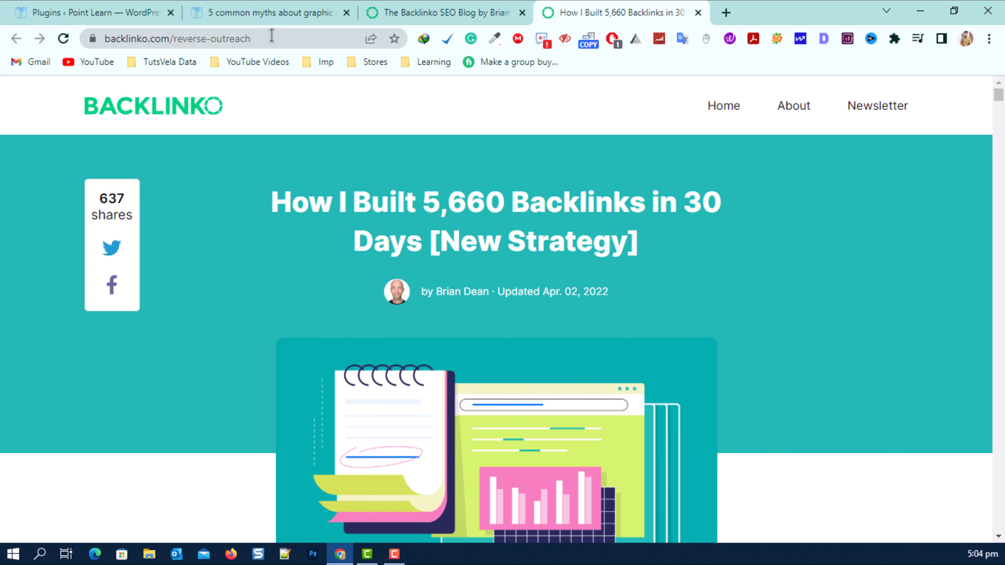
pyautogui.moveTo(272, 36); pyautogui.dragTo(103, 39)
pyautogui.click(492, 325)
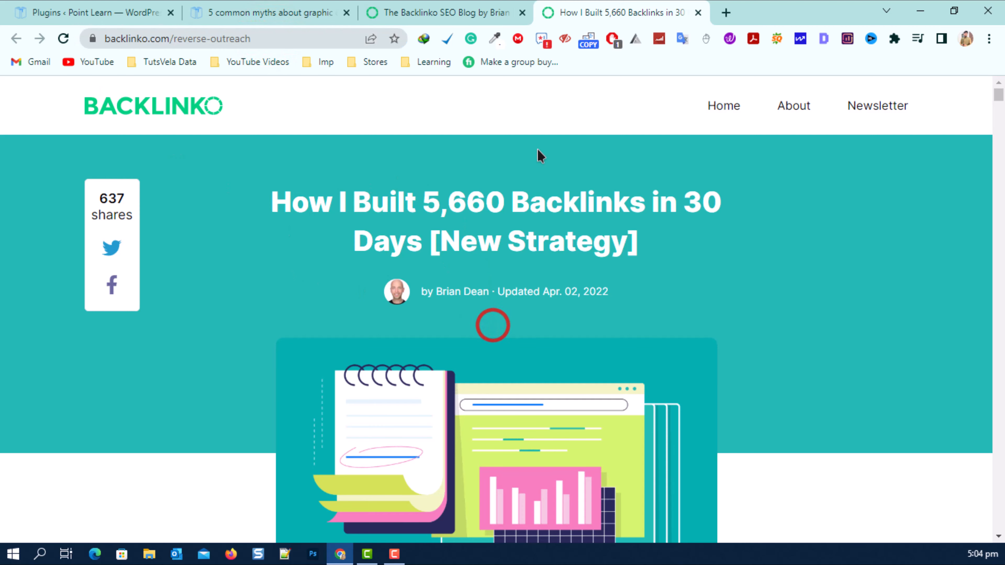
pyautogui.scroll(-3, 501, 281)
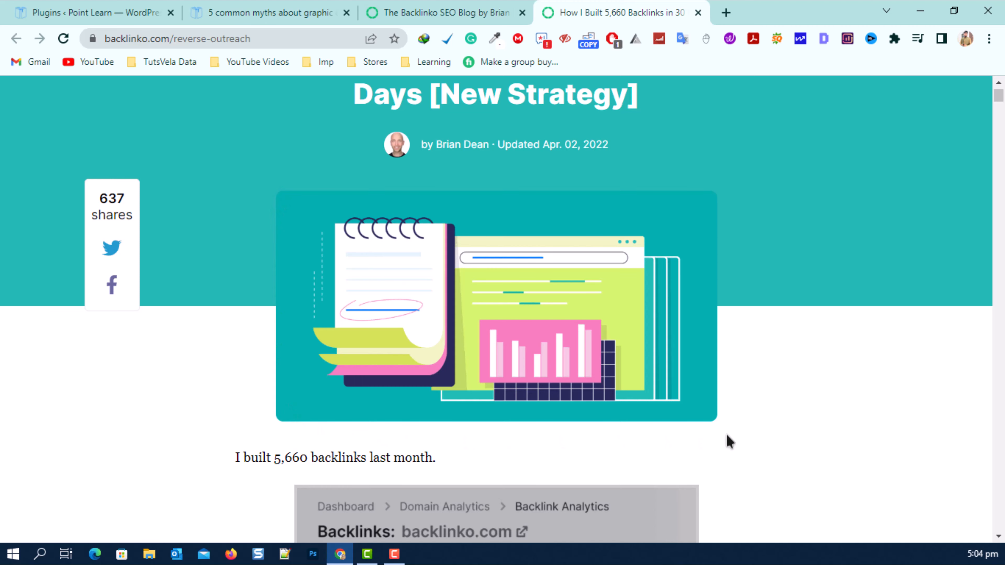
pyautogui.scroll(2, 730, 442)
pyautogui.tripleClick(281, 118)
pyautogui.click(692, 218)
pyautogui.tripleClick(622, 222)
pyautogui.click(919, 243)
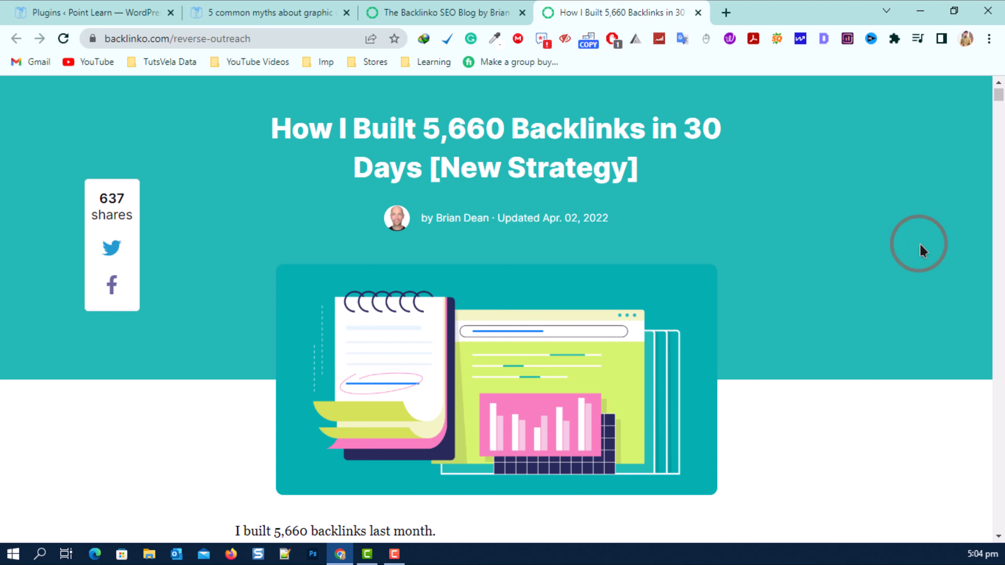
pyautogui.moveTo(356, 207); pyautogui.dragTo(624, 222)
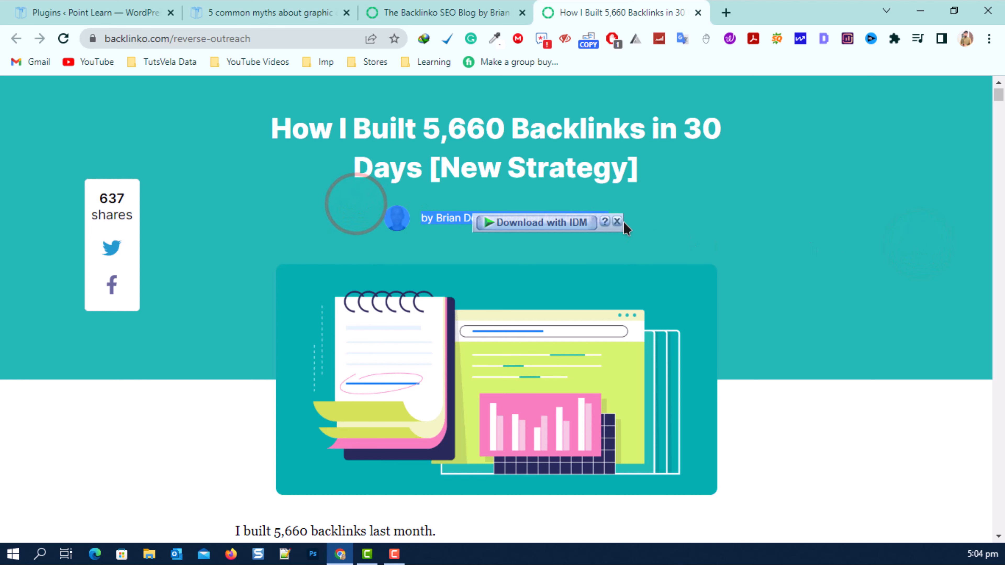
pyautogui.click(693, 229)
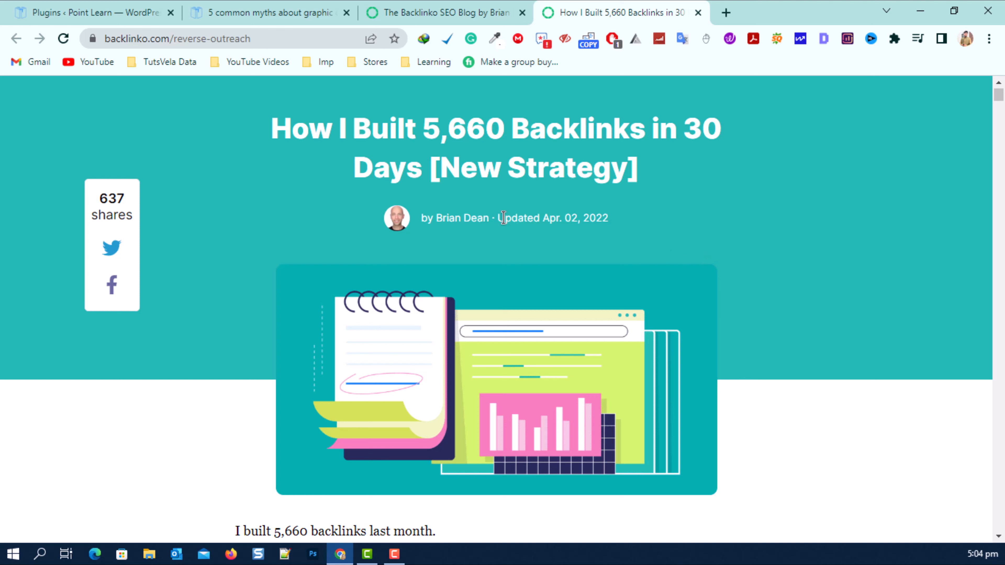
# Step: Return to the WordPress admin and open the Kadence Elements list
pyautogui.click(94, 9)
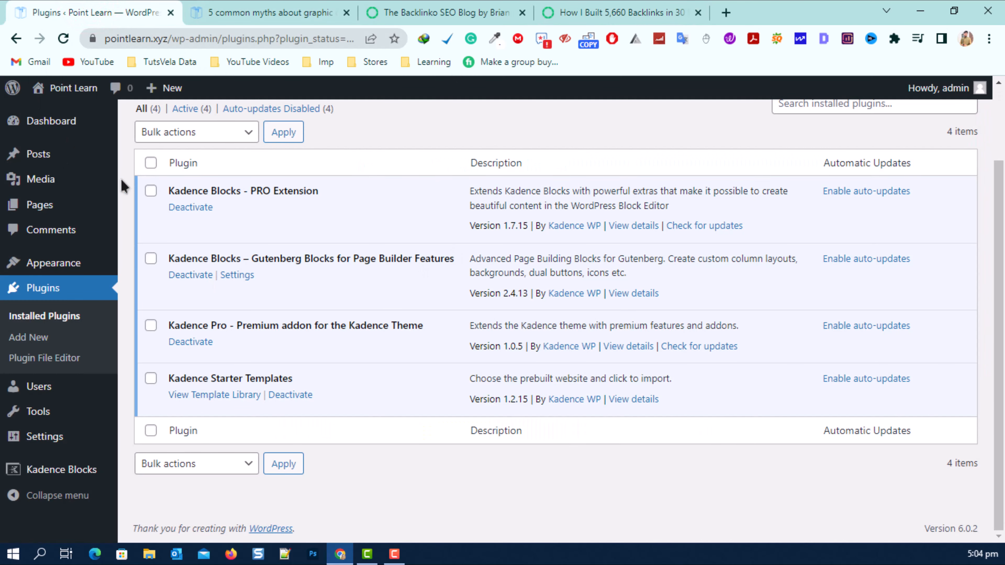
pyautogui.moveTo(68, 275)
pyautogui.click(153, 370)
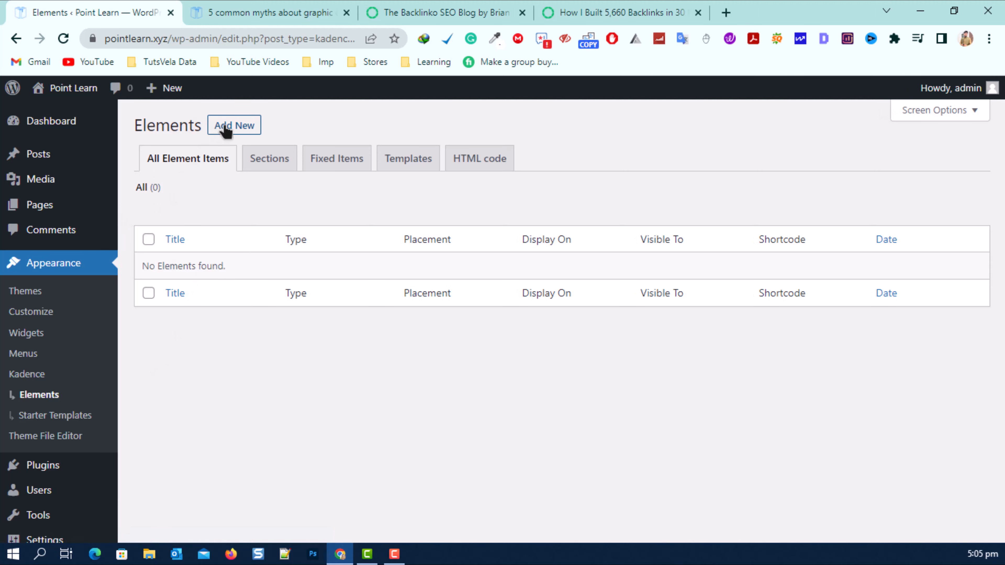
# Step: Compare the site's graphic design myths post layout with the Backlinko blog and reverse-outreach post layouts
pyautogui.click(251, 5)
pyautogui.scroll(-5, 516, 262)
pyautogui.click(449, 8)
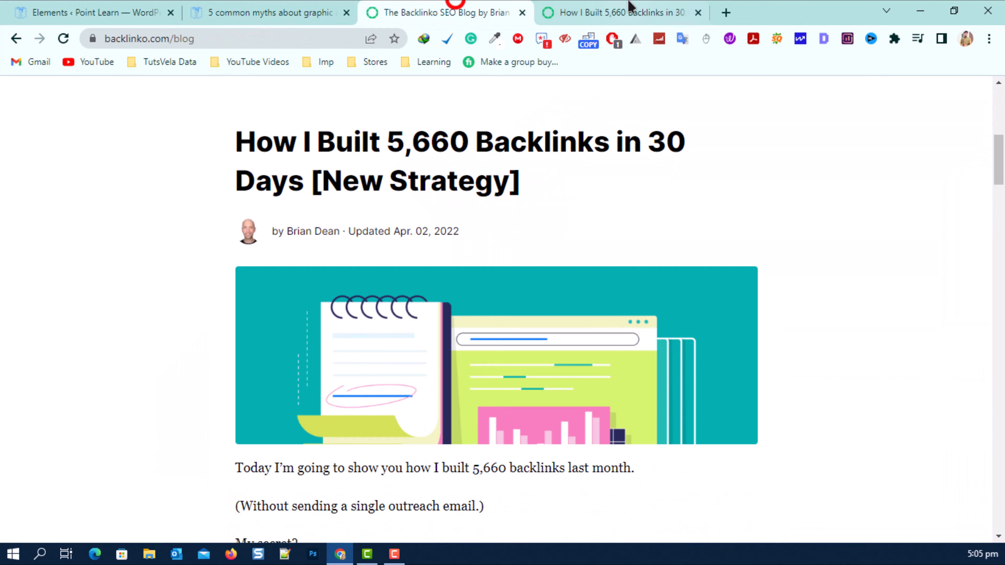
pyautogui.click(629, 5)
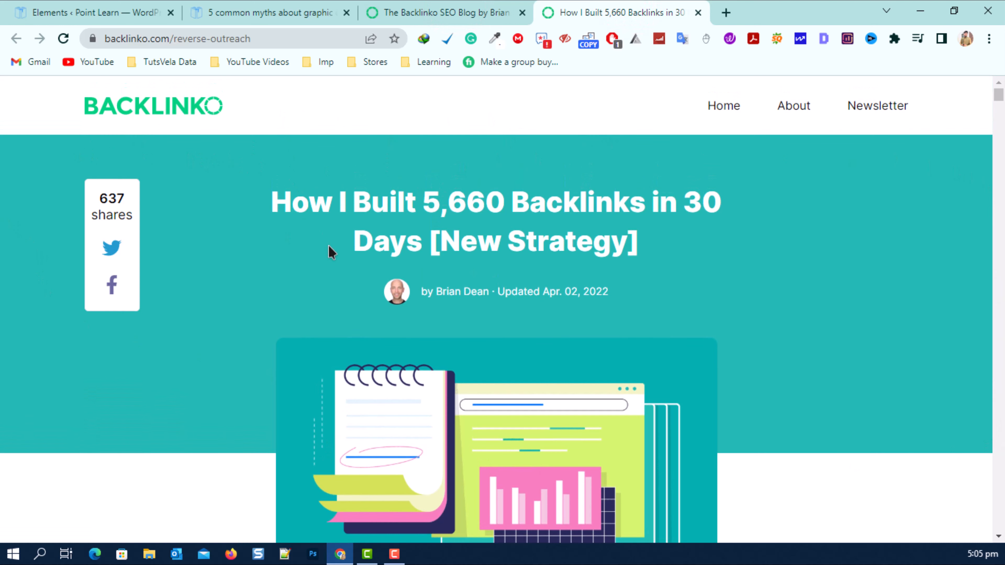
pyautogui.click(277, 8)
pyautogui.scroll(-1, 440, 261)
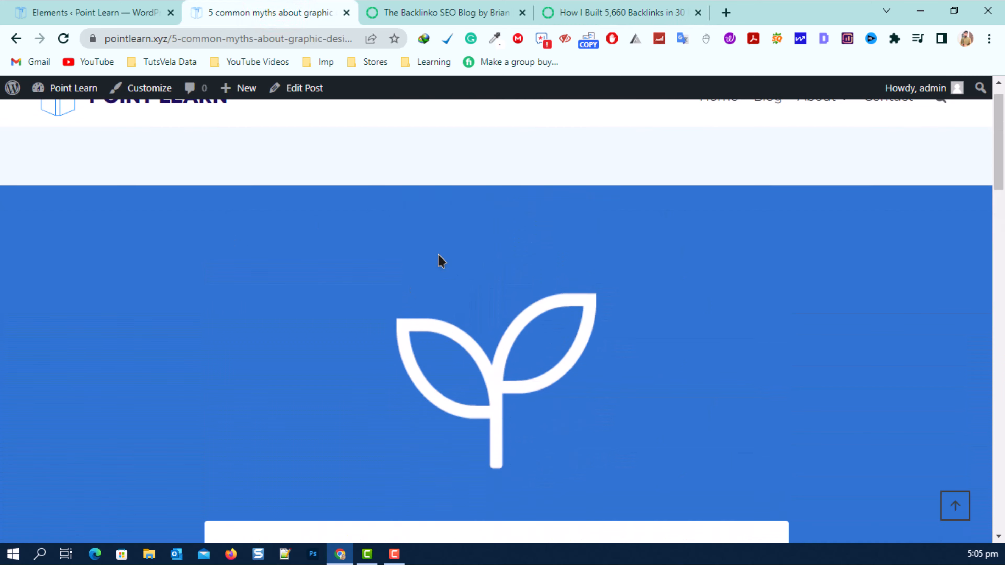
pyautogui.scroll(1, 345, 258)
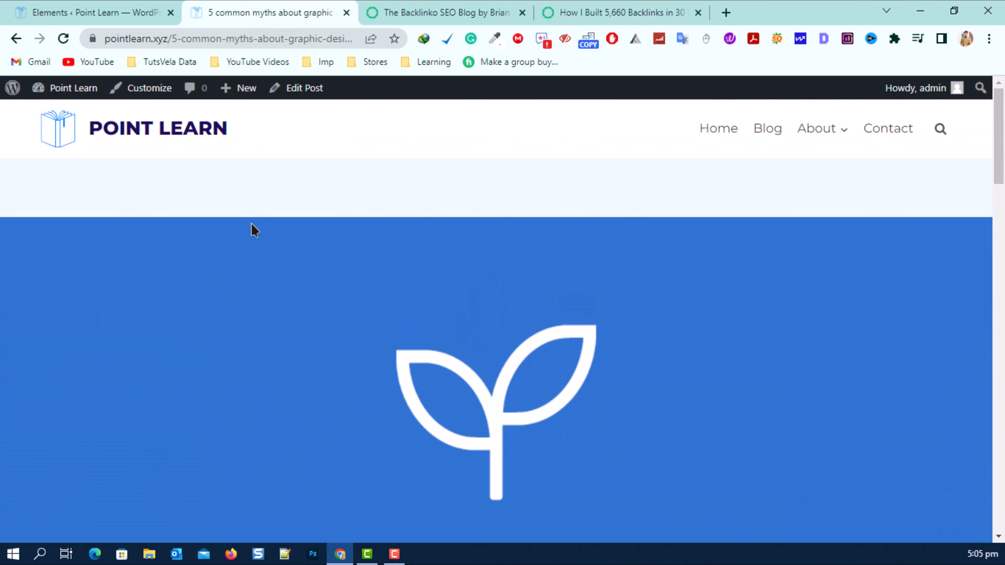
# Step: Add a new Kadence element and choose Content Section as its element type
pyautogui.click(106, 12)
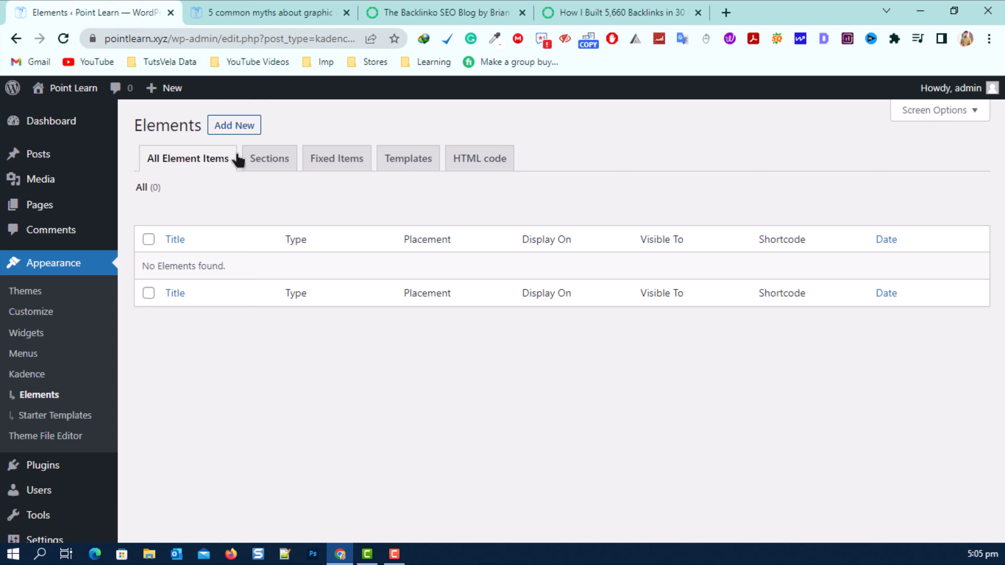
pyautogui.click(241, 124)
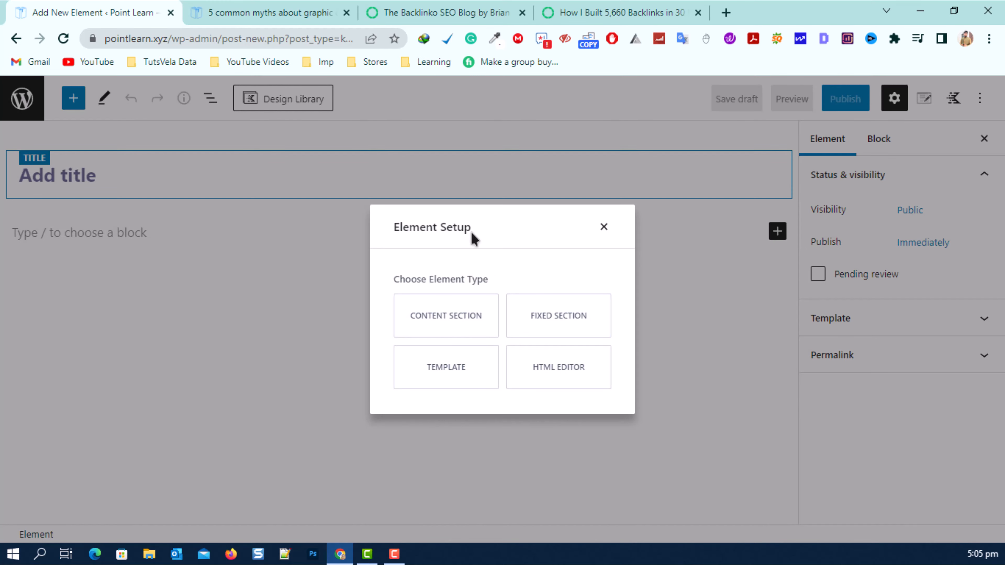
pyautogui.moveTo(464, 227); pyautogui.dragTo(489, 280)
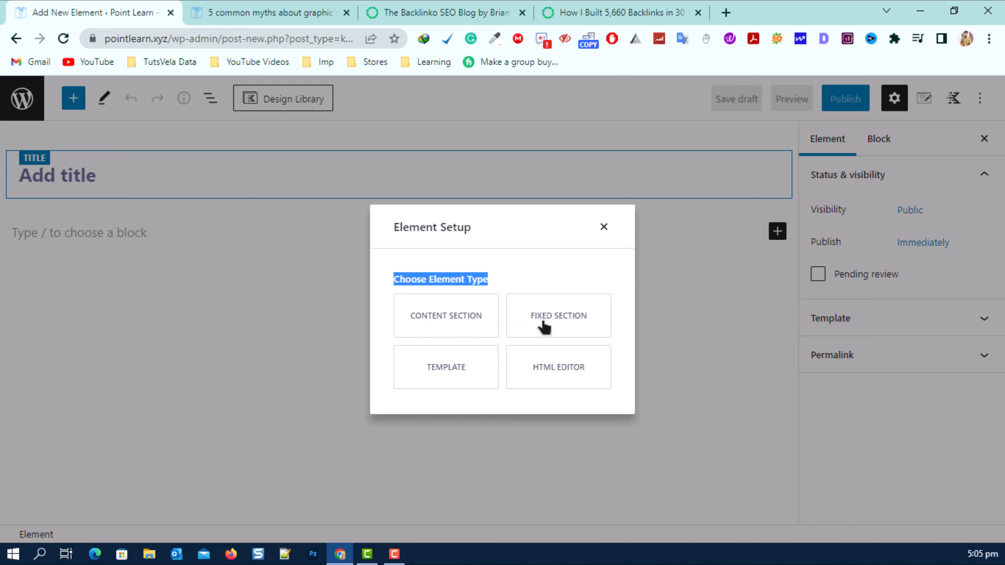
pyautogui.click(524, 254)
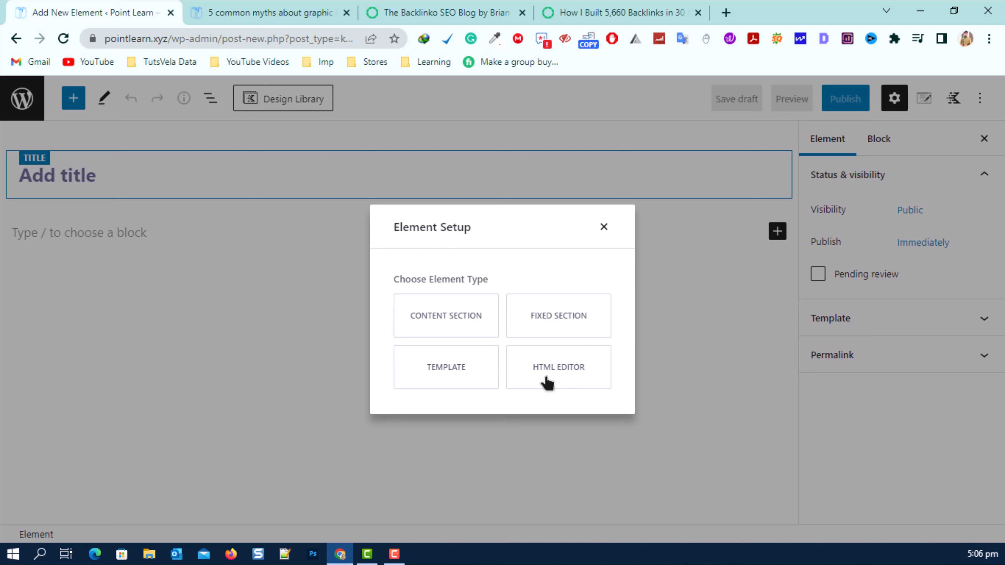
pyautogui.click(455, 319)
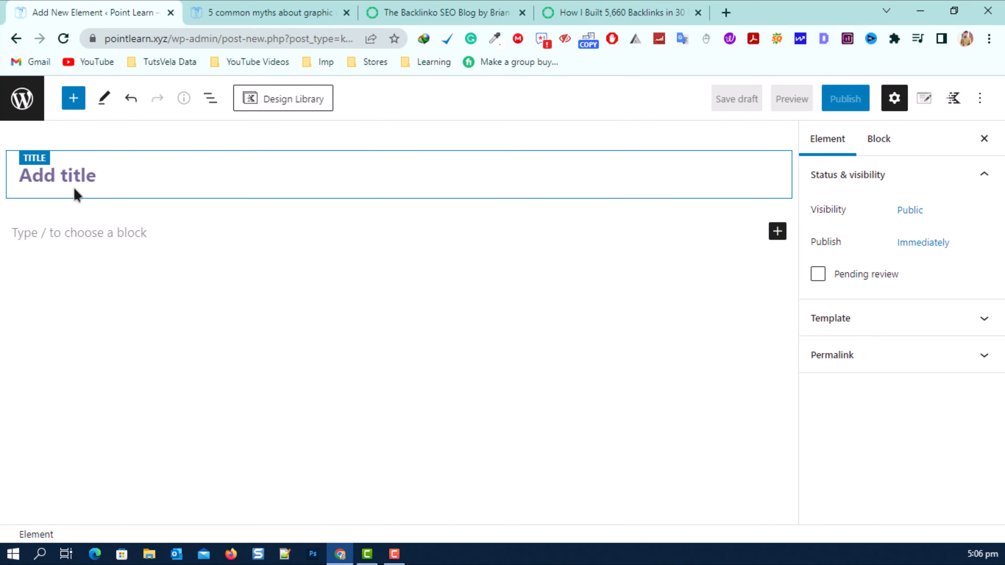
# Step: Title the new element "Custom Post Layout 1"
pyautogui.click(67, 177)
pyautogui.write('Post')
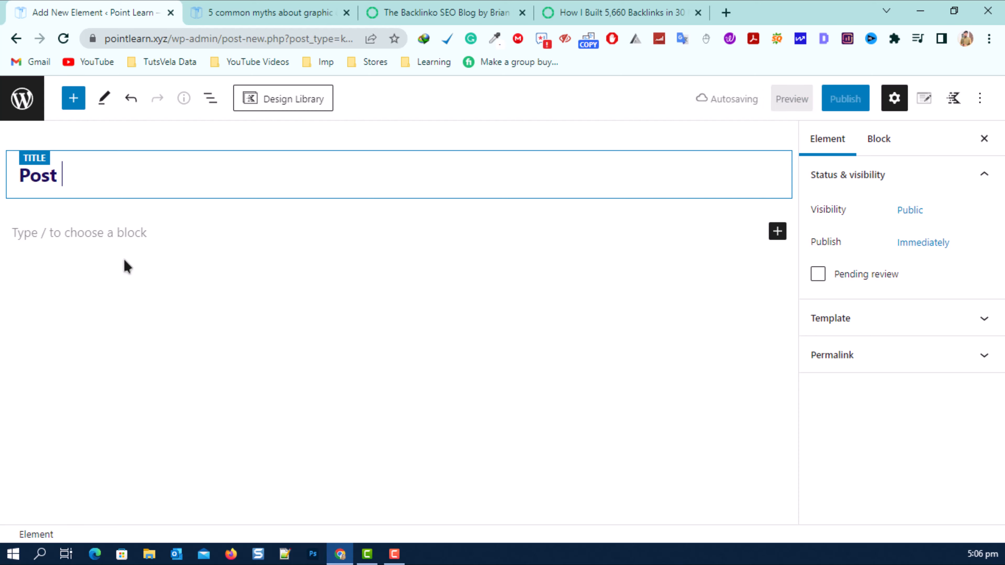
pyautogui.hotkey('ctrl', 'a')
pyautogui.write('Cus')
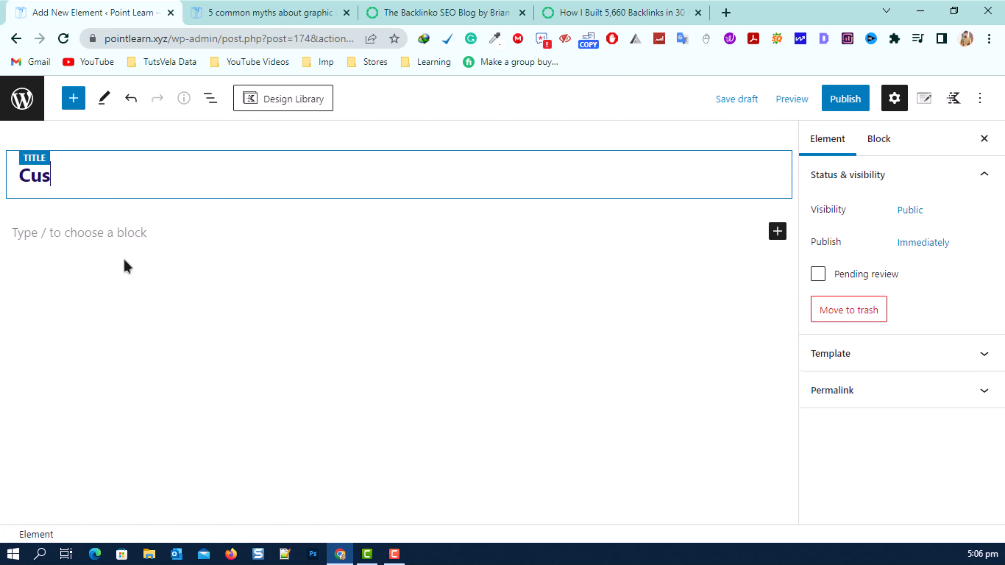
pyautogui.write('tom Post ')
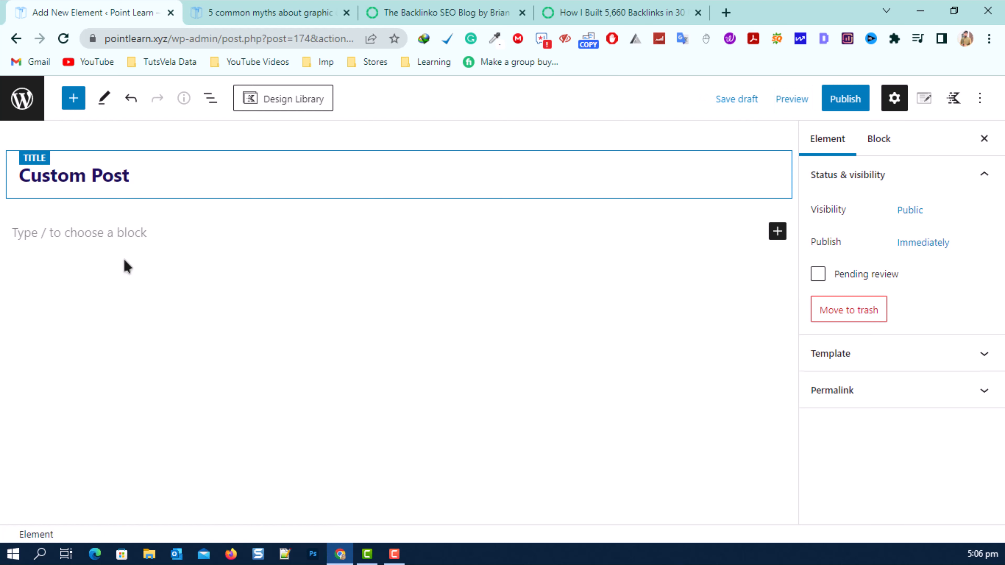
pyautogui.write('Layout 1')
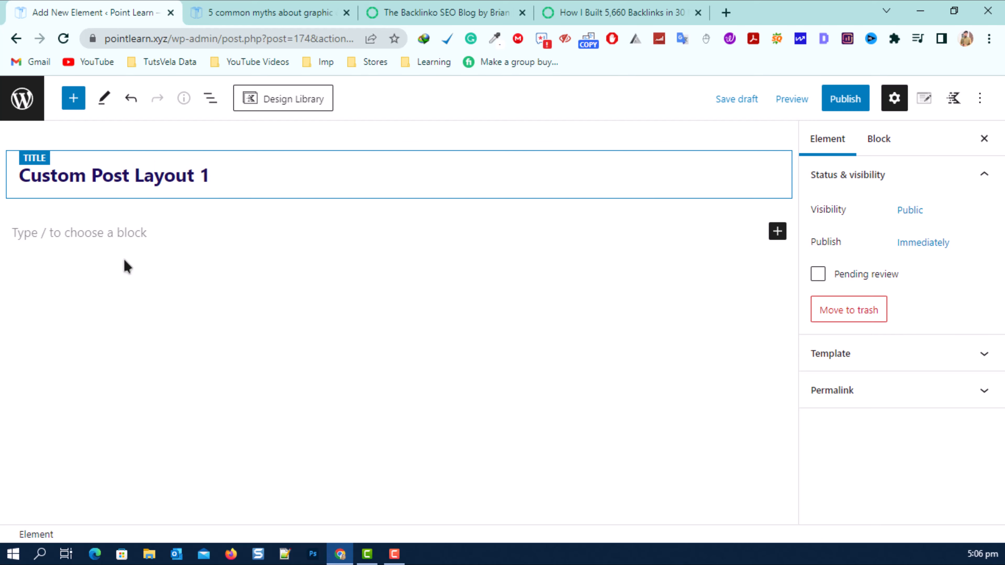
# Step: Insert a Row Layout block below the element title and give it the single-column layout
pyautogui.click(271, 12)
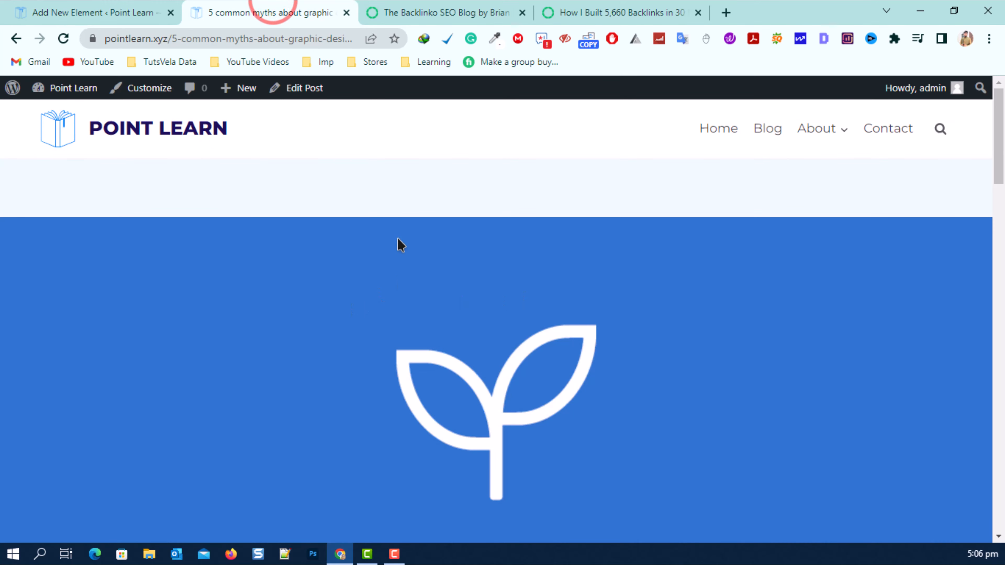
pyautogui.click(77, 2)
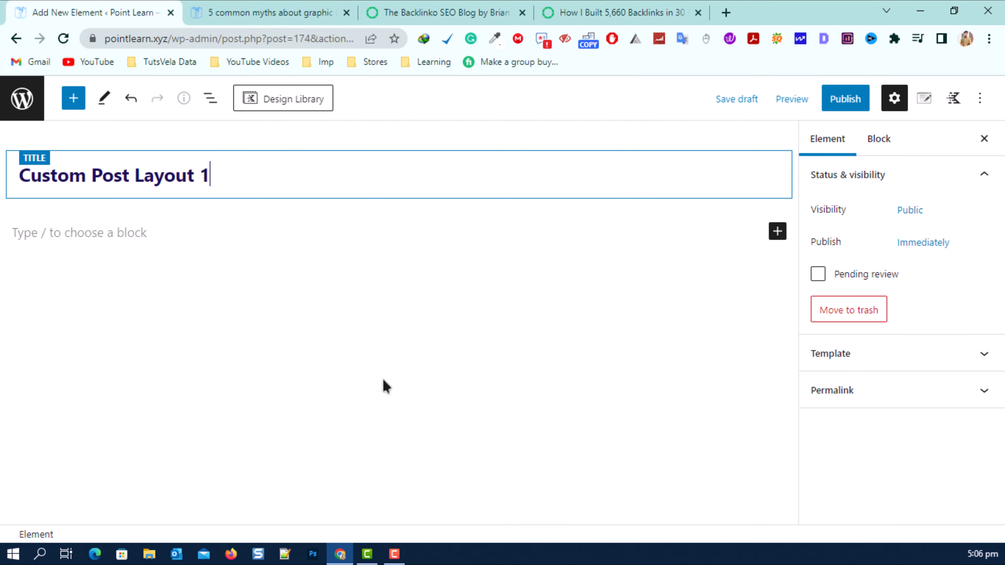
pyautogui.click(48, 231)
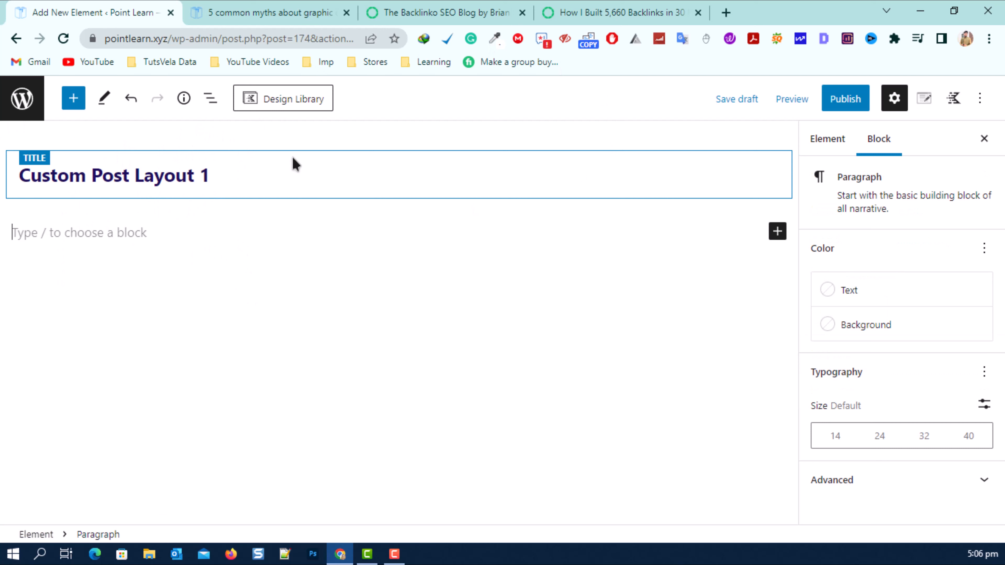
pyautogui.click(113, 233)
pyautogui.click(777, 229)
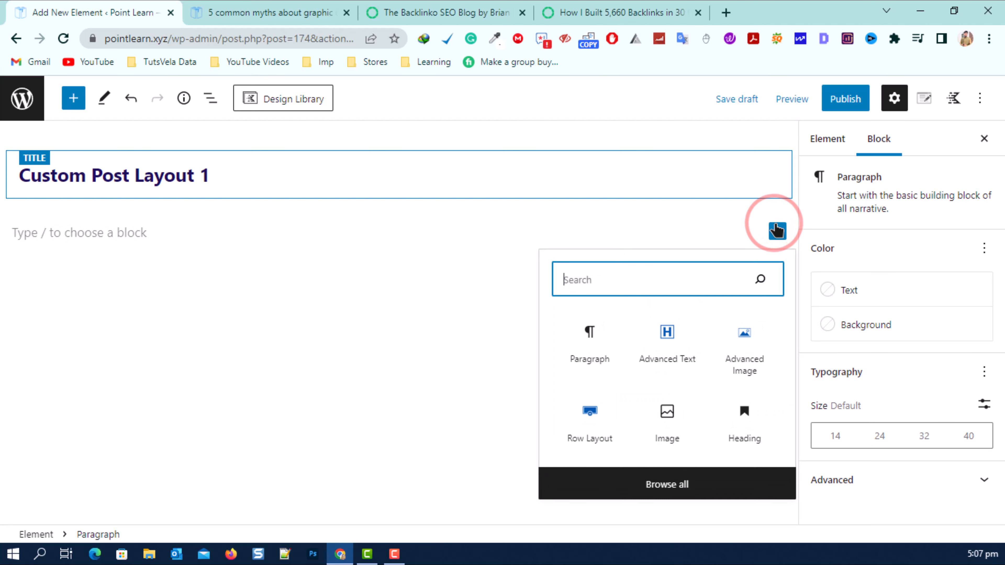
pyautogui.click(643, 282)
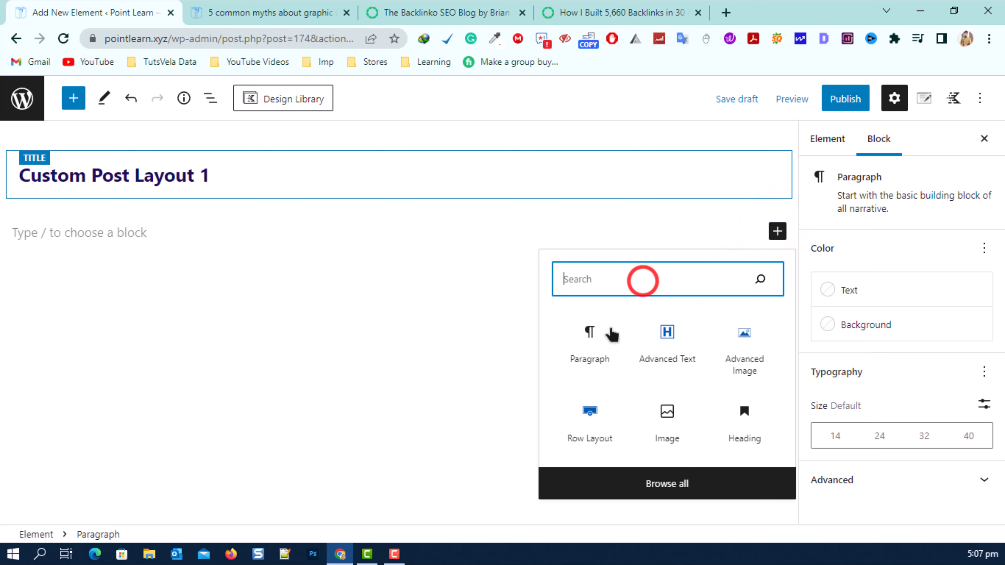
pyautogui.click(588, 419)
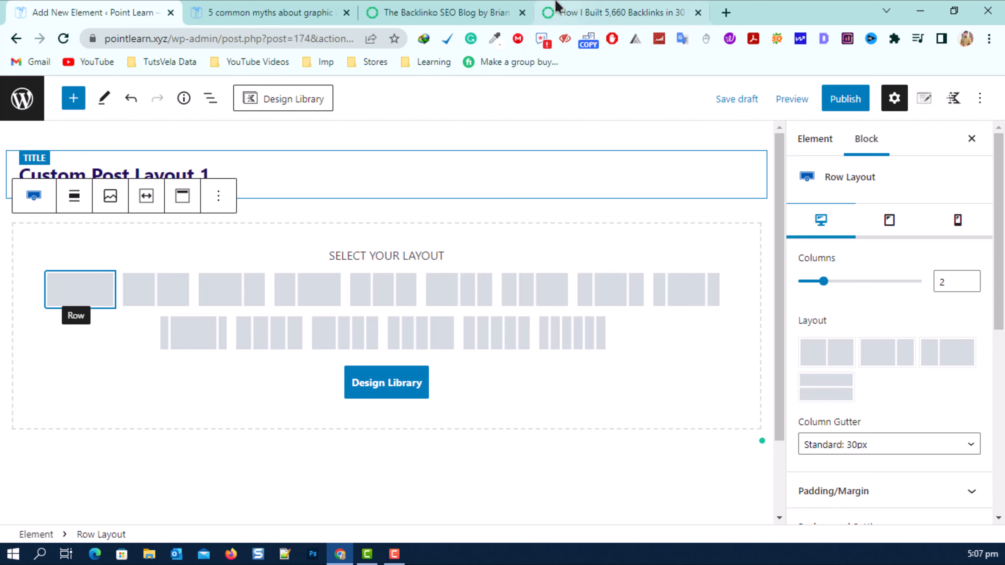
pyautogui.click(557, 11)
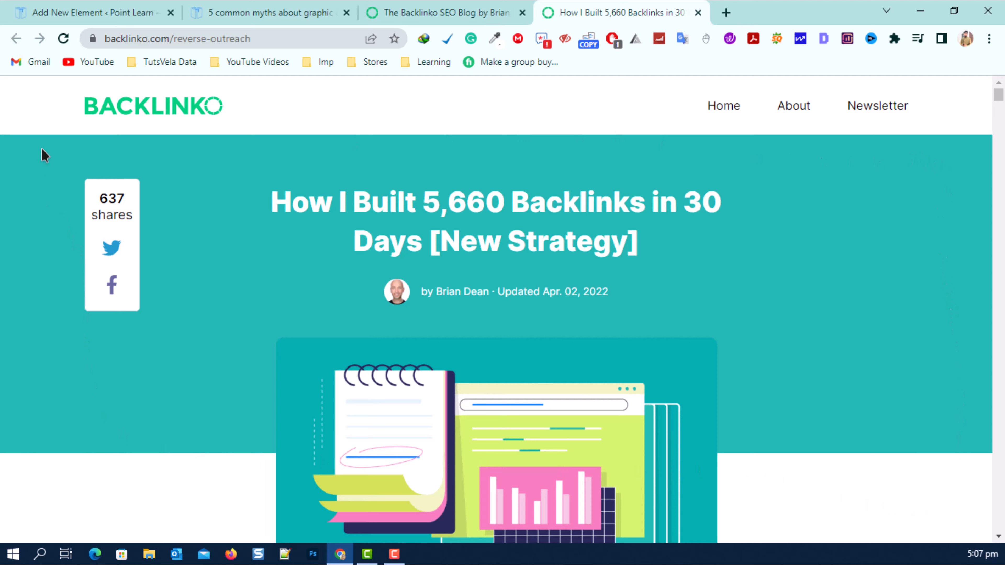
pyautogui.click(31, 6)
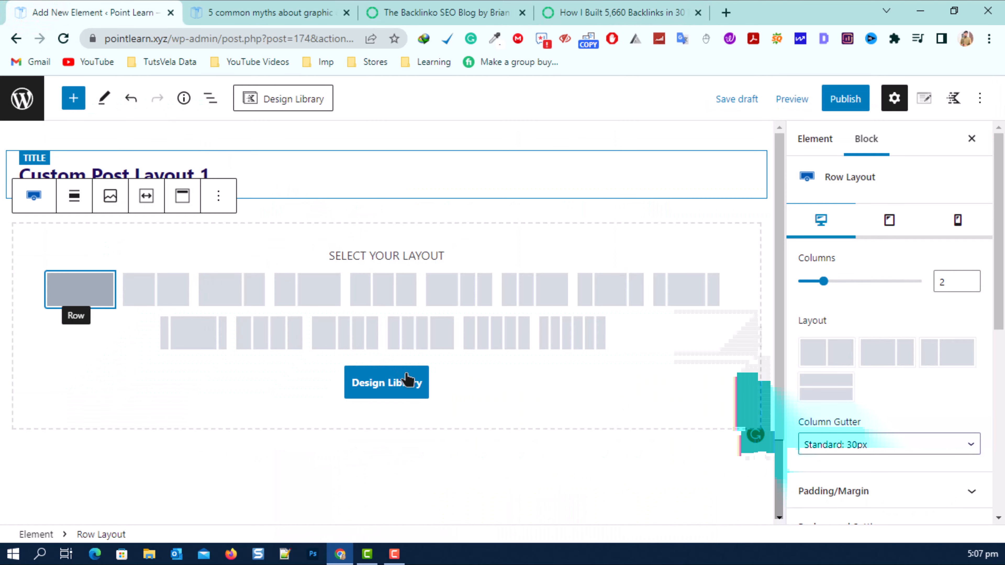
pyautogui.click(65, 290)
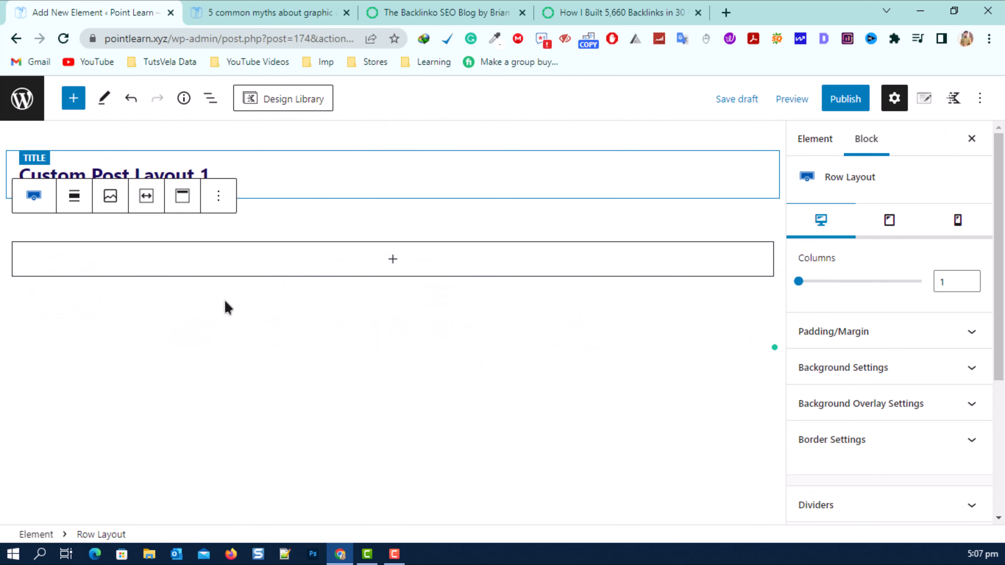
# Step: Set the row to full width and fill its background with the palette's bright blue, 0E94FF
pyautogui.click(76, 197)
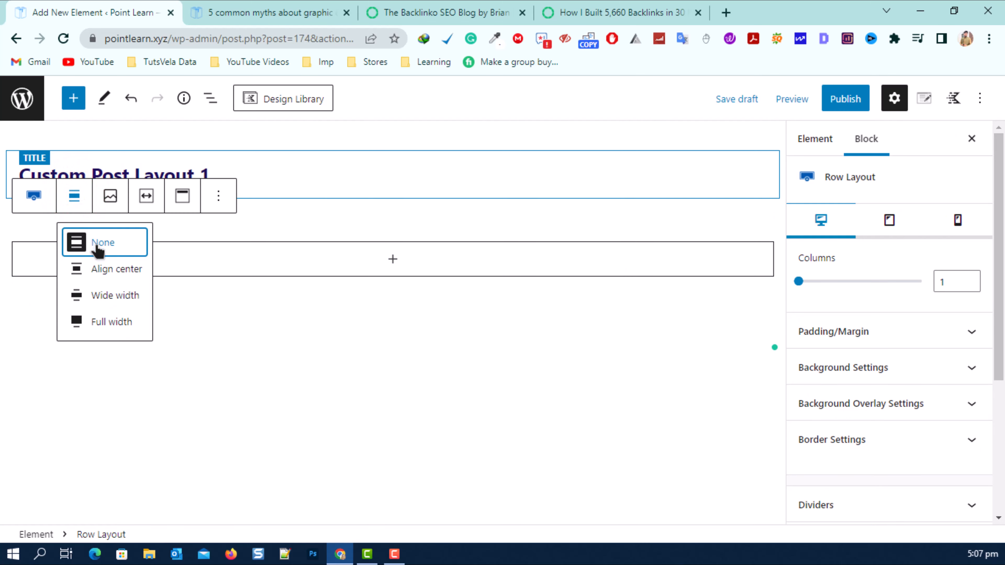
pyautogui.click(120, 322)
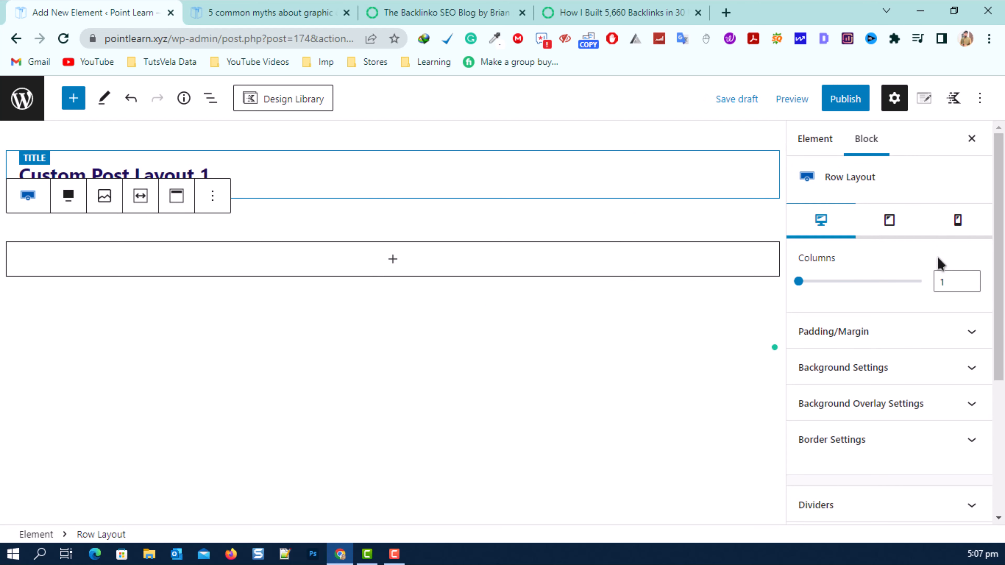
pyautogui.click(938, 360)
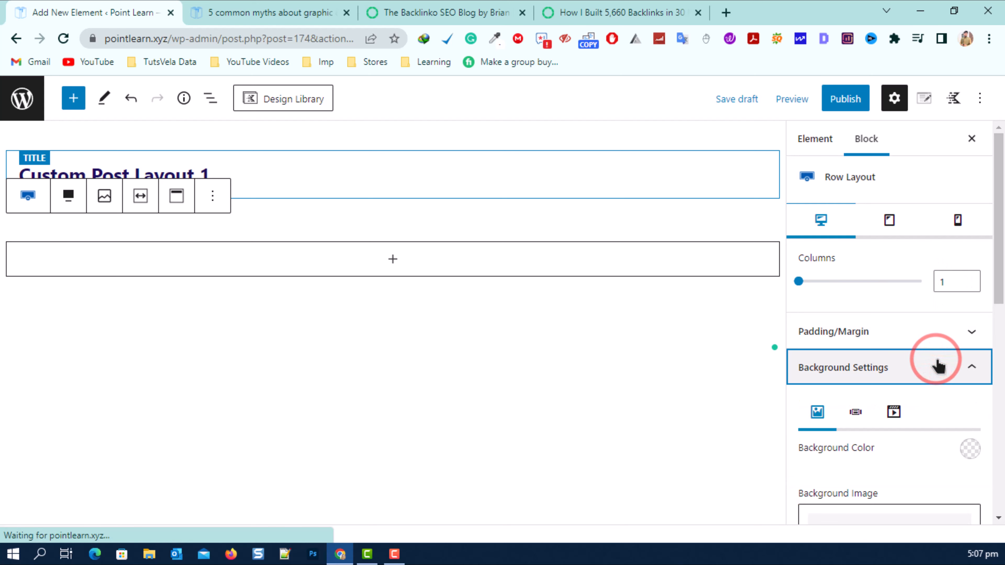
pyautogui.scroll(-5, 938, 366)
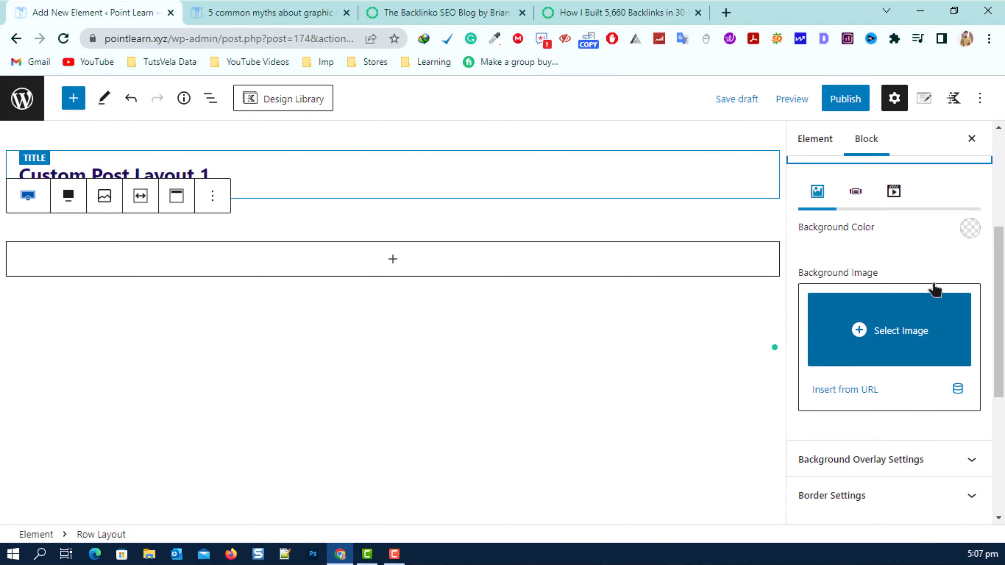
pyautogui.click(974, 227)
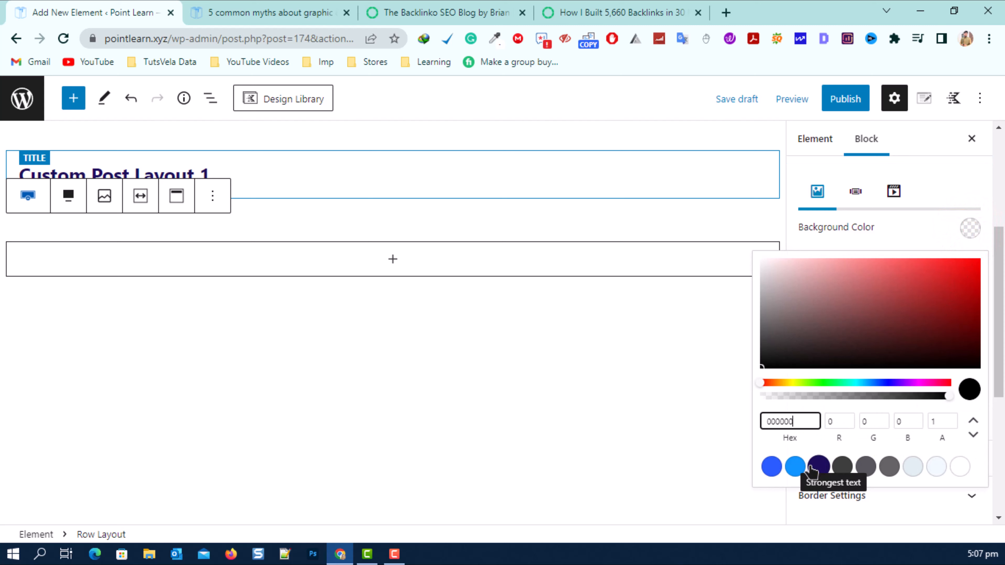
pyautogui.click(795, 468)
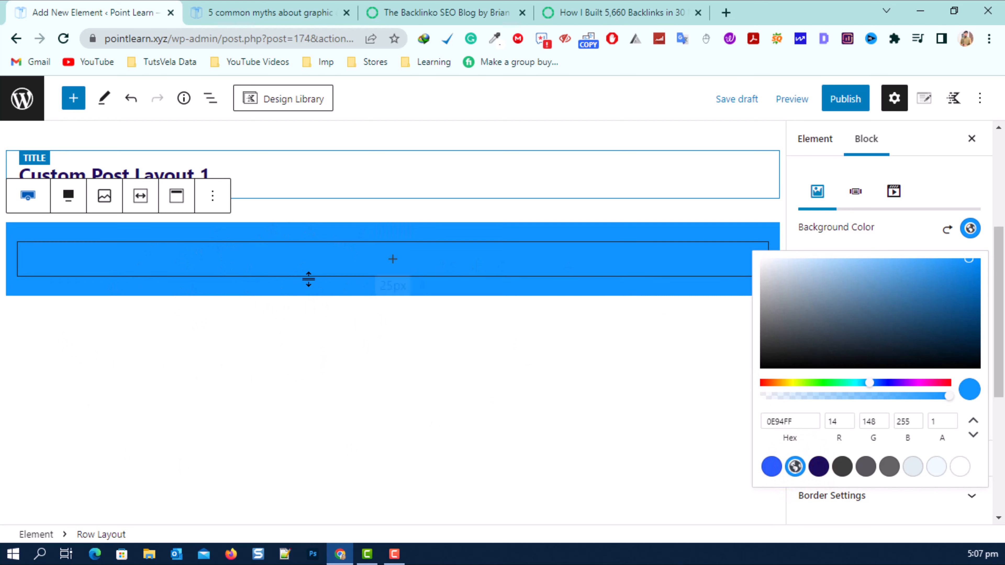
pyautogui.click(665, 352)
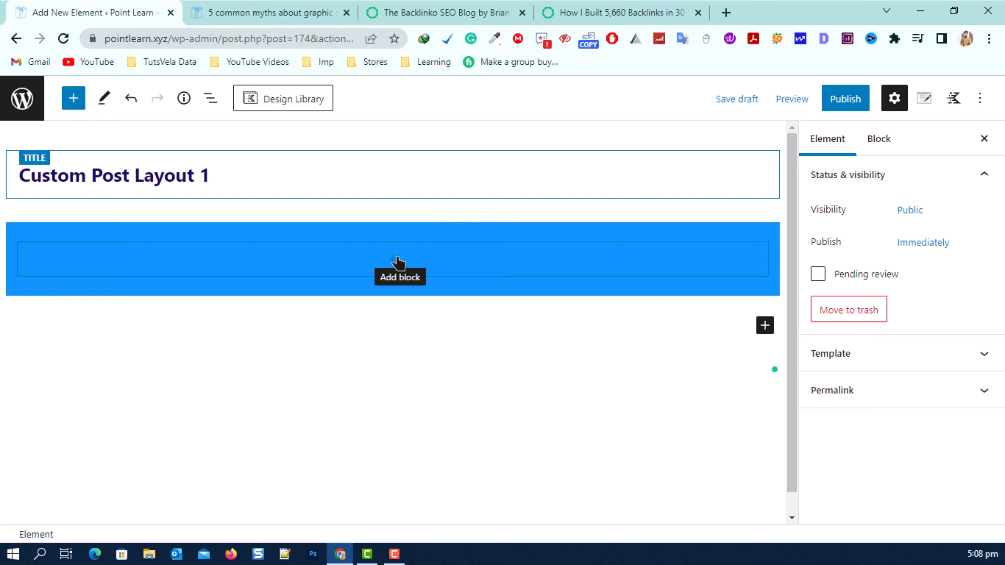
# Step: Check the Backlinko post's title area and add an Advanced Text block inside the blue row
pyautogui.click(393, 261)
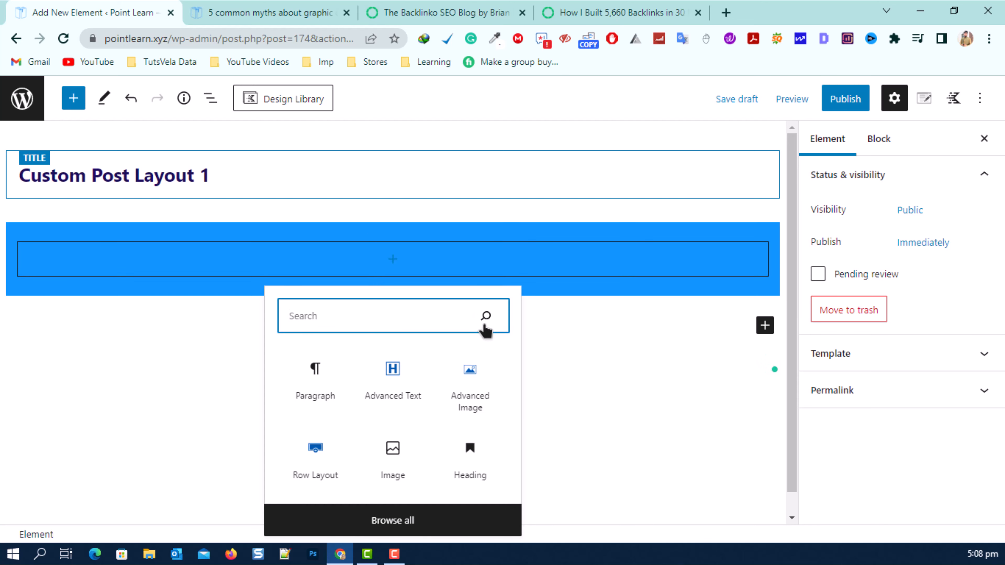
pyautogui.click(569, 10)
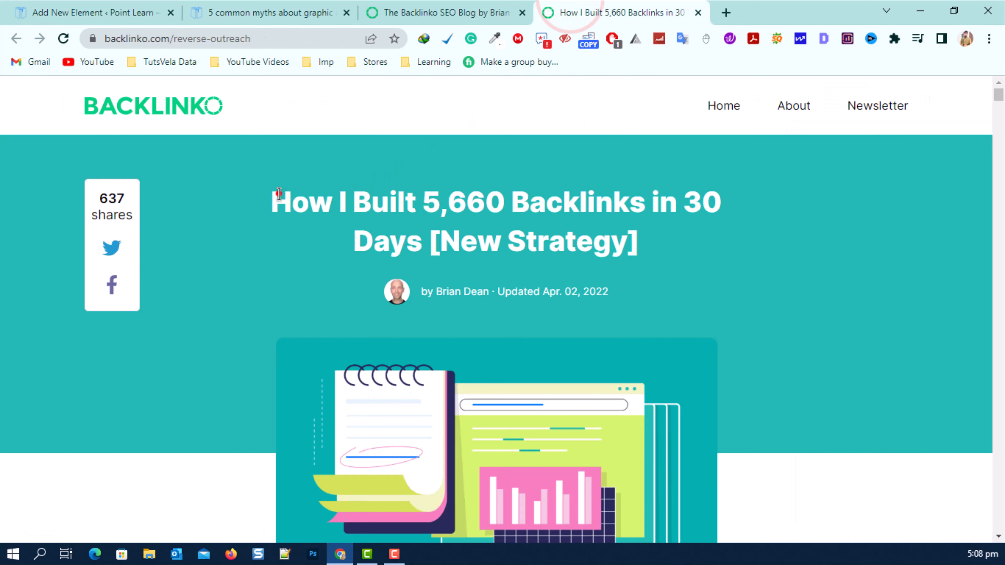
pyautogui.moveTo(279, 194); pyautogui.dragTo(629, 245)
pyautogui.click(44, 11)
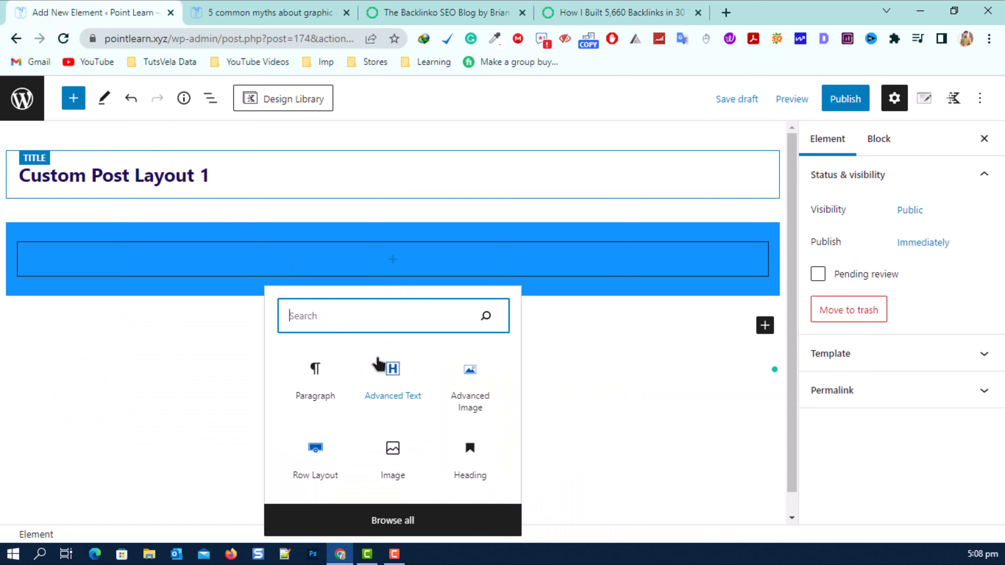
pyautogui.click(332, 316)
pyautogui.write('advanc')
pyautogui.click(307, 375)
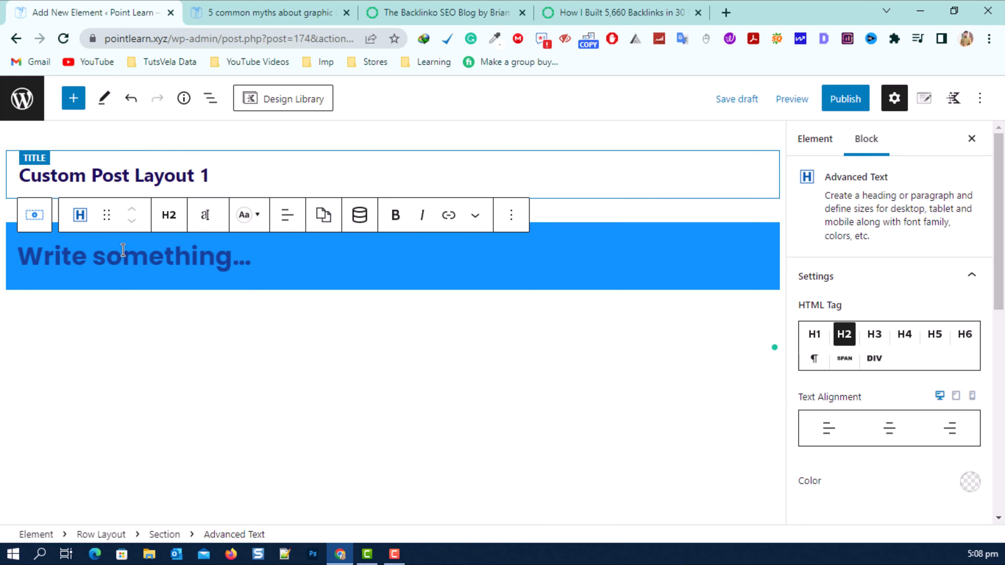
# Step: Set the Advanced Text block to Heading 1 and center its text
pyautogui.click(169, 215)
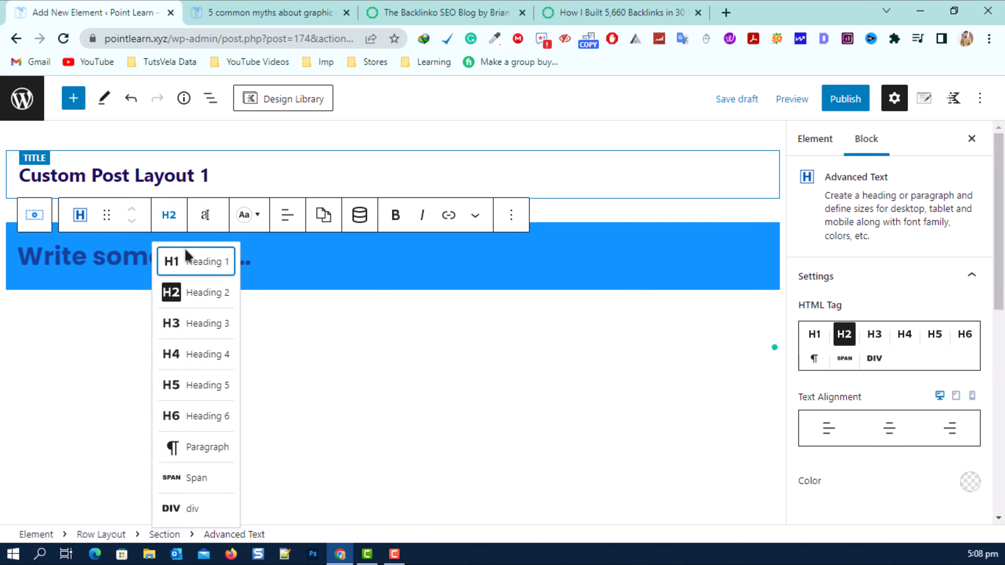
pyautogui.click(188, 260)
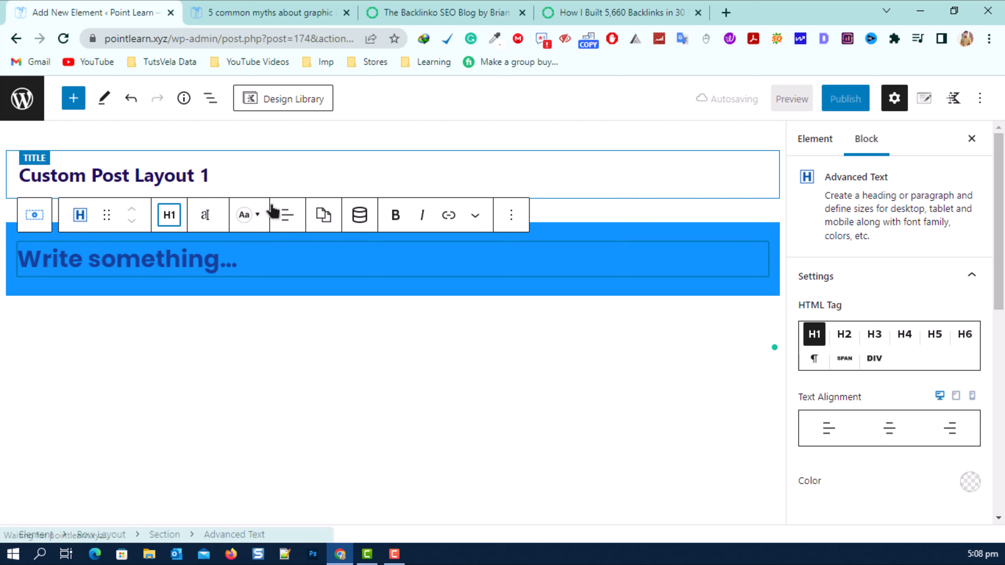
pyautogui.click(292, 215)
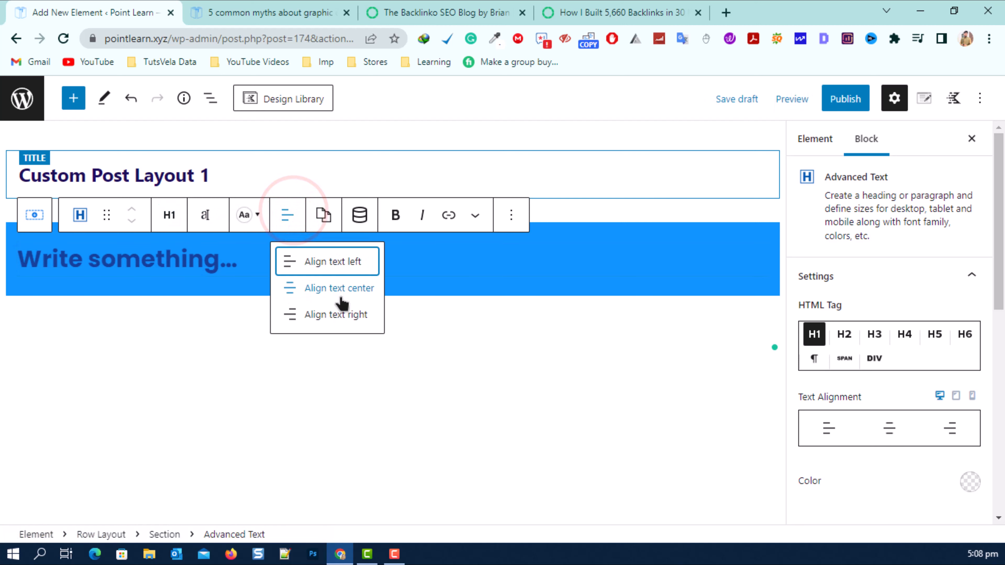
pyautogui.click(339, 295)
# Step: Compare with the Backlinko post title and change the heading's text color to white
pyautogui.click(654, 9)
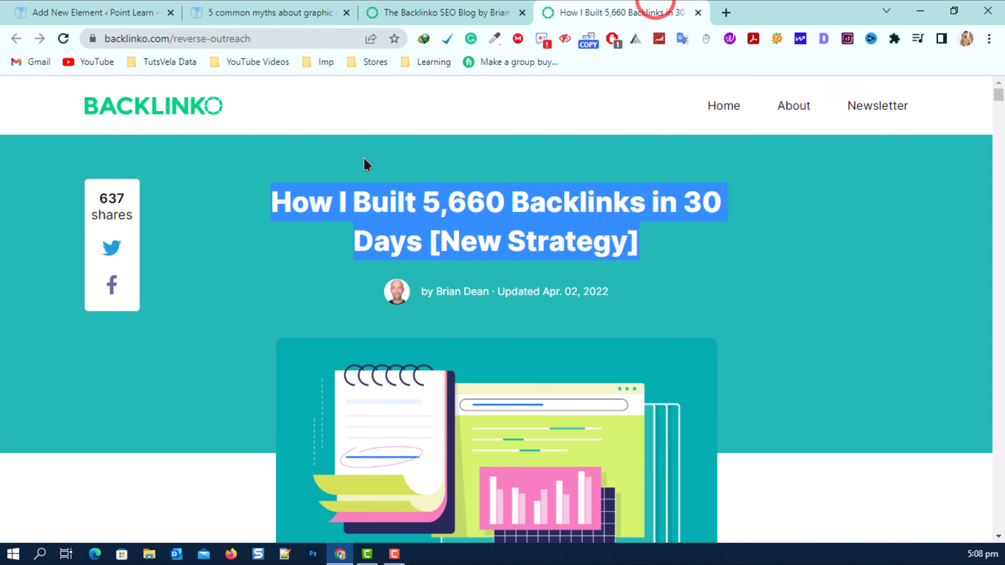
pyautogui.click(75, 12)
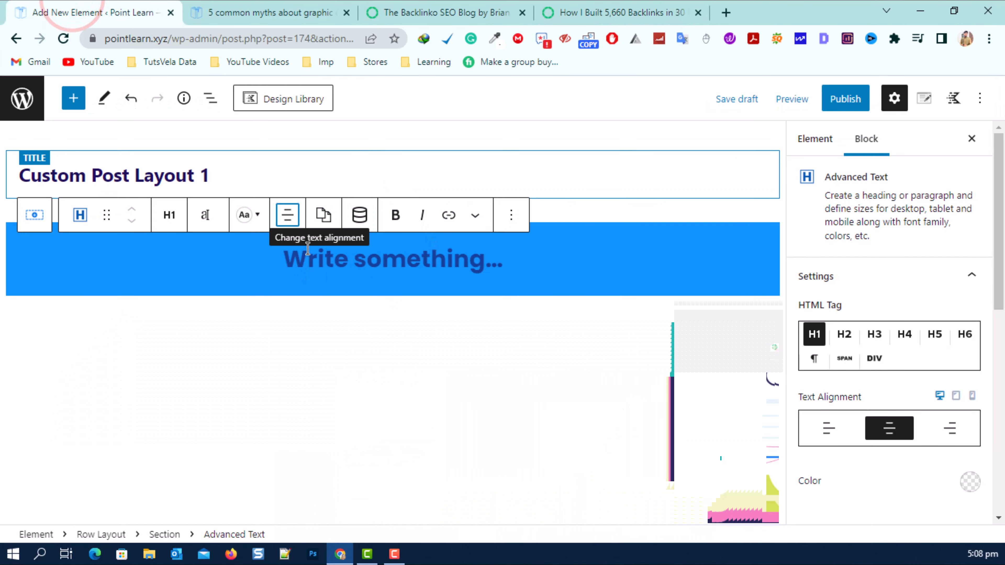
pyautogui.click(245, 216)
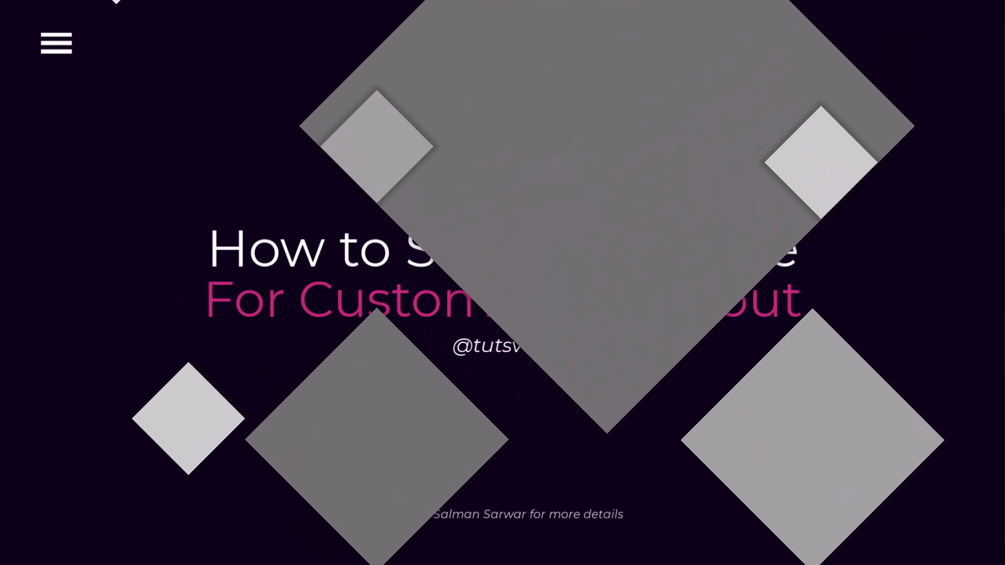
pyautogui.click(501, 258)
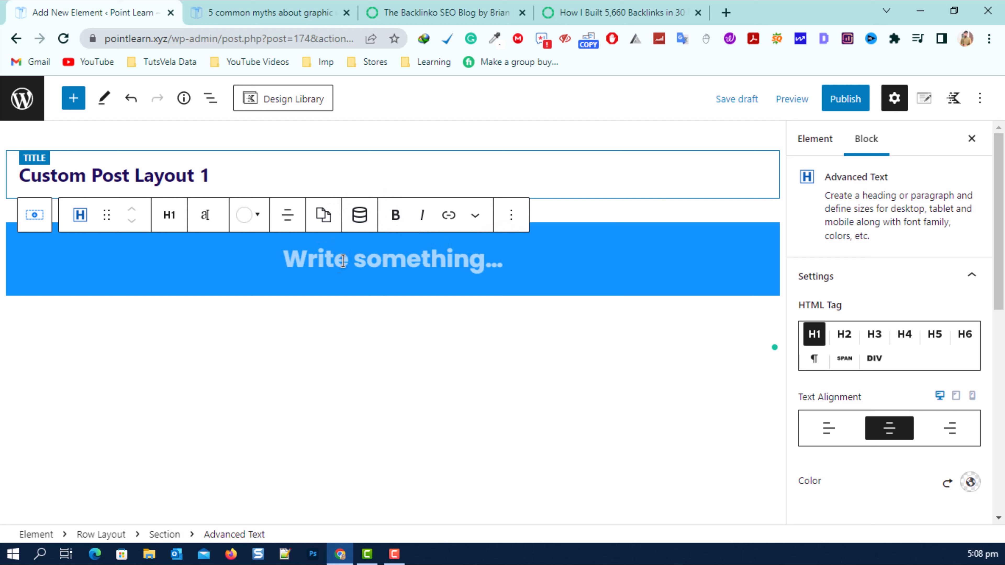
# Step: Choose Post Title as the heading's dynamic content
pyautogui.click(359, 215)
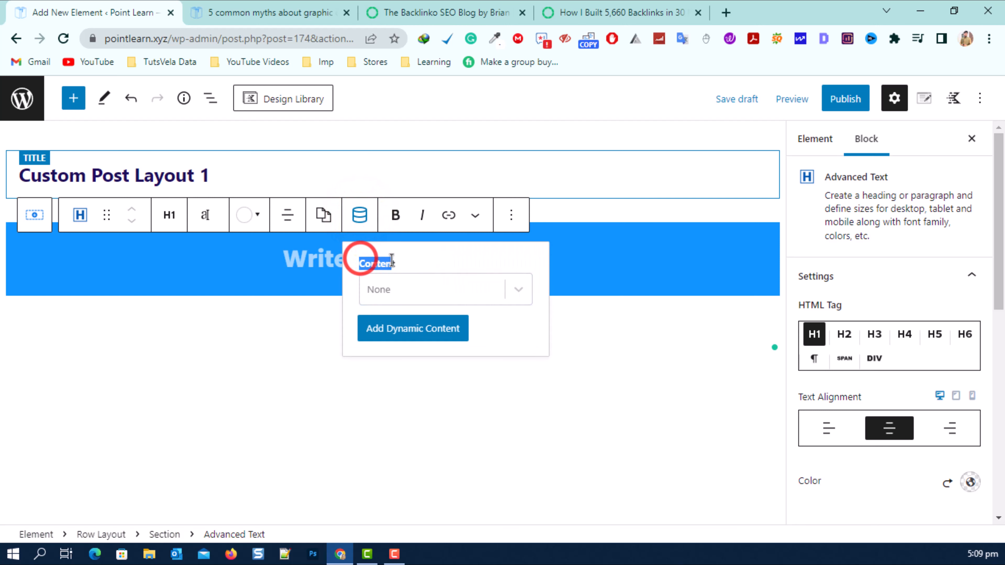
pyautogui.click(501, 297)
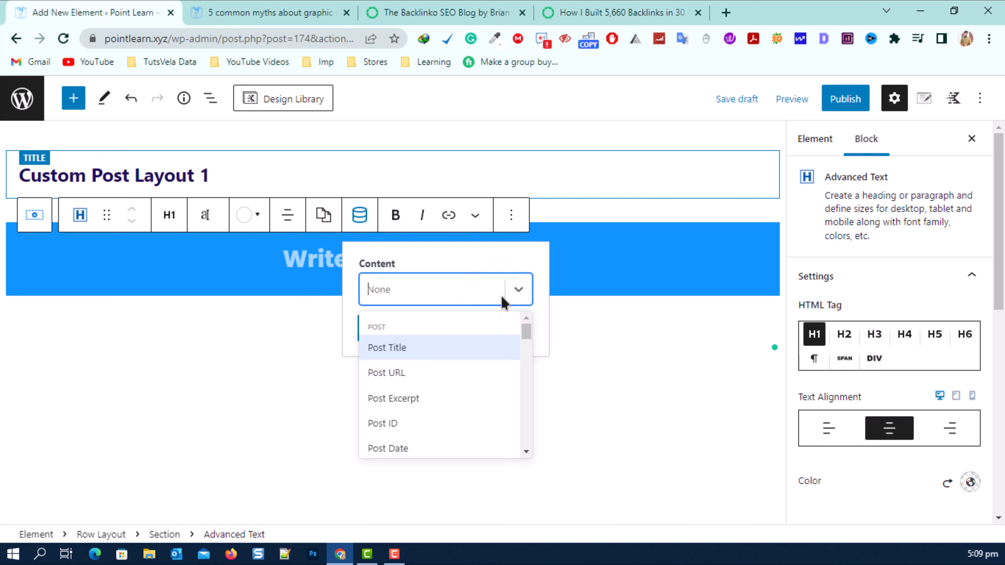
pyautogui.scroll(-10, 481, 368)
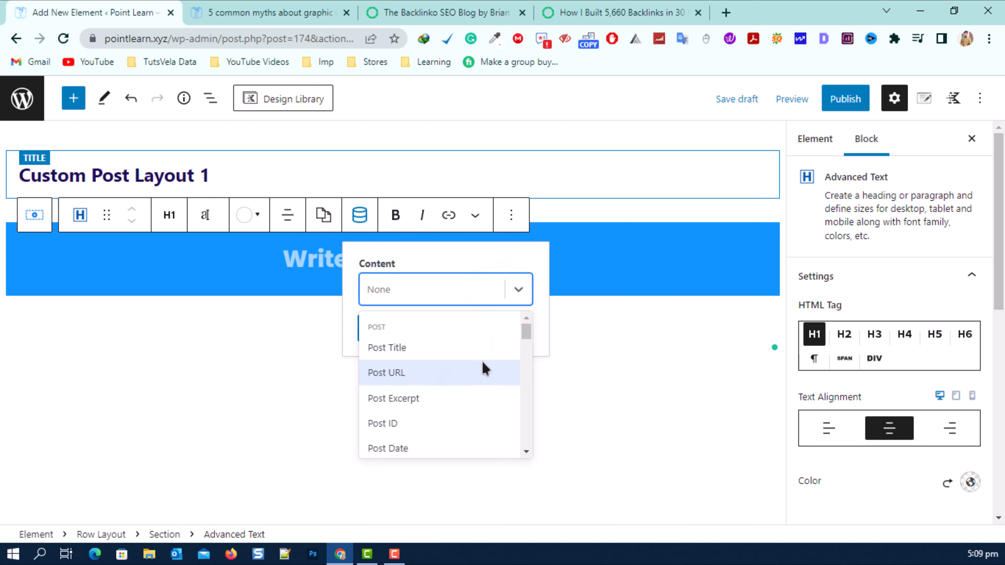
pyautogui.scroll(1, 481, 368)
pyautogui.scroll(9, 481, 368)
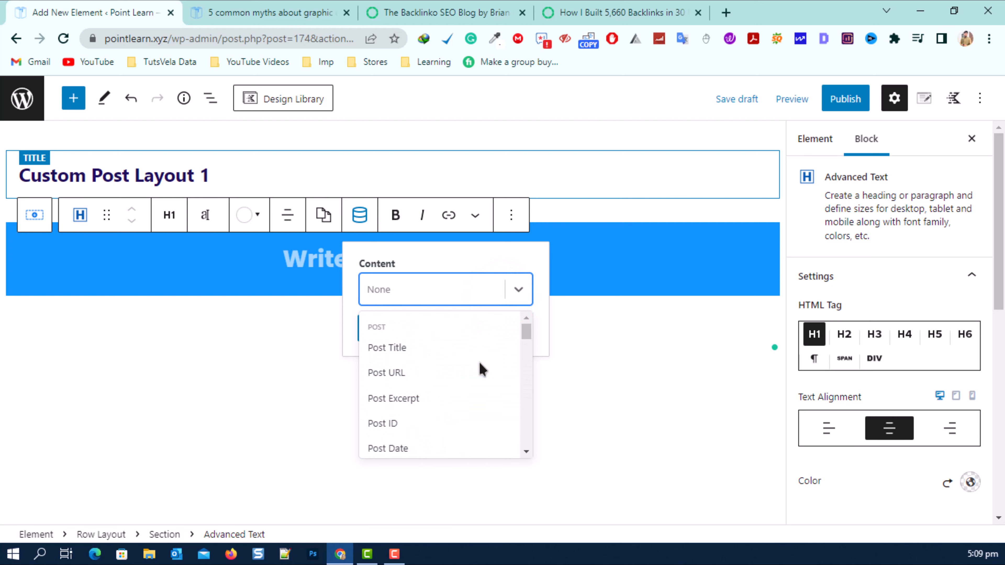
pyautogui.click(426, 348)
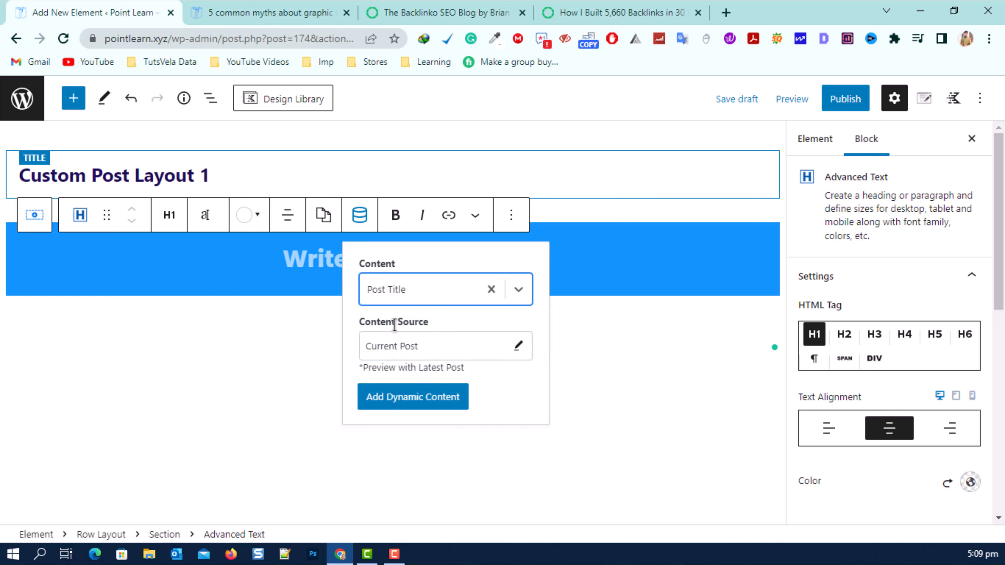
pyautogui.moveTo(362, 323); pyautogui.dragTo(435, 328)
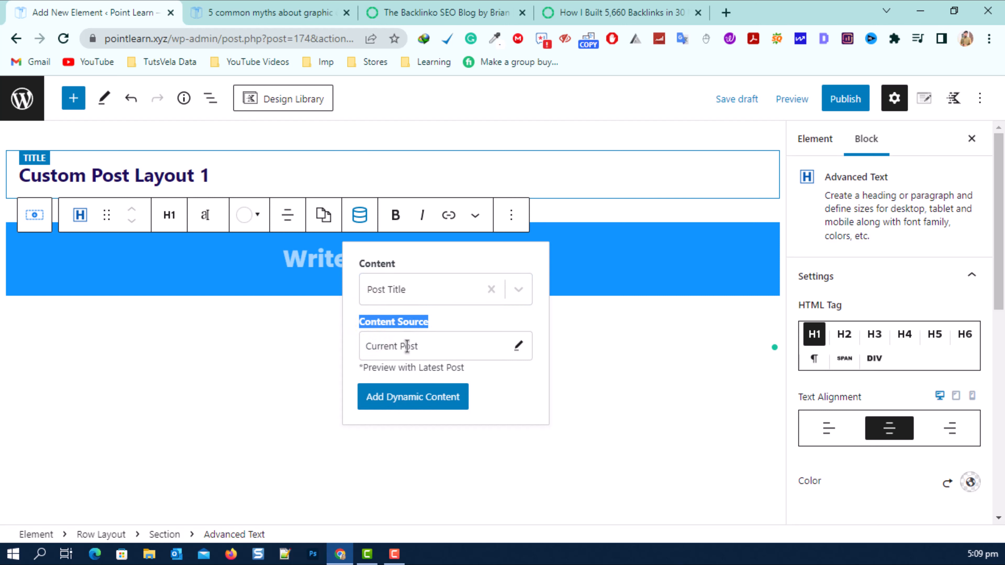
pyautogui.click(519, 347)
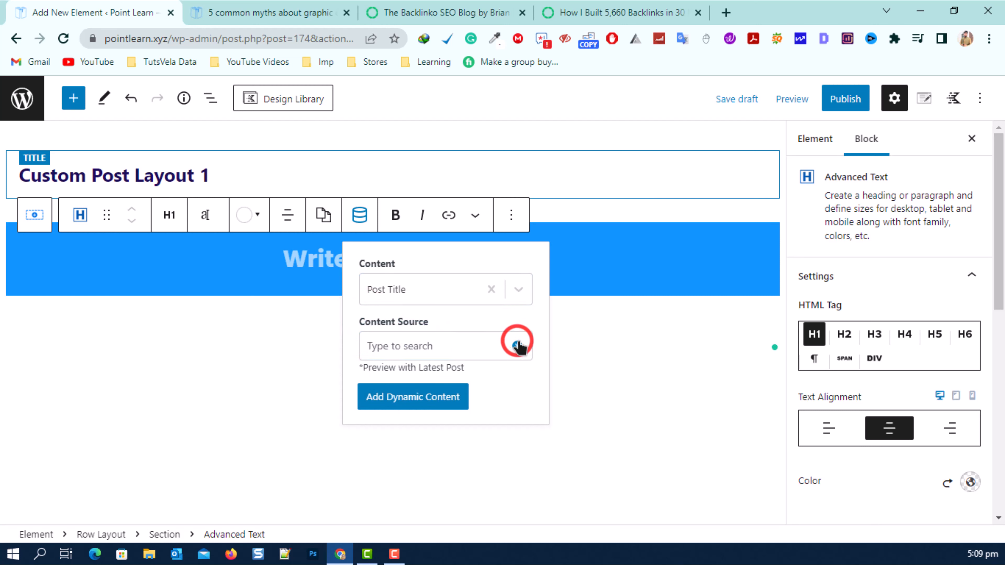
pyautogui.click(446, 339)
pyautogui.write('c')
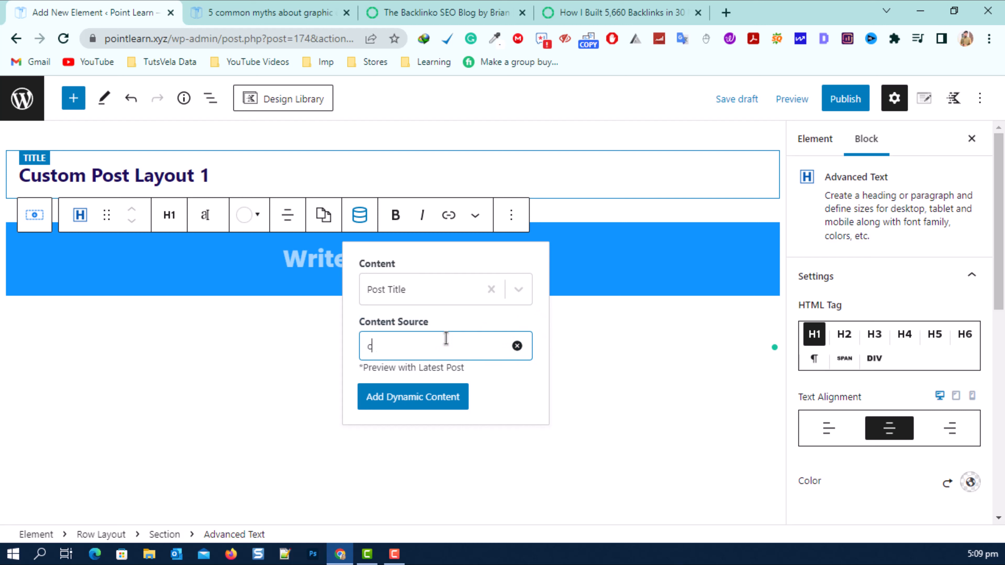
pyautogui.write('urrent post')
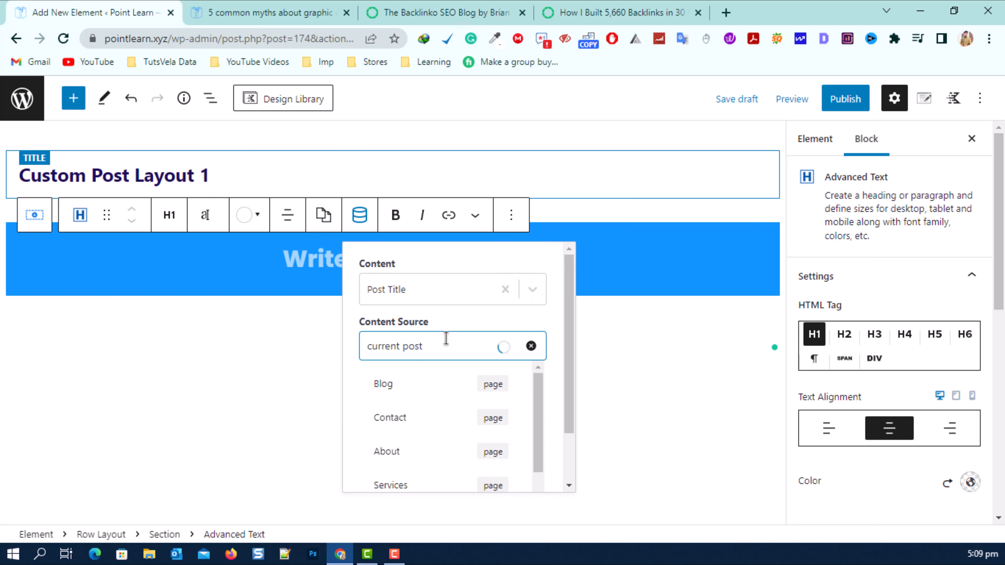
pyautogui.click(523, 347)
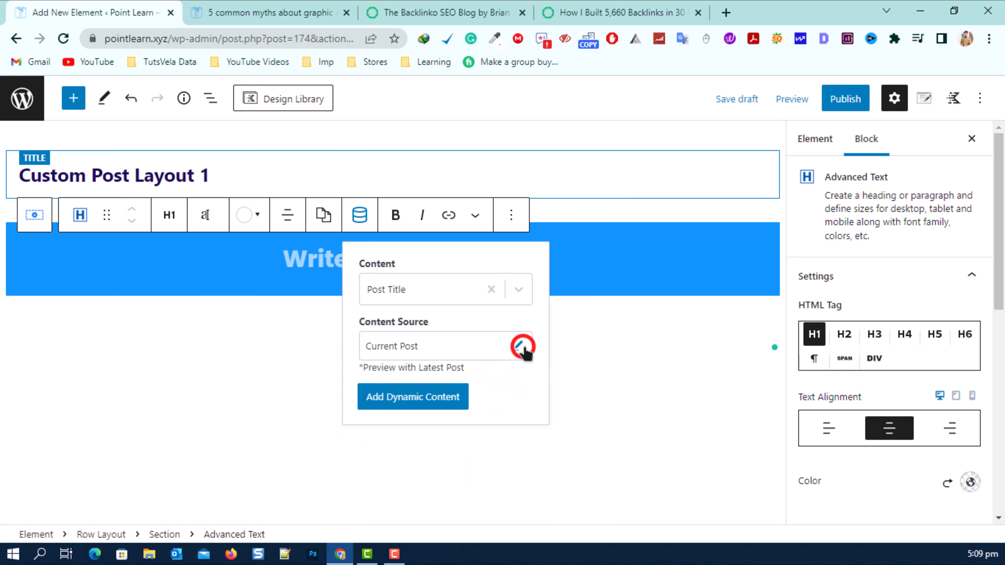
# Step: Add the Post Title dynamic content to the heading with Current Post as its source
pyautogui.click(416, 405)
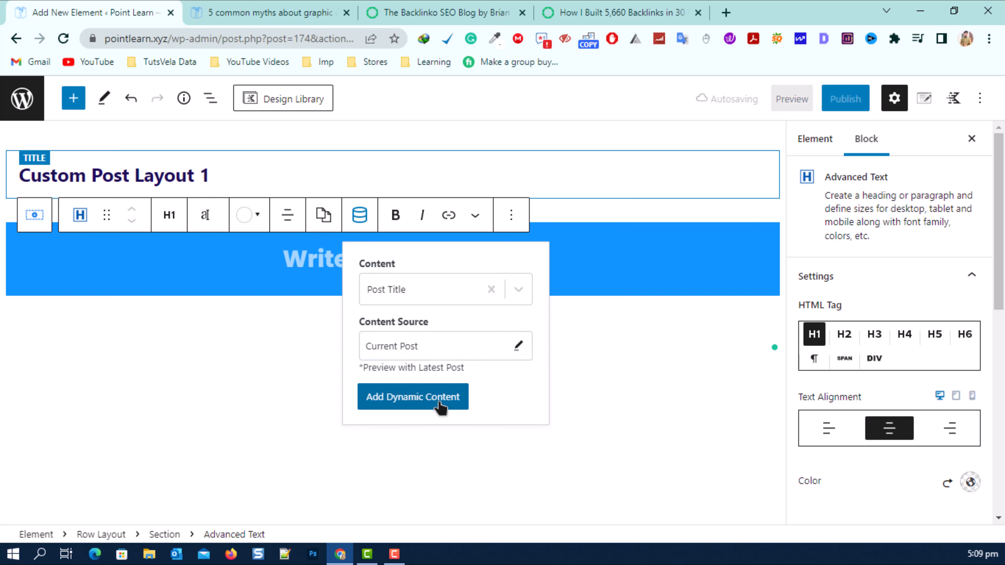
pyautogui.click(451, 405)
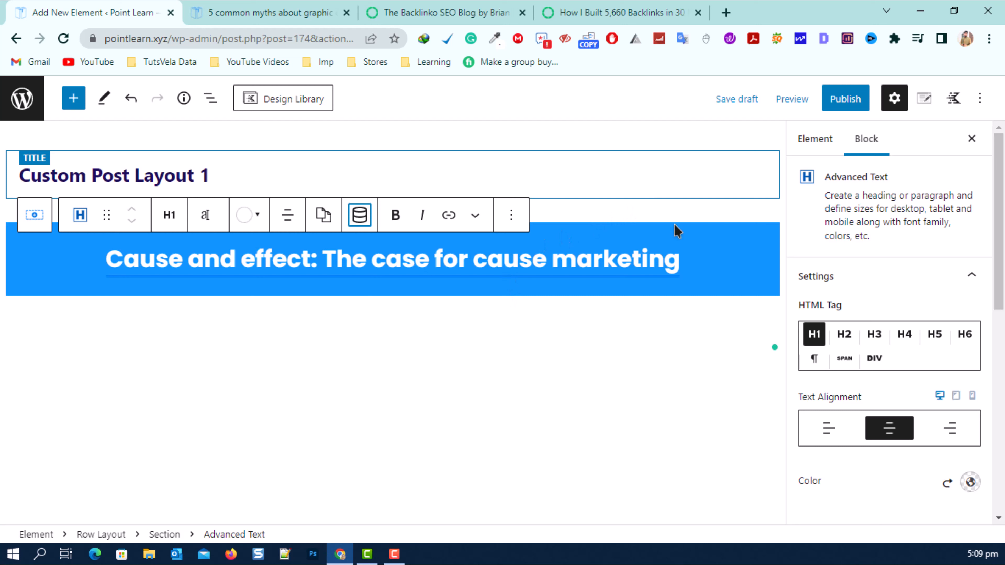
# Step: Insert a Row Layout block below the post title heading inside the blue row
pyautogui.click(678, 267)
pyautogui.press('Return')
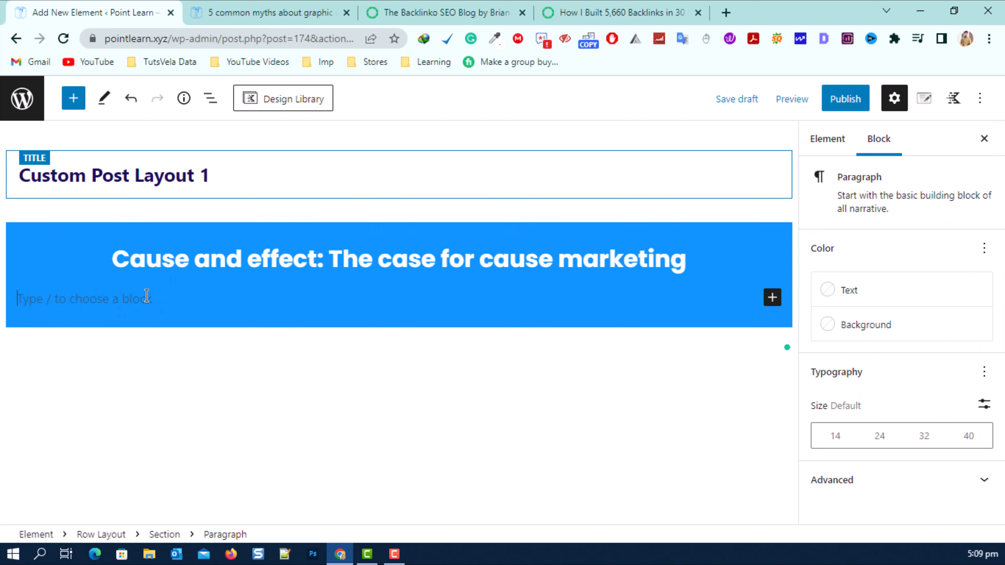
pyautogui.write('/row')
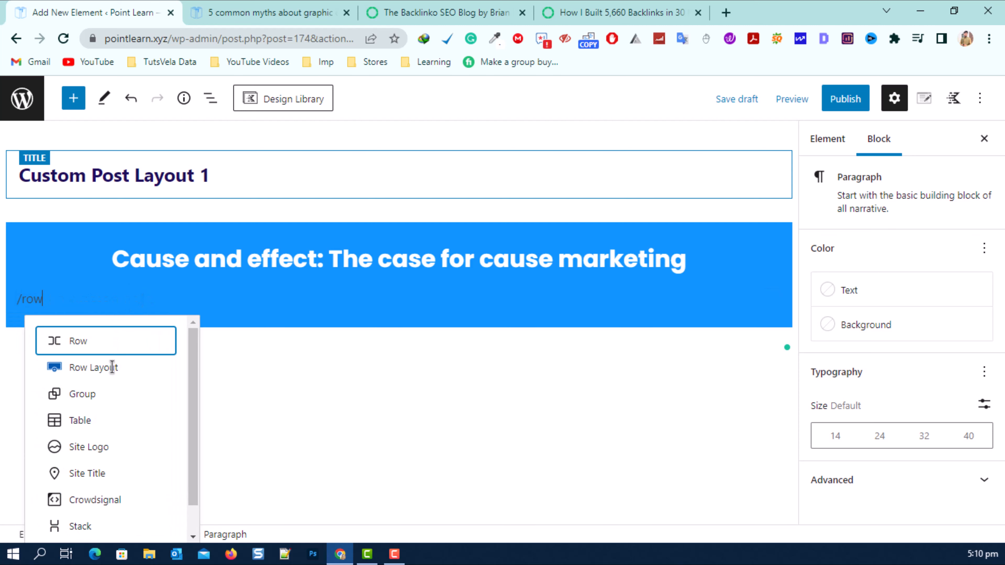
pyautogui.click(112, 367)
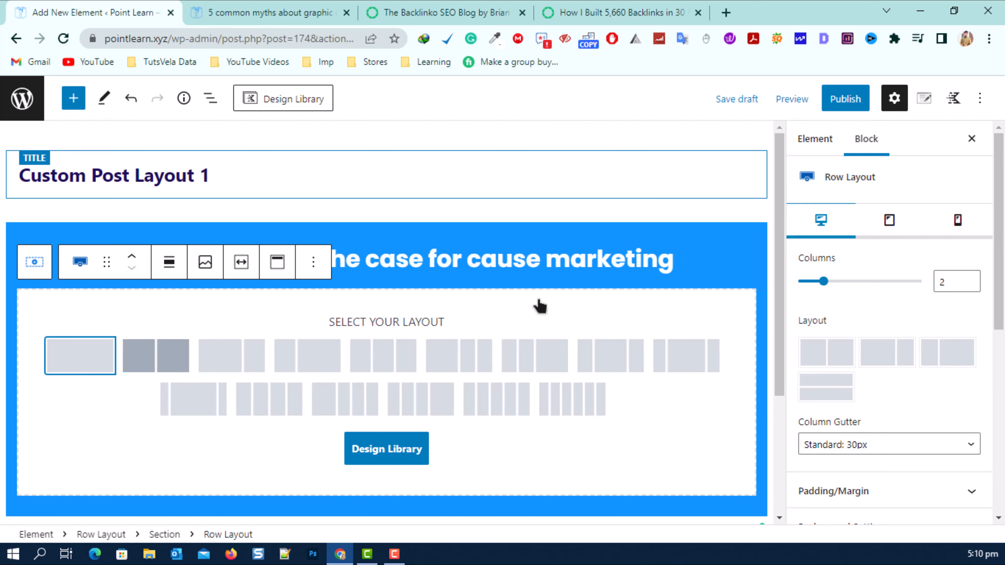
# Step: Check the author and date line on the Backlinko post and give the new inner row three equal columns
pyautogui.click(576, 11)
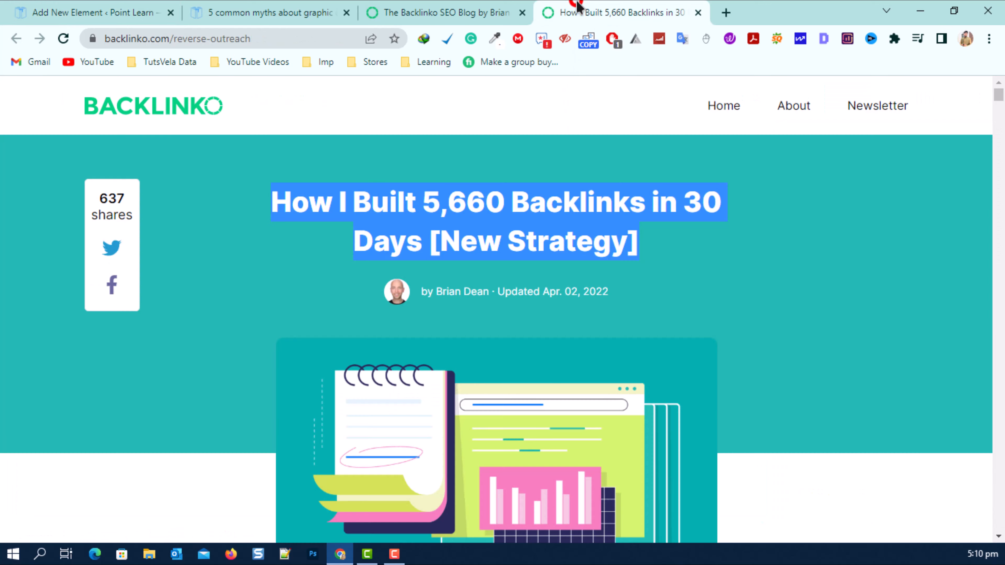
pyautogui.click(437, 292)
pyautogui.moveTo(632, 293); pyautogui.dragTo(403, 293)
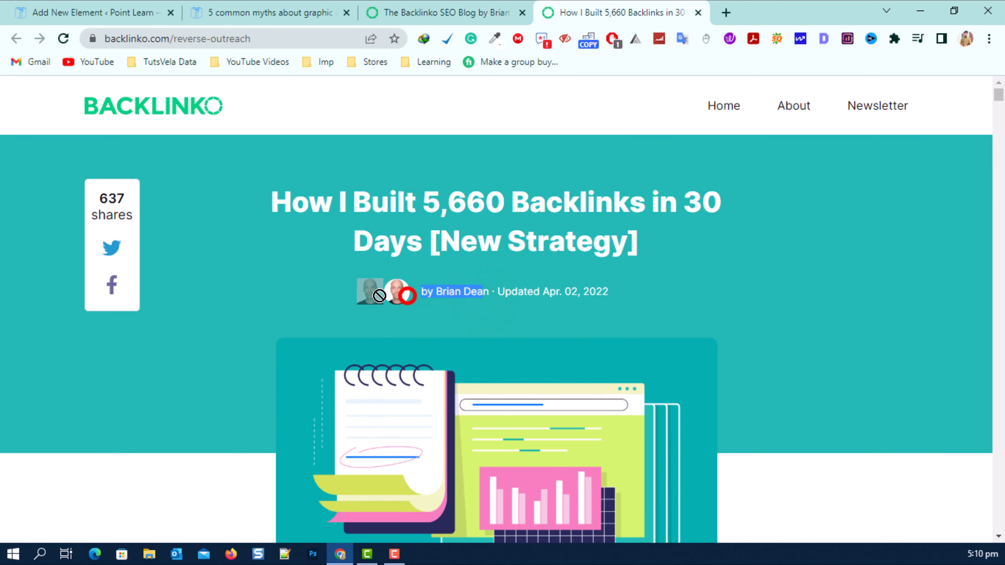
pyautogui.click(90, 12)
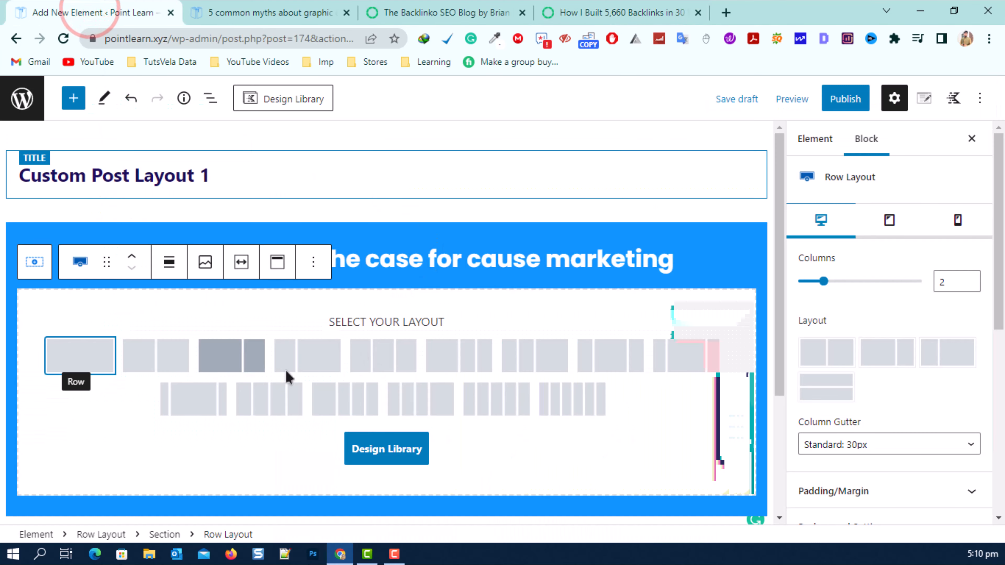
pyautogui.click(404, 359)
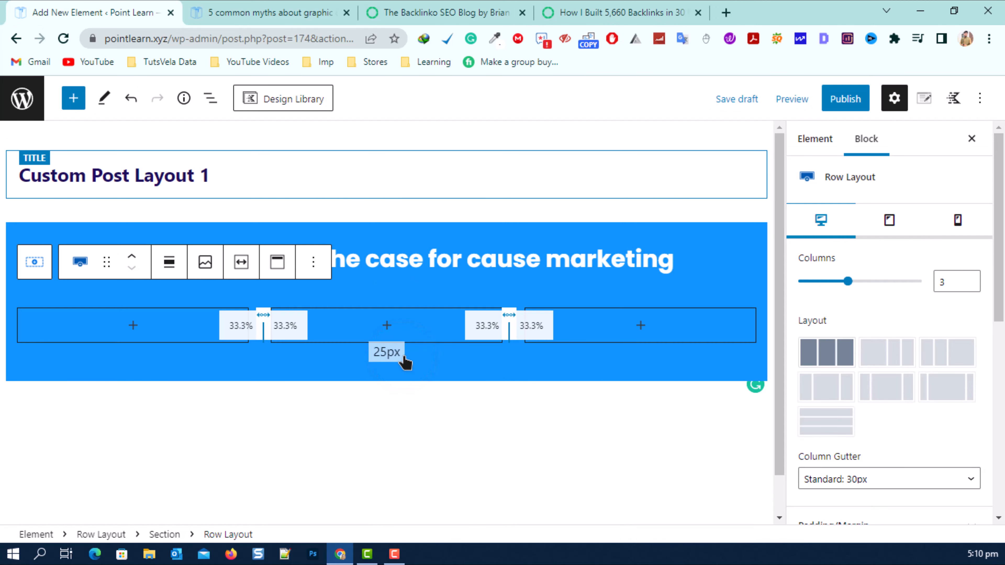
# Step: Set the three-column row to center alignment, theme content inner width and middle vertical alignment
pyautogui.click(166, 262)
pyautogui.click(225, 336)
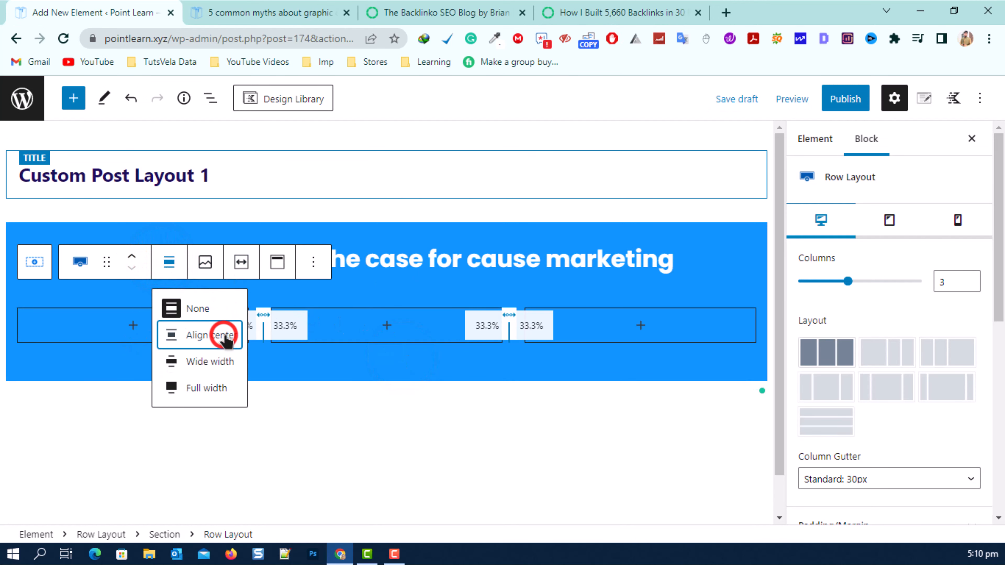
pyautogui.click(247, 259)
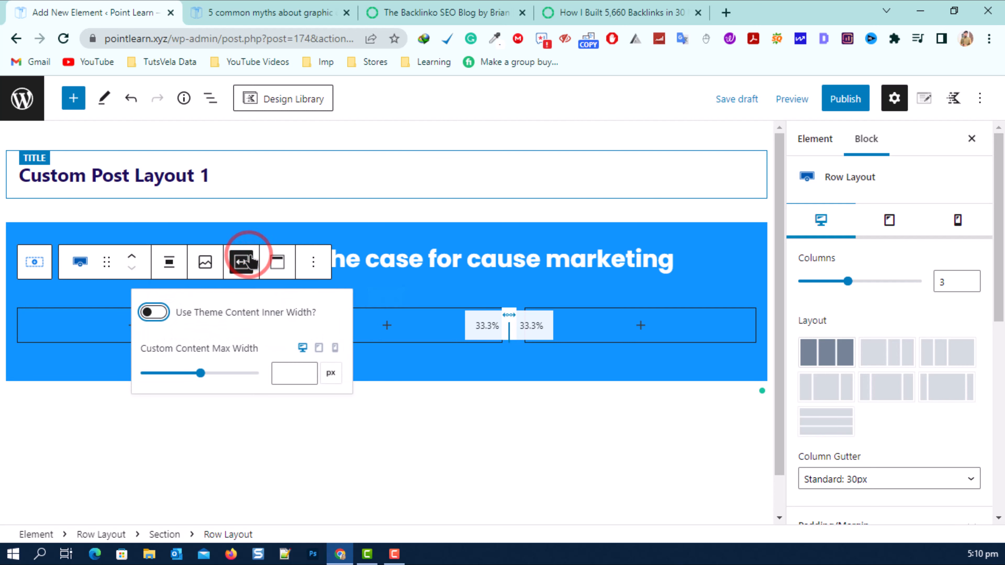
pyautogui.click(154, 312)
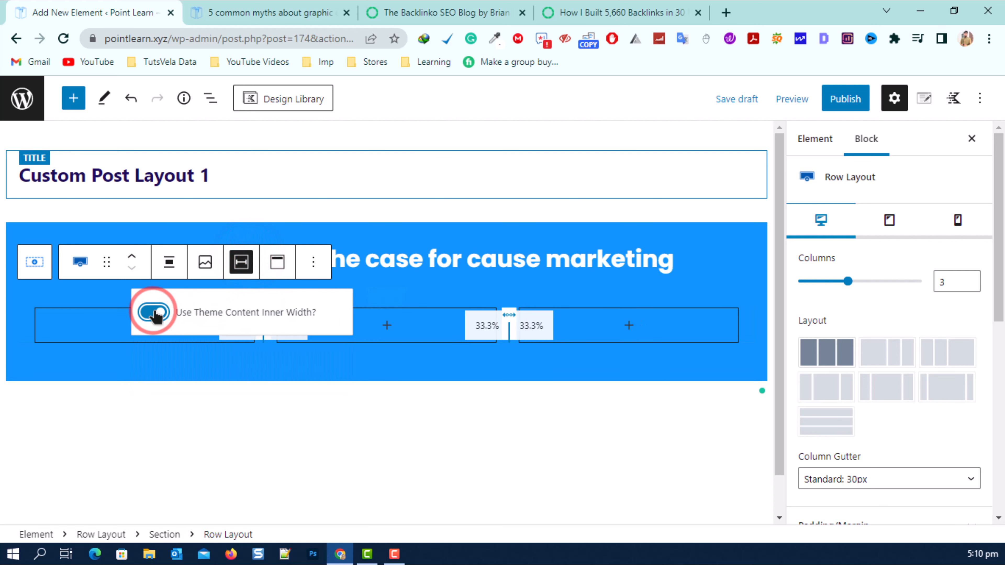
pyautogui.click(284, 264)
pyautogui.click(341, 341)
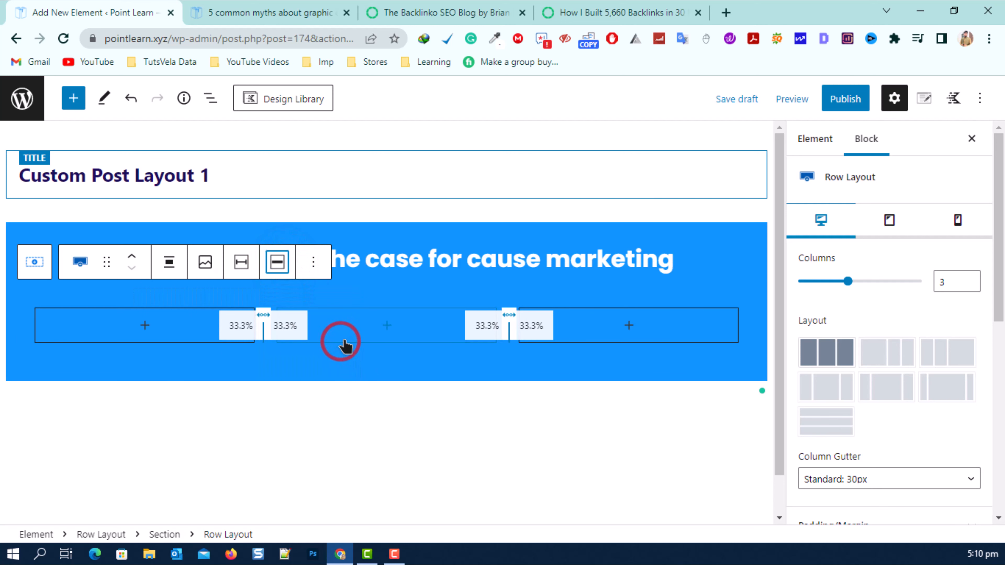
# Step: Add an Advanced Image block to the first column of the inner row
pyautogui.click(142, 327)
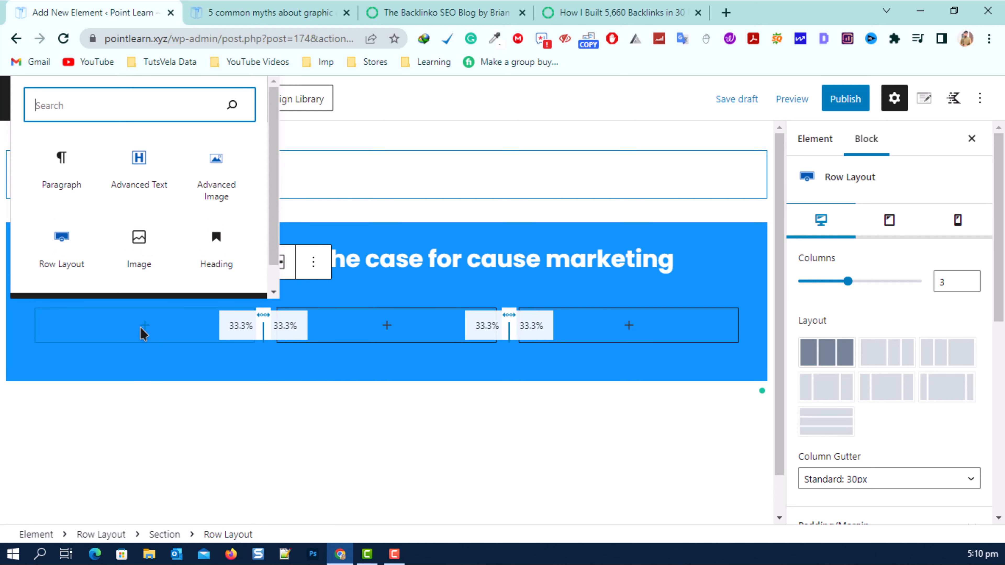
pyautogui.write('advan')
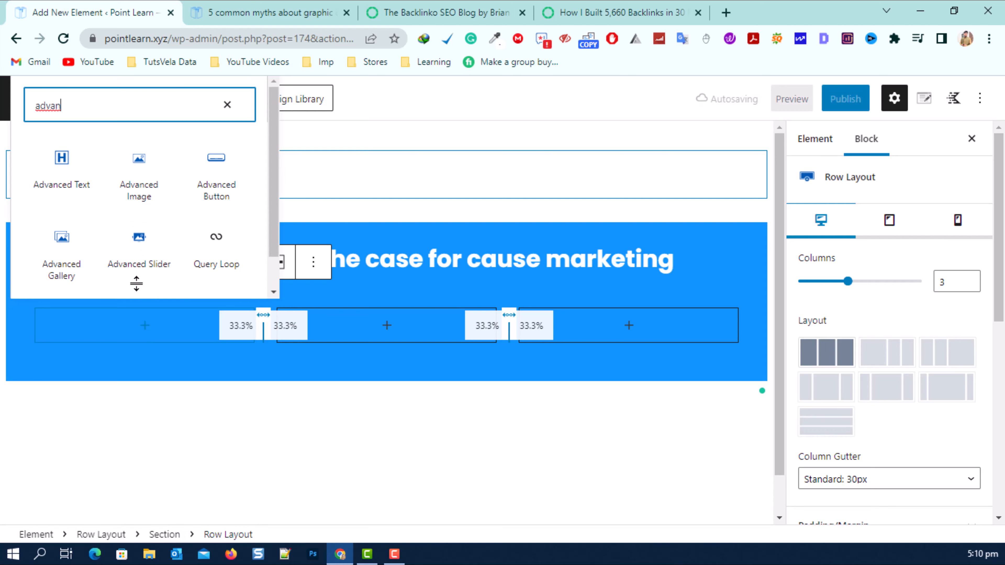
pyautogui.click(127, 160)
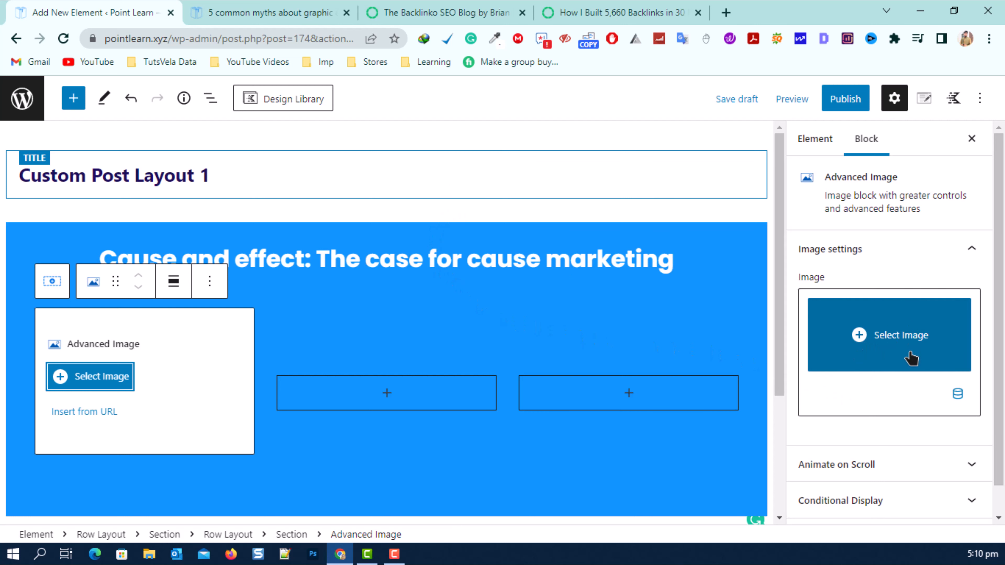
# Step: Enable the dynamic image on the Advanced Image block and choose Author Image as its content
pyautogui.click(959, 394)
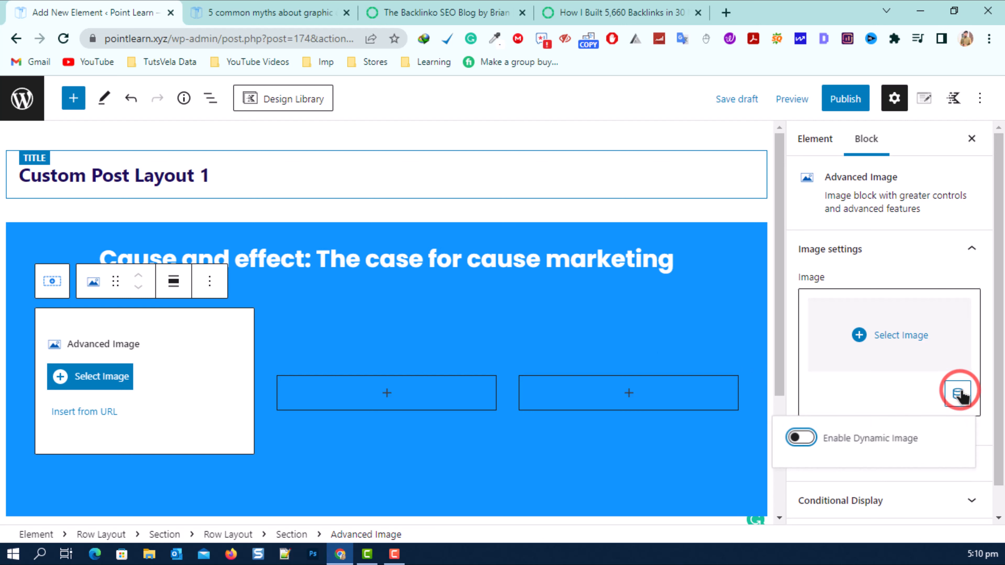
pyautogui.click(804, 439)
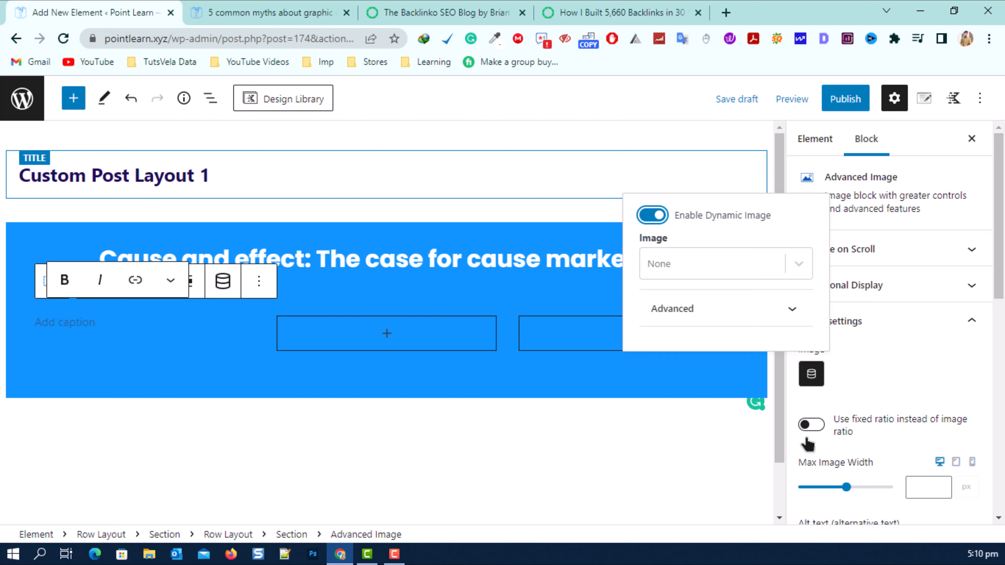
pyautogui.click(795, 266)
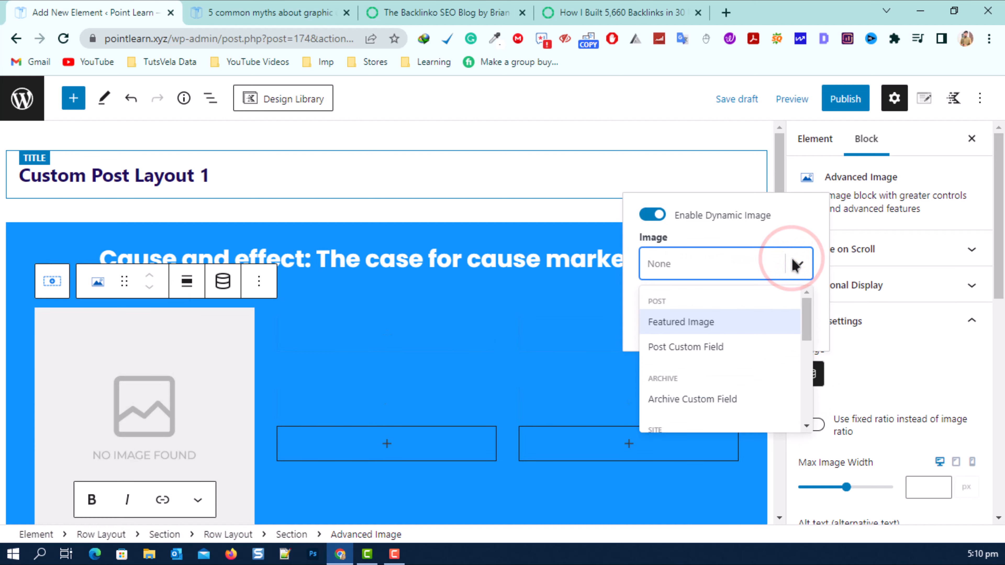
pyautogui.moveTo(806, 313); pyautogui.dragTo(798, 408)
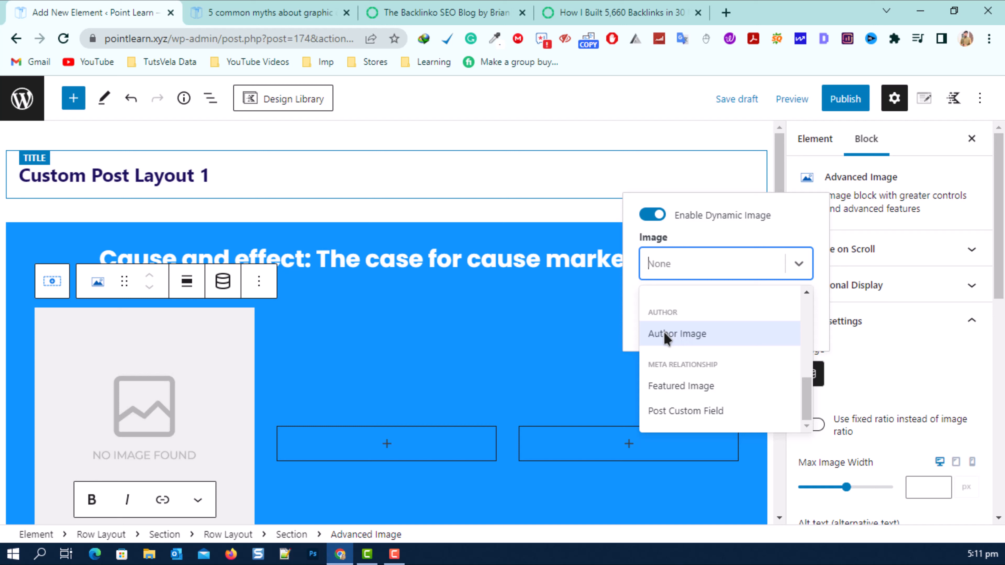
pyautogui.click(717, 341)
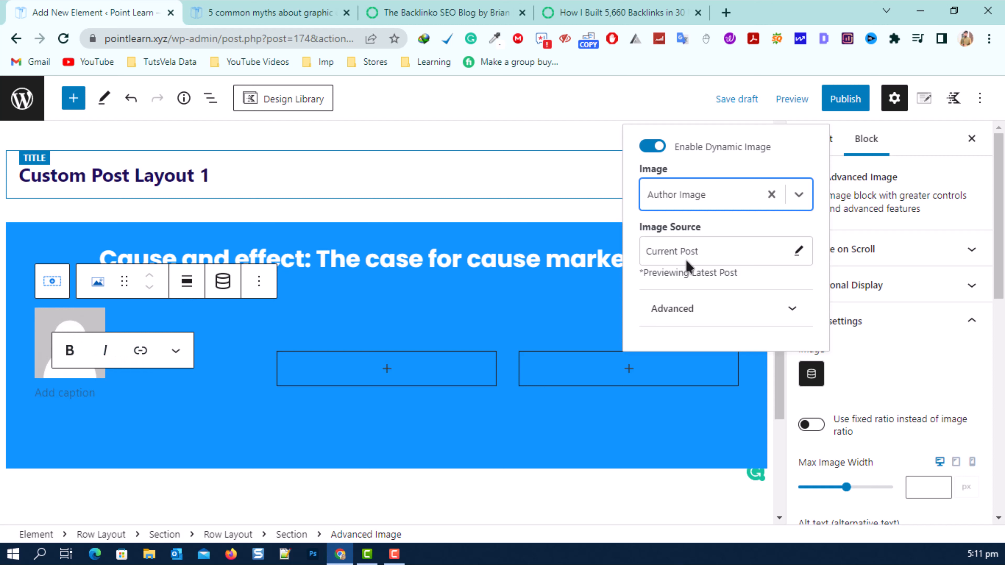
# Step: Try the medium image size for the dynamic author image and return it to Inherit
pyautogui.click(784, 312)
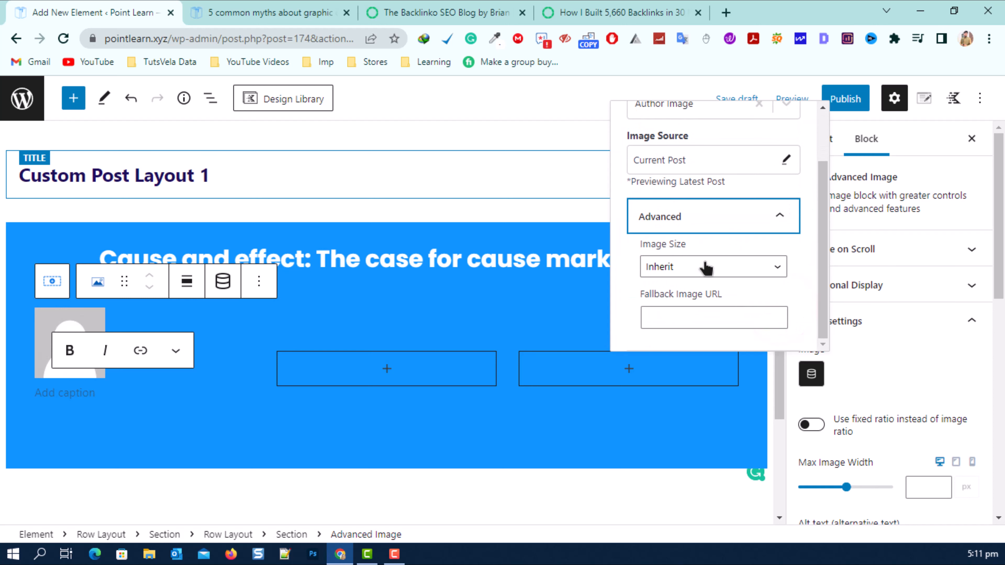
pyautogui.click(730, 265)
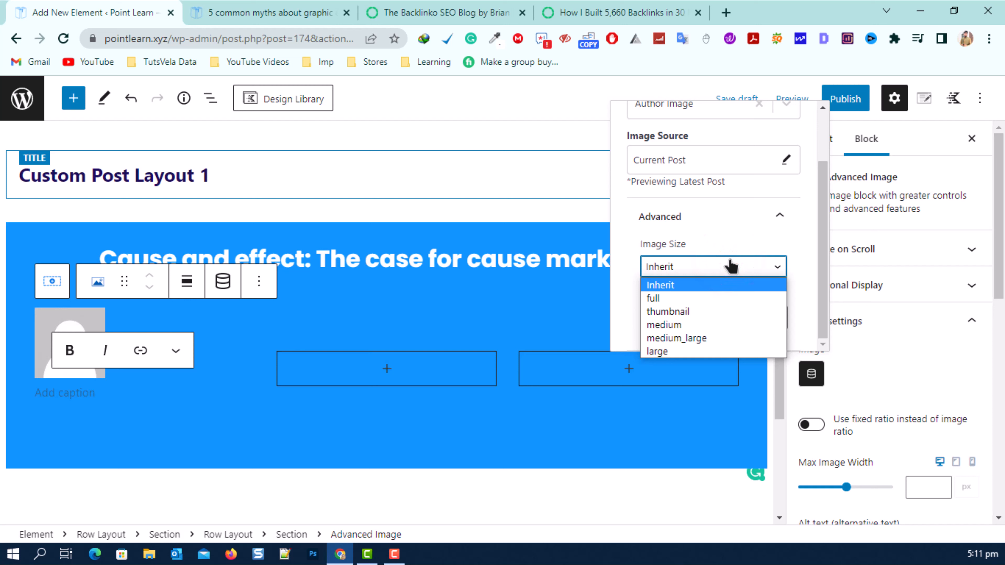
pyautogui.click(721, 326)
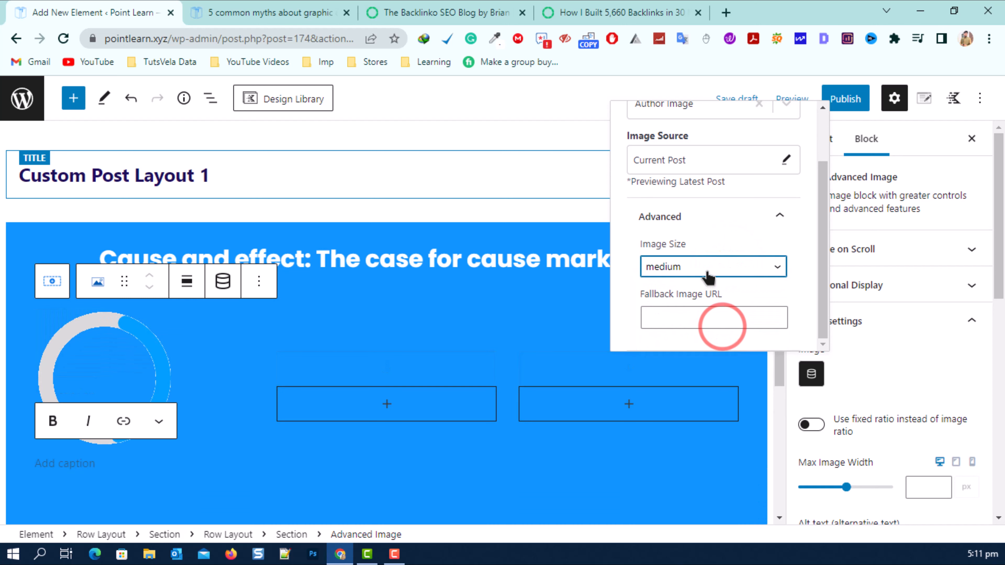
pyautogui.click(675, 266)
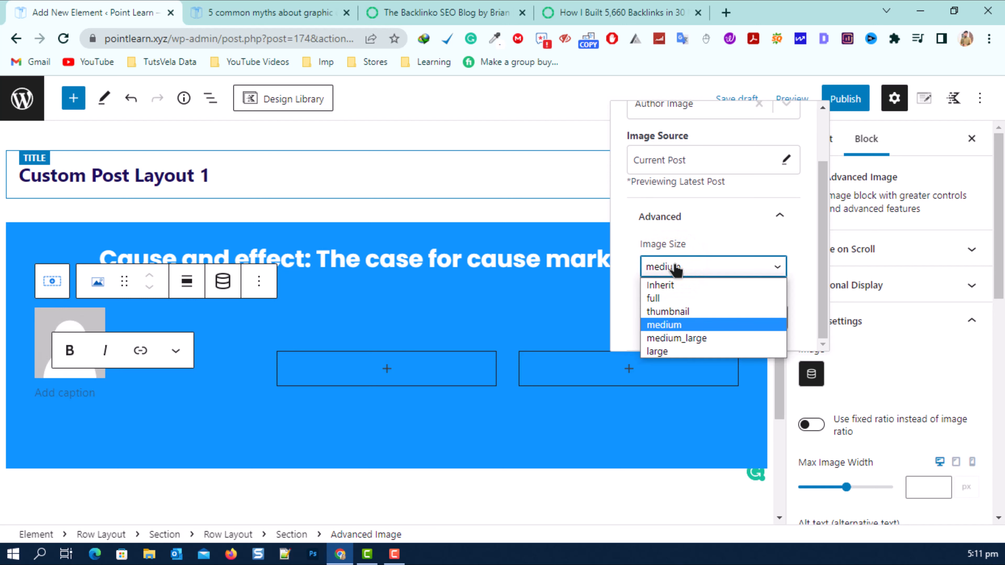
pyautogui.click(674, 266)
pyautogui.click(673, 265)
pyautogui.click(673, 266)
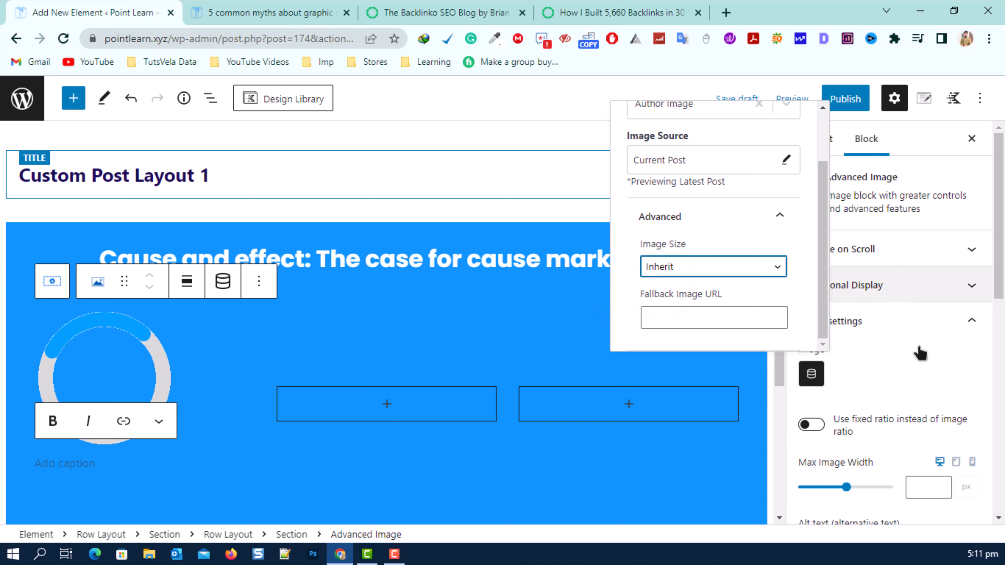
pyautogui.click(925, 323)
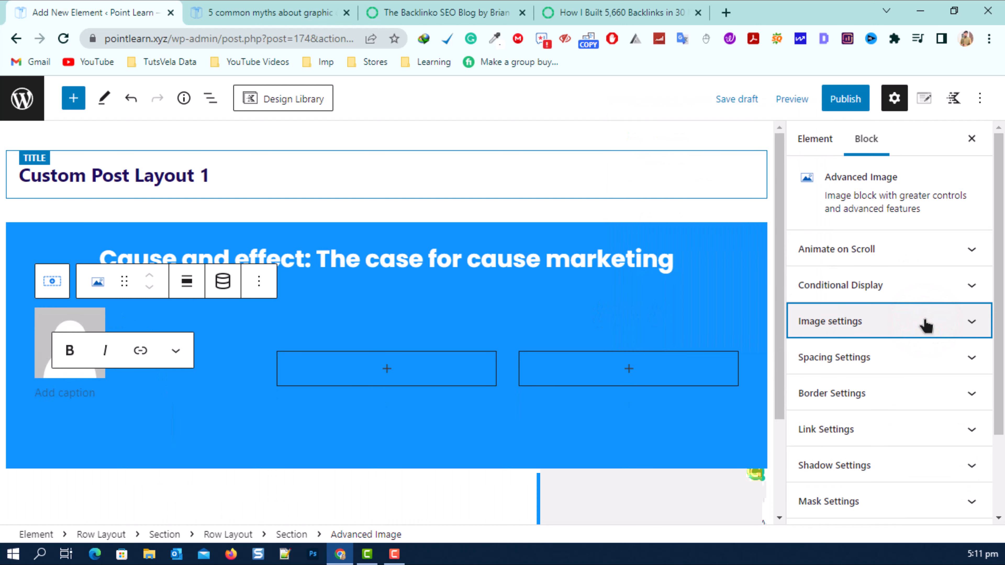
pyautogui.click(937, 288)
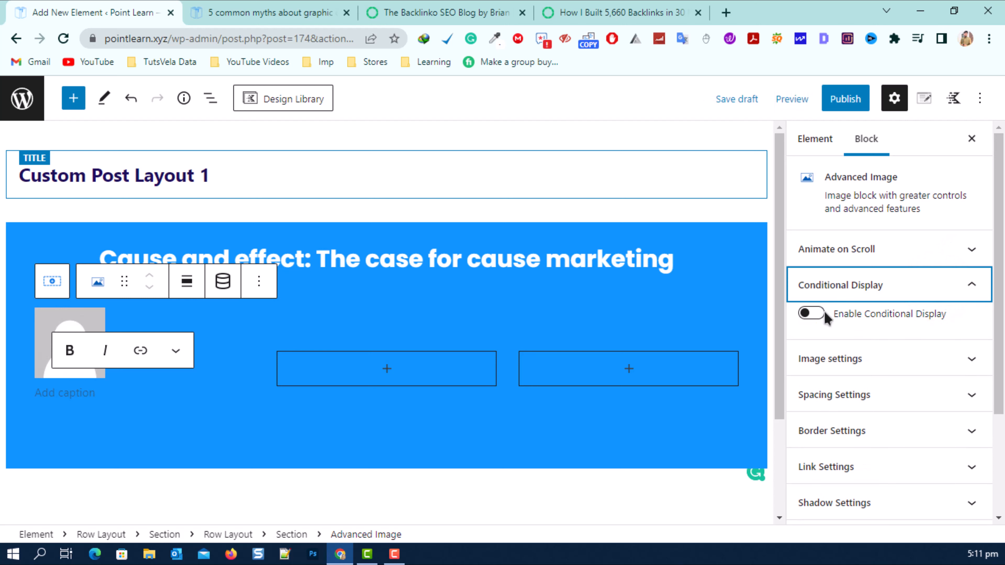
pyautogui.click(812, 314)
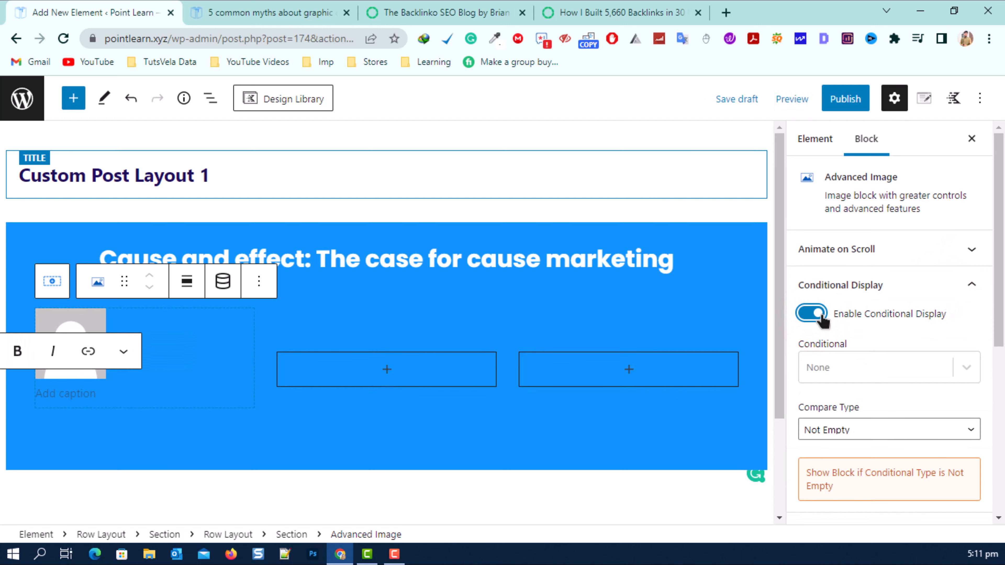
pyautogui.click(942, 369)
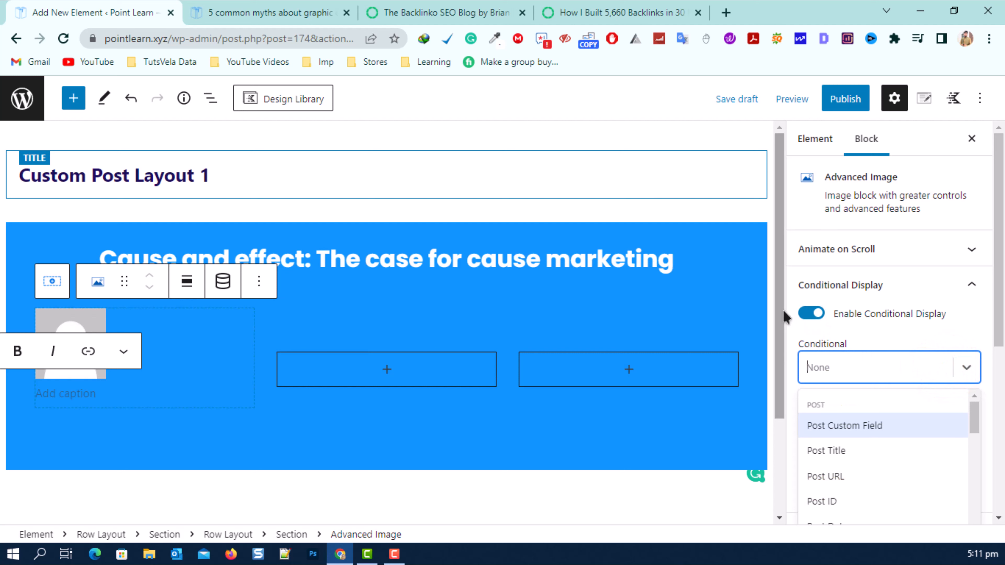
pyautogui.click(813, 312)
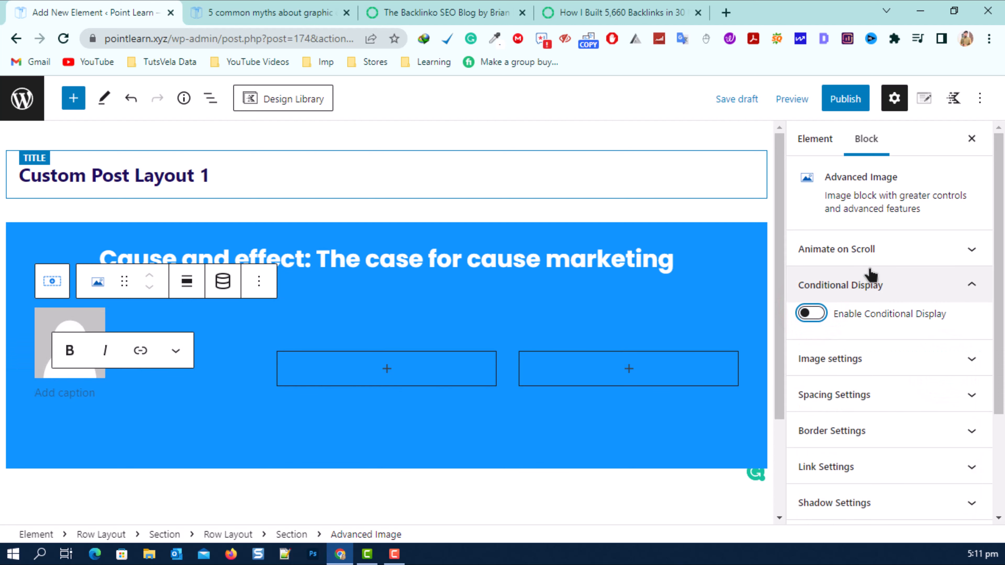
pyautogui.click(872, 286)
# Step: Apply a Circle mask shape to the author image
pyautogui.click(929, 321)
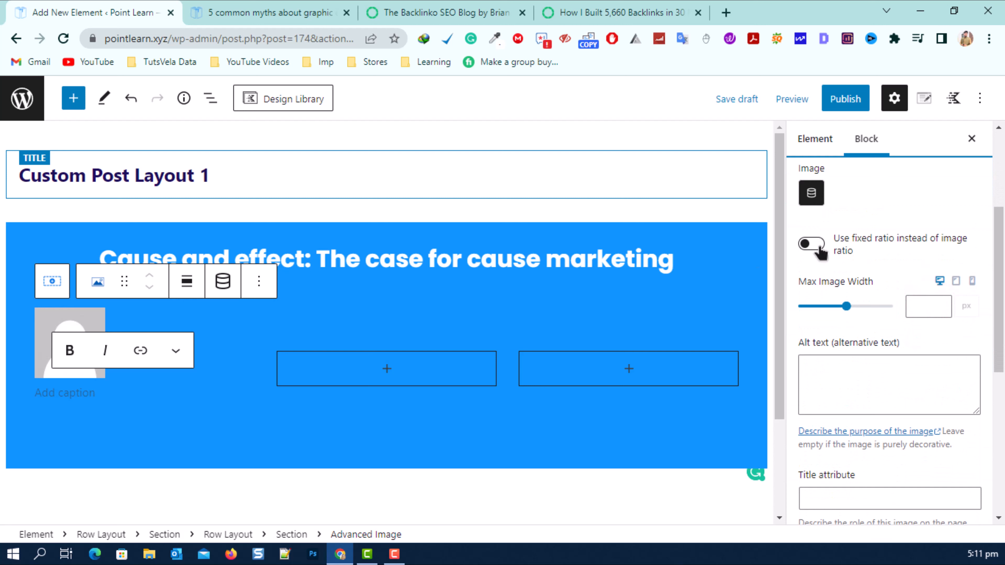
pyautogui.moveTo(835, 237)
pyautogui.mouseDown()
pyautogui.moveTo(909, 254)
pyautogui.moveTo(845, 253)
pyautogui.mouseUp()
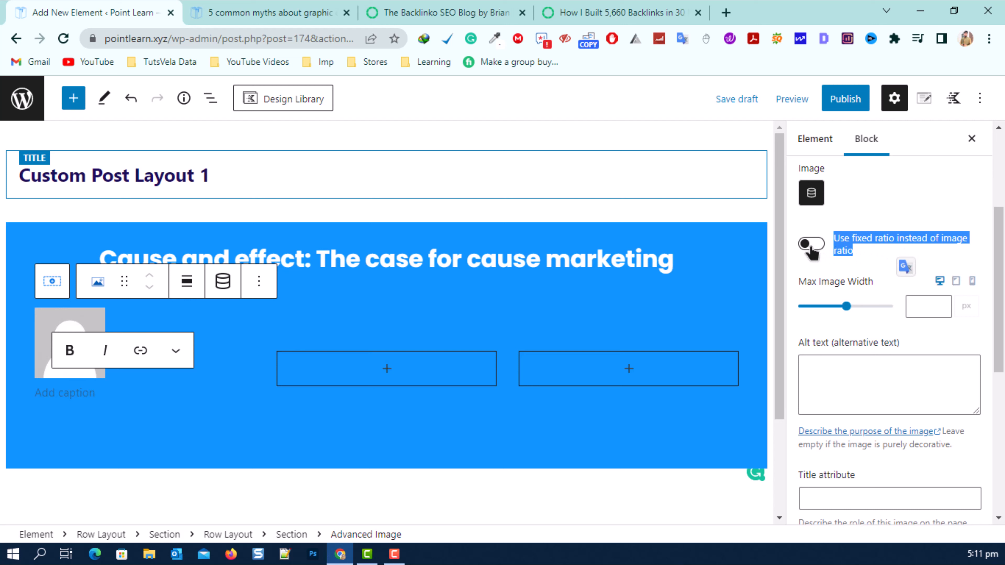
pyautogui.scroll(-5, 898, 289)
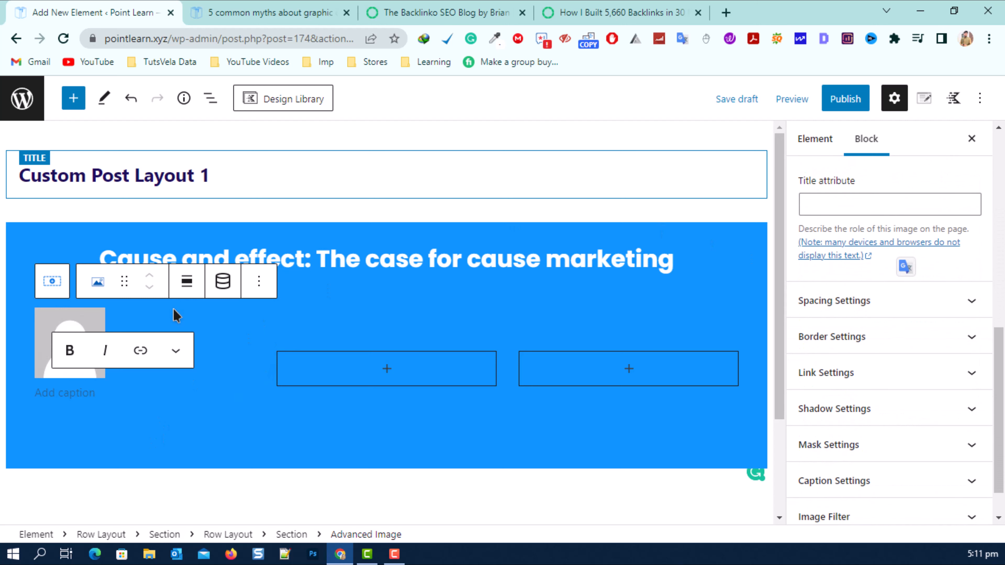
pyautogui.scroll(-2, 906, 325)
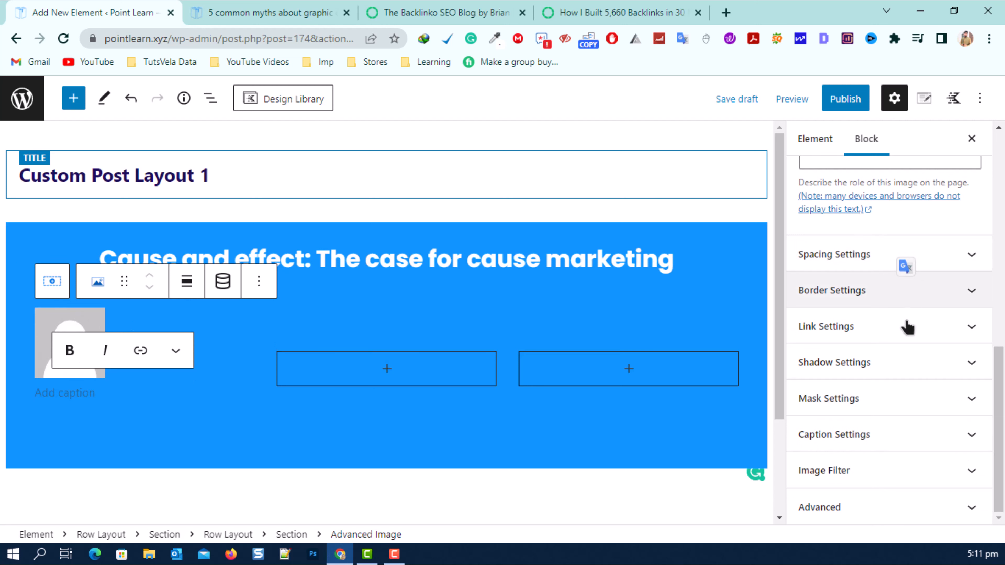
pyautogui.click(878, 404)
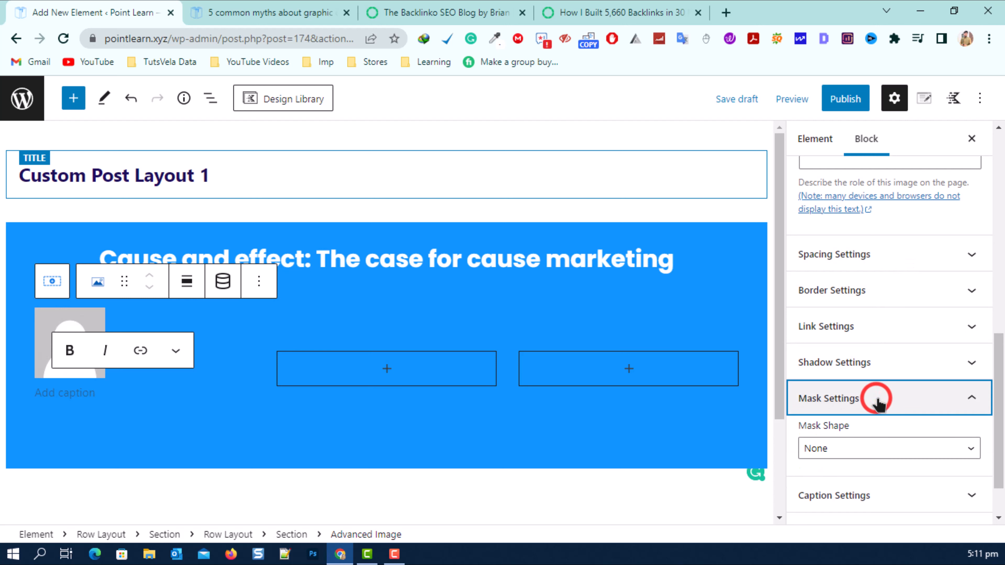
pyautogui.scroll(-2, 875, 397)
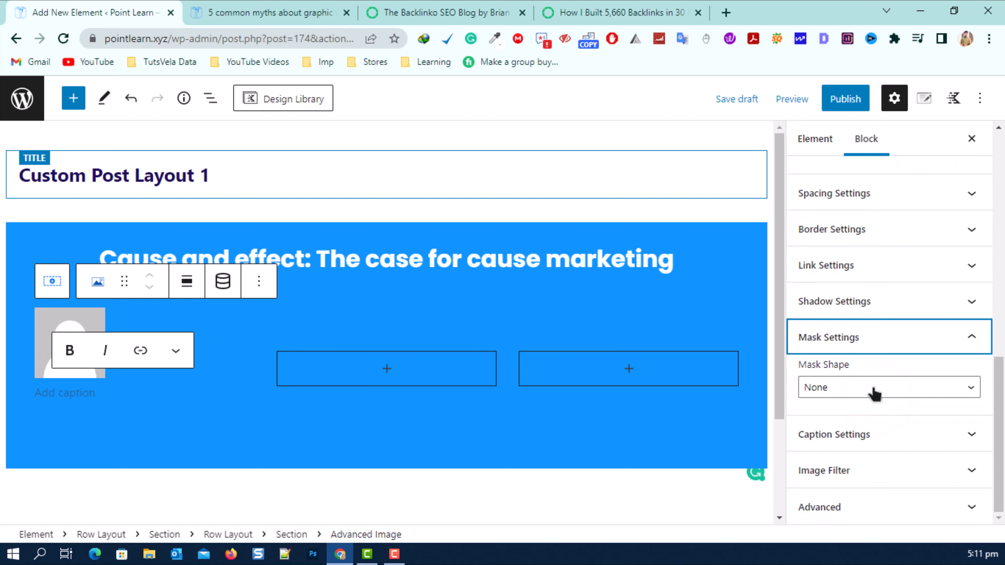
pyautogui.click(873, 390)
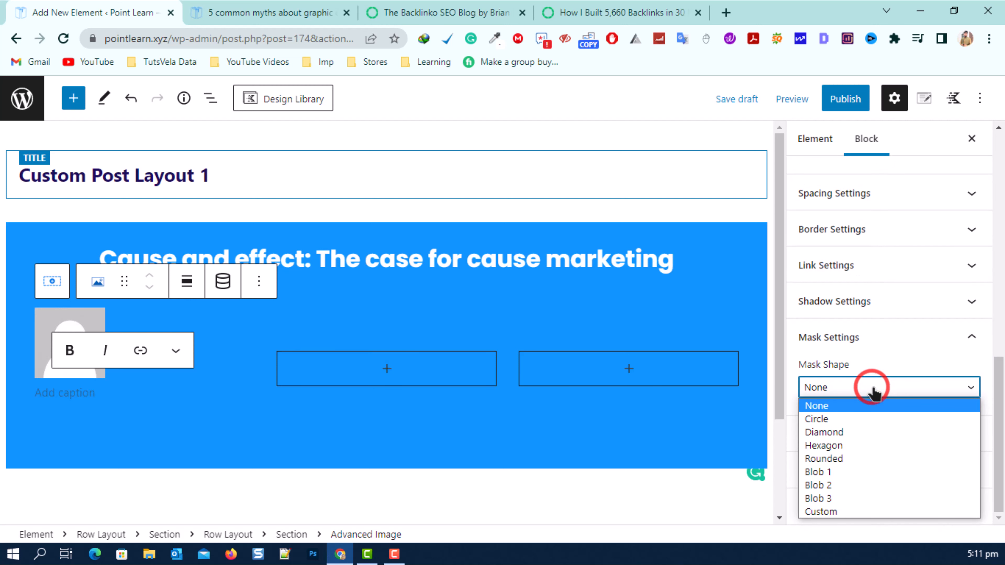
pyautogui.click(850, 418)
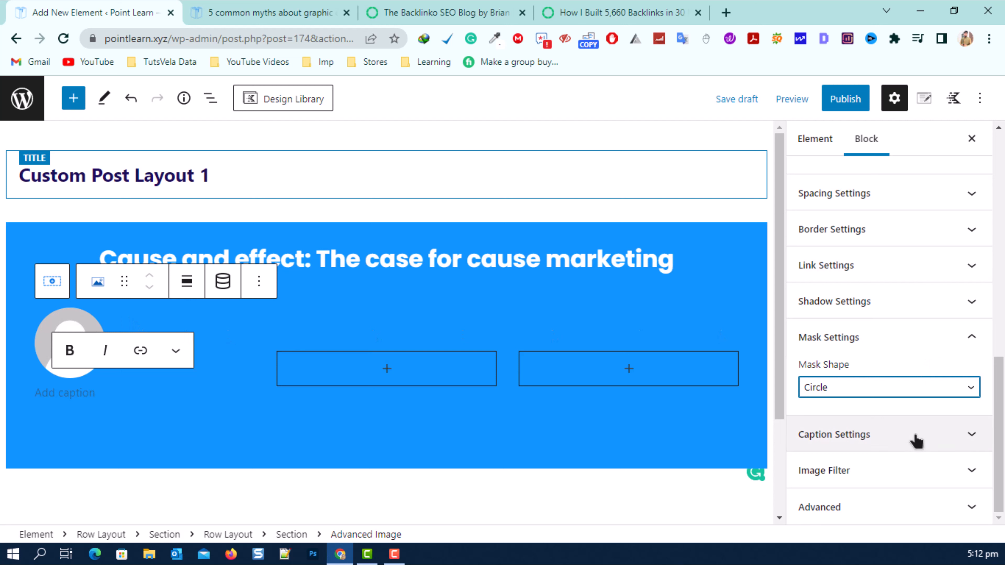
# Step: Set the author image's maximum width to 40 px and align the image right in its column
pyautogui.scroll(3, 917, 441)
pyautogui.scroll(5, 895, 345)
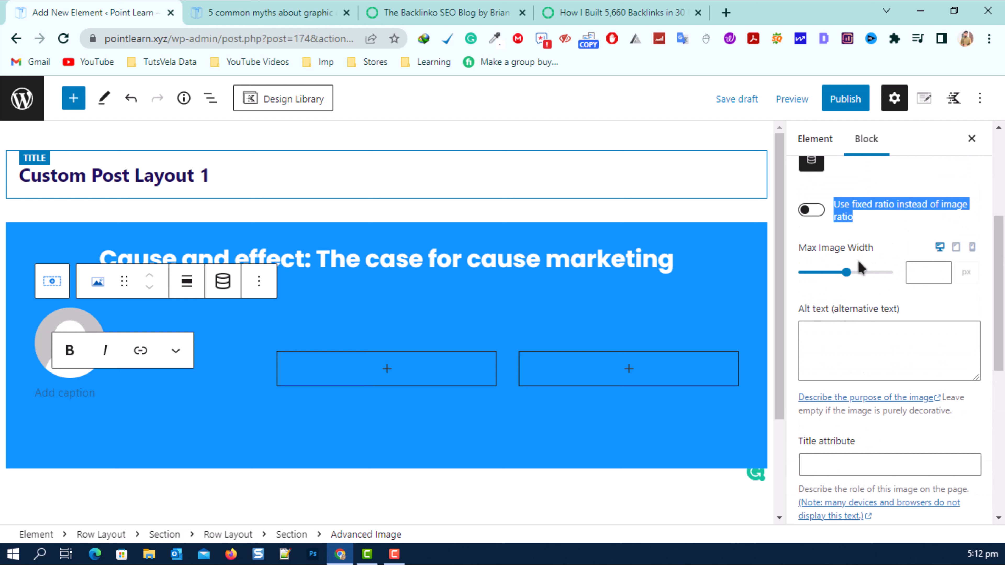
pyautogui.moveTo(843, 273); pyautogui.dragTo(818, 272)
pyautogui.moveTo(913, 276); pyautogui.dragTo(913, 284)
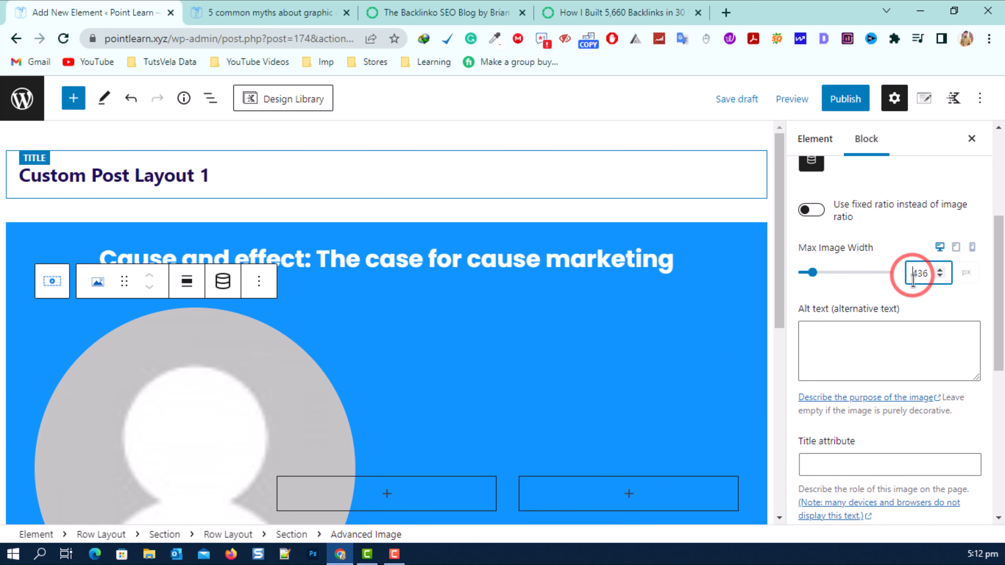
pyautogui.write('20')
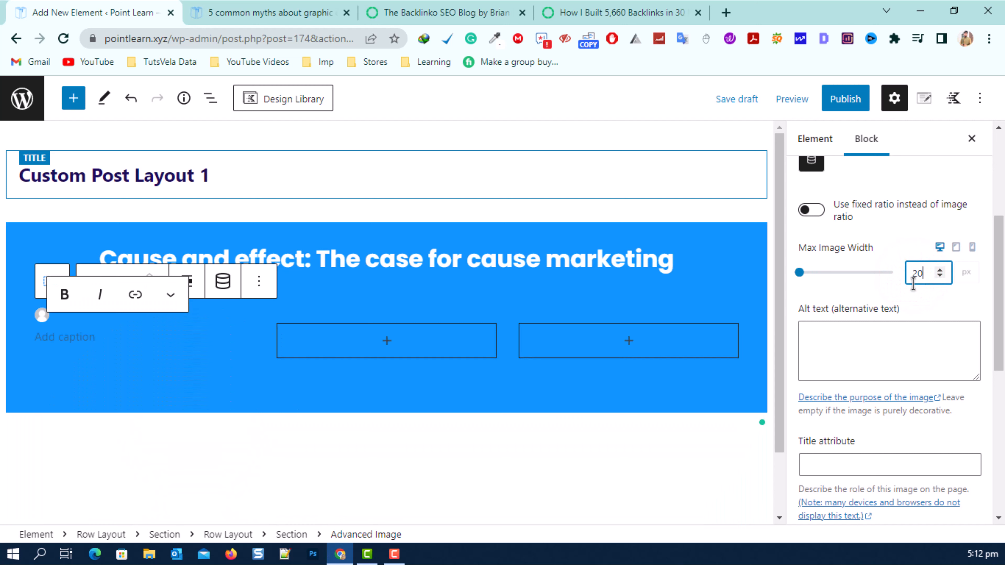
pyautogui.doubleClick(920, 274)
pyautogui.write('40')
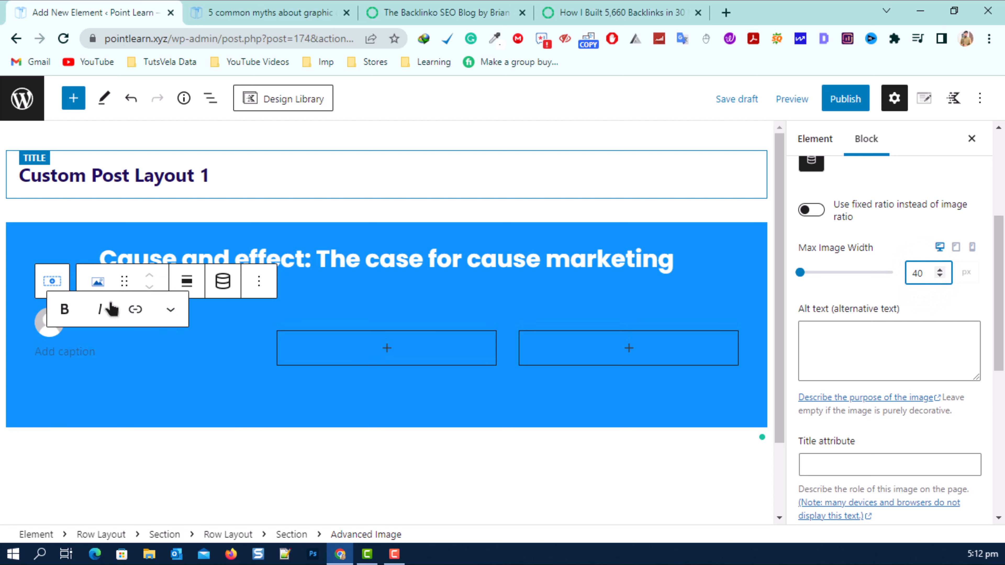
pyautogui.click(196, 284)
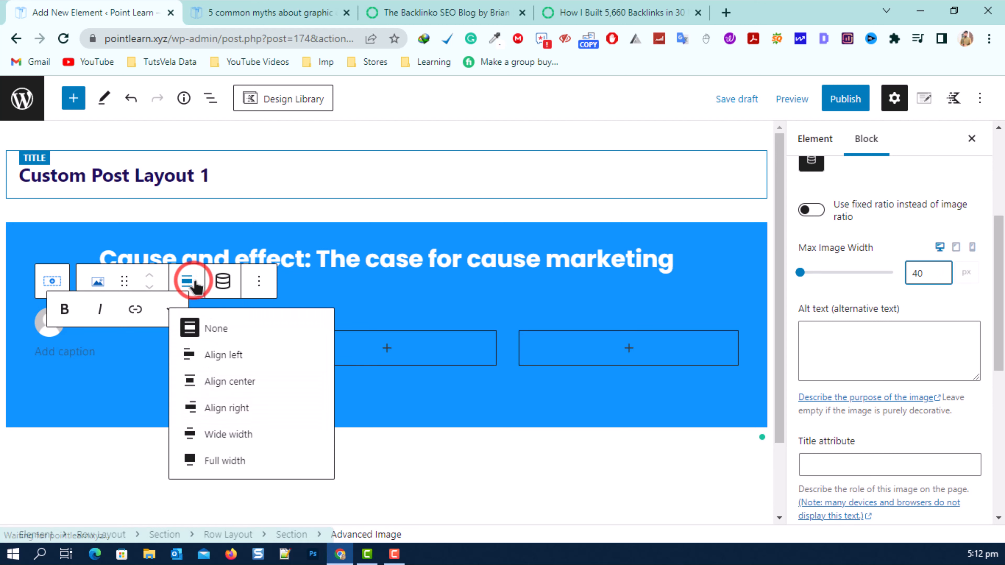
pyautogui.click(292, 408)
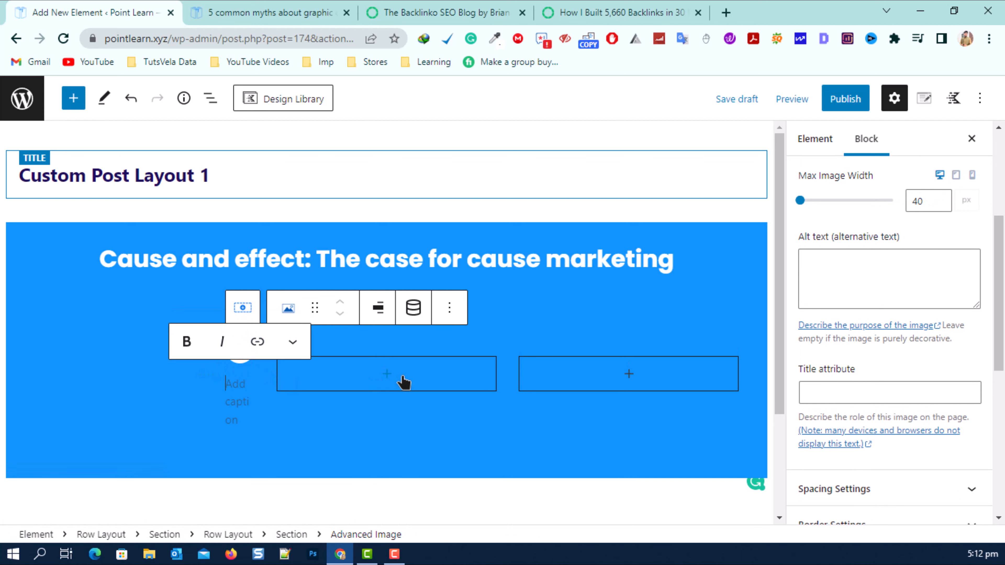
# Step: Check the author byline on the Backlinko post and add an Advanced Text block to the middle column of the inner row
pyautogui.click(404, 381)
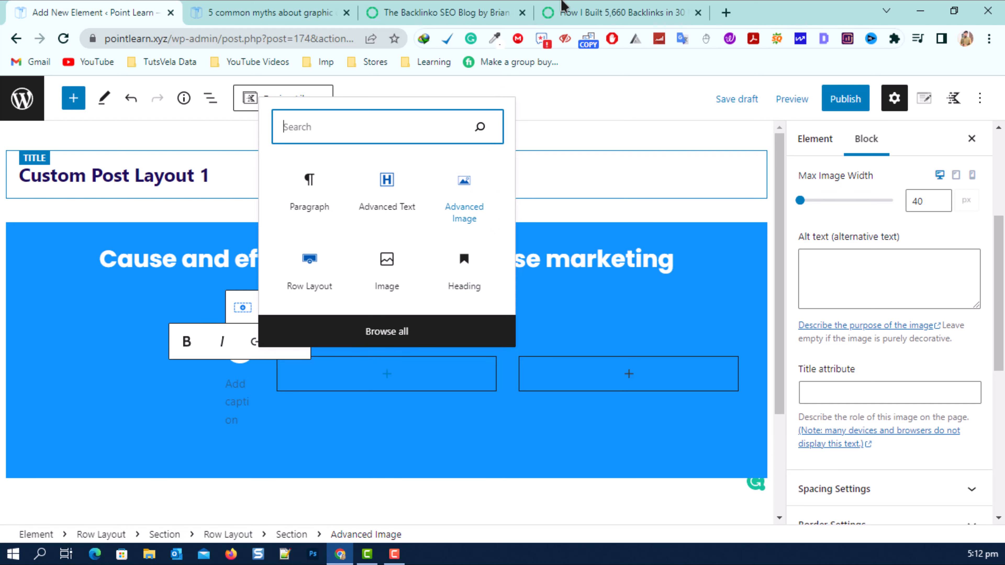
pyautogui.click(570, 12)
pyautogui.click(494, 294)
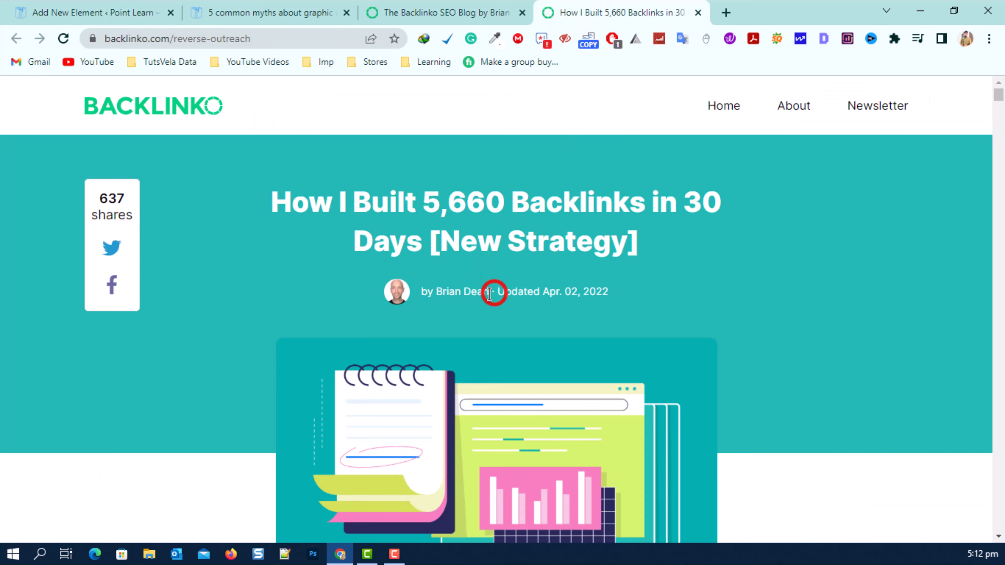
pyautogui.moveTo(489, 293); pyautogui.dragTo(422, 292)
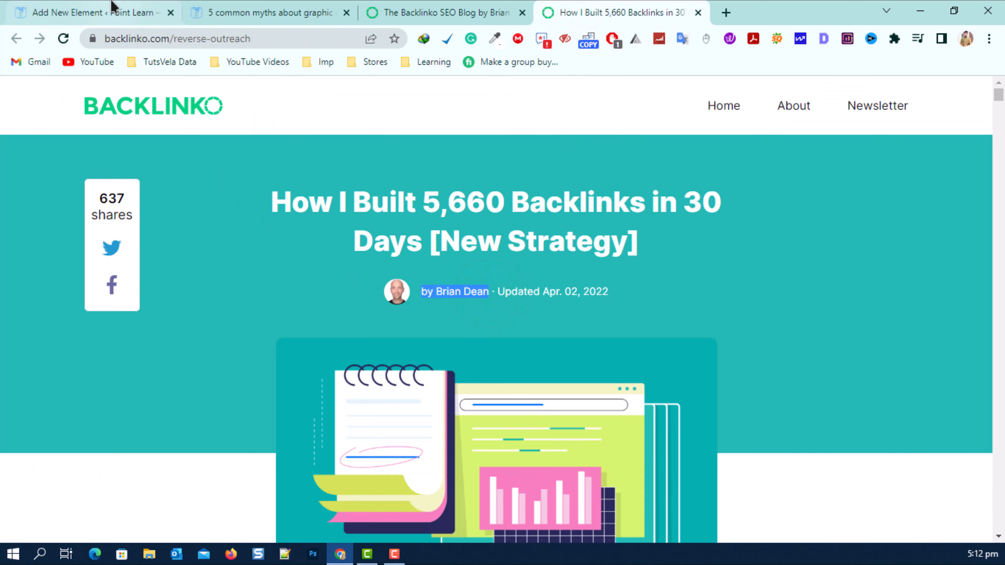
pyautogui.click(112, 10)
pyautogui.click(387, 182)
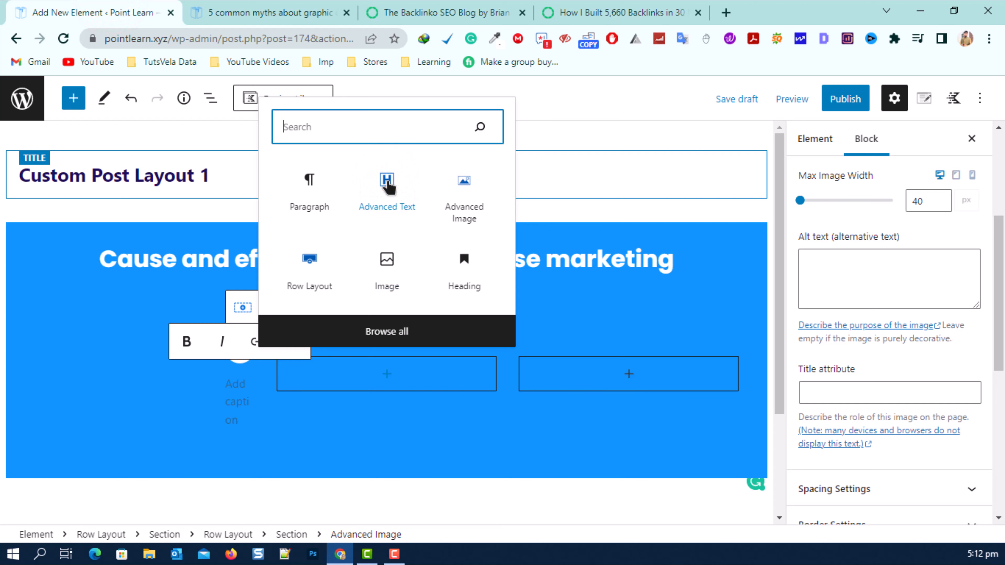
pyautogui.click(388, 183)
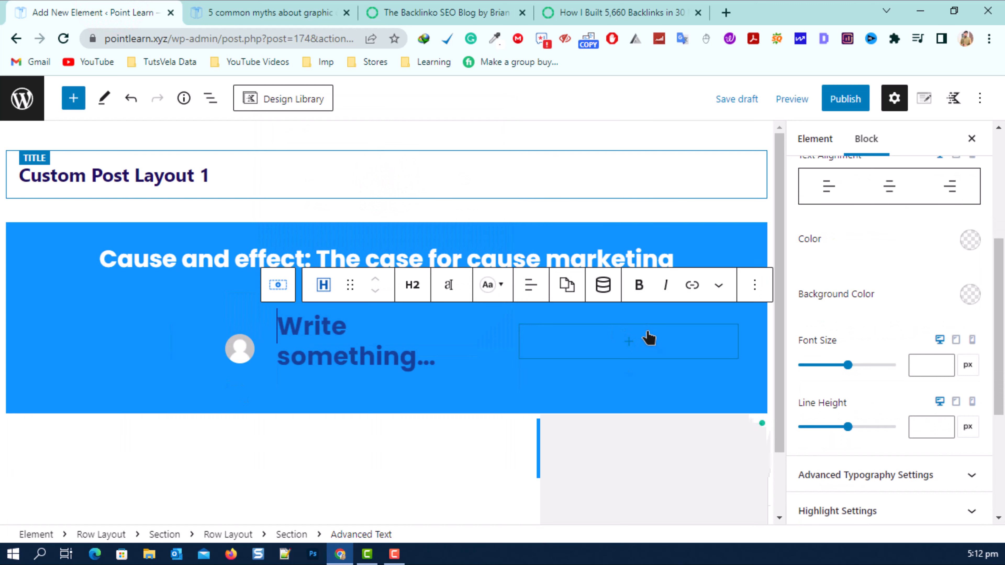
# Step: Format the new Advanced Text block as a paragraph with white, center-aligned text
pyautogui.click(411, 286)
pyautogui.scroll(-2, 457, 419)
pyautogui.click(446, 463)
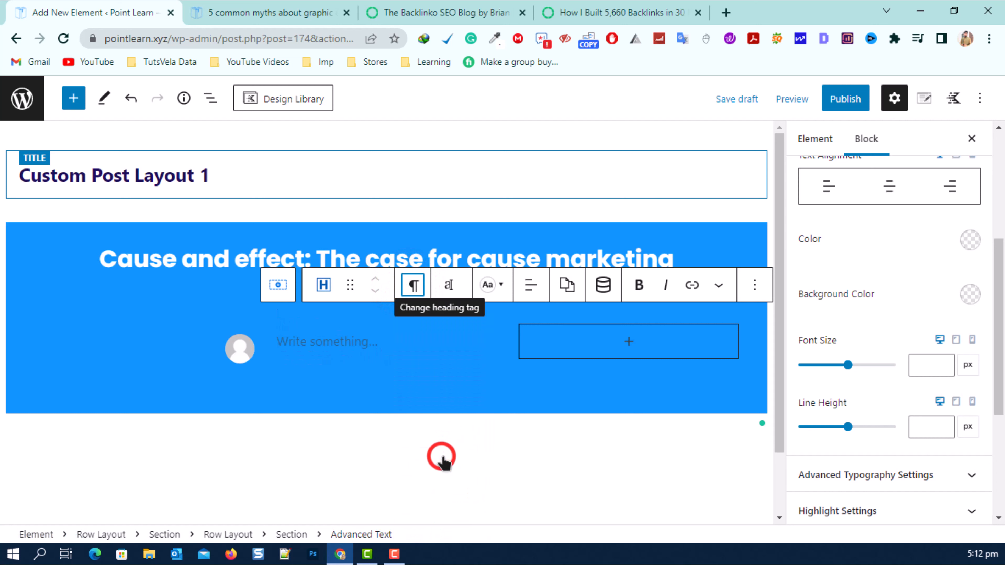
pyautogui.click(501, 303)
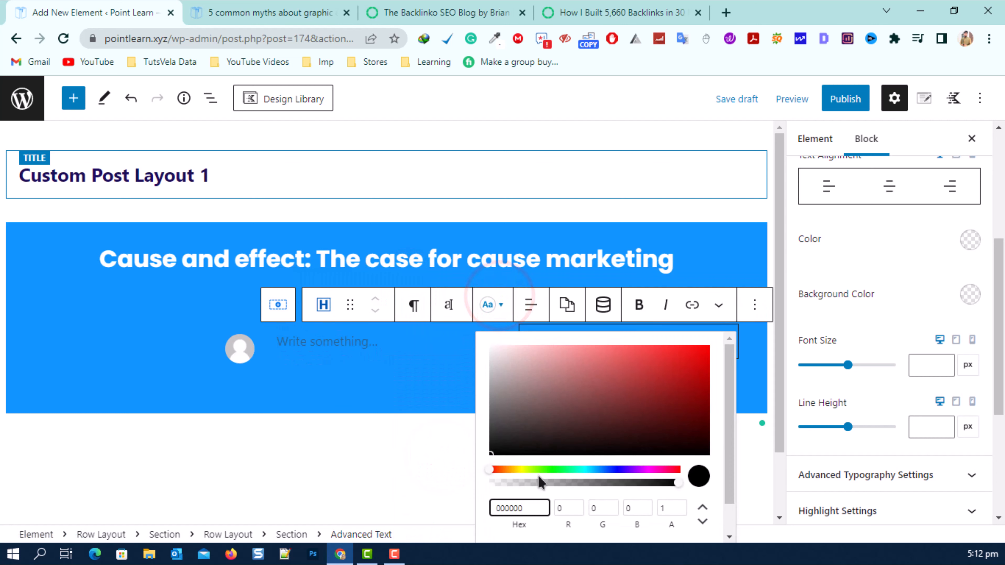
pyautogui.click(491, 347)
pyautogui.click(531, 305)
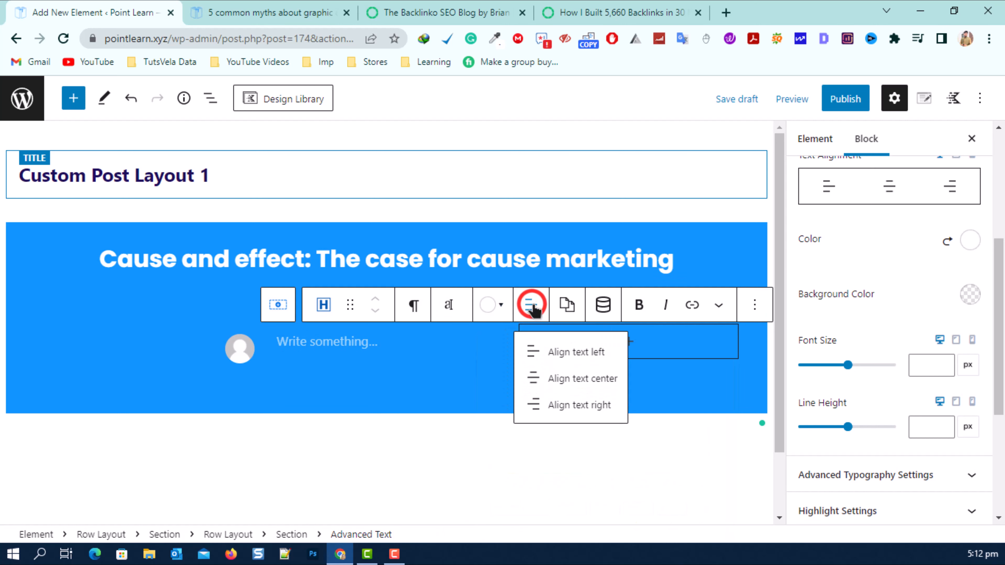
pyautogui.click(557, 379)
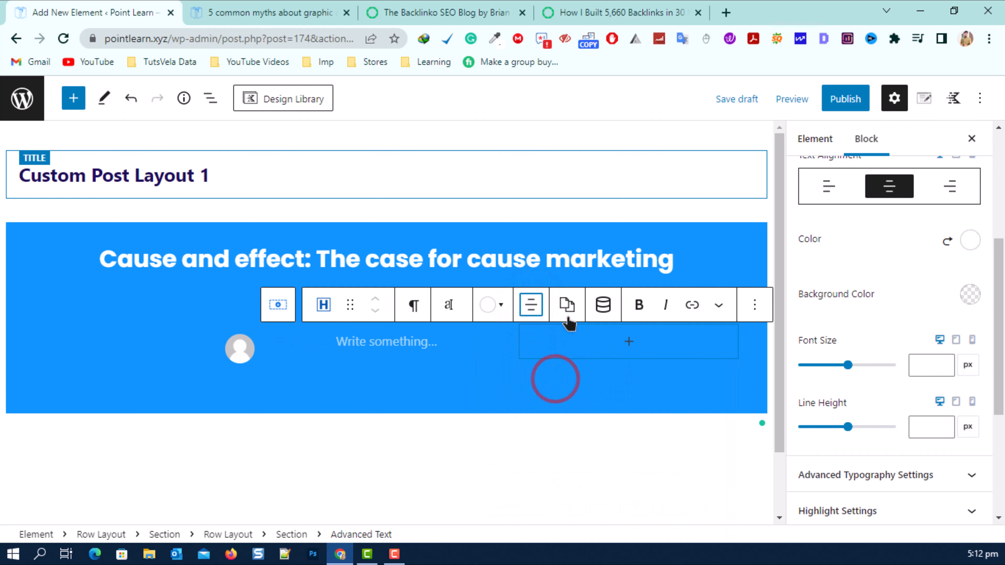
# Step: Insert the Author Display Name of the current post as dynamic content in the middle column's text block
pyautogui.click(603, 305)
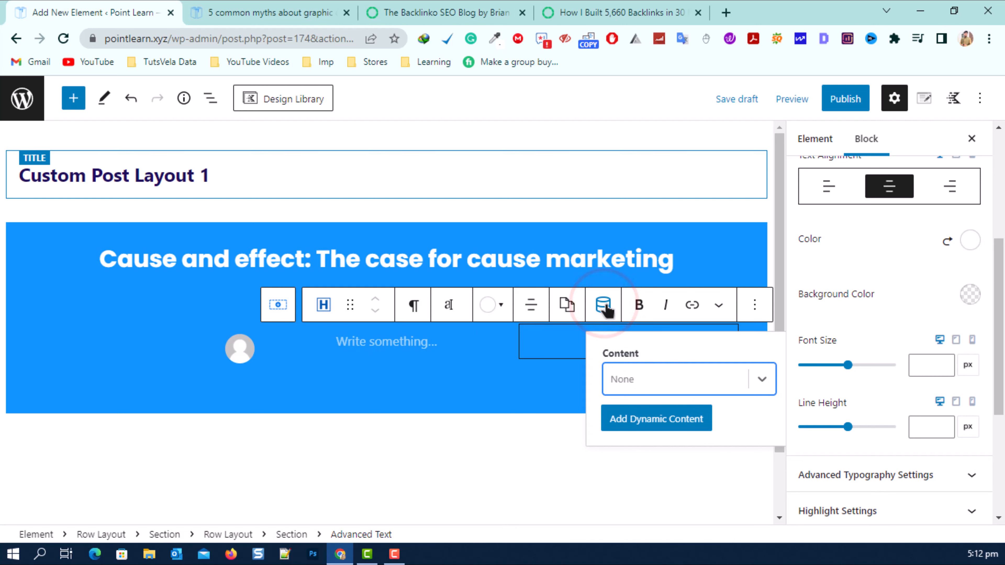
pyautogui.click(762, 380)
pyautogui.click(658, 382)
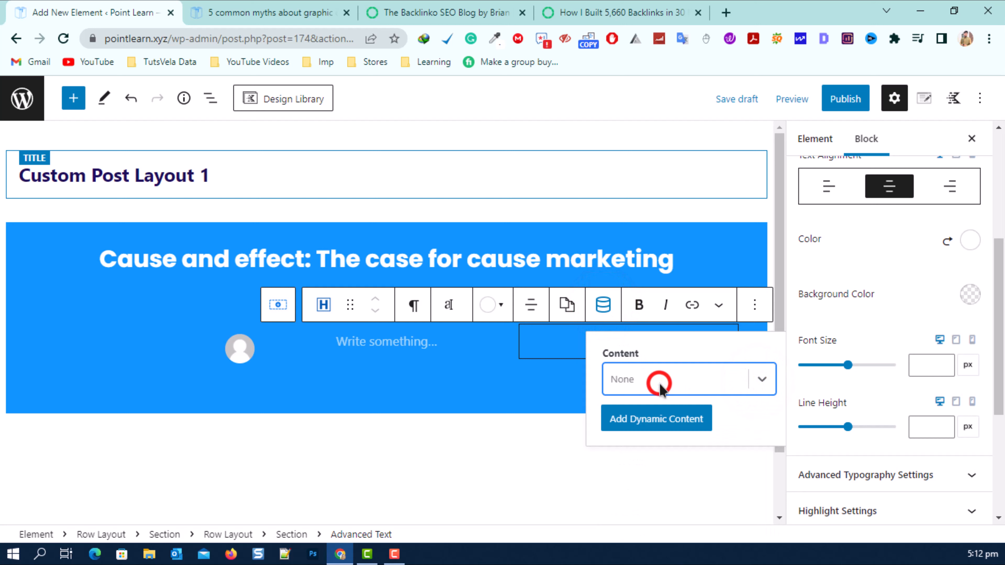
pyautogui.click(659, 383)
pyautogui.scroll(-5, 691, 460)
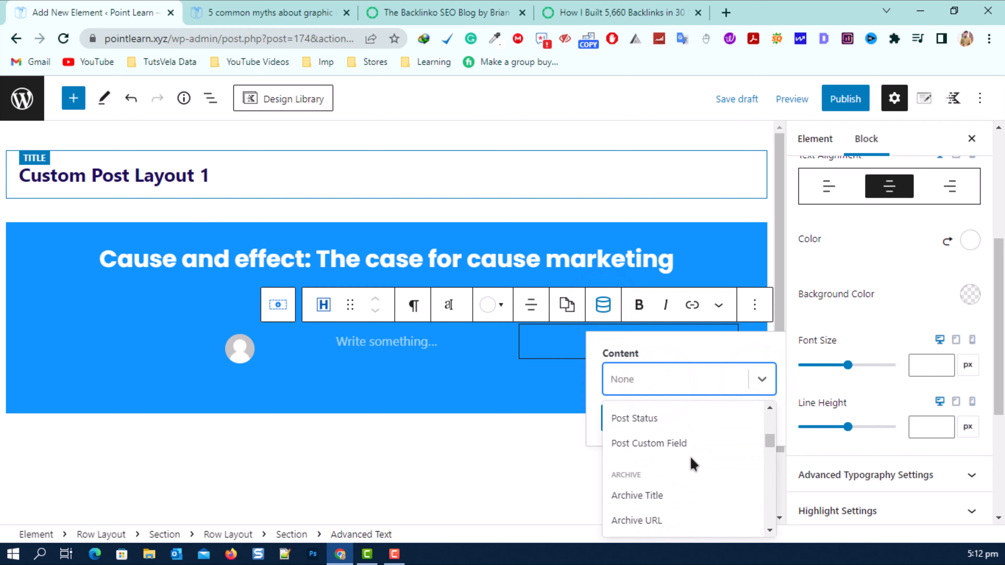
pyautogui.scroll(-3, 692, 465)
pyautogui.scroll(-5, 689, 462)
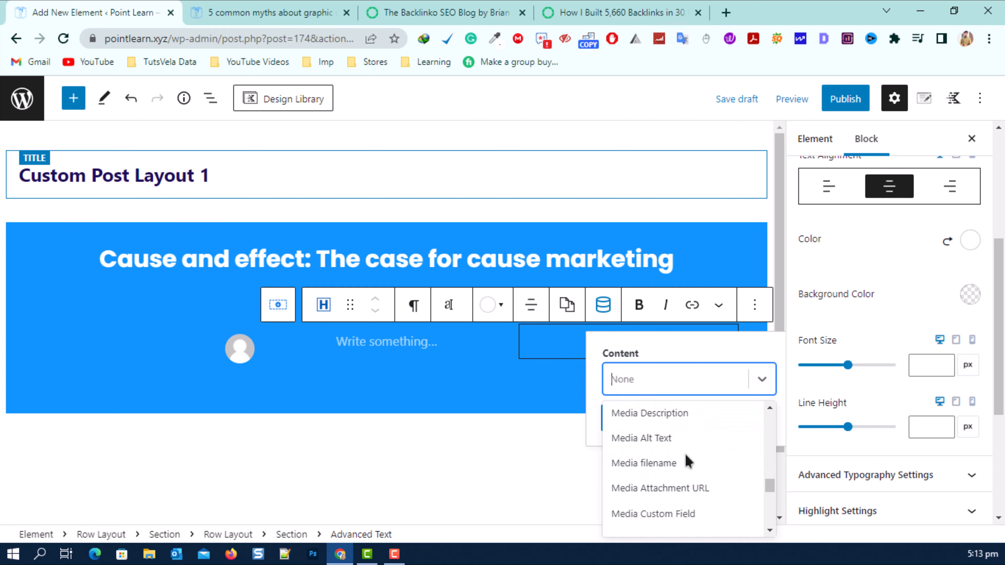
pyautogui.scroll(10, 687, 461)
pyautogui.scroll(-11, 686, 461)
pyautogui.scroll(3, 684, 460)
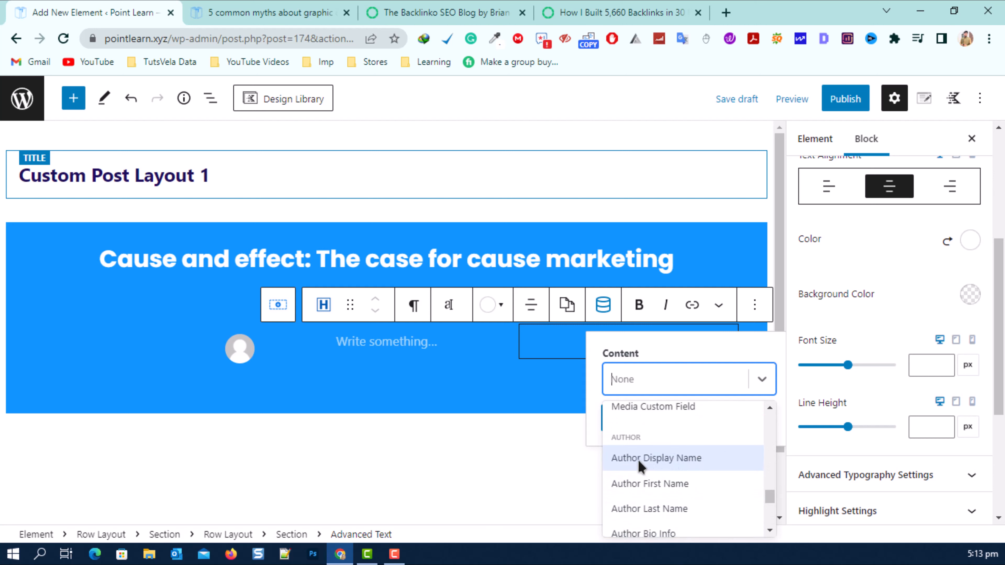
pyautogui.click(678, 460)
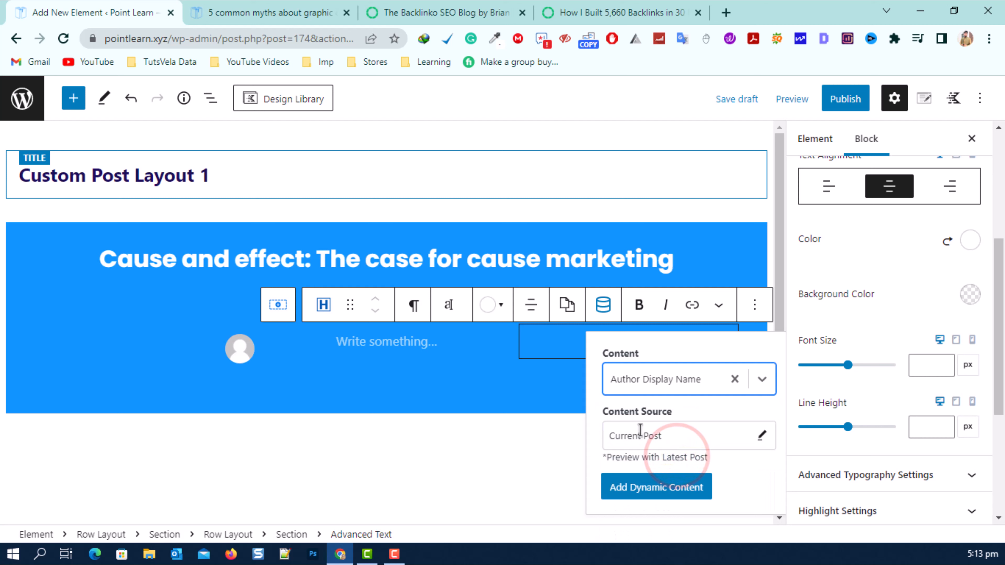
pyautogui.click(655, 488)
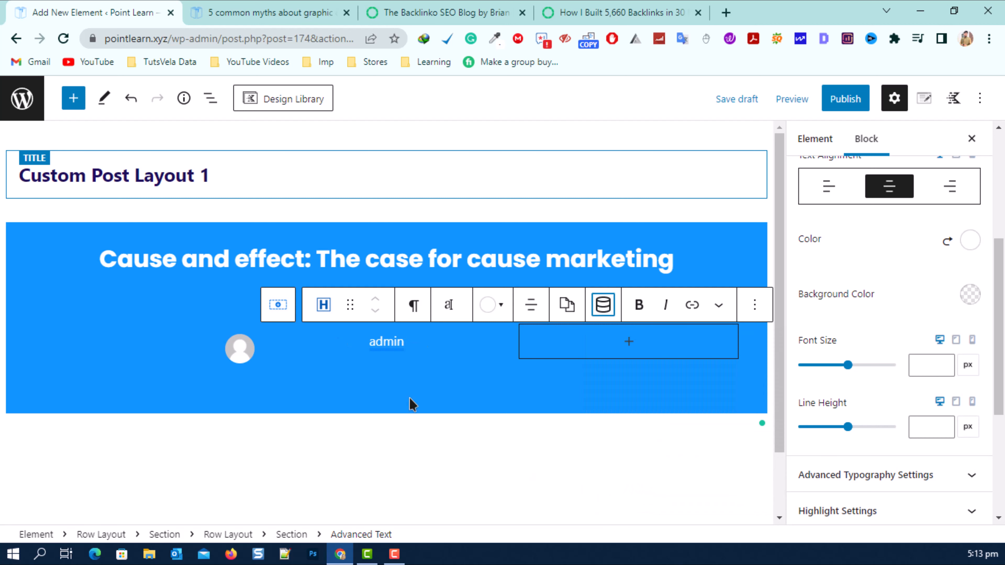
# Step: Insert "By :" before the author name in the middle column's text block and align that text left
pyautogui.click(368, 341)
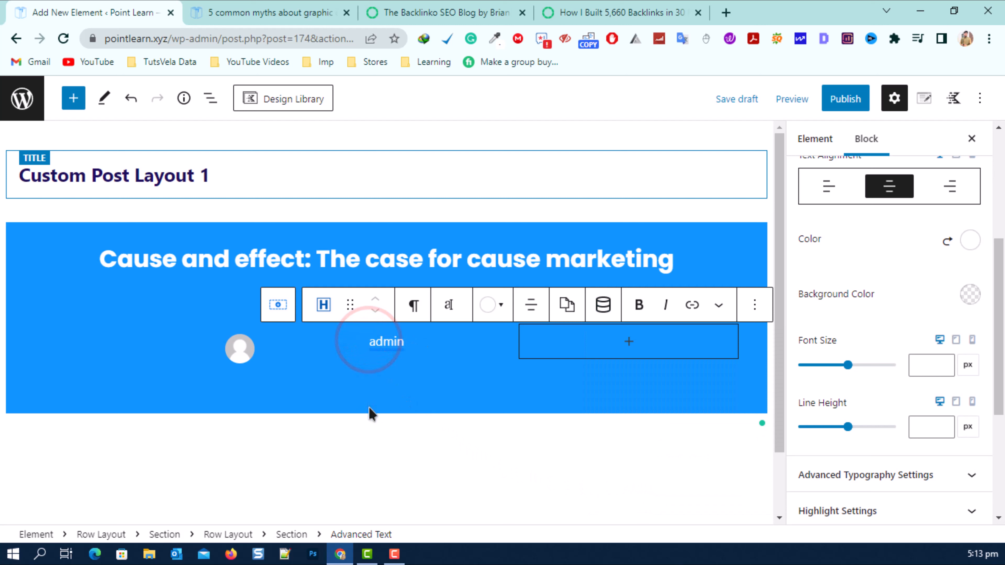
pyautogui.write('By :')
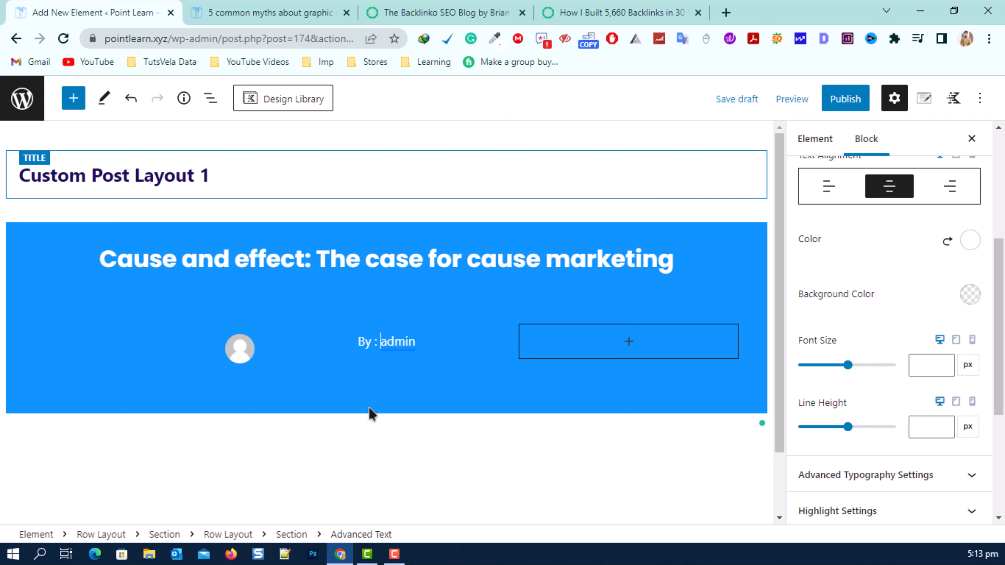
pyautogui.click(542, 304)
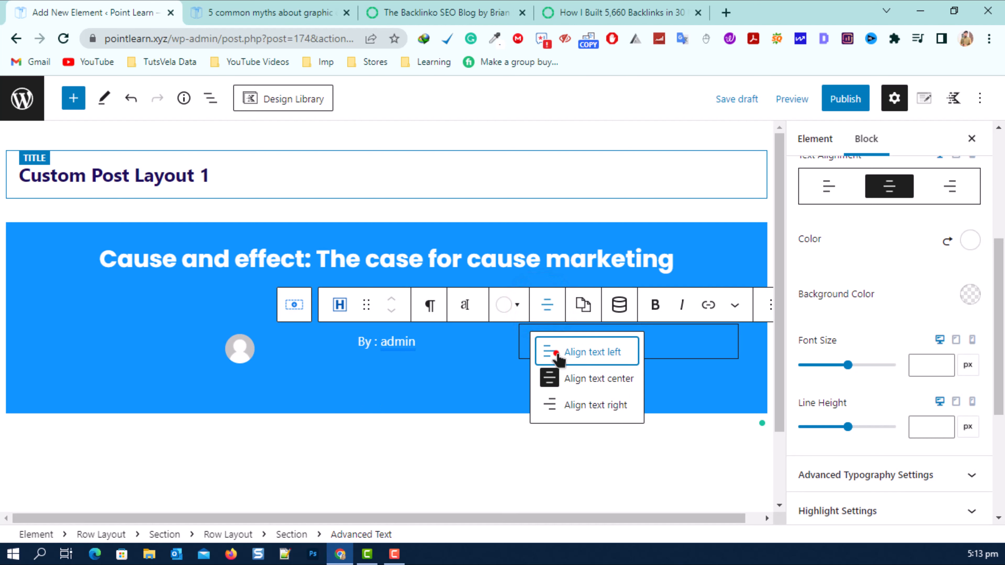
pyautogui.click(557, 354)
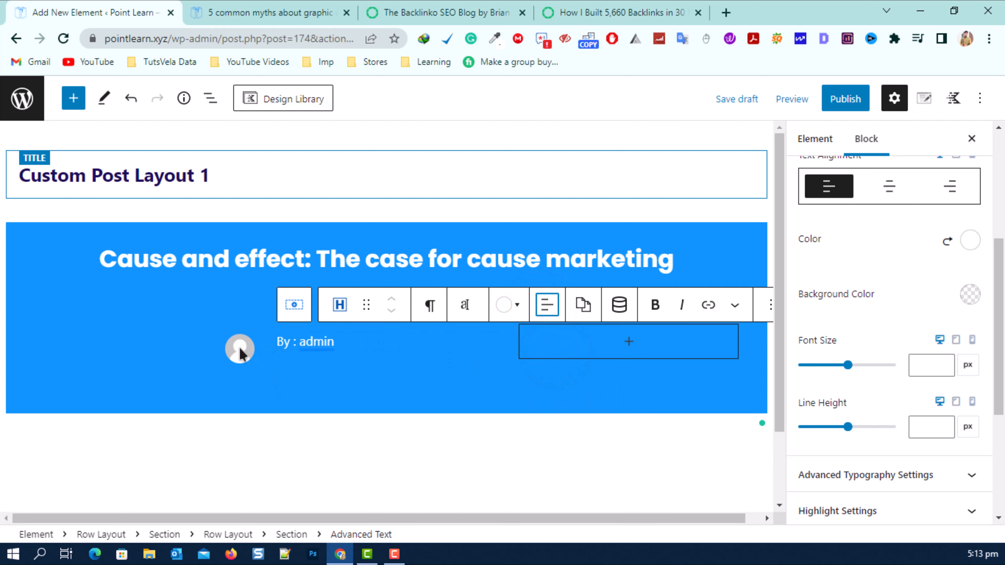
# Step: Remove the space before the colon in the author text so the prefix reads "By:"
pyautogui.click(240, 350)
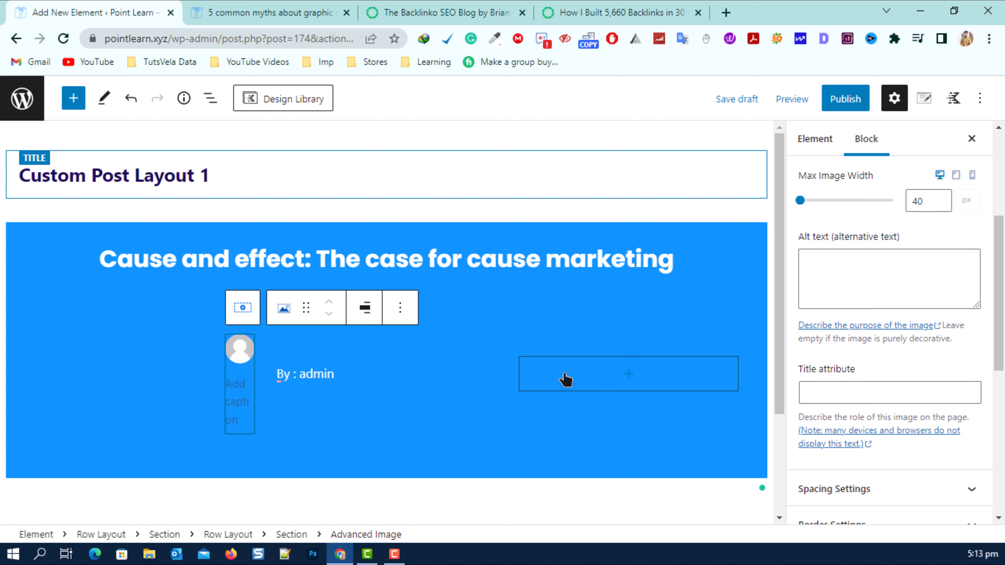
pyautogui.click(572, 382)
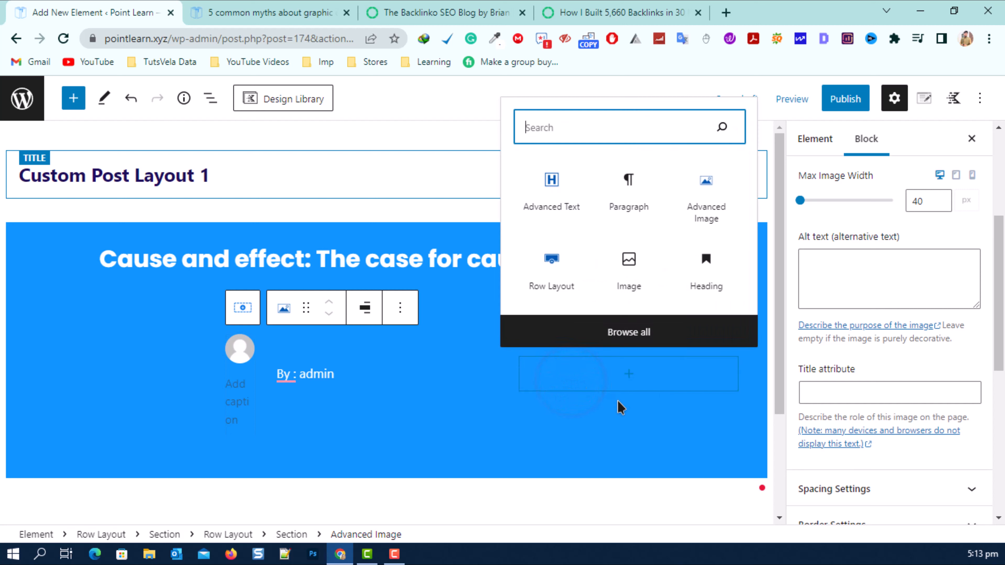
pyautogui.click(277, 375)
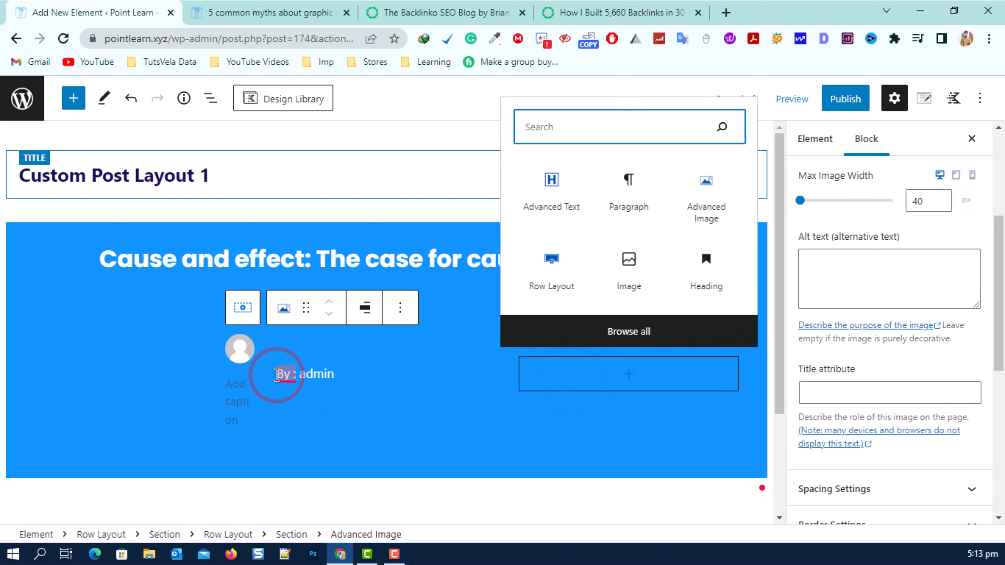
pyautogui.moveTo(287, 348)
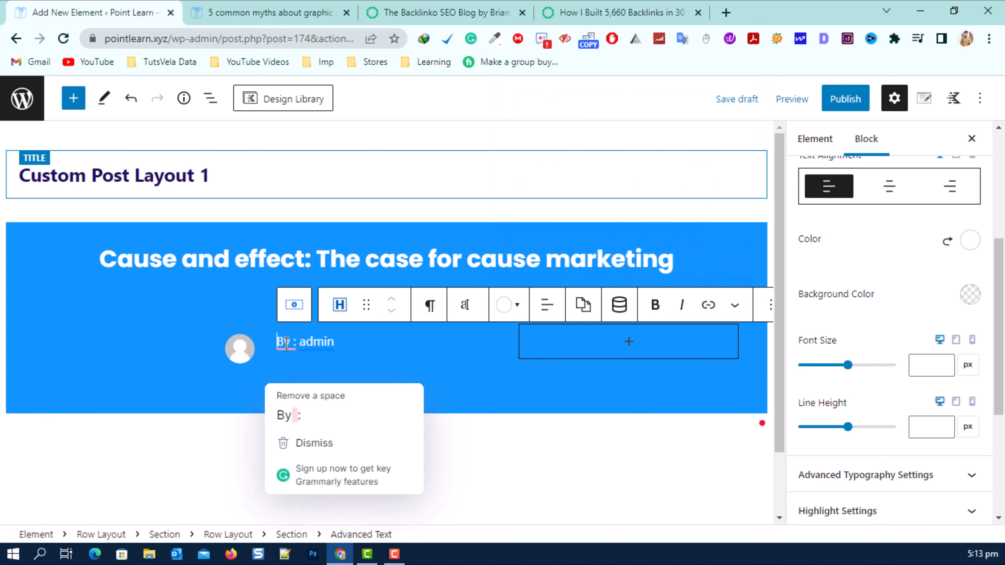
pyautogui.click(292, 384)
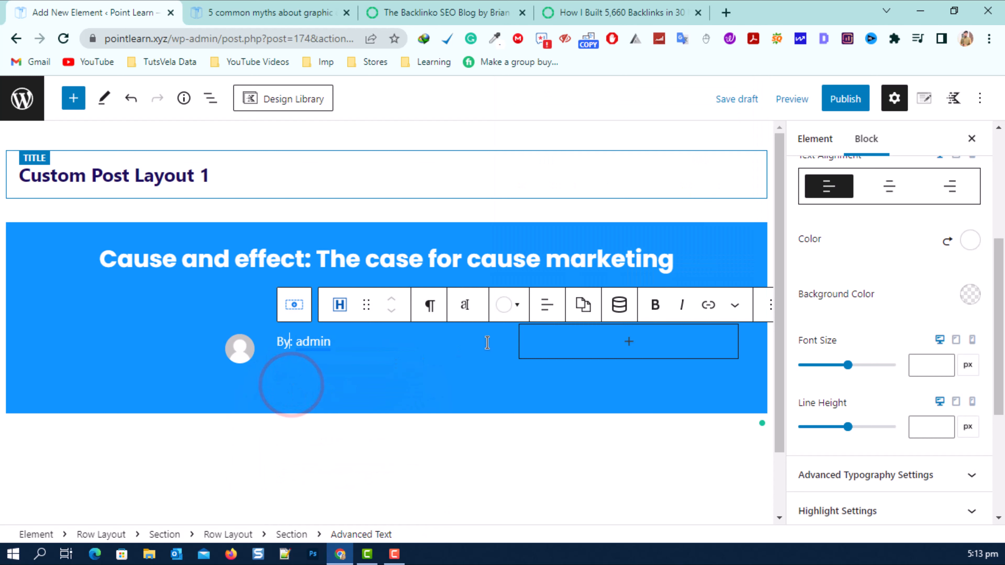
# Step: Add an Advanced Text block to the empty third column of the inner row and format it as a paragraph
pyautogui.click(650, 345)
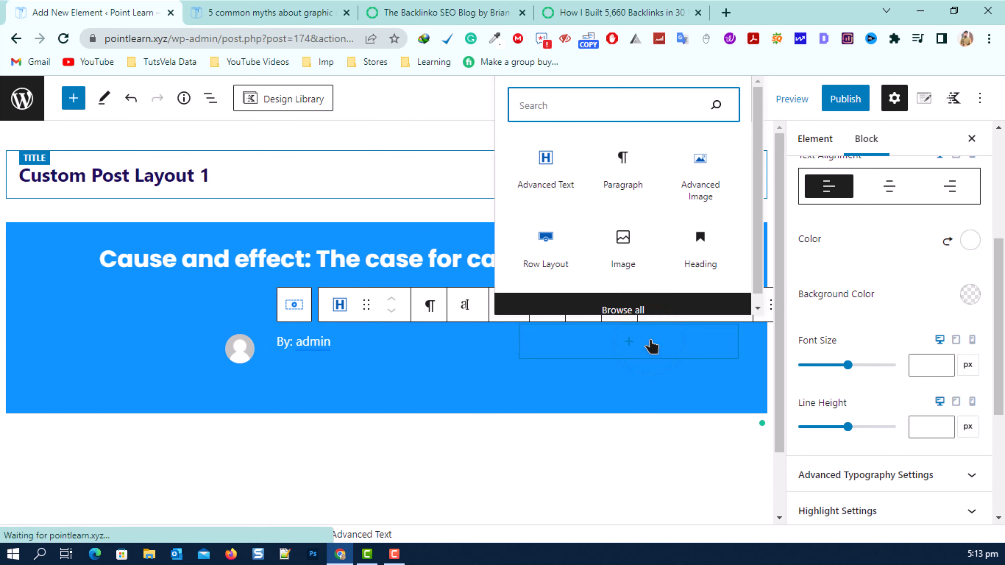
pyautogui.click(540, 171)
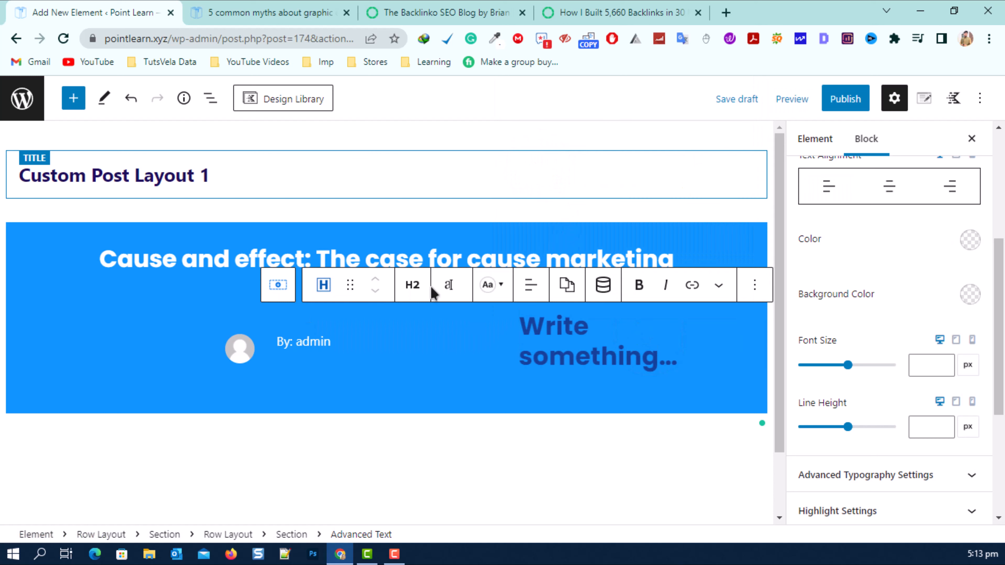
pyautogui.click(422, 285)
pyautogui.scroll(-2, 445, 467)
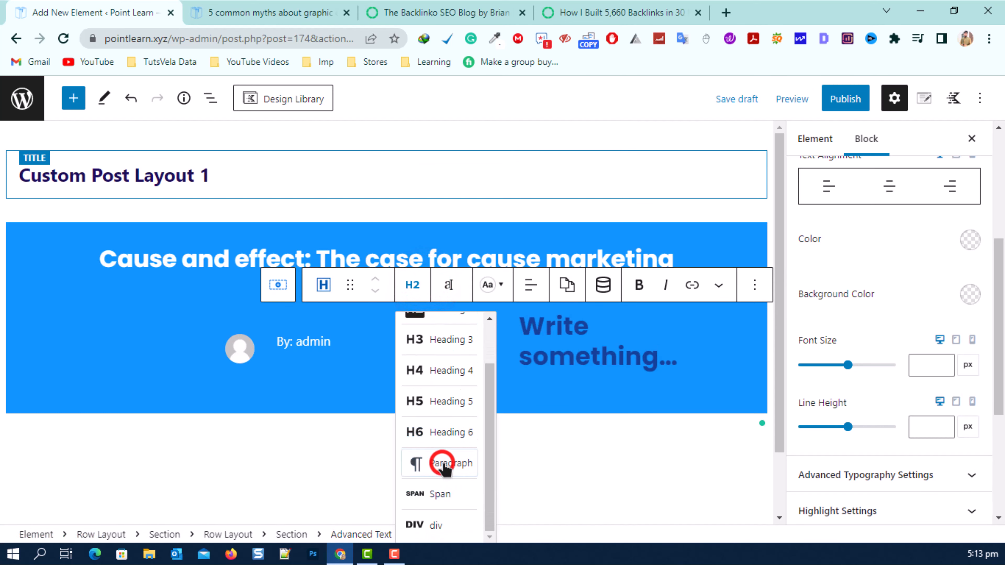
pyautogui.click(443, 464)
# Step: Set the third column's text block to white (FFFFFF) with left-aligned text
pyautogui.click(493, 305)
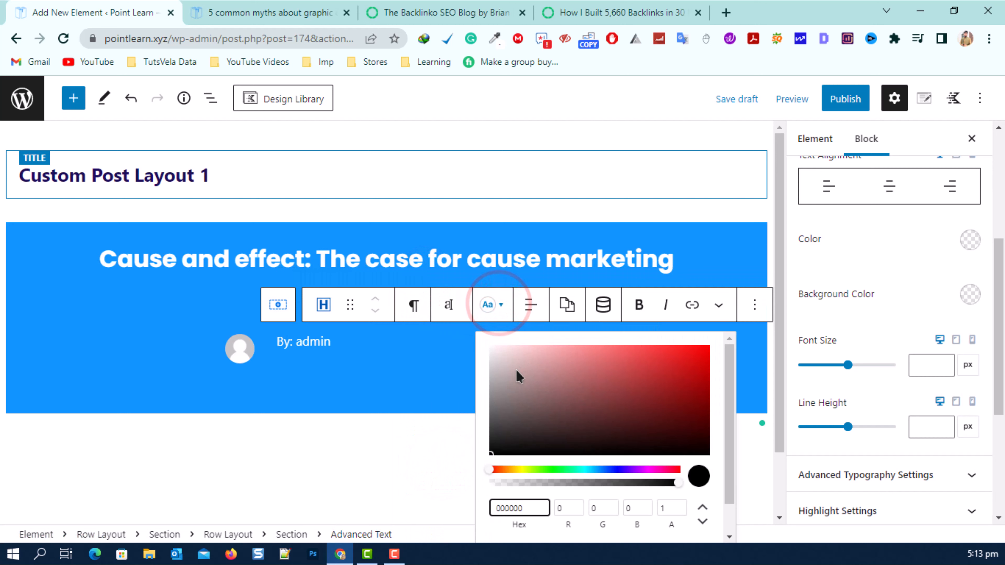
pyautogui.scroll(-1, 684, 534)
pyautogui.click(689, 517)
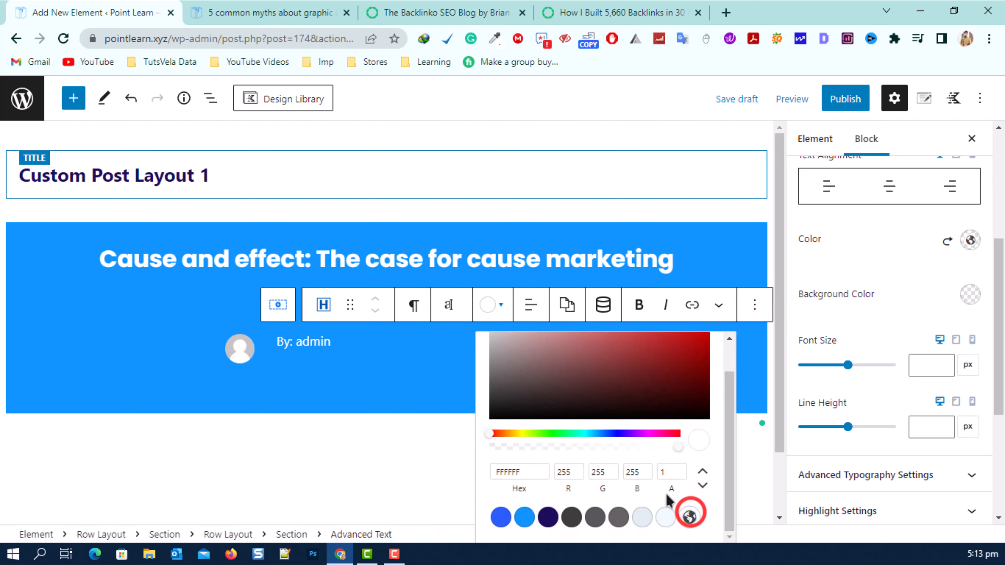
pyautogui.click(543, 341)
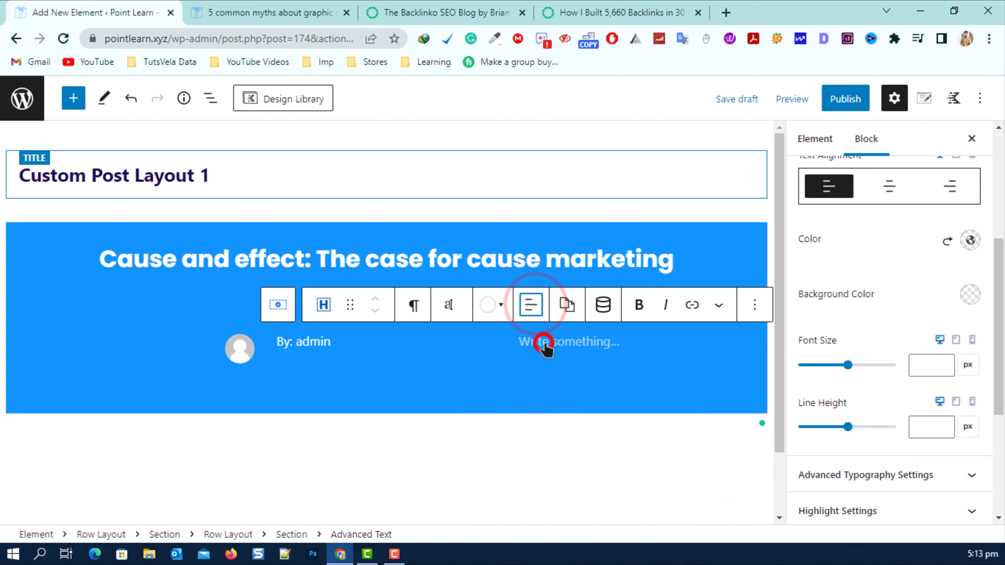
# Step: Insert the Post Last Modified Date of the current post as dynamic content in the third column's text block
pyautogui.click(604, 313)
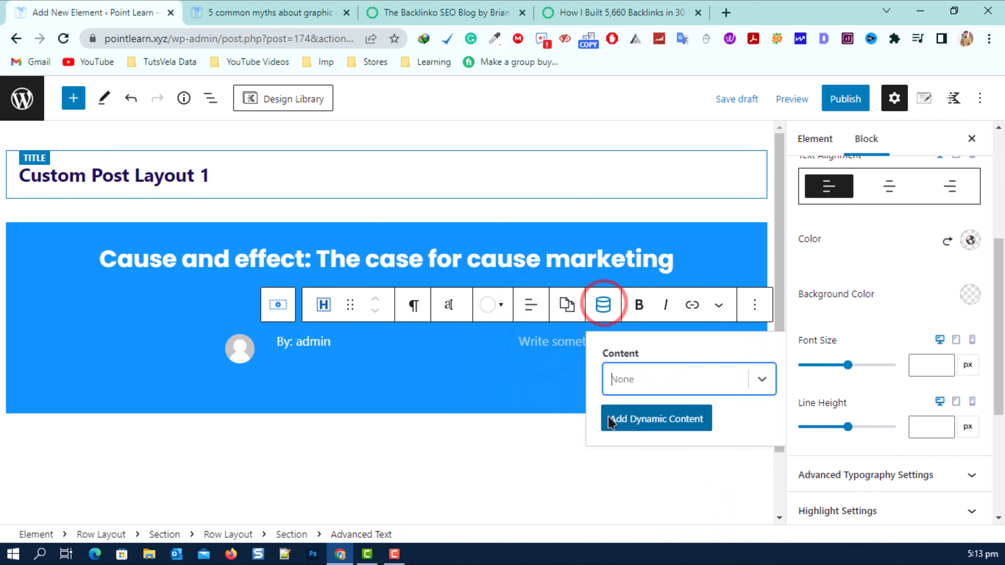
pyautogui.click(724, 379)
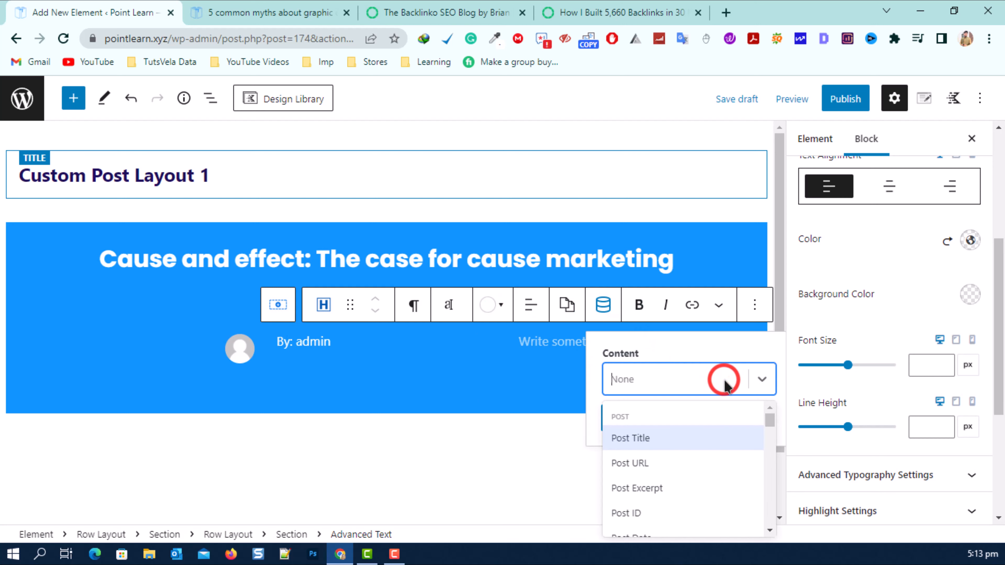
pyautogui.scroll(-3, 701, 477)
pyautogui.scroll(-3, 702, 483)
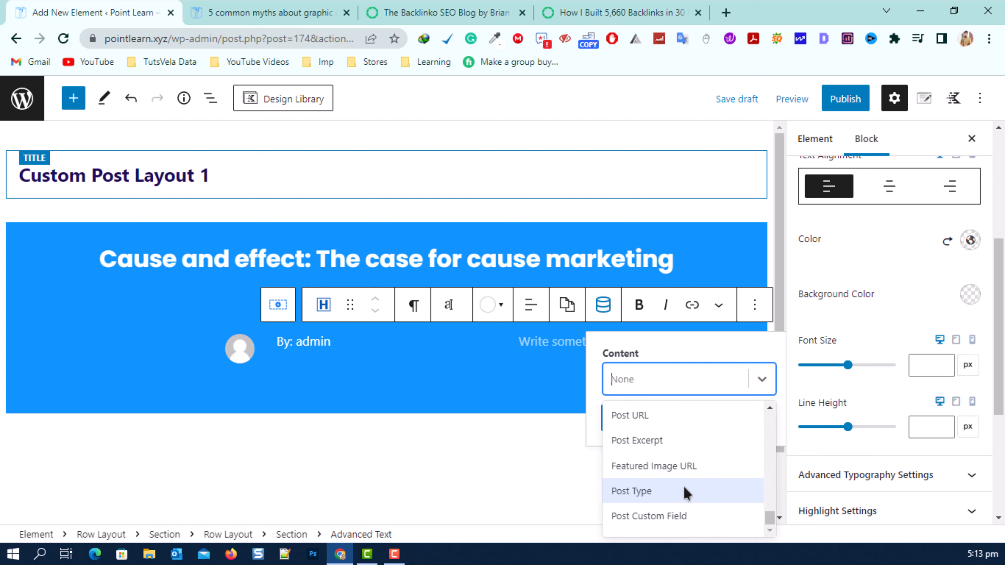
pyautogui.scroll(2, 665, 445)
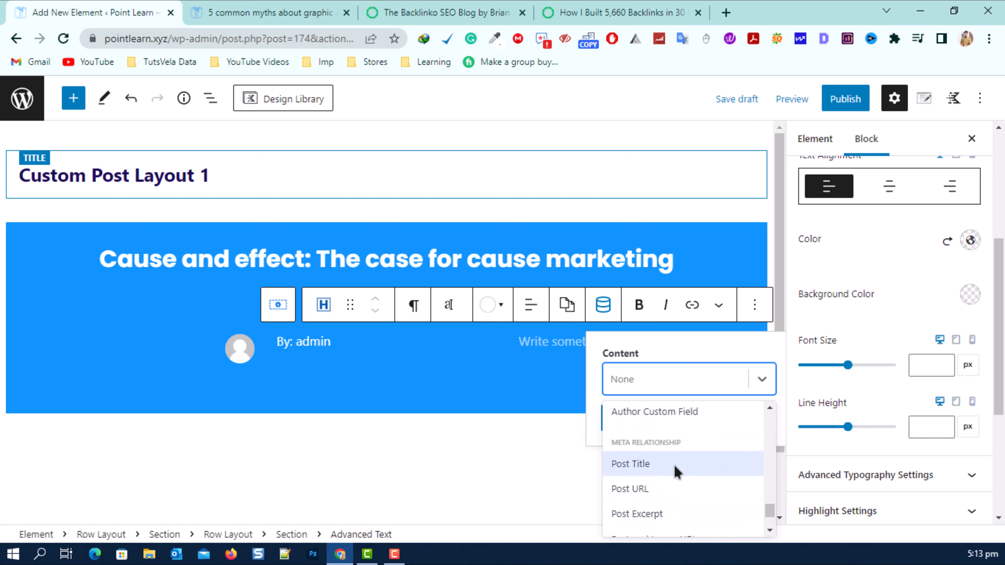
pyautogui.scroll(-2, 674, 485)
pyautogui.scroll(1, 677, 486)
pyautogui.scroll(-1, 678, 486)
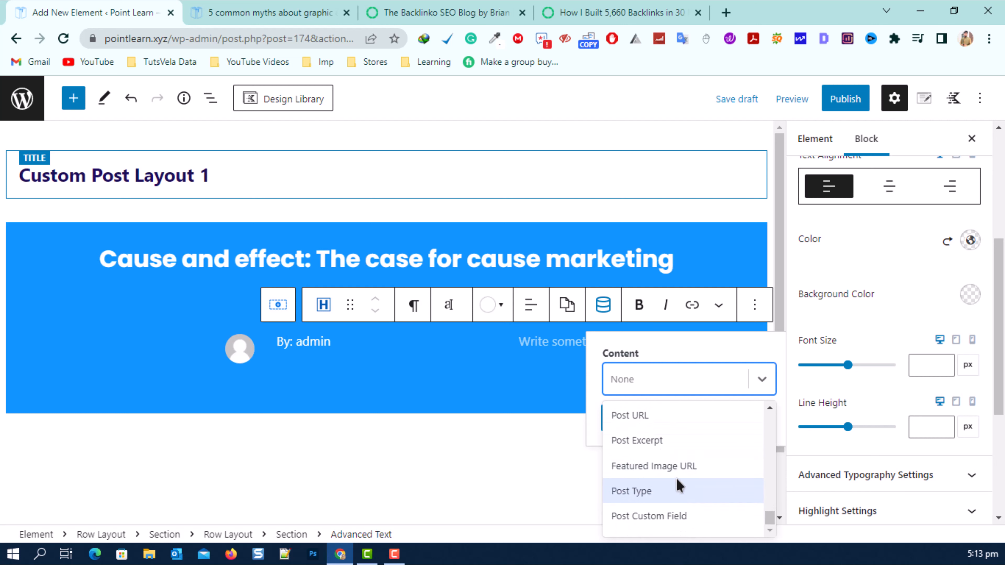
pyautogui.scroll(2, 675, 483)
pyautogui.scroll(-3, 669, 467)
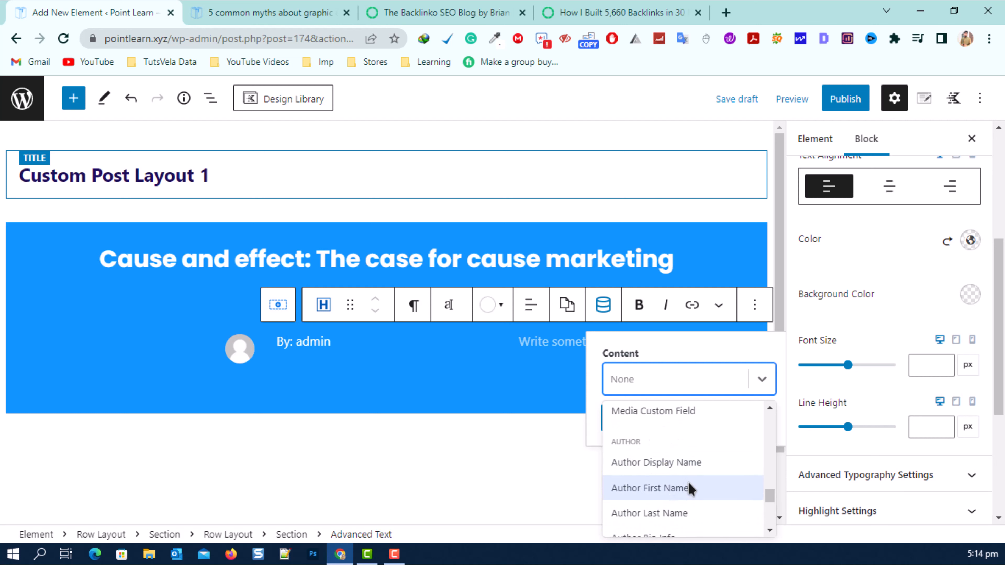
pyautogui.scroll(2, 690, 484)
pyautogui.scroll(4, 689, 488)
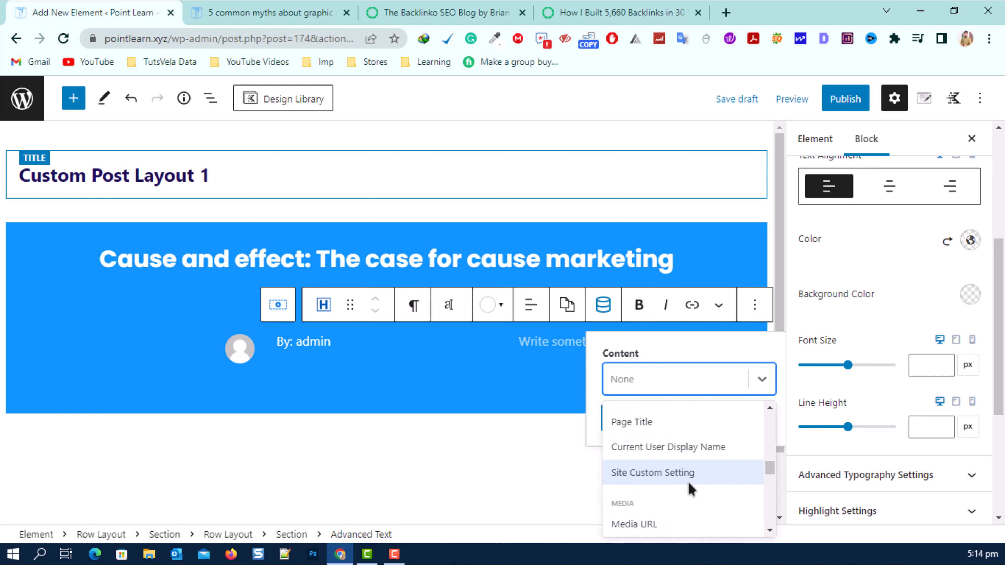
pyautogui.scroll(2, 689, 488)
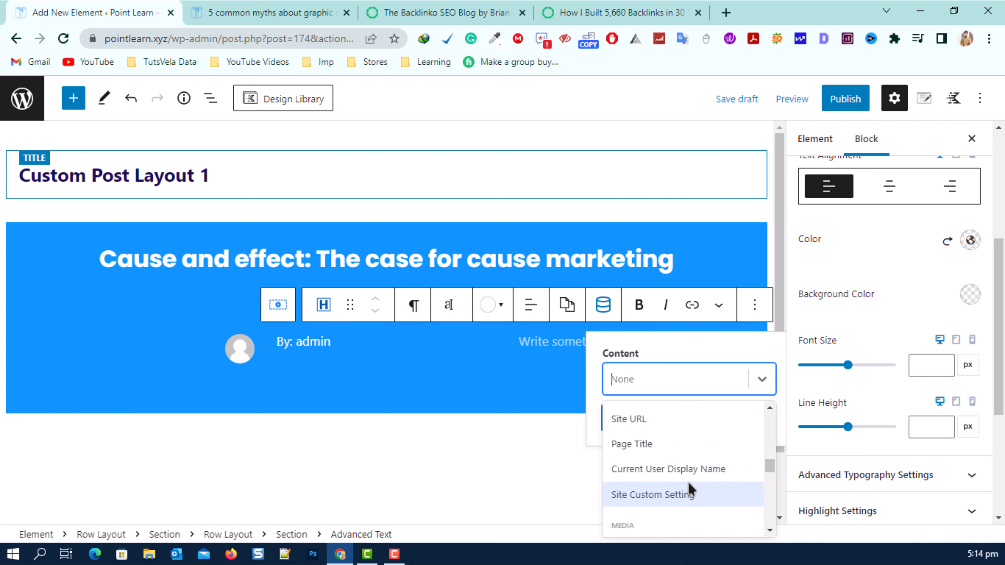
pyautogui.scroll(5, 668, 496)
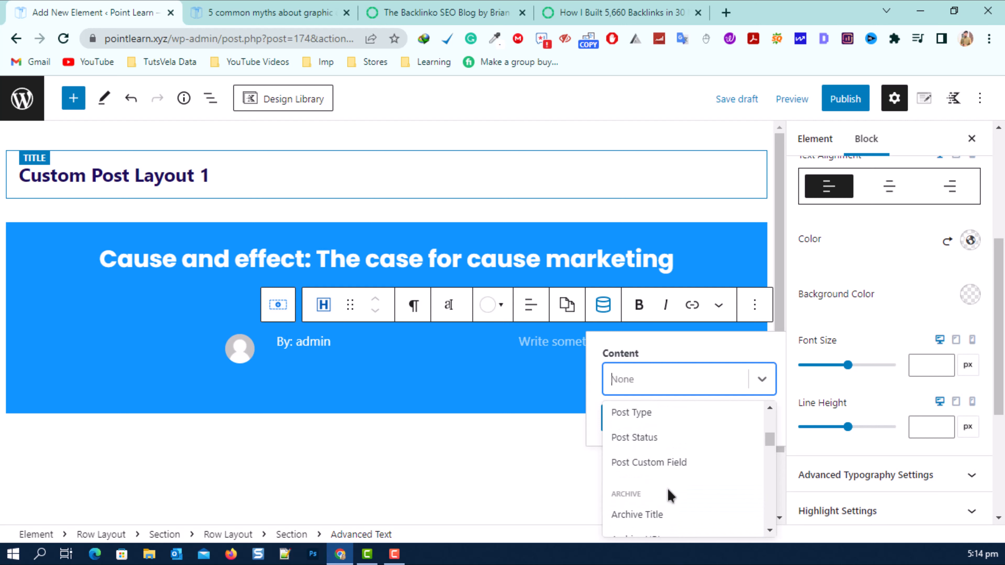
pyautogui.scroll(3, 670, 493)
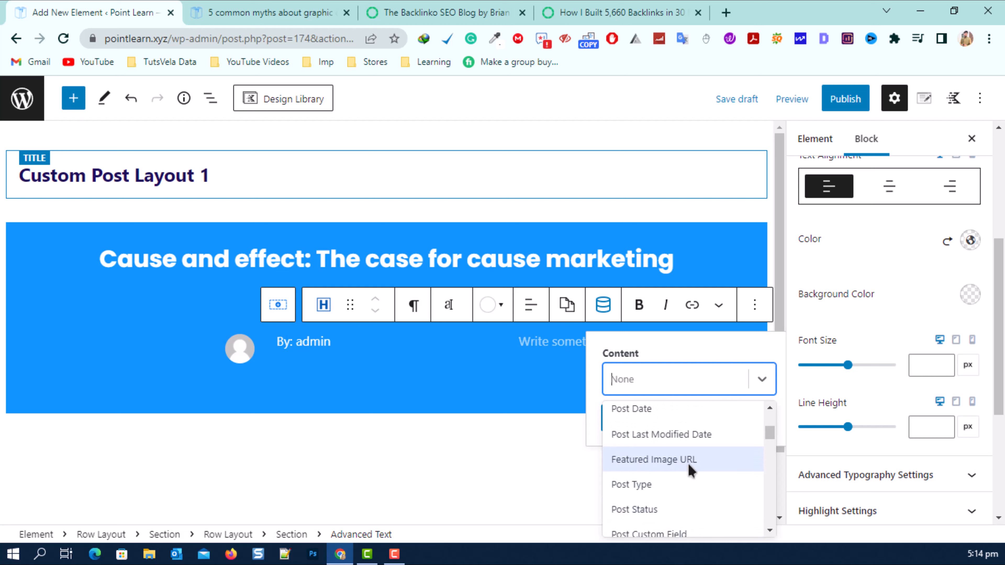
pyautogui.click(683, 440)
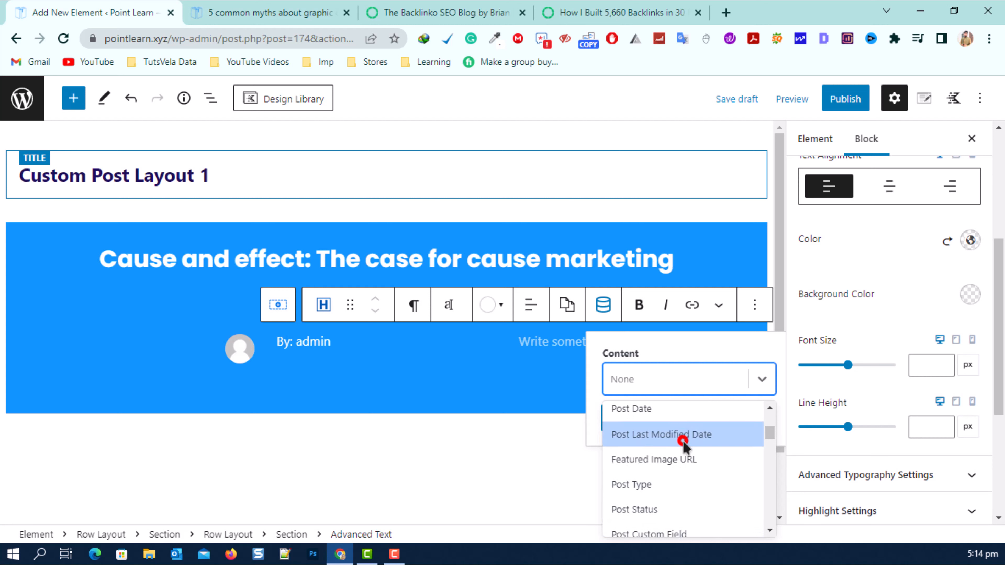
pyautogui.click(644, 492)
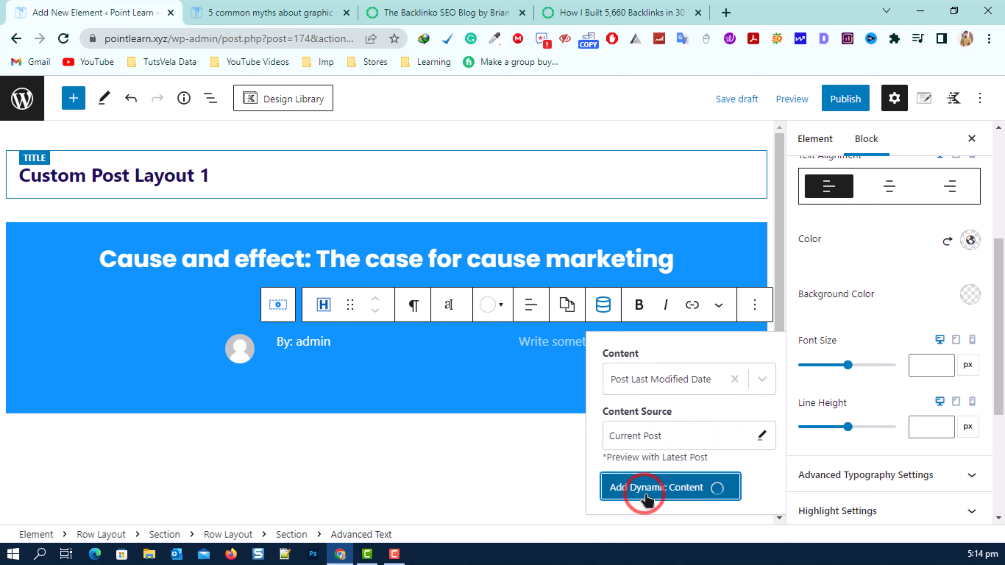
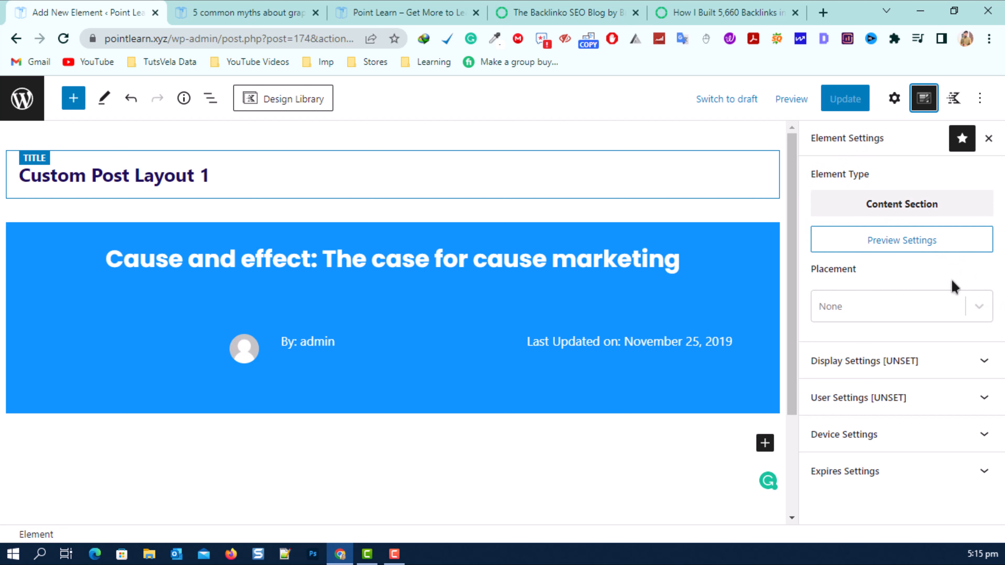
# Step: Set the element's placement to Before All Content and update the element
pyautogui.click(975, 305)
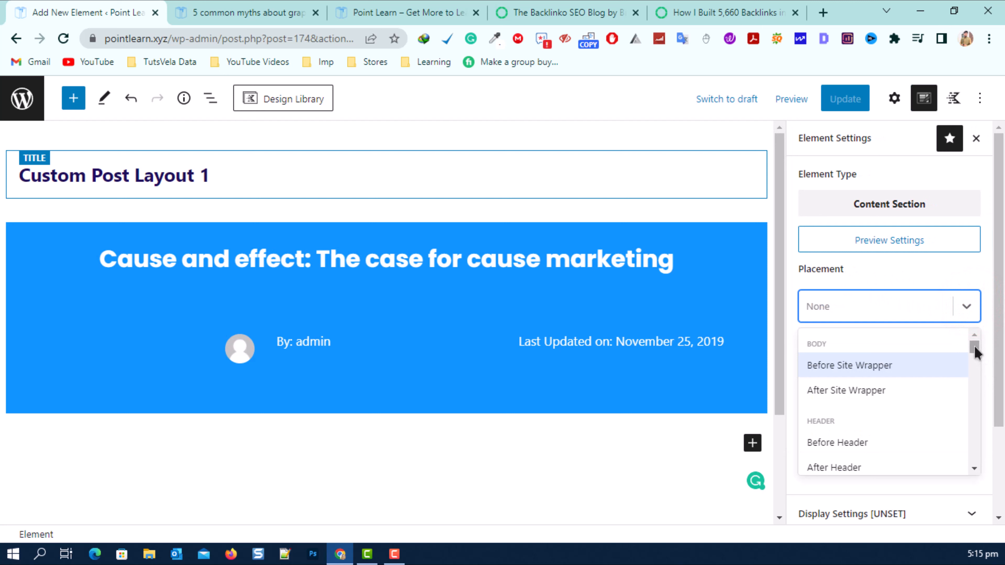
pyautogui.moveTo(974, 345); pyautogui.dragTo(975, 361)
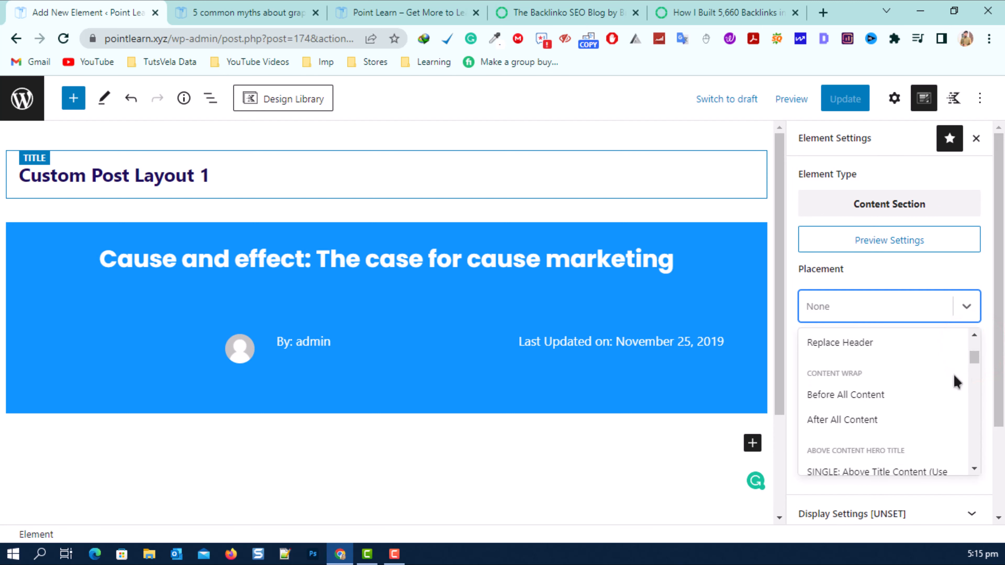
pyautogui.click(920, 389)
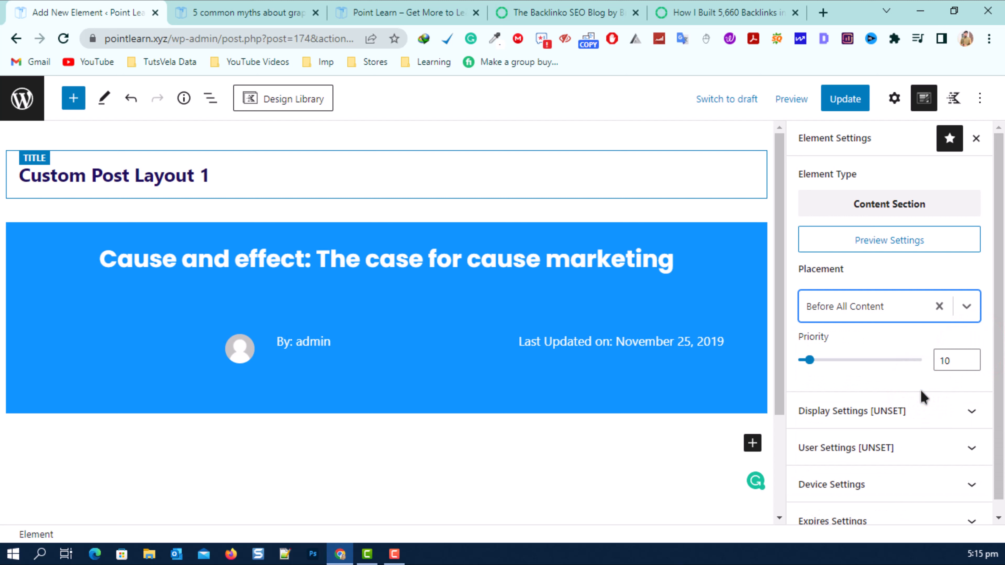
pyautogui.click(839, 98)
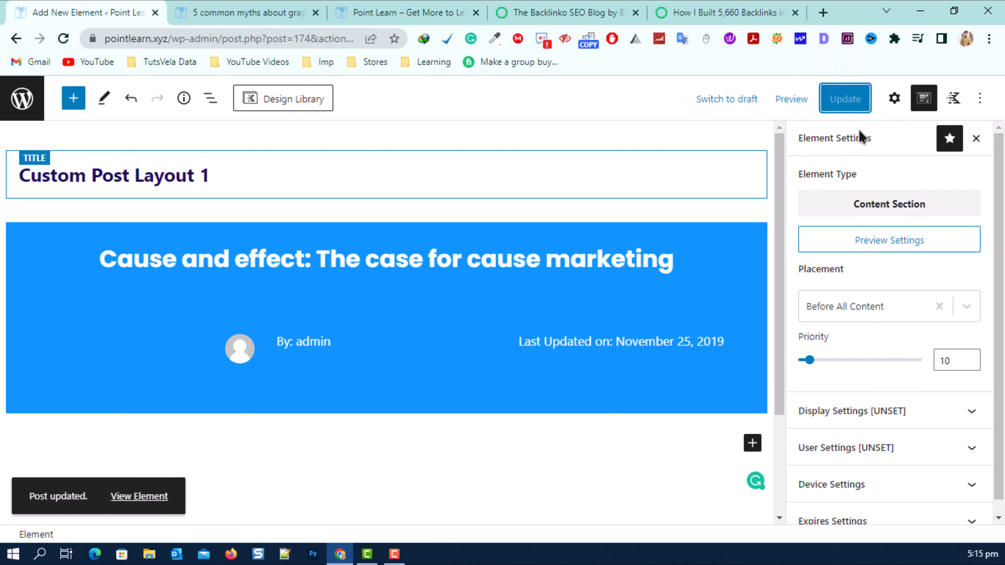
# Step: Reload the site's home page and the "5 common myths" post, and check both pages for the new content section
pyautogui.click(416, 8)
pyautogui.click(63, 39)
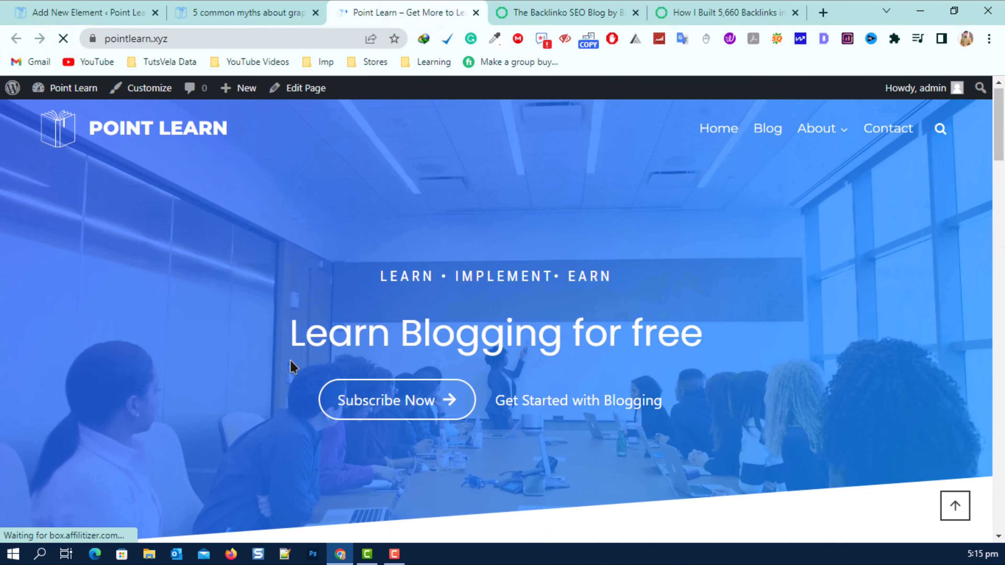
pyautogui.scroll(-15, 291, 367)
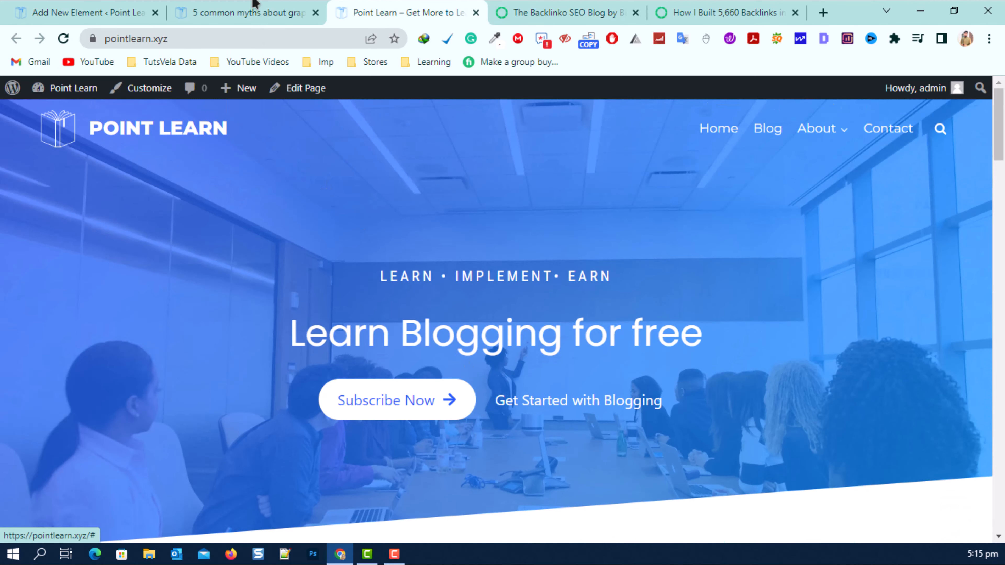
pyautogui.click(239, 12)
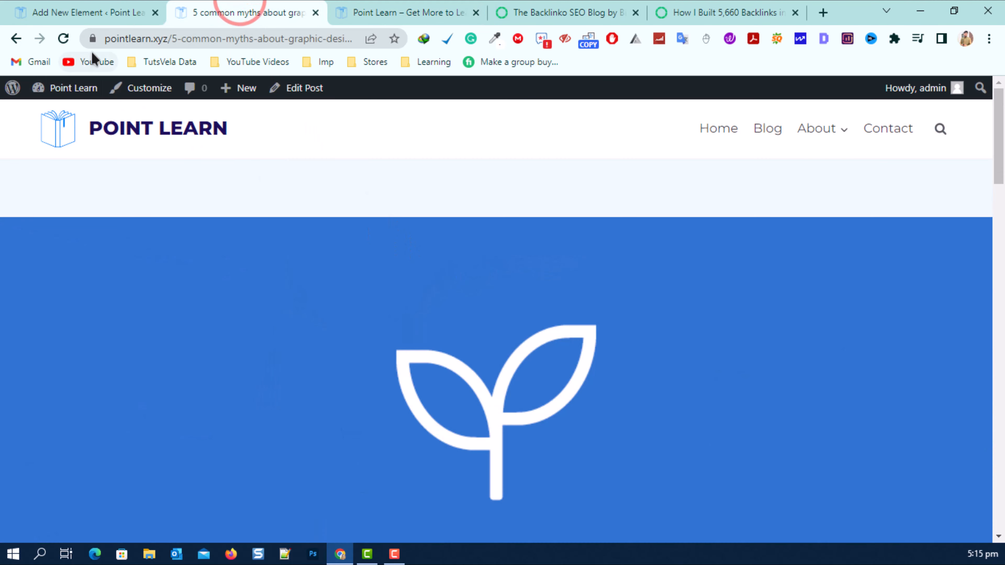
pyautogui.click(64, 38)
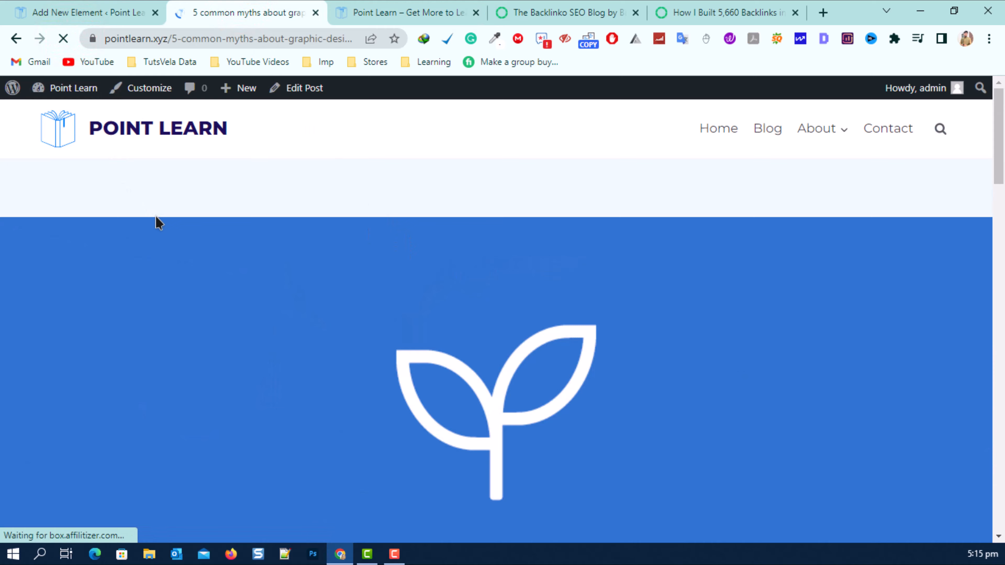
pyautogui.scroll(-20, 195, 259)
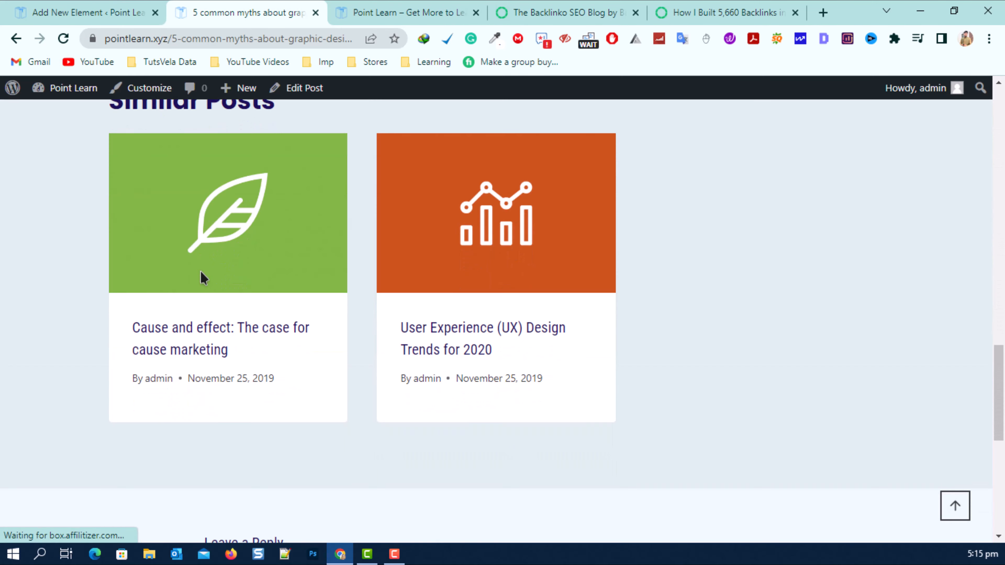
pyautogui.scroll(-5, 202, 277)
# Step: Return to the Custom Post Layout 1 element and open the Show On choices in its Display Settings
pyautogui.click(44, 13)
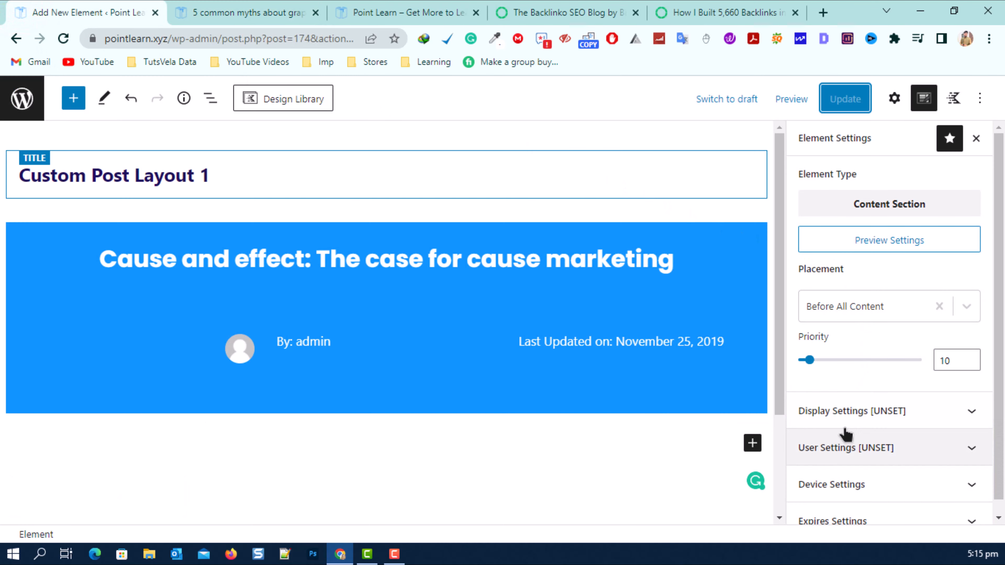
pyautogui.click(880, 415)
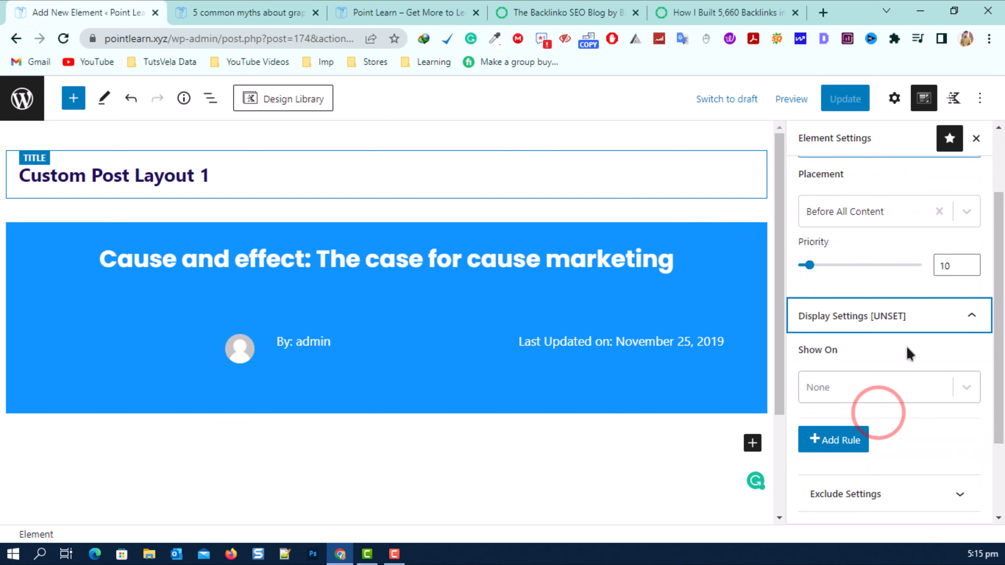
pyautogui.moveTo(802, 350); pyautogui.dragTo(843, 357)
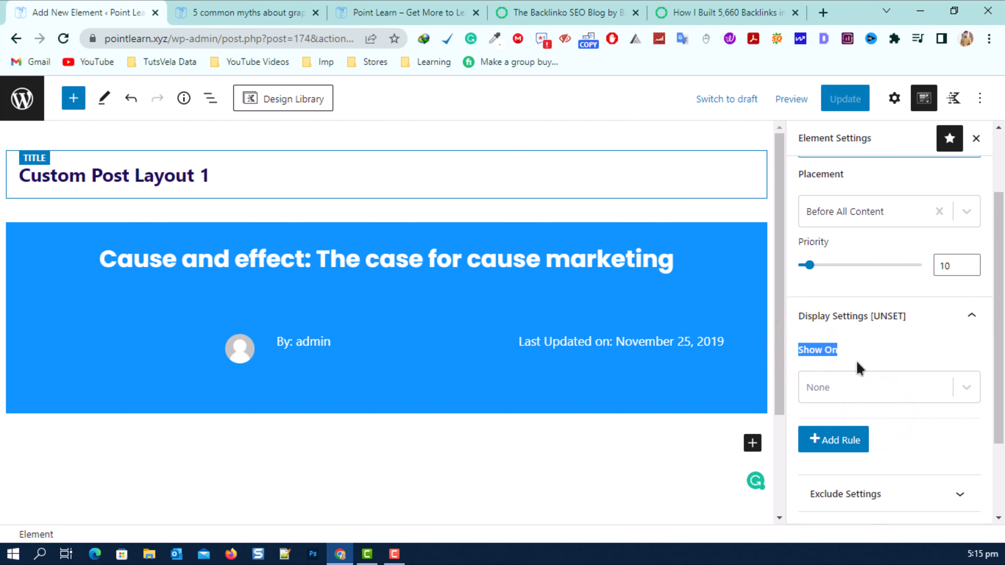
pyautogui.click(954, 385)
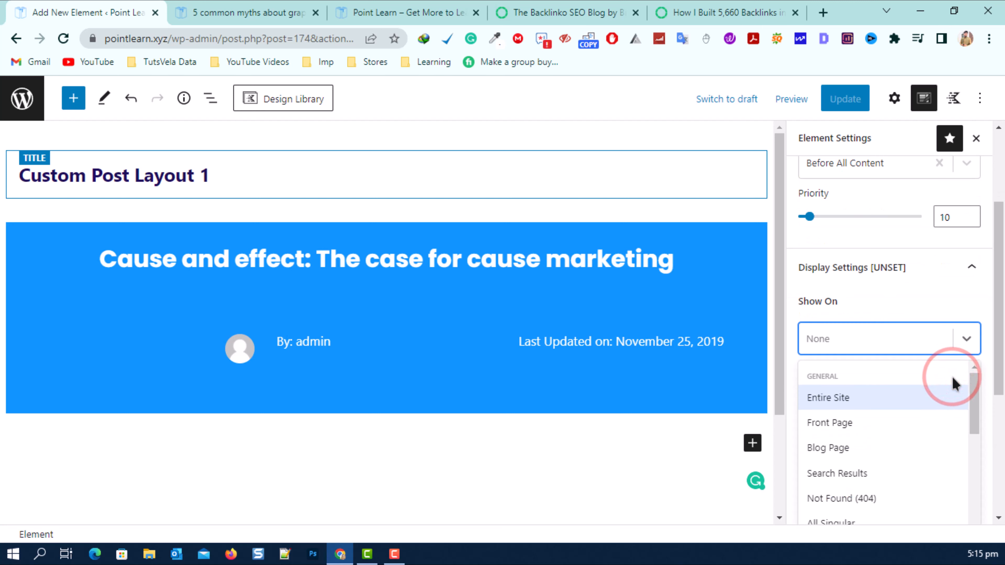
# Step: Set the element to show on Single Posts and update it
pyautogui.moveTo(974, 394); pyautogui.dragTo(972, 529)
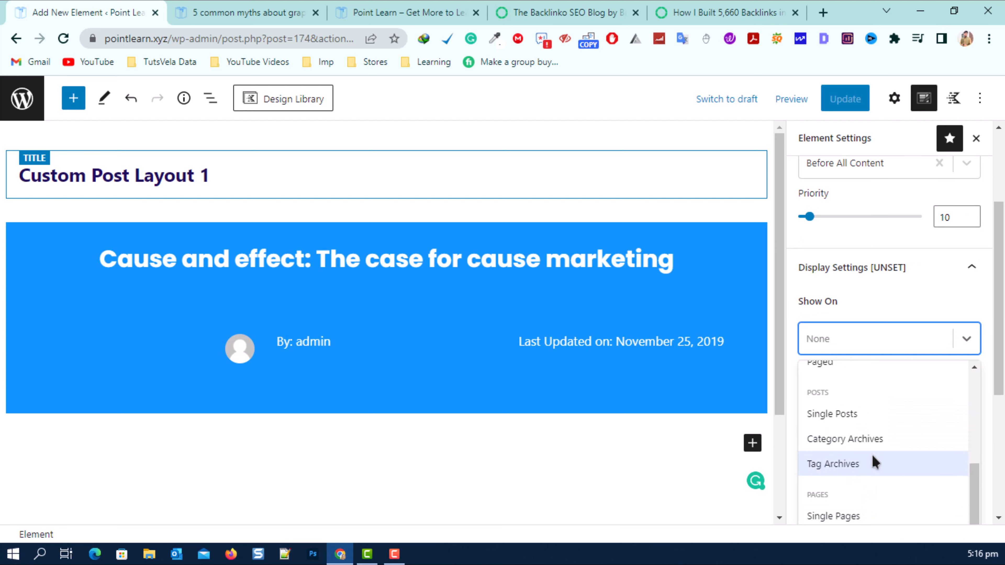
pyautogui.click(847, 421)
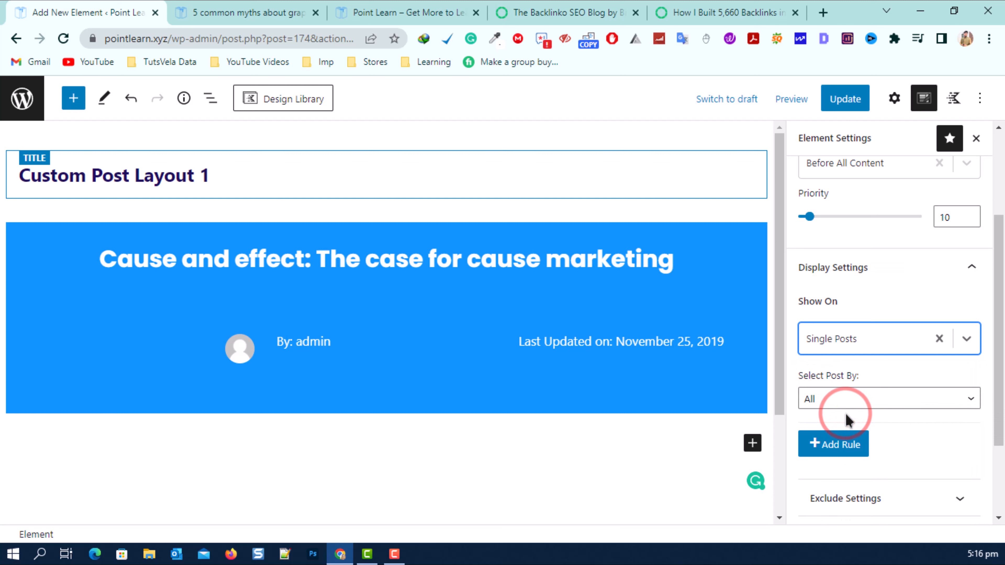
pyautogui.click(838, 102)
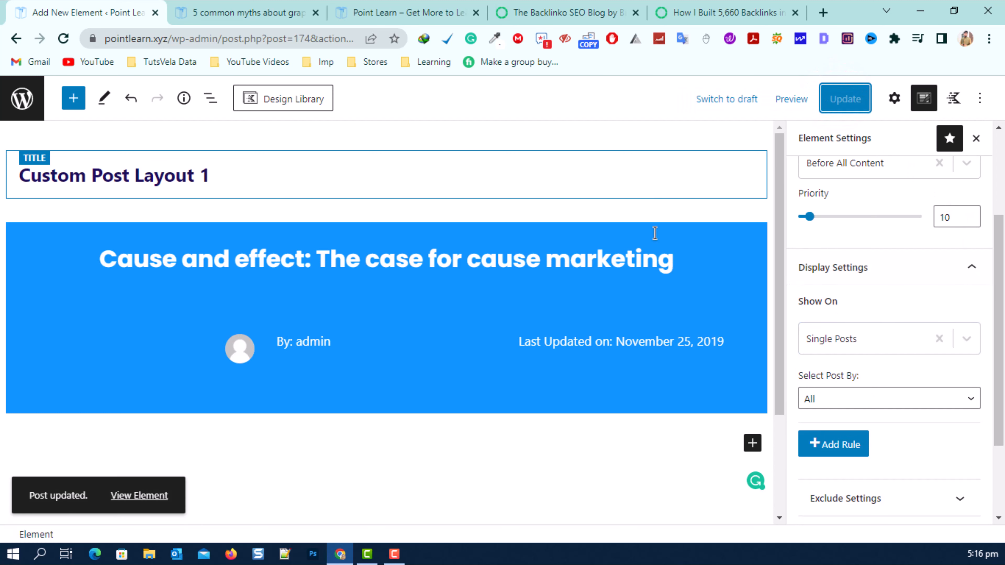
# Step: Reload the "5 common myths about graphic design" post and check its new header's title, author and last-updated date
pyautogui.click(231, 9)
pyautogui.scroll(5, 358, 228)
pyautogui.scroll(15, 358, 228)
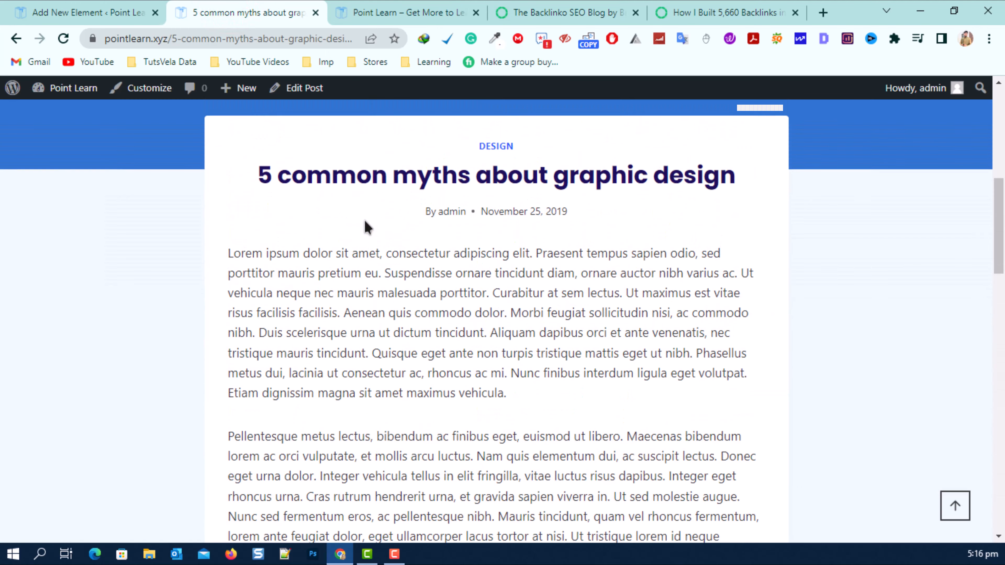
pyautogui.click(64, 38)
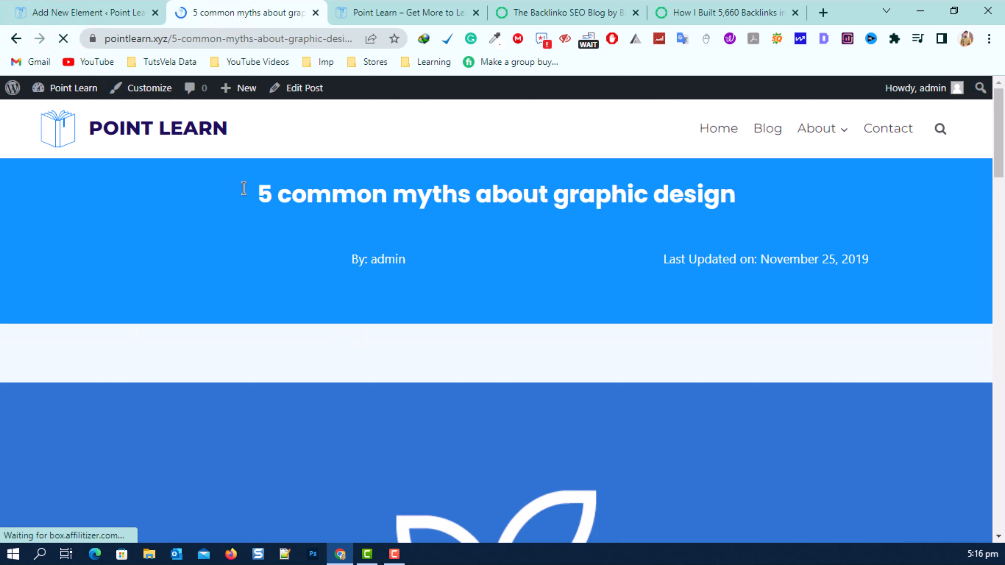
pyautogui.moveTo(257, 194); pyautogui.dragTo(735, 191)
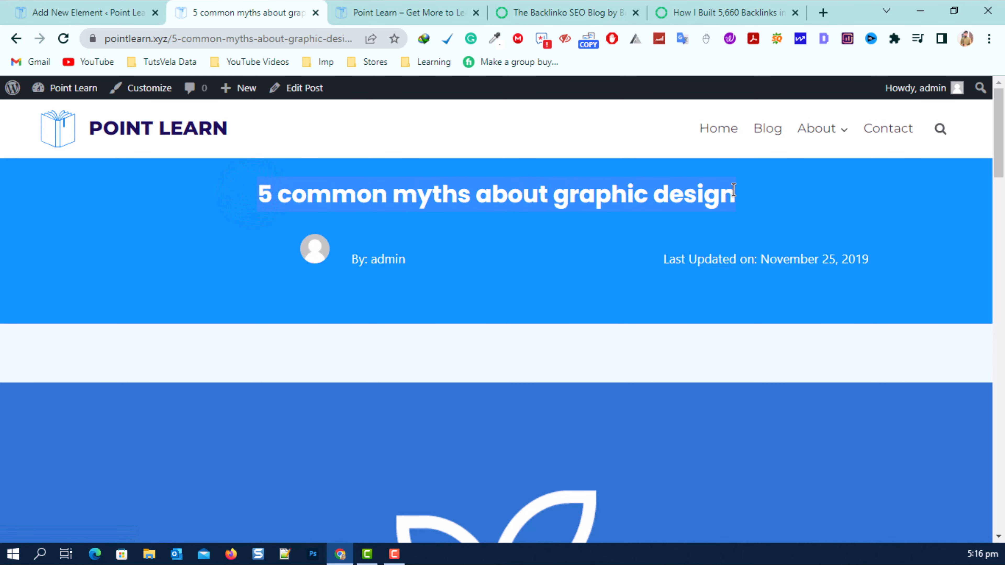
pyautogui.moveTo(368, 259); pyautogui.dragTo(316, 247)
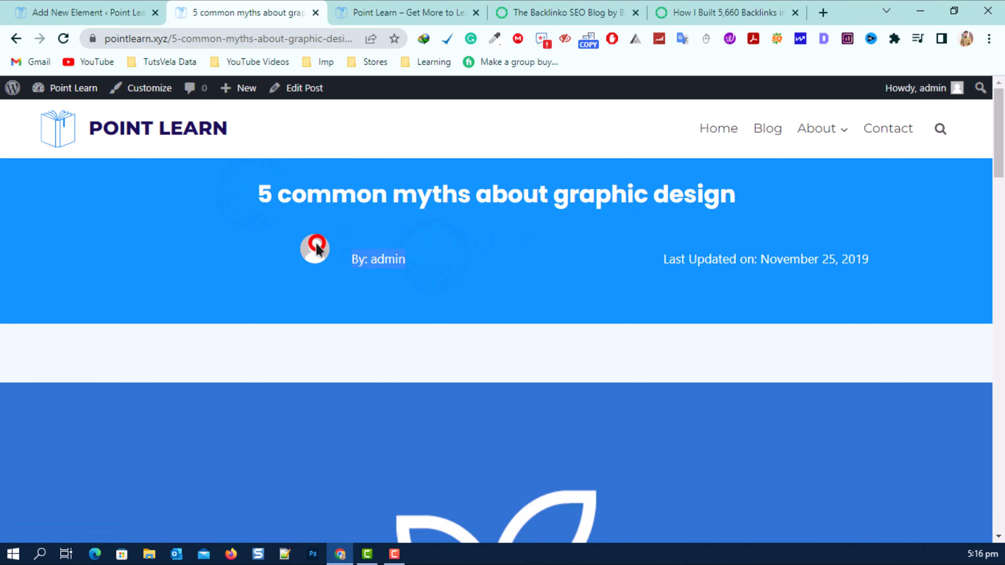
pyautogui.click(355, 258)
pyautogui.click(579, 285)
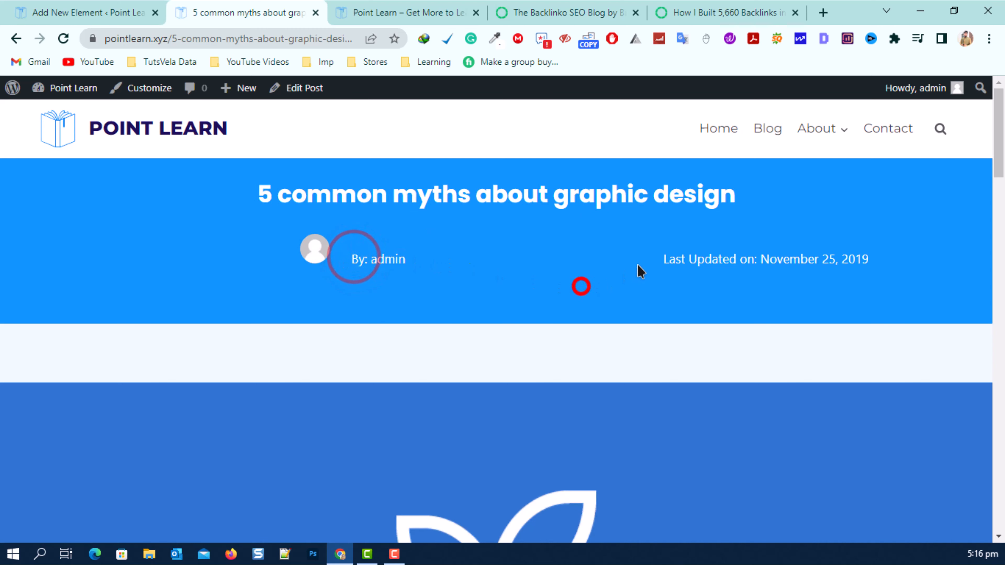
pyautogui.moveTo(642, 262); pyautogui.dragTo(890, 269)
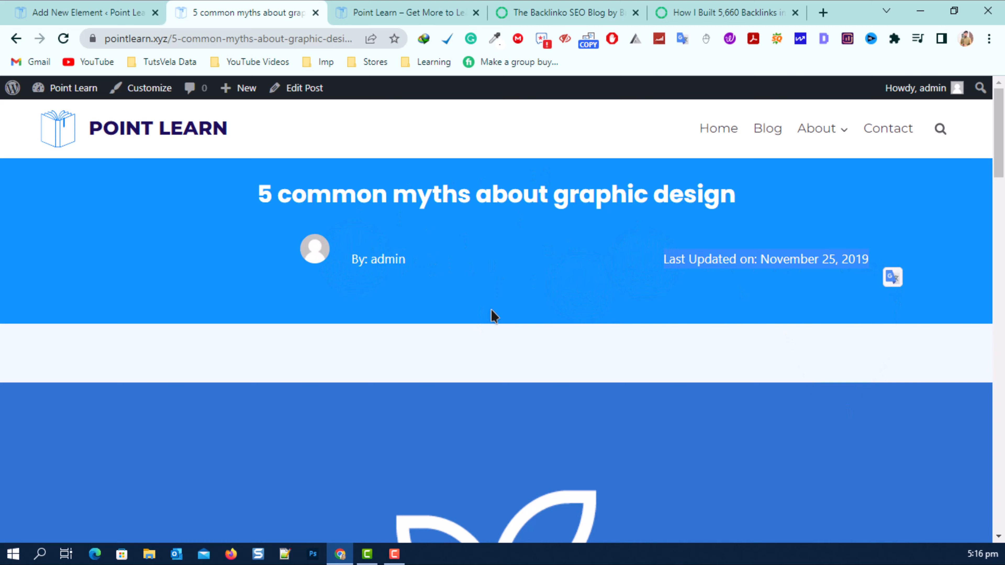
# Step: Examine the header and featured image layout of the Backlinko article as a reference
pyautogui.click(131, 6)
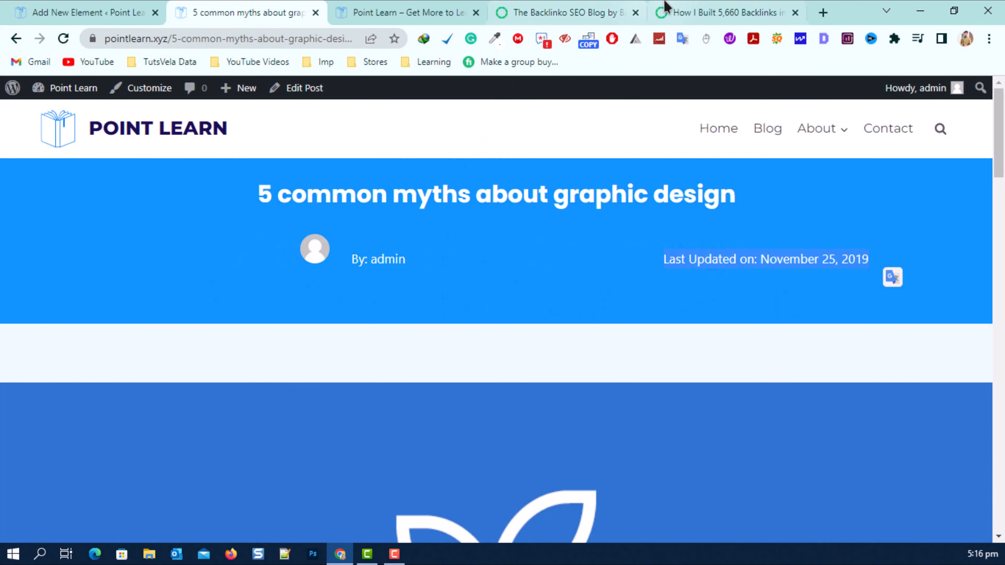
pyautogui.click(703, 10)
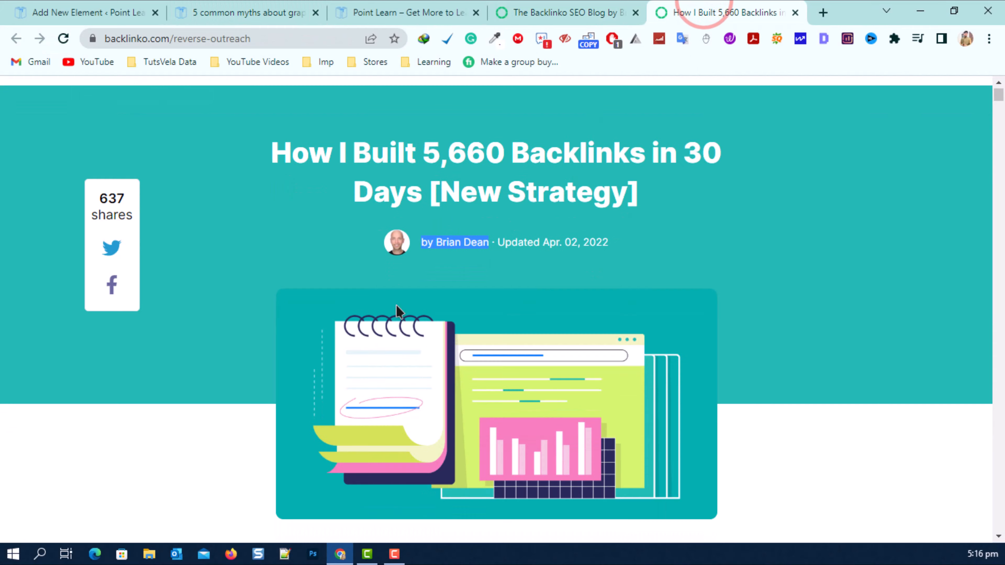
pyautogui.scroll(-2, 483, 162)
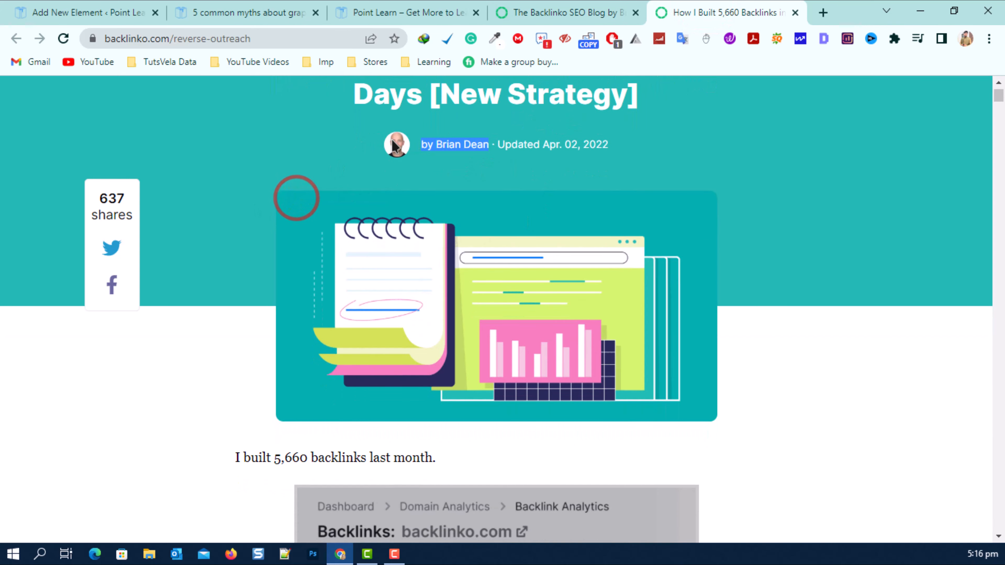
# Step: Return to the element editor and insert an Advanced Image block after the Row Layout
pyautogui.click(136, 11)
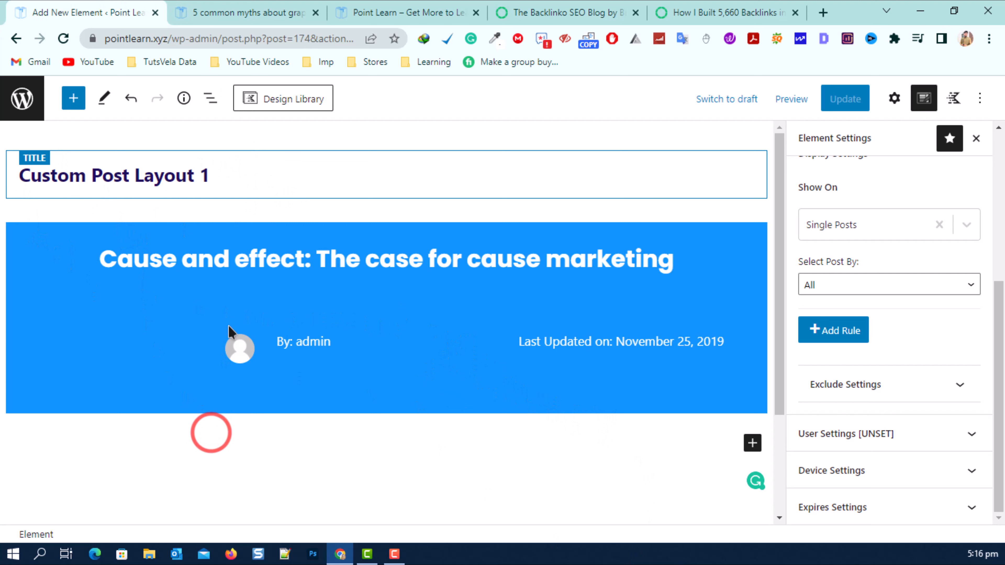
pyautogui.click(211, 99)
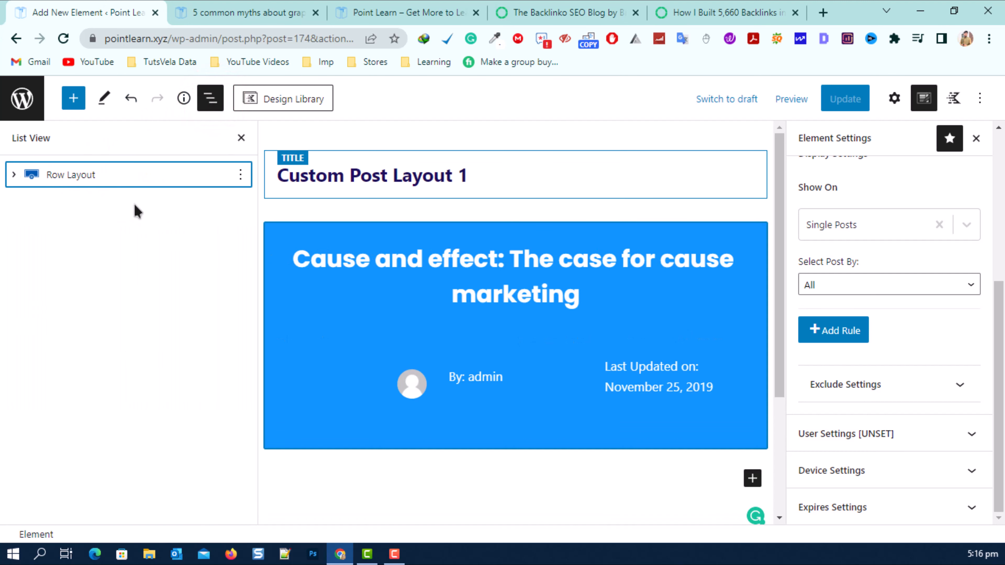
pyautogui.click(240, 174)
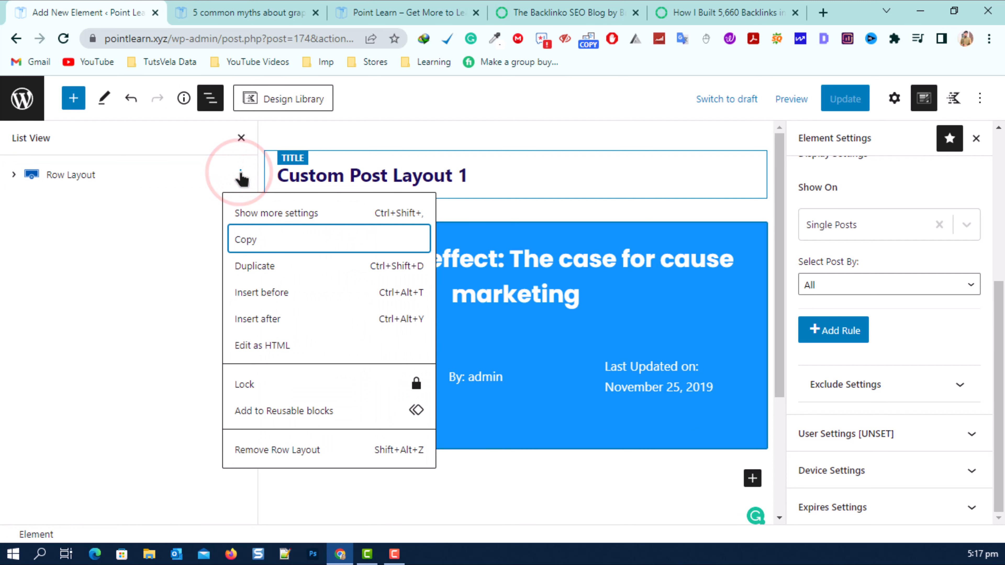
pyautogui.click(281, 322)
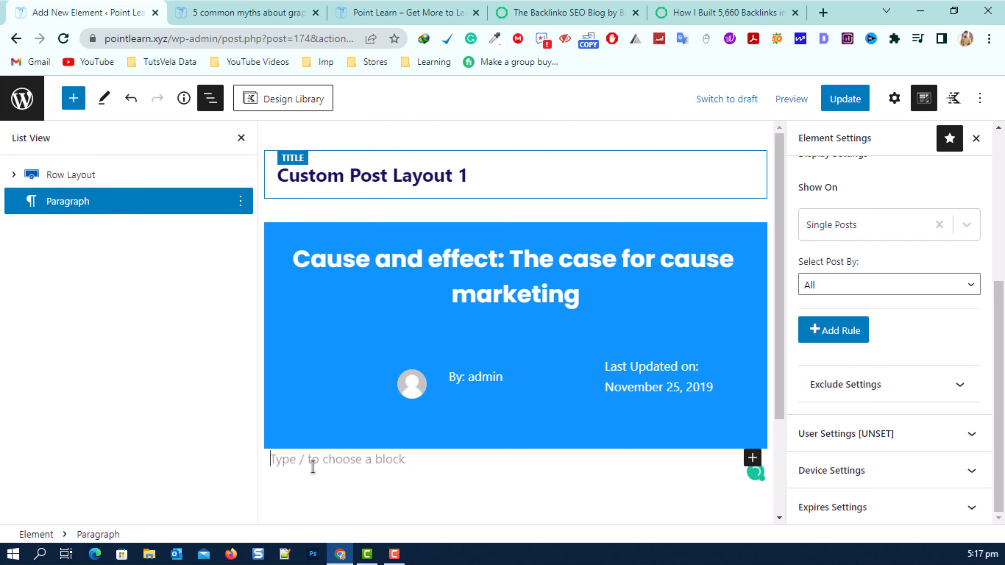
pyautogui.write('/image')
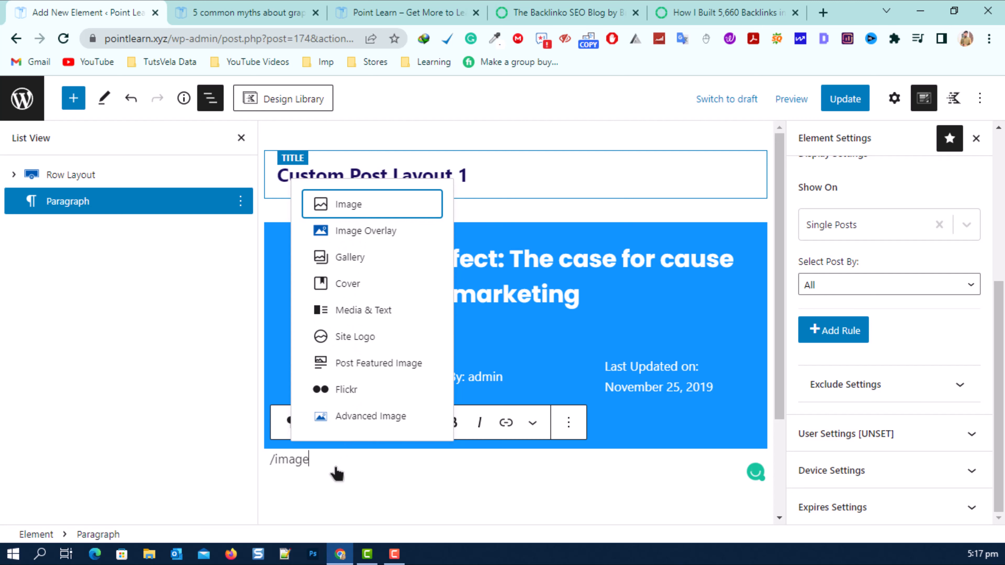
pyautogui.click(369, 419)
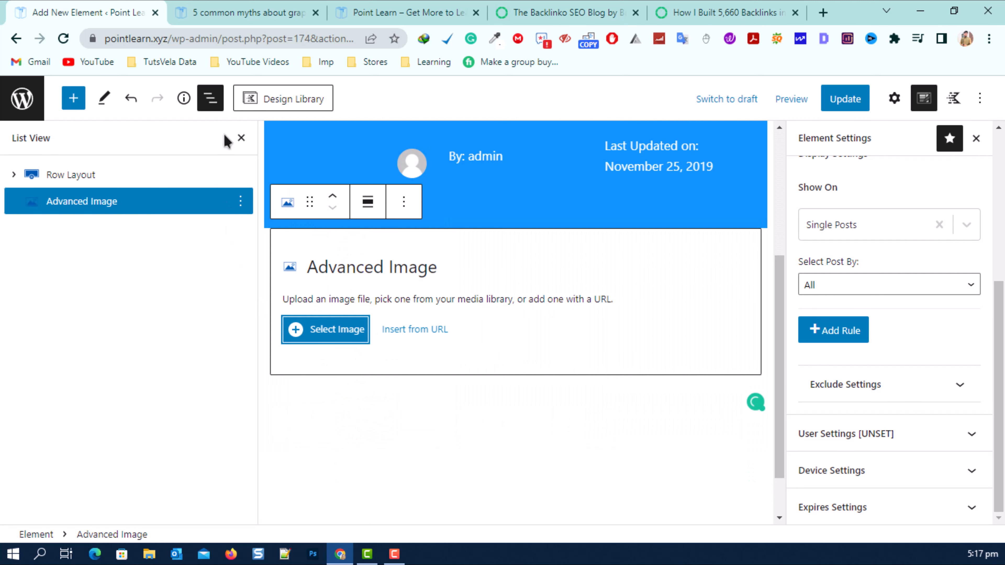
pyautogui.click(242, 138)
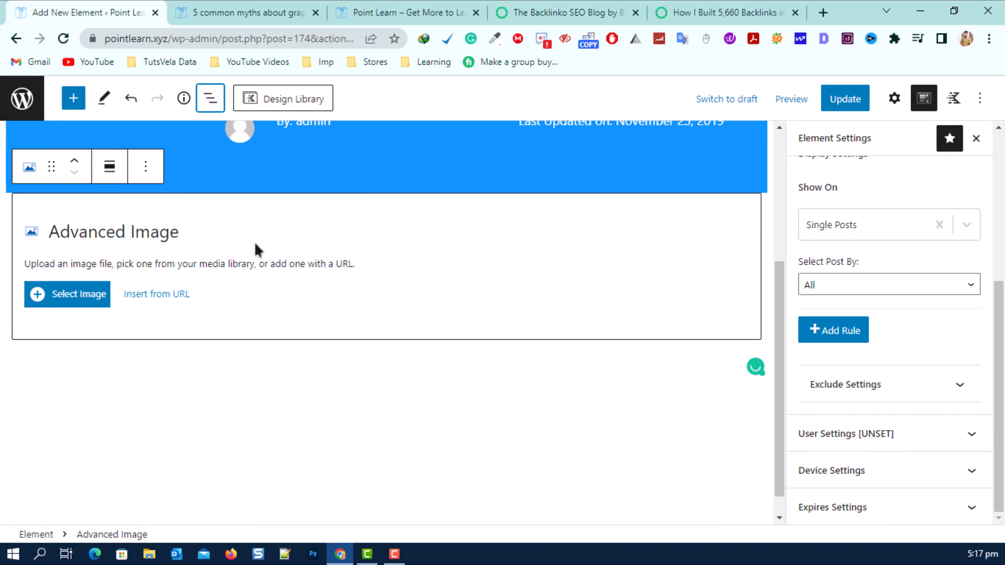
# Step: Enable a dynamic image in the Advanced Image block using the Featured Image, and align the block to the center
pyautogui.click(151, 237)
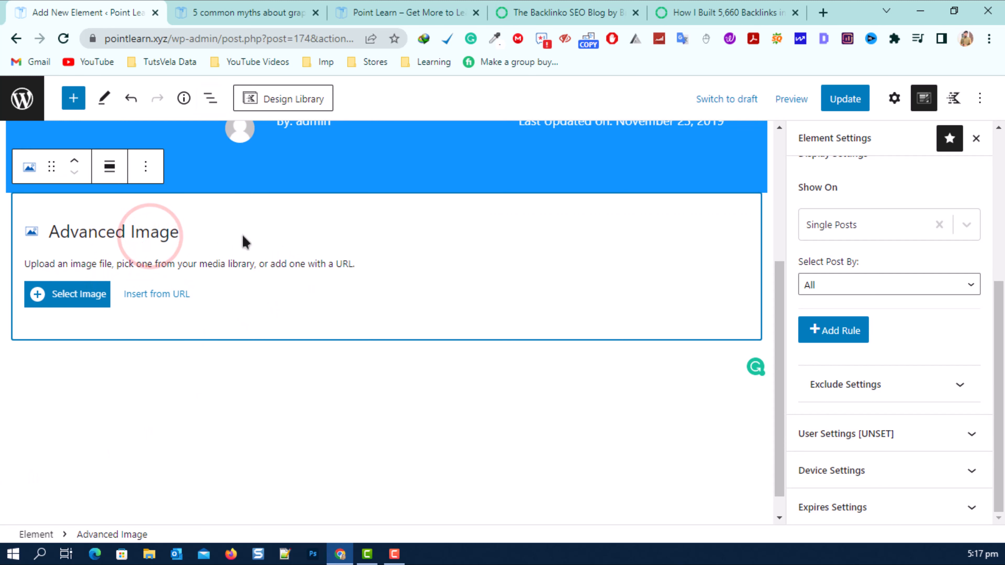
pyautogui.scroll(5, 900, 220)
pyautogui.click(922, 99)
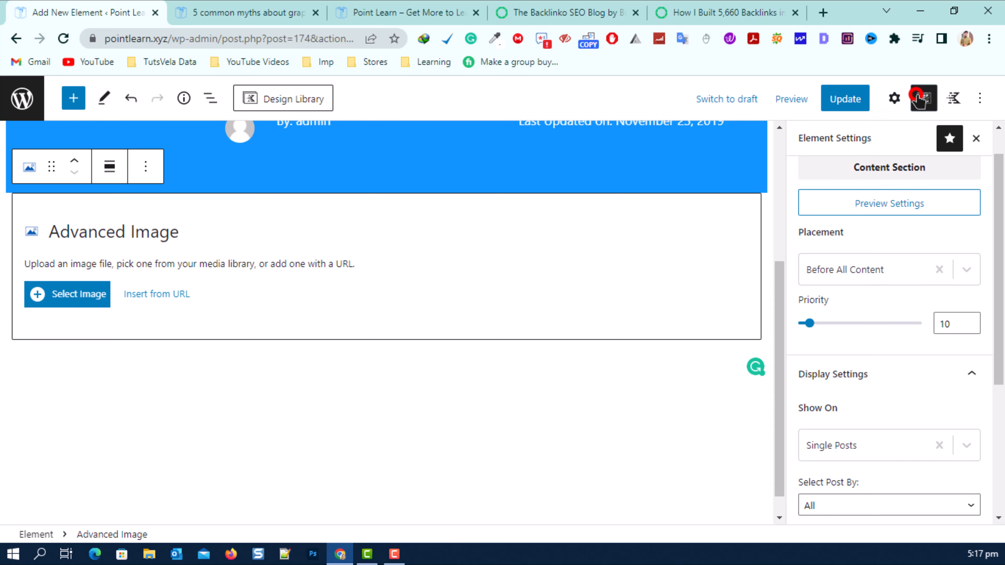
pyautogui.click(894, 99)
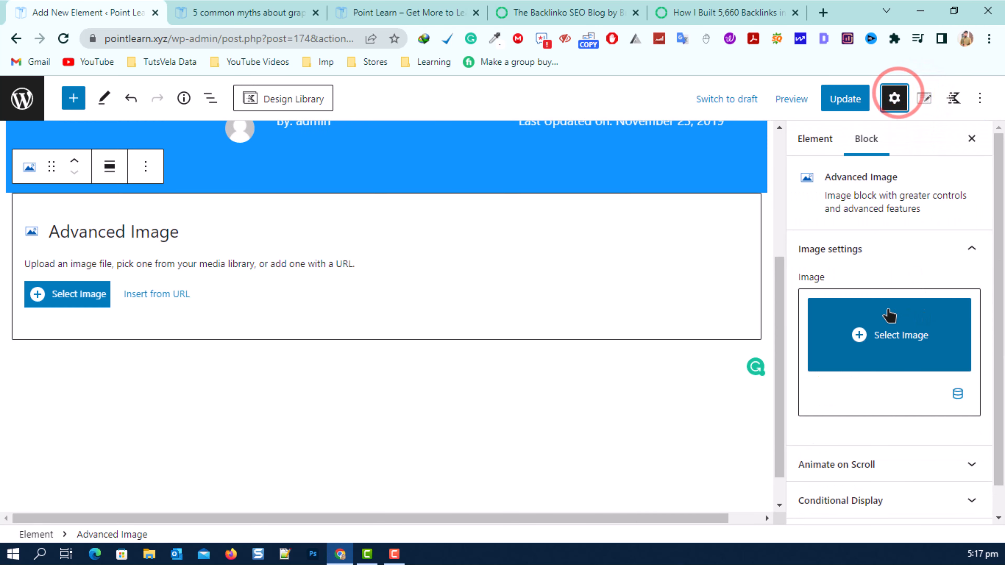
pyautogui.click(966, 394)
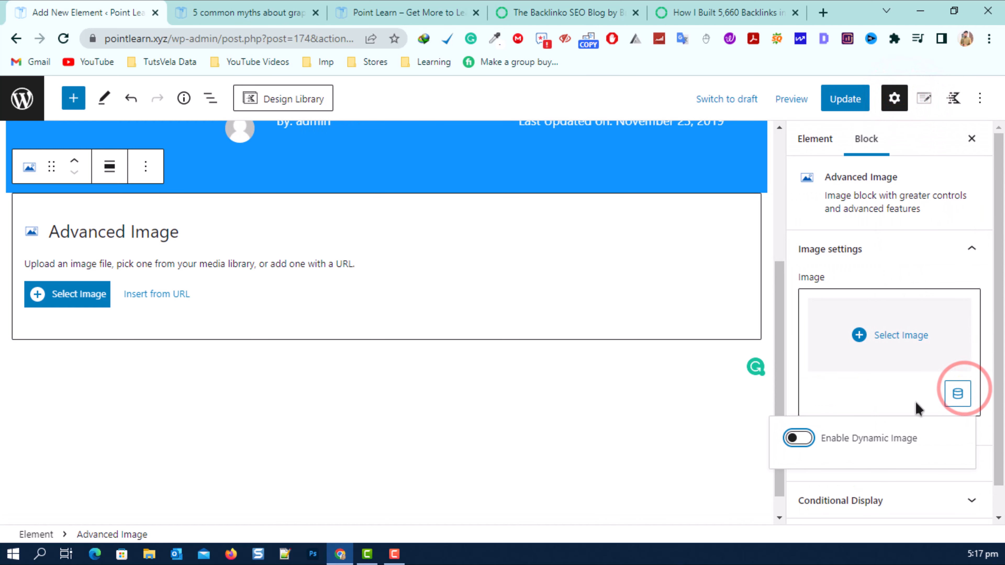
pyautogui.click(801, 439)
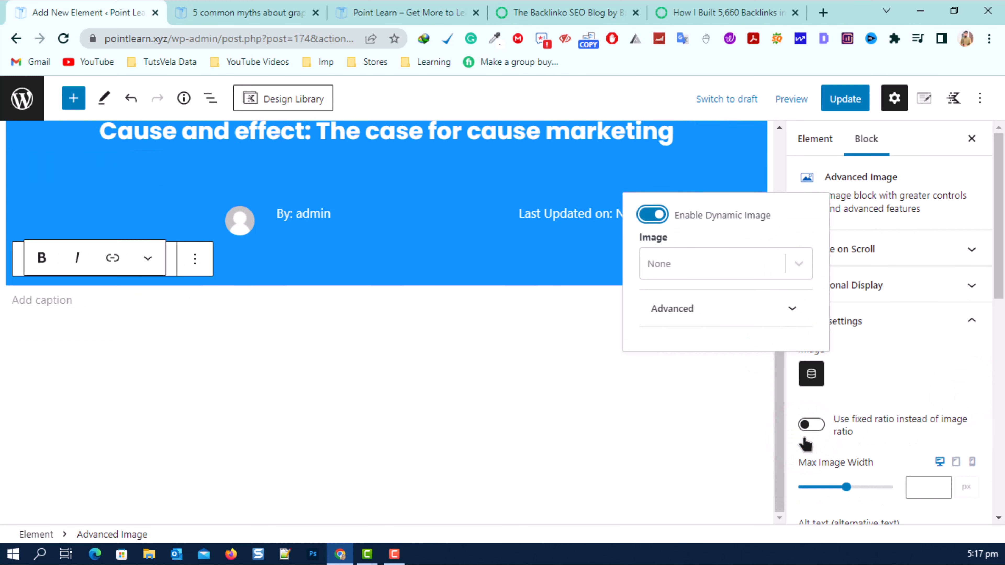
pyautogui.click(798, 263)
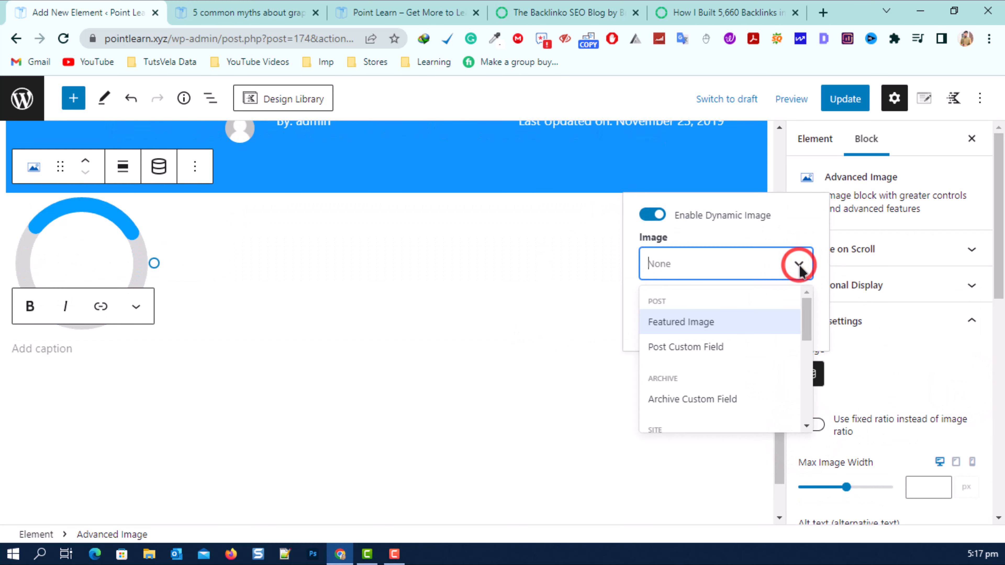
pyautogui.click(699, 321)
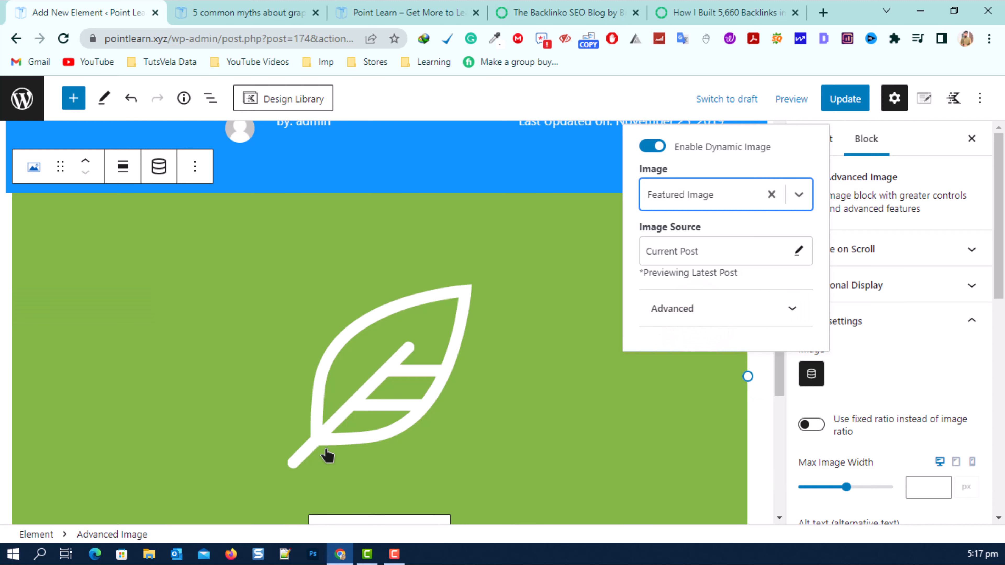
pyautogui.click(124, 169)
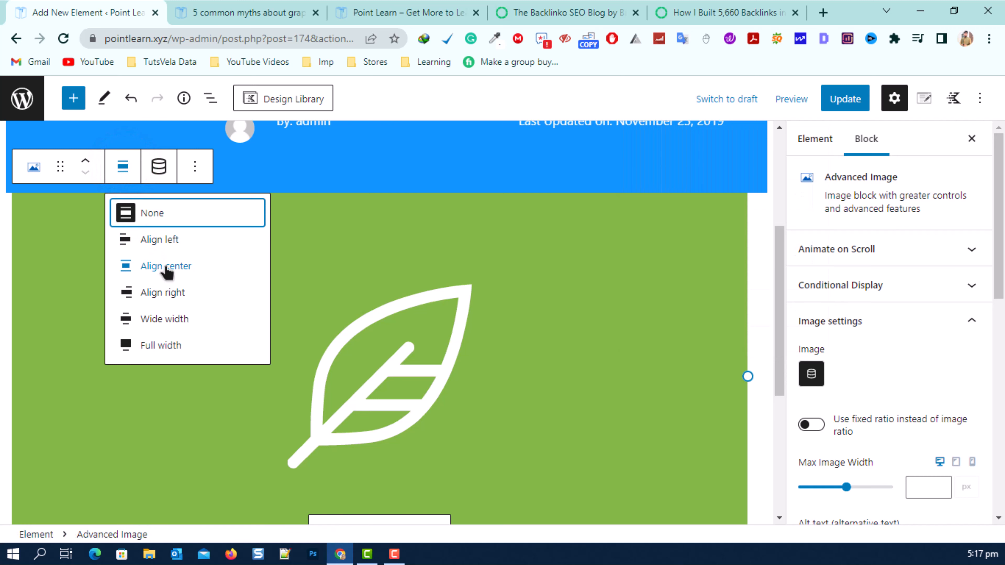
pyautogui.click(166, 269)
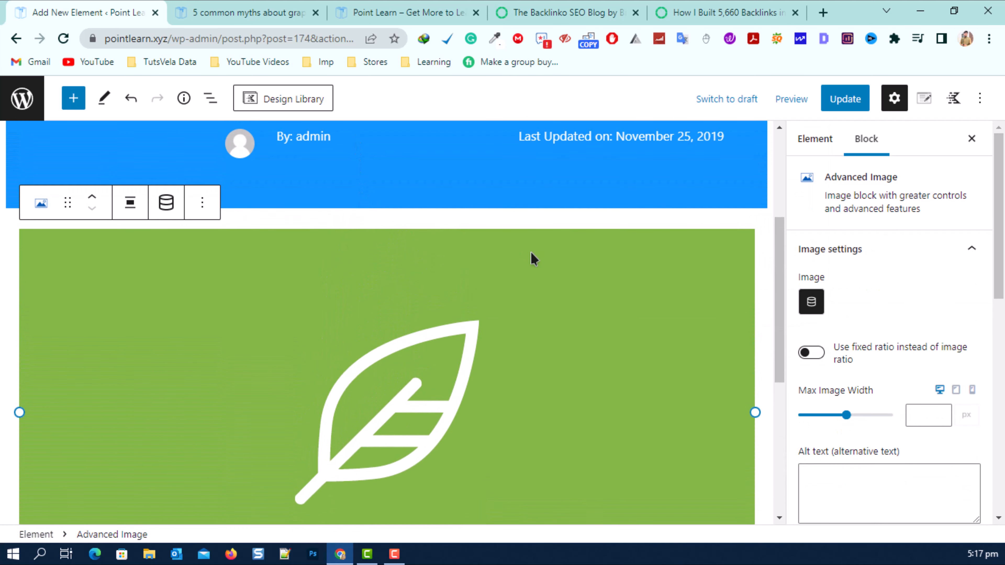
# Step: Check the reference article's image, then set a linked border radius of 20 on all corners of the Advanced Image
pyautogui.scroll(-6, 909, 319)
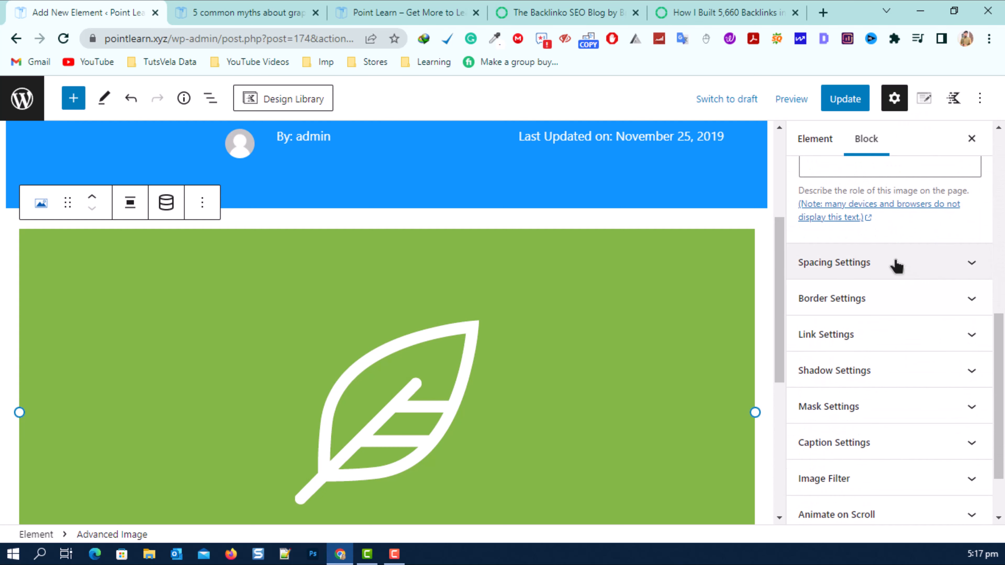
pyautogui.click(876, 295)
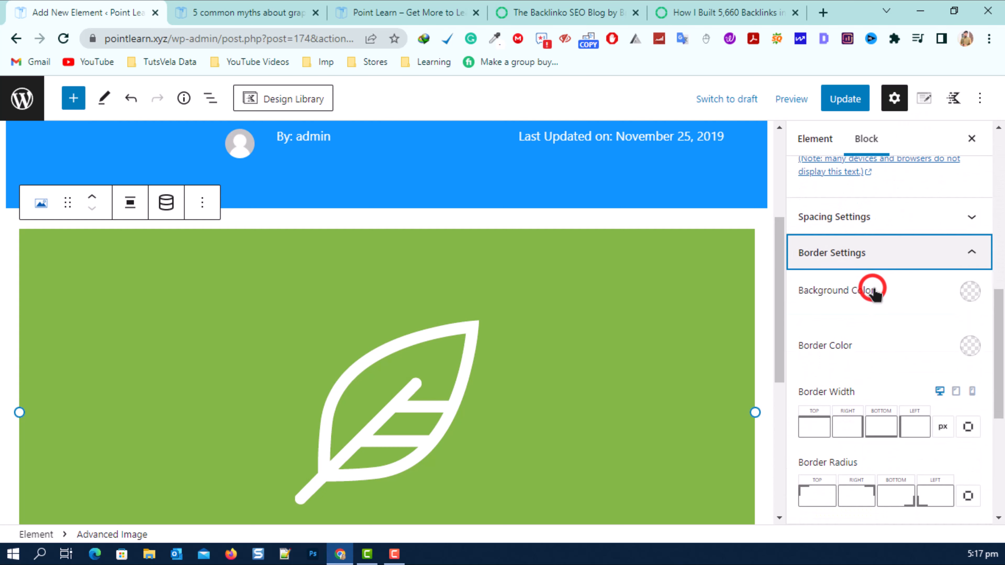
pyautogui.click(754, 12)
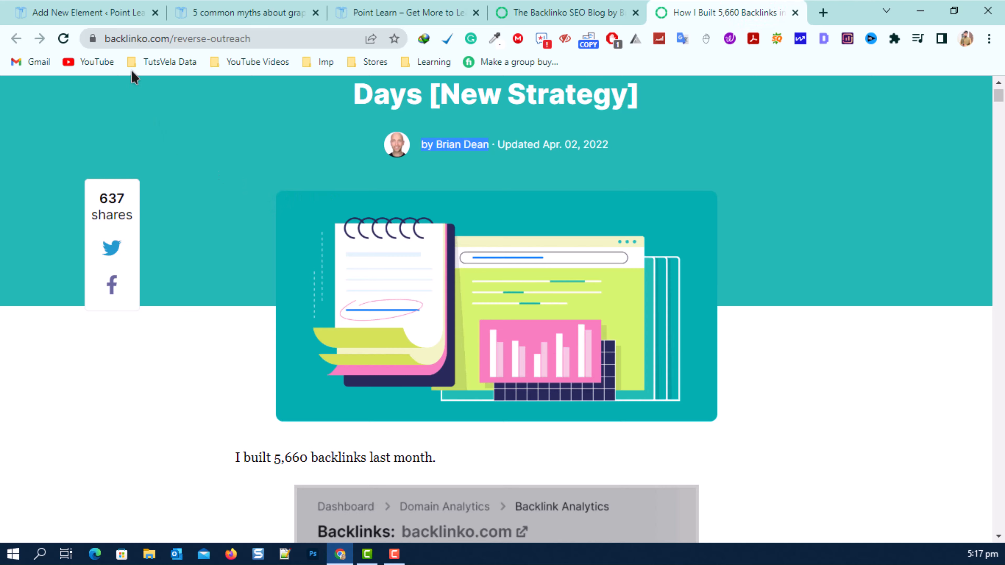
pyautogui.click(62, 15)
pyautogui.scroll(-3, 886, 365)
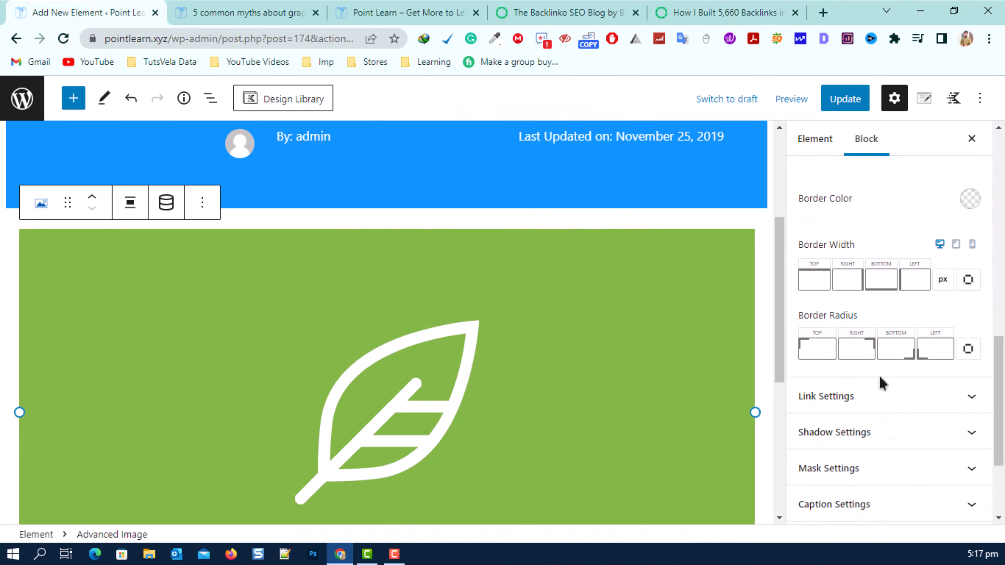
pyautogui.click(812, 351)
pyautogui.write('20')
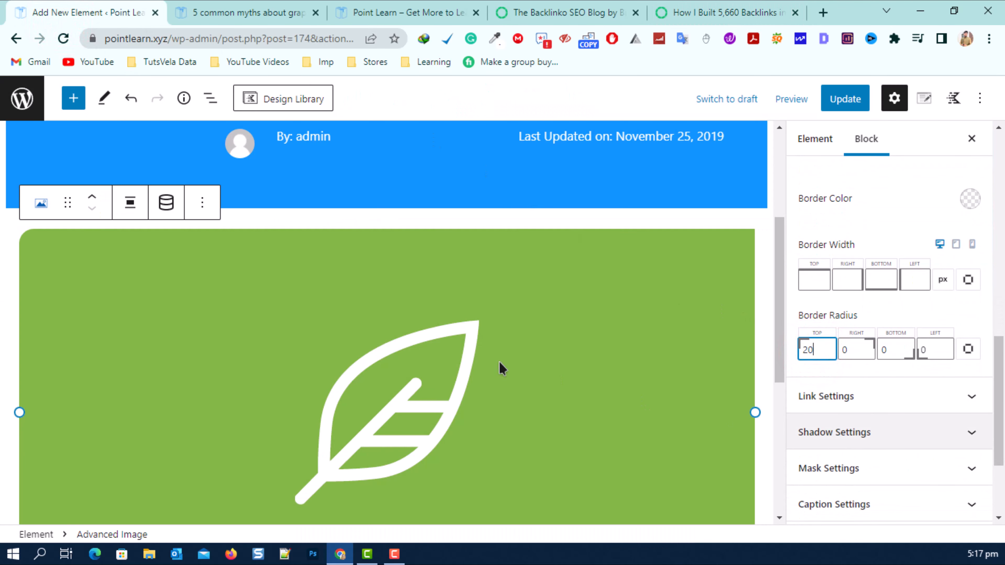
pyautogui.click(966, 350)
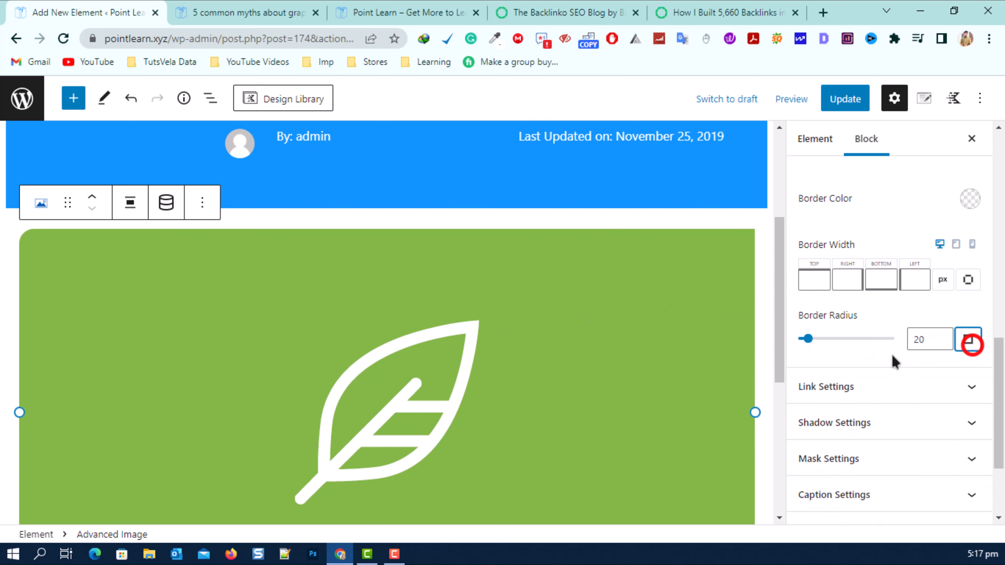
pyautogui.click(927, 339)
pyautogui.press('BackSpace')
pyautogui.write('0')
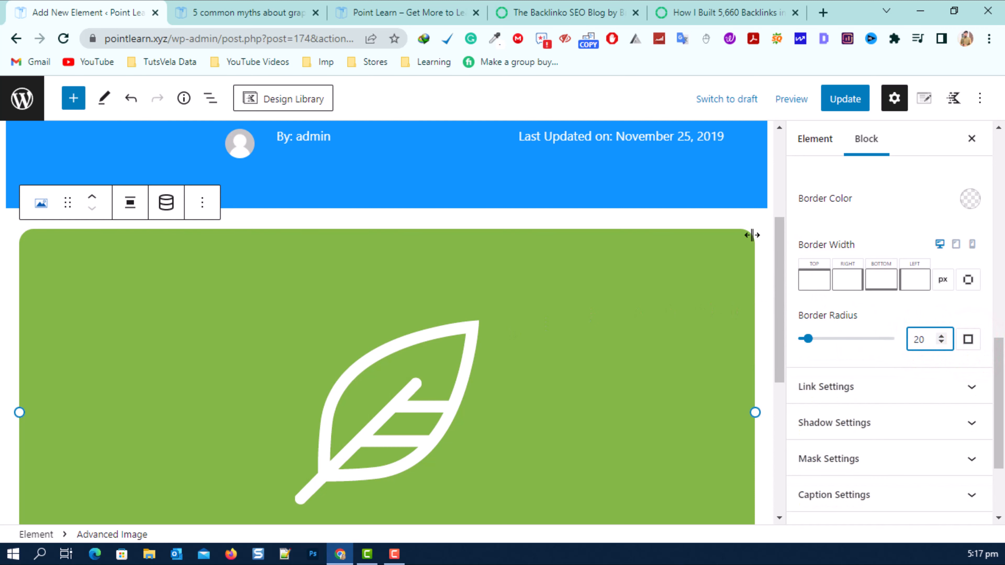
# Step: Set the Advanced Image block's maximum image width to 300 px
pyautogui.scroll(-6, 731, 278)
pyautogui.scroll(3, 301, 250)
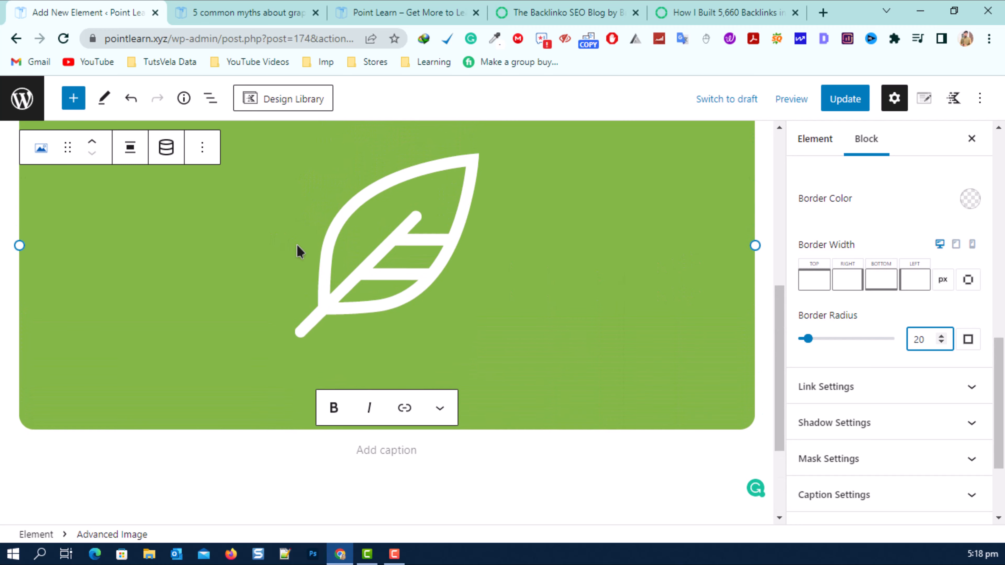
pyautogui.scroll(5, 301, 249)
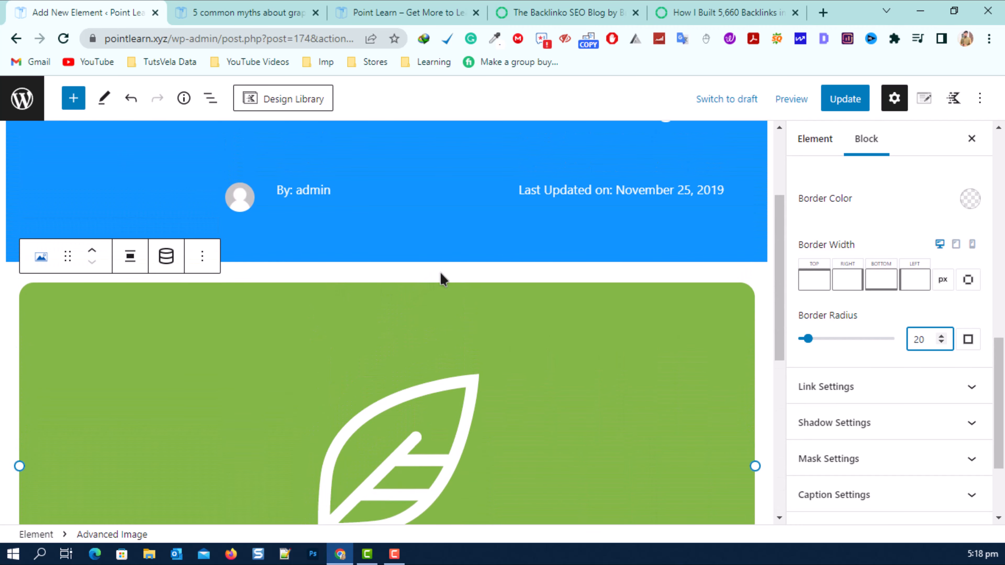
pyautogui.scroll(10, 830, 250)
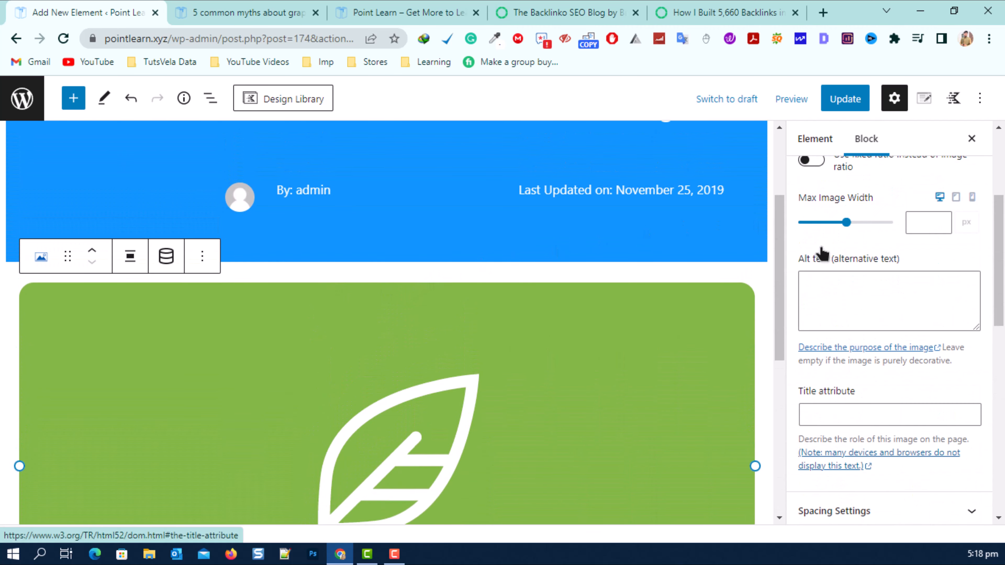
pyautogui.click(911, 218)
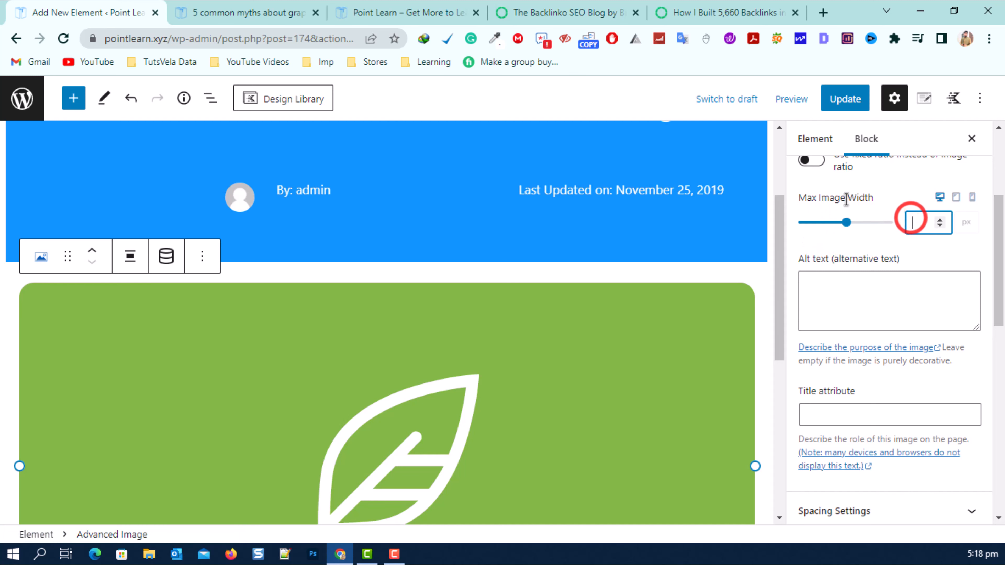
pyautogui.write('300')
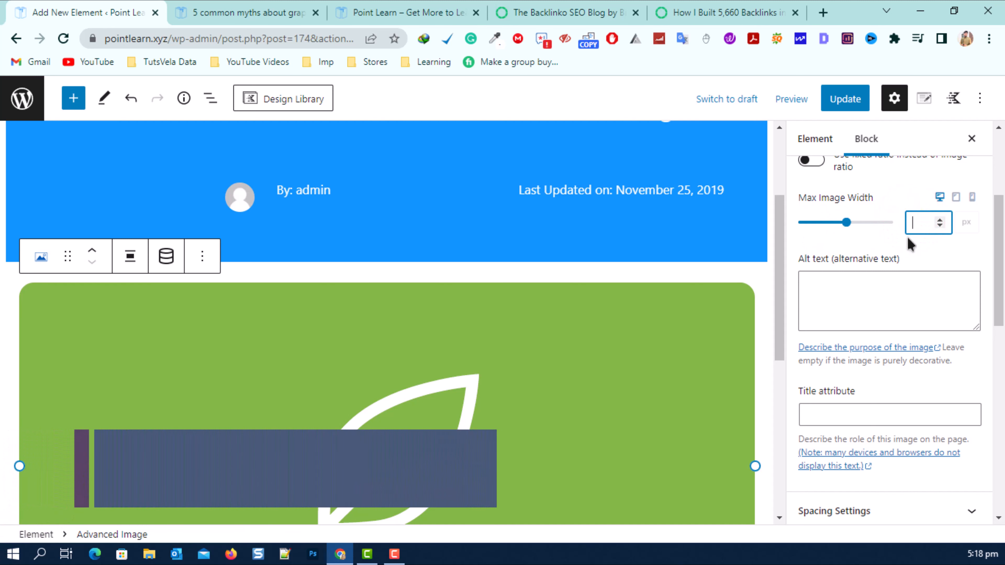
# Step: Give the featured image a fixed Landscape 16:9 size ratio and set its maximum width to 400 px
pyautogui.scroll(5, 899, 255)
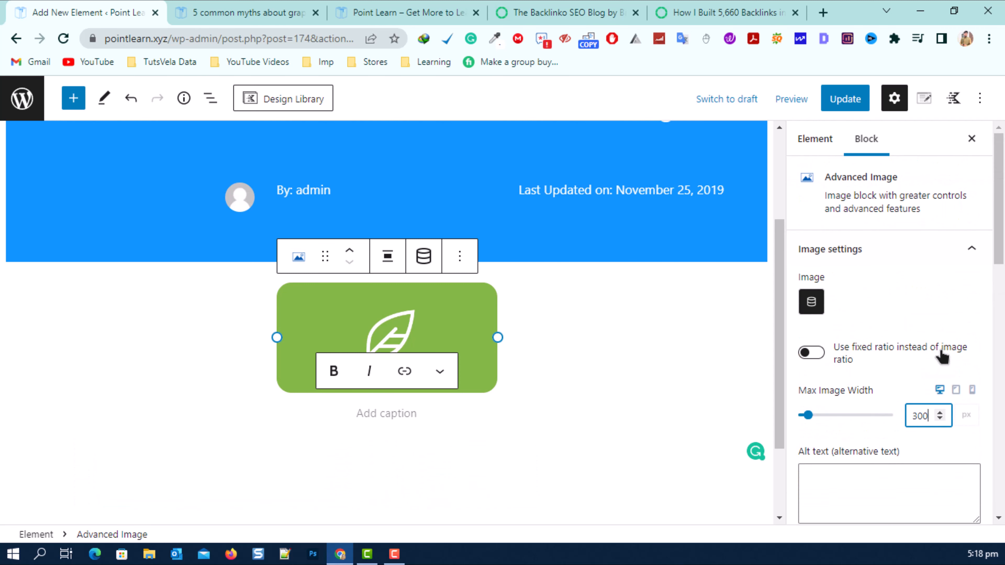
pyautogui.click(808, 354)
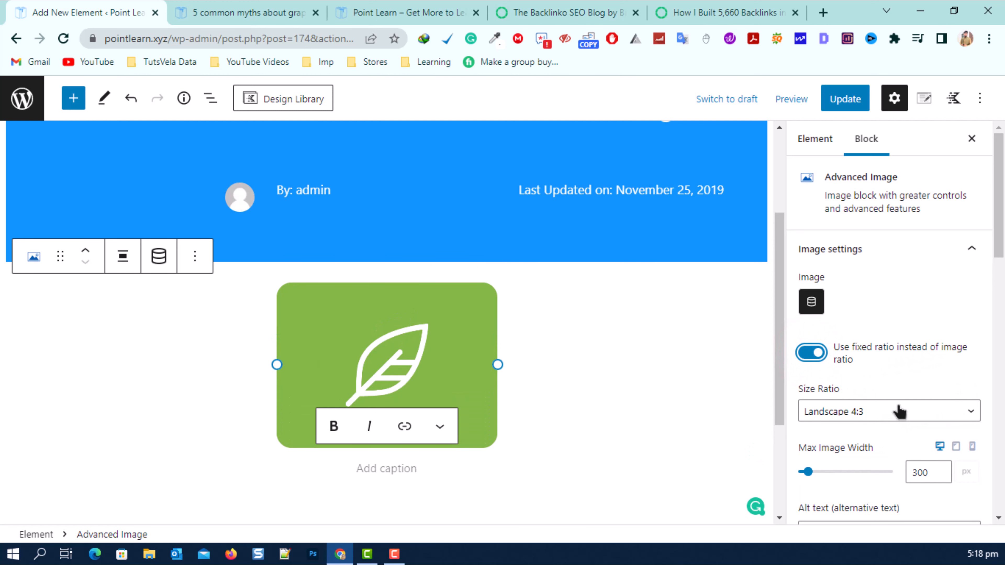
pyautogui.click(899, 412)
pyautogui.click(875, 460)
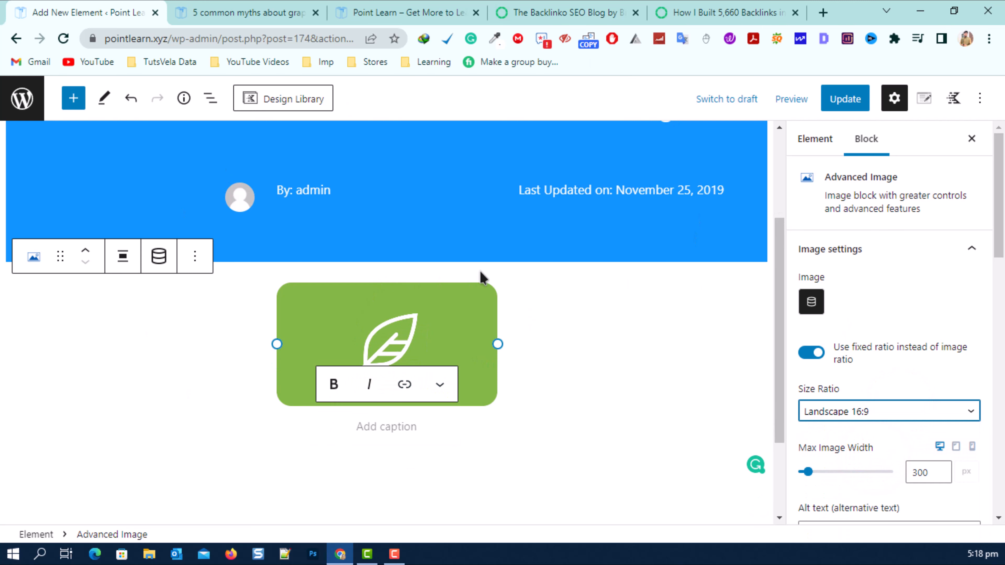
pyautogui.scroll(-3, 927, 374)
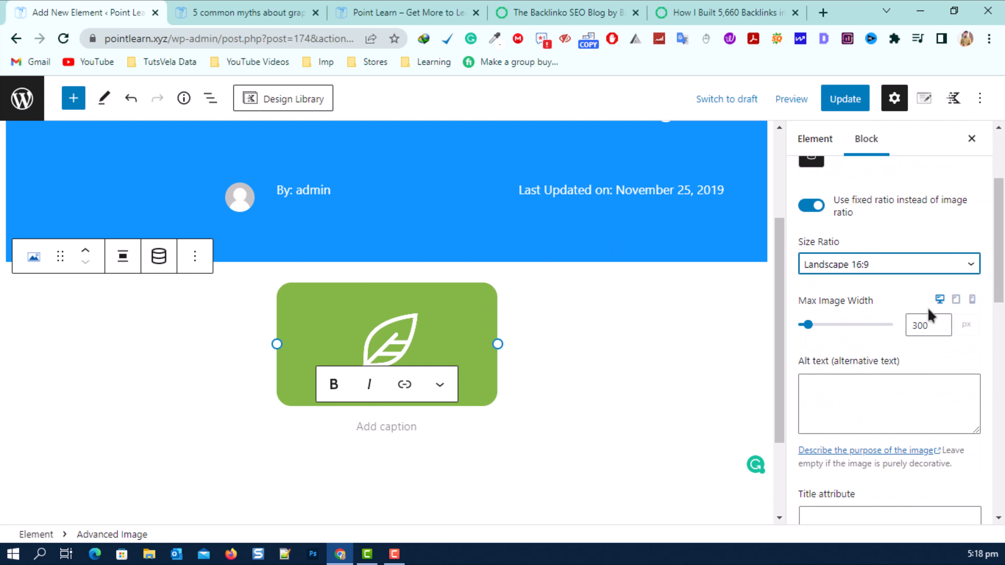
pyautogui.doubleClick(926, 325)
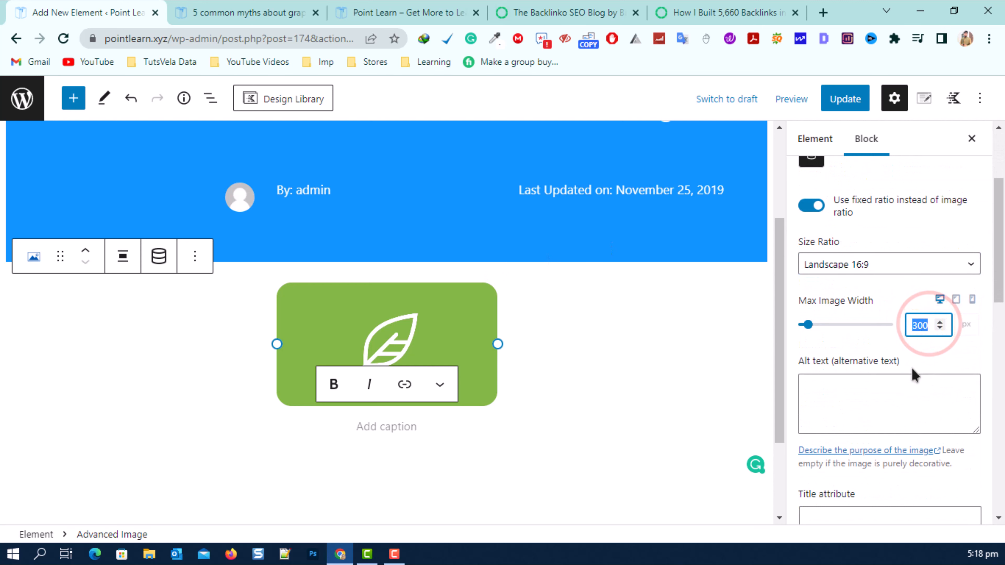
pyautogui.write('400')
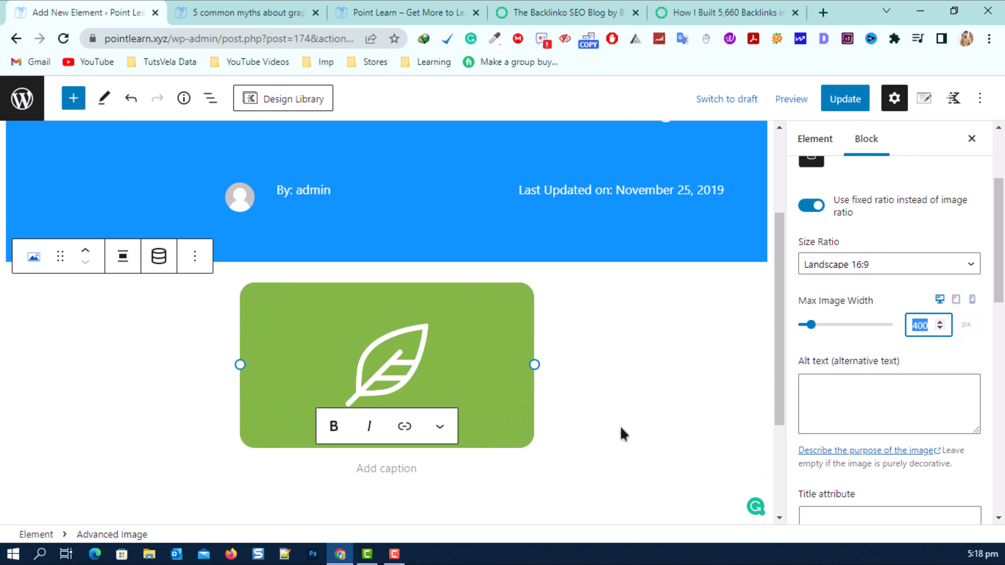
# Step: Set the Advanced Image block's top margin to -150 px so the image overlaps the blue header row
pyautogui.scroll(-10, 922, 249)
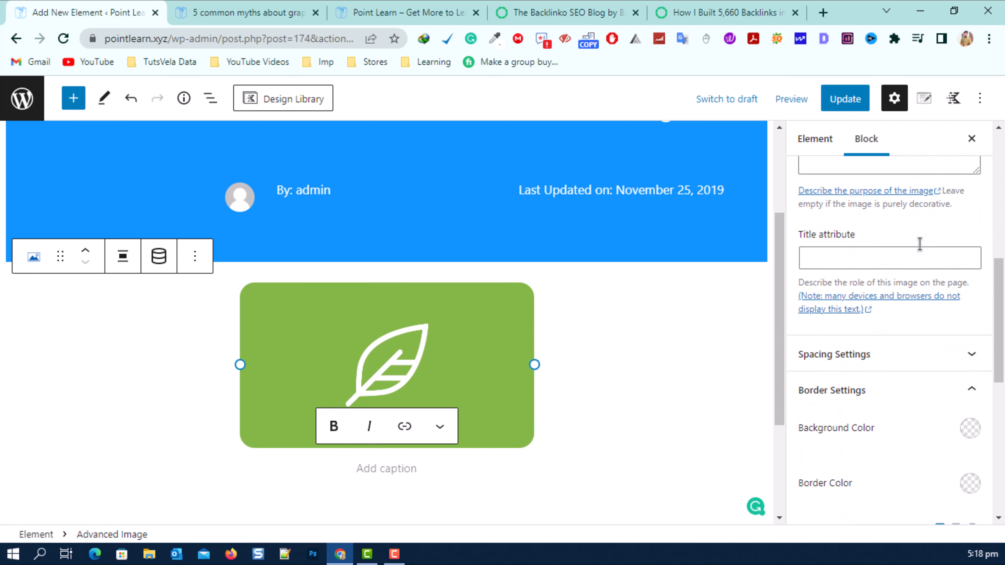
pyautogui.scroll(1, 920, 246)
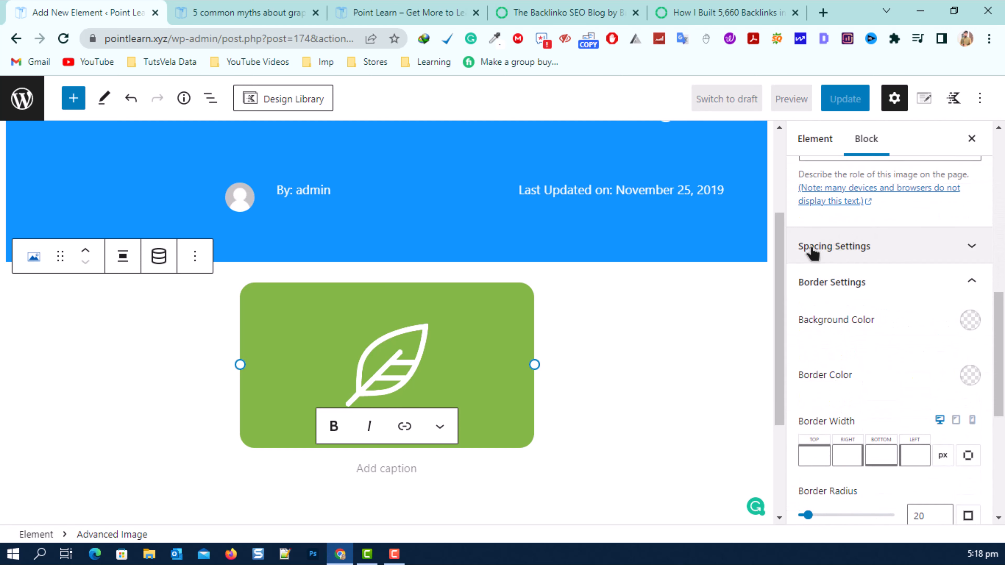
pyautogui.click(951, 253)
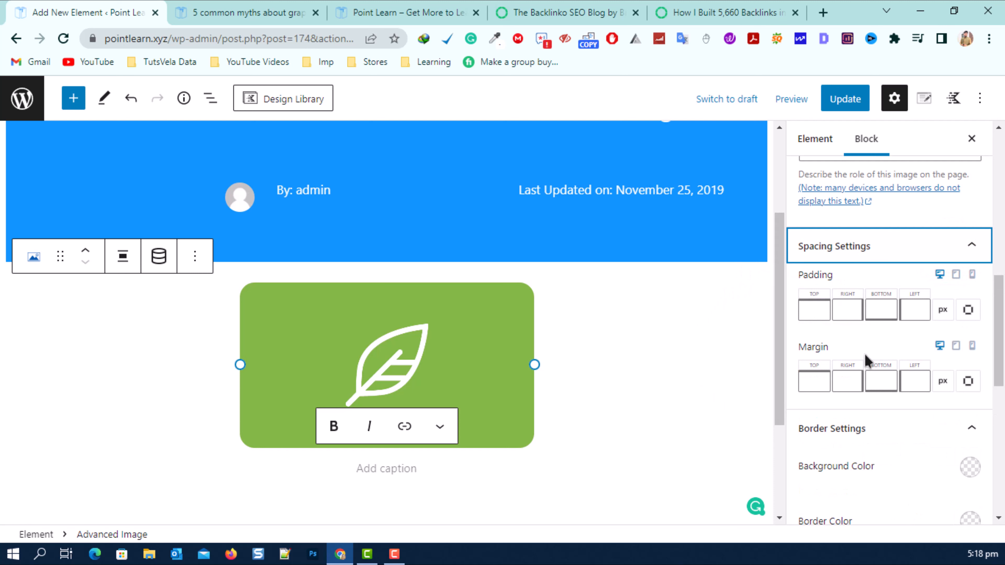
pyautogui.click(876, 379)
pyautogui.click(819, 378)
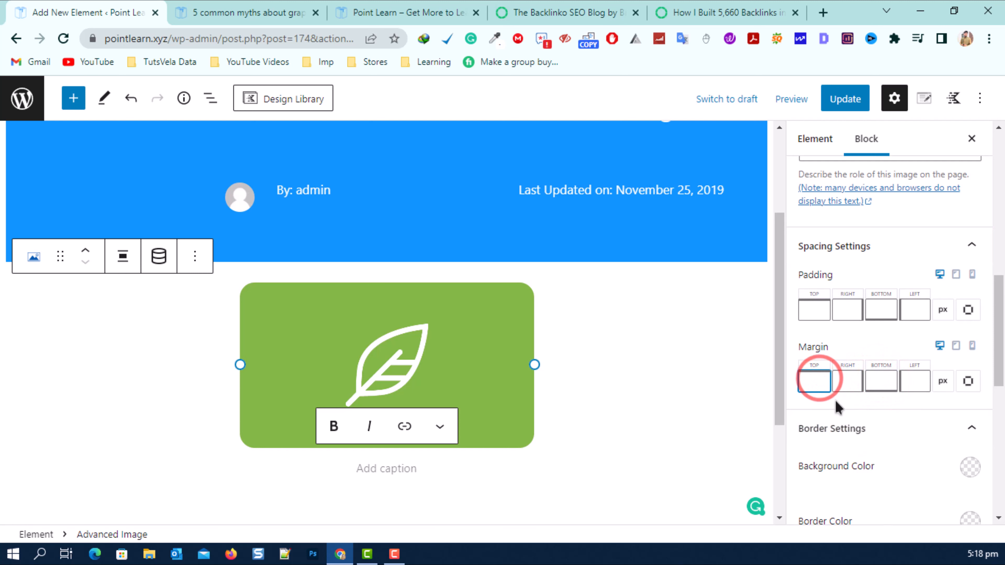
pyautogui.write('-150')
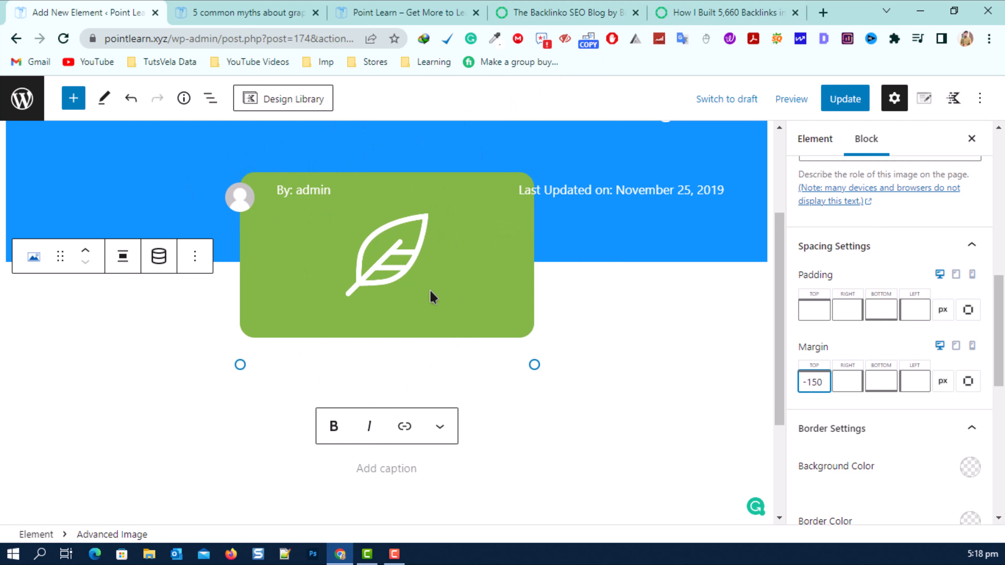
# Step: Select the Row Layout block that holds the title and set its bottom padding to 150 px
pyautogui.scroll(3, 319, 268)
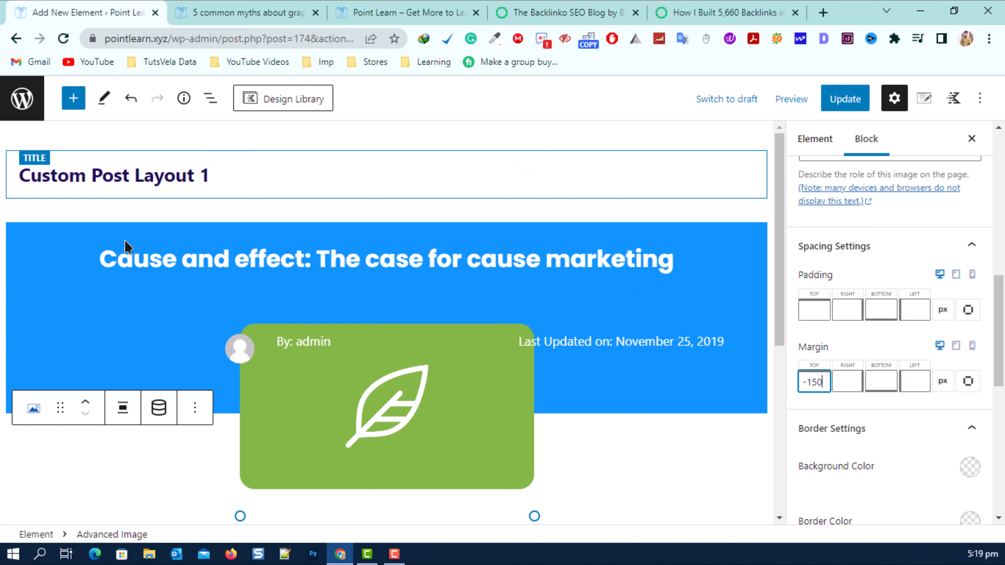
pyautogui.click(210, 98)
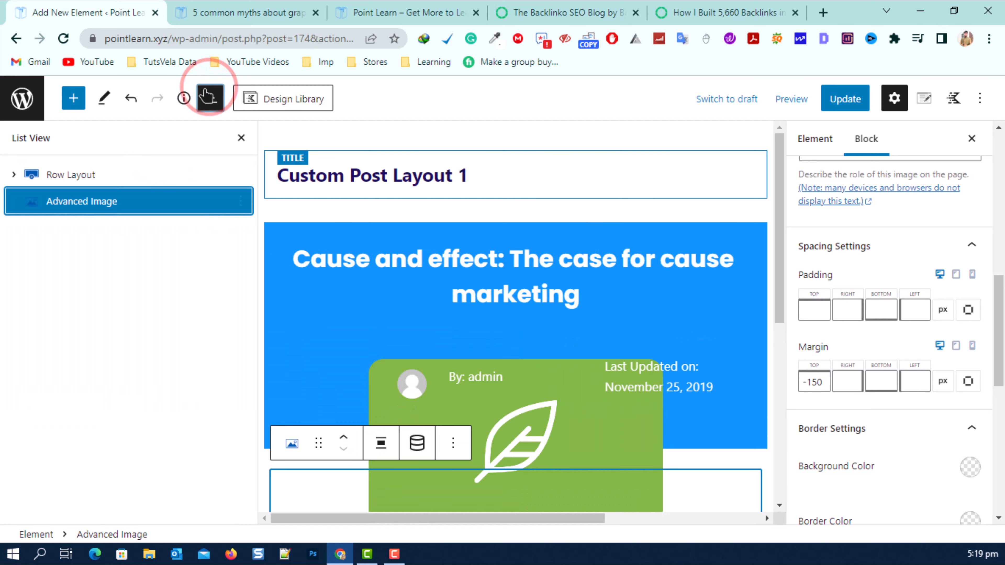
pyautogui.click(97, 175)
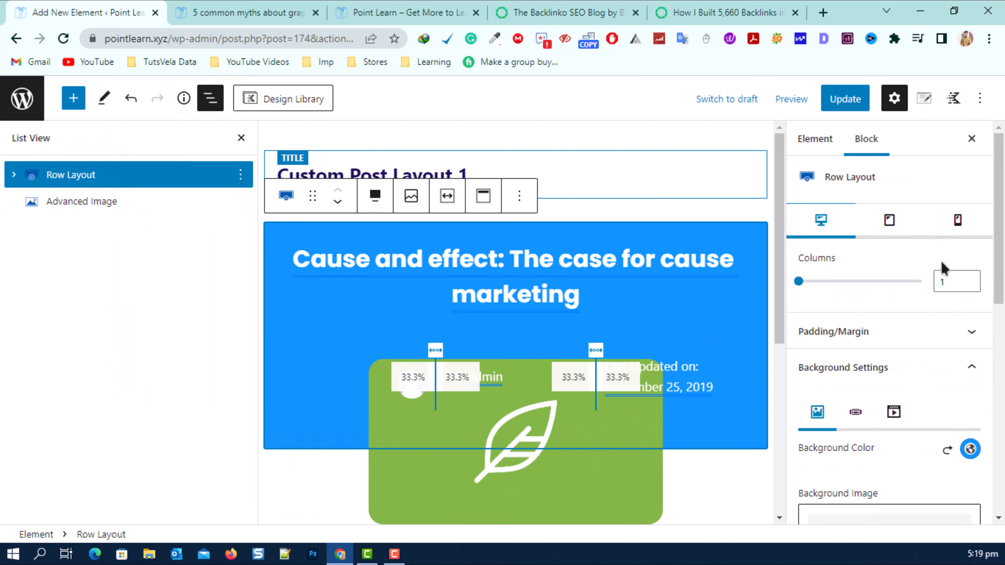
pyautogui.scroll(-3, 893, 330)
pyautogui.scroll(1, 871, 301)
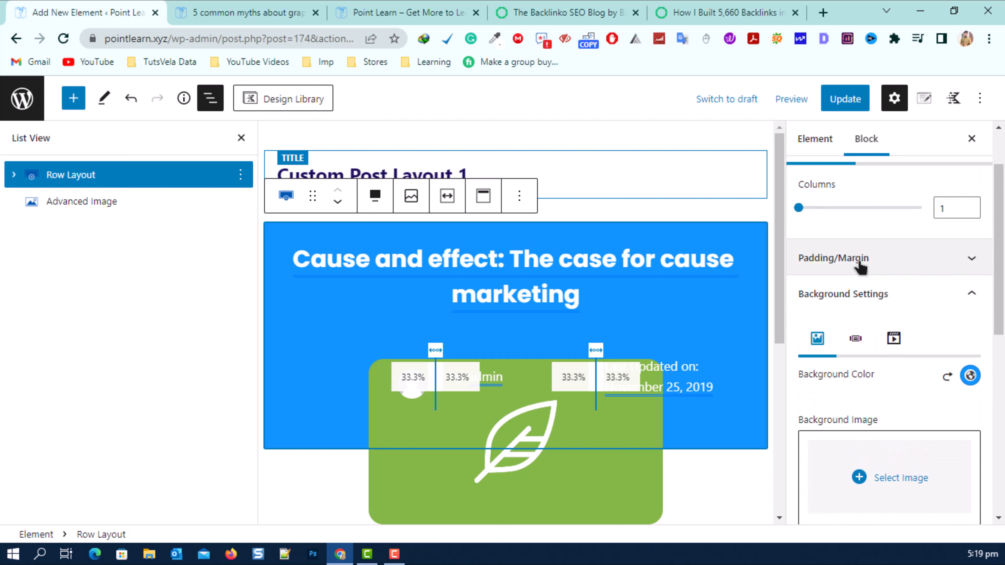
pyautogui.click(859, 266)
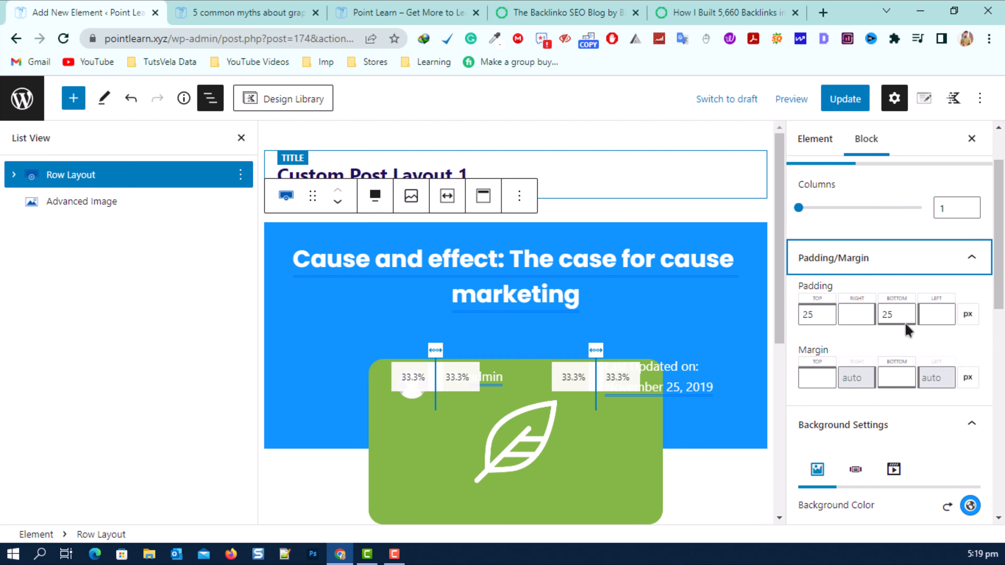
pyautogui.click(892, 315)
pyautogui.doubleClick(893, 315)
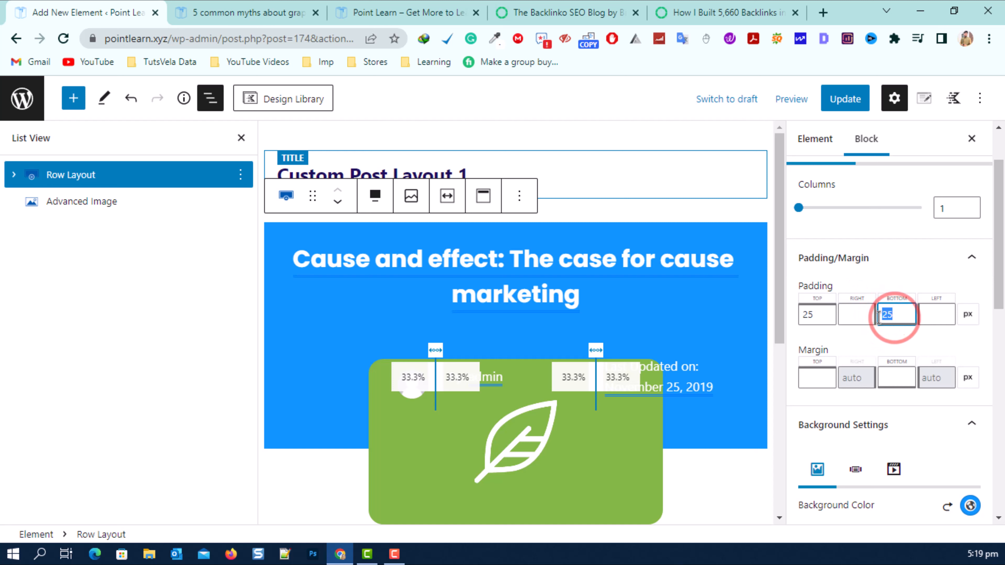
pyautogui.write('25')
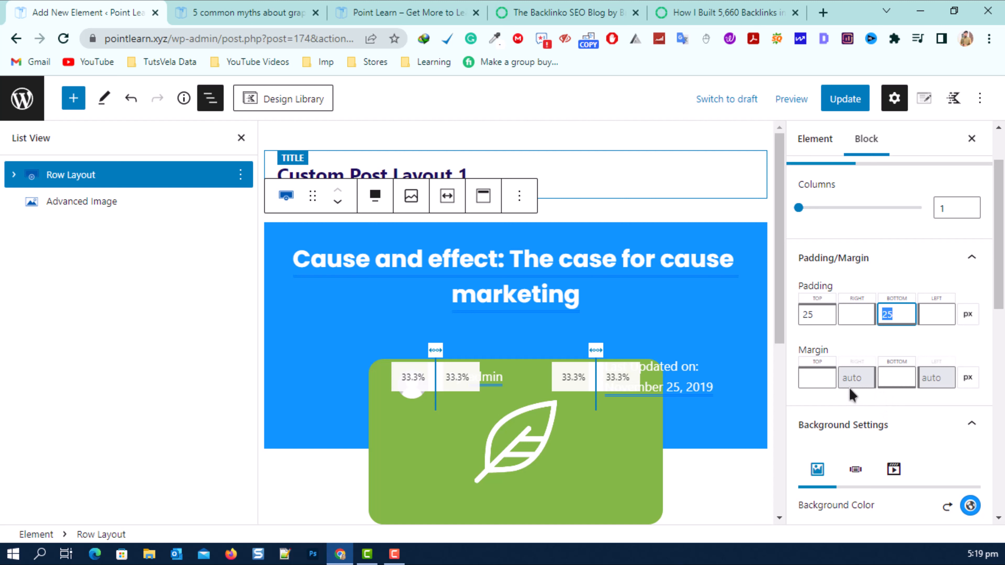
pyautogui.write('150')
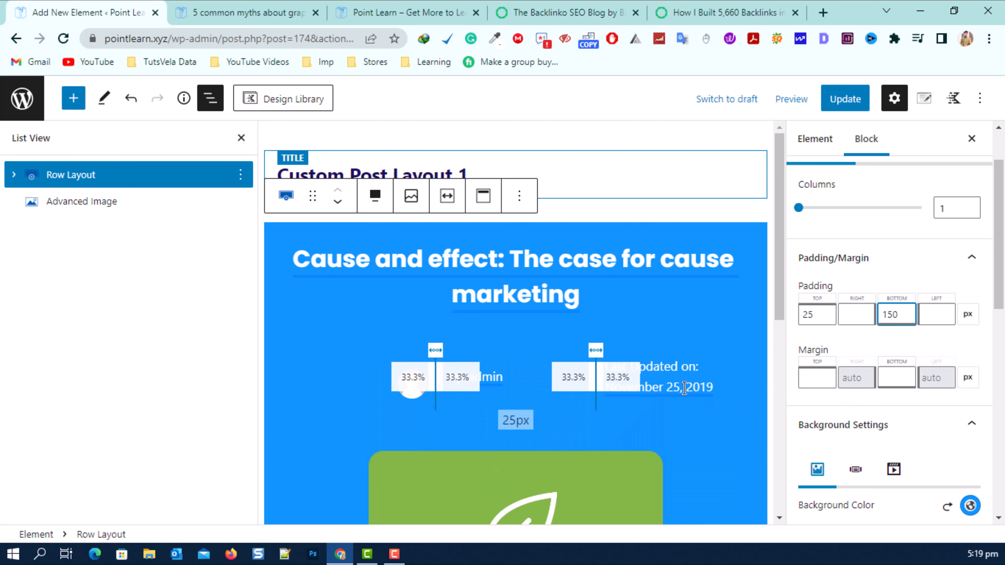
# Step: Reduce the Row Layout's bottom padding to 110 px
pyautogui.scroll(-5, 556, 376)
pyautogui.scroll(3, 546, 374)
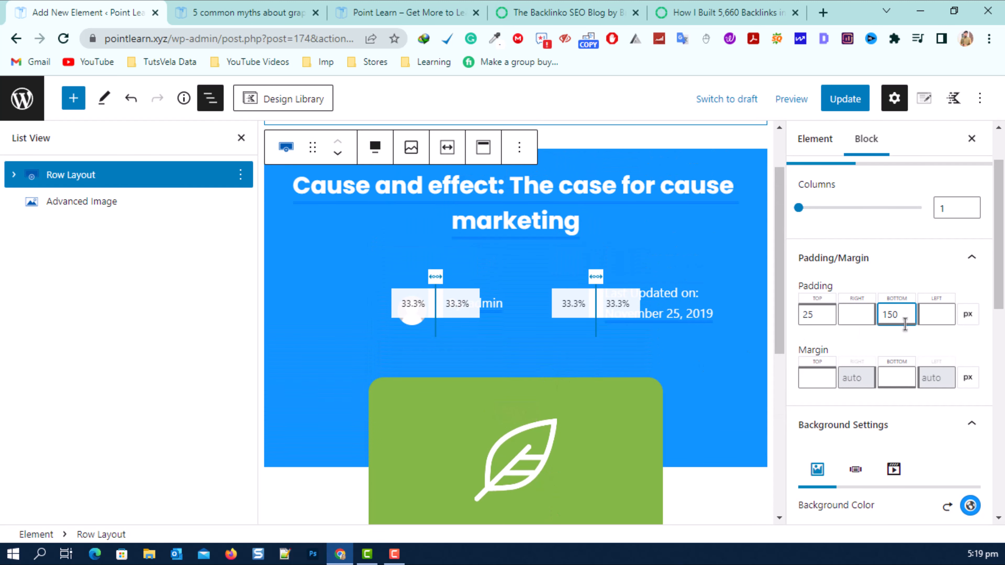
pyautogui.doubleClick(891, 316)
pyautogui.write('130')
pyautogui.doubleClick(896, 316)
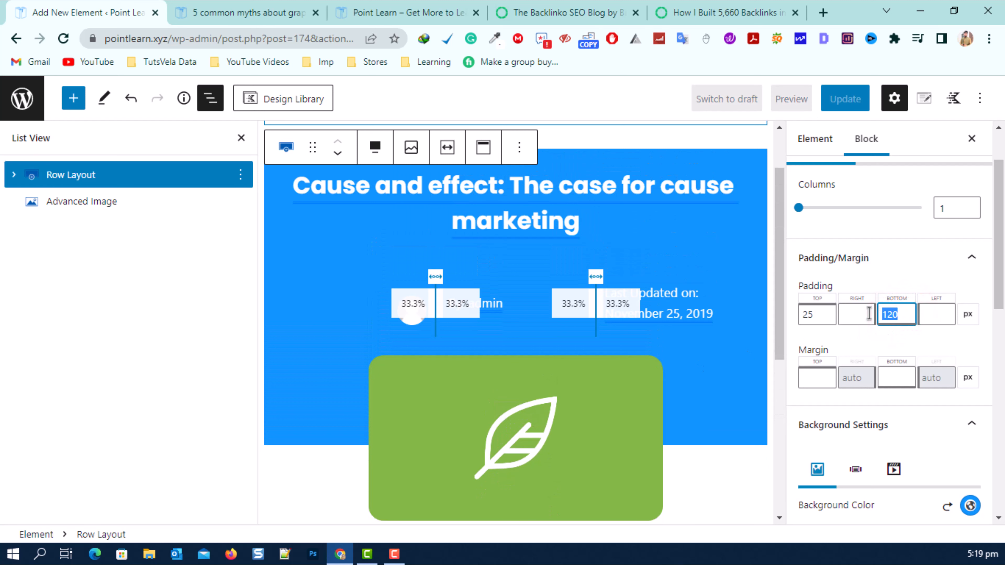
pyautogui.write('110')
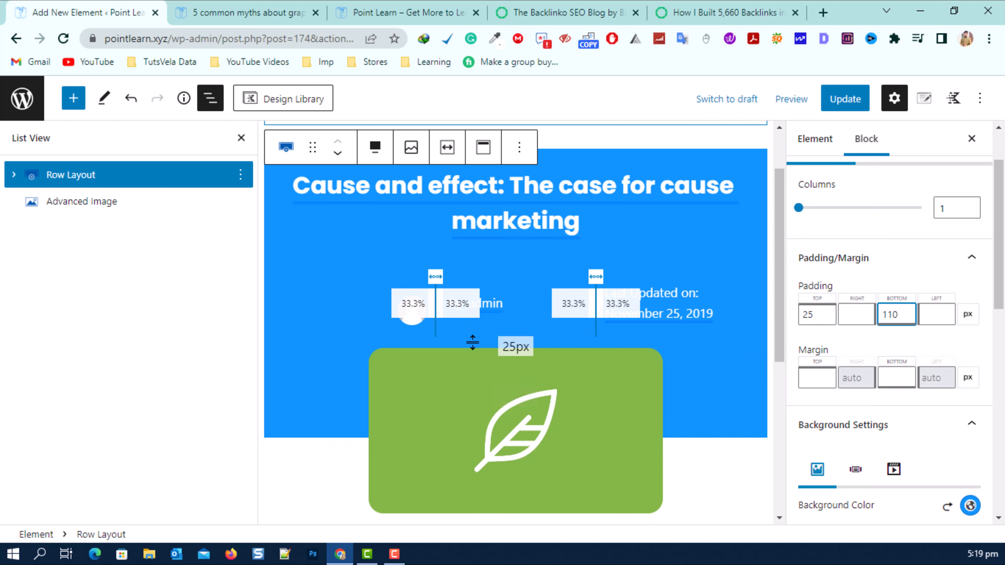
# Step: Update the element, then reload the "5 common myths about graphic design" post to check the header layout
pyautogui.click(838, 105)
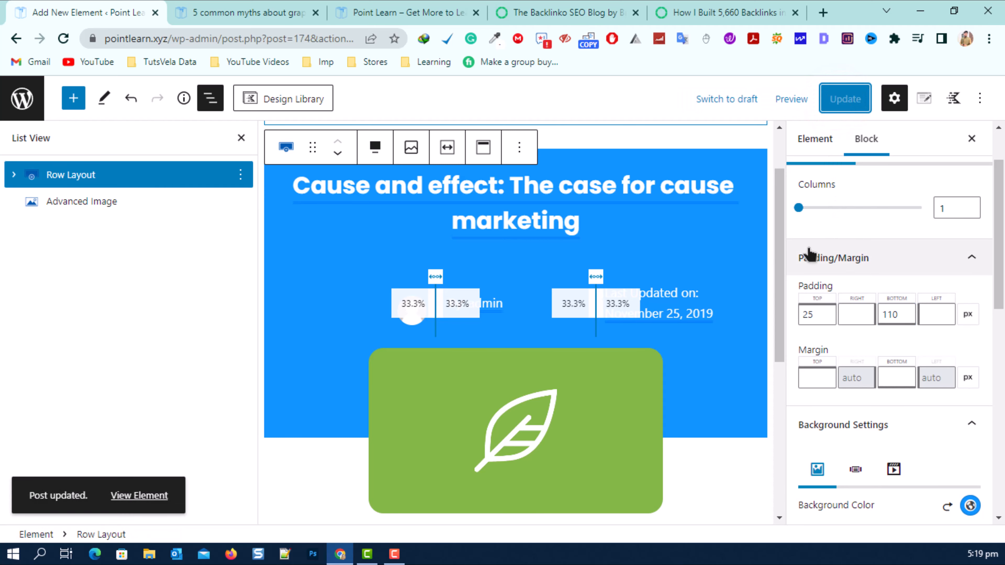
pyautogui.click(431, 11)
pyautogui.click(182, 11)
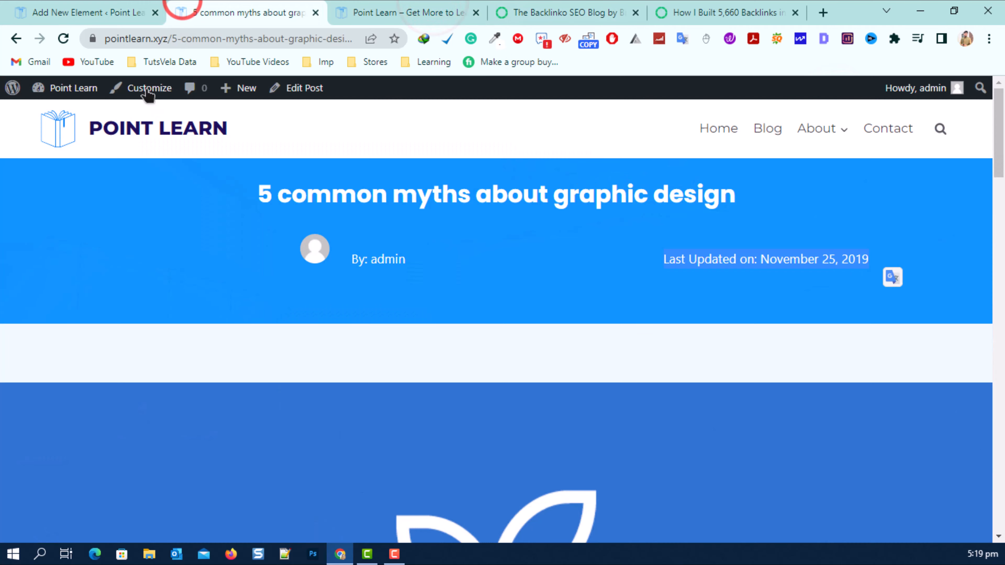
pyautogui.click(64, 39)
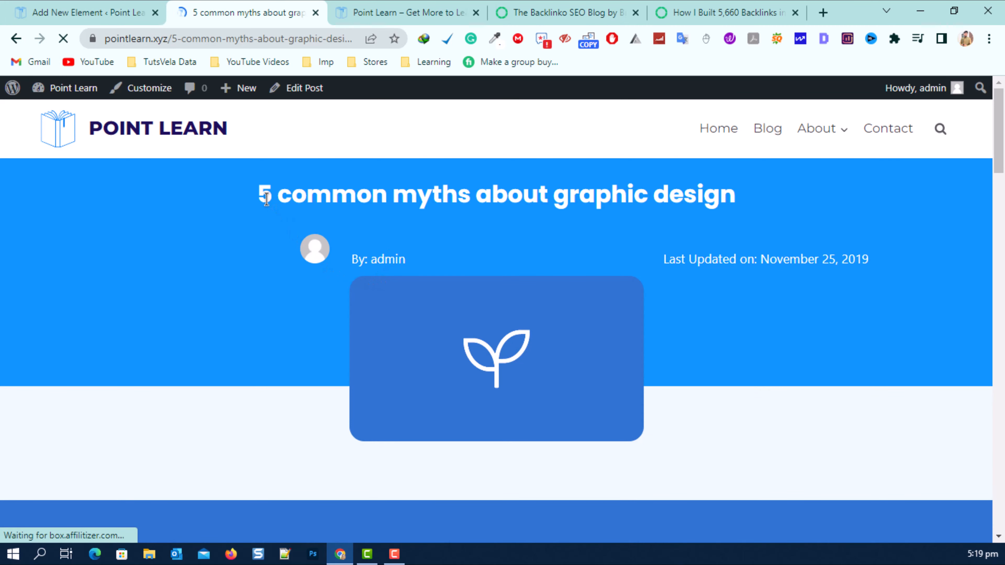
pyautogui.moveTo(259, 188); pyautogui.dragTo(798, 192)
pyautogui.click(521, 235)
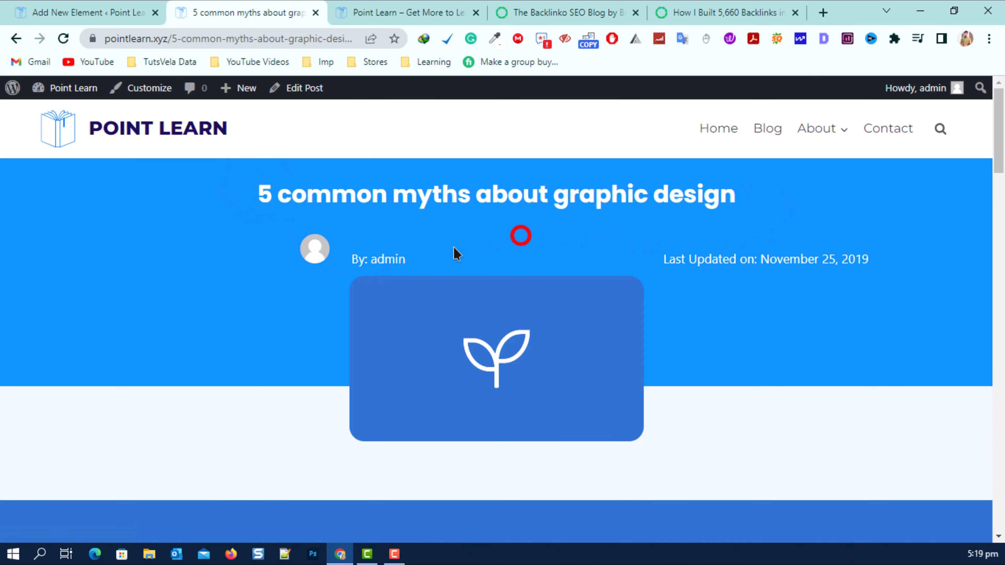
# Step: Examine the author and date line in the Backlinko article, and open the Row Layout's bottom padding for editing in the element editor
pyautogui.click(667, 12)
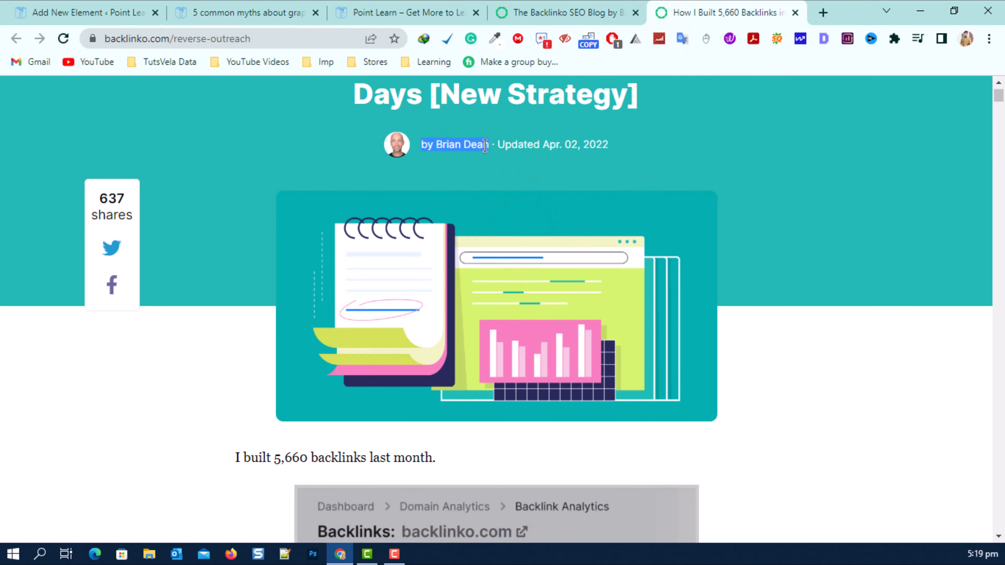
pyautogui.moveTo(372, 136); pyautogui.dragTo(530, 144)
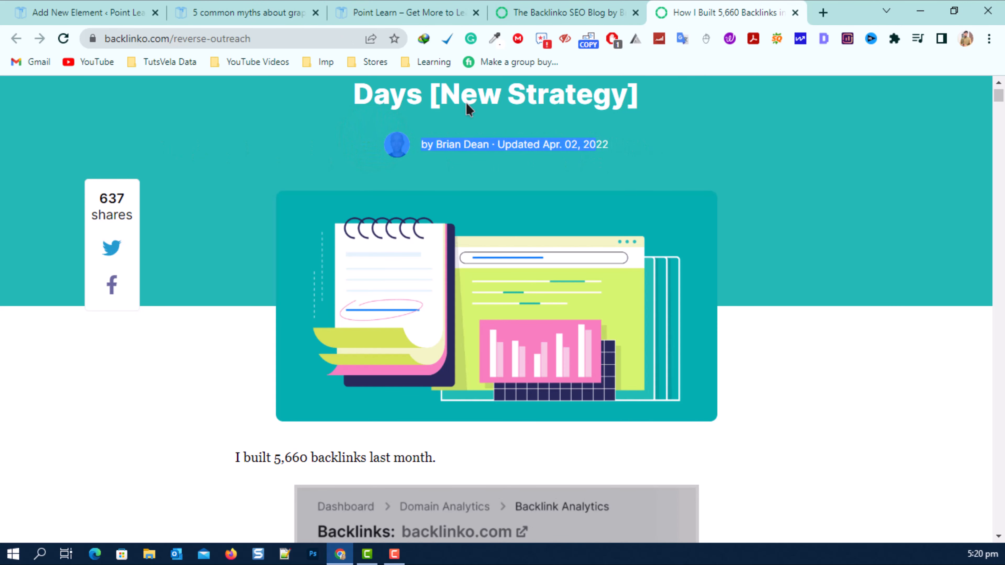
pyautogui.click(193, 2)
pyautogui.click(127, 10)
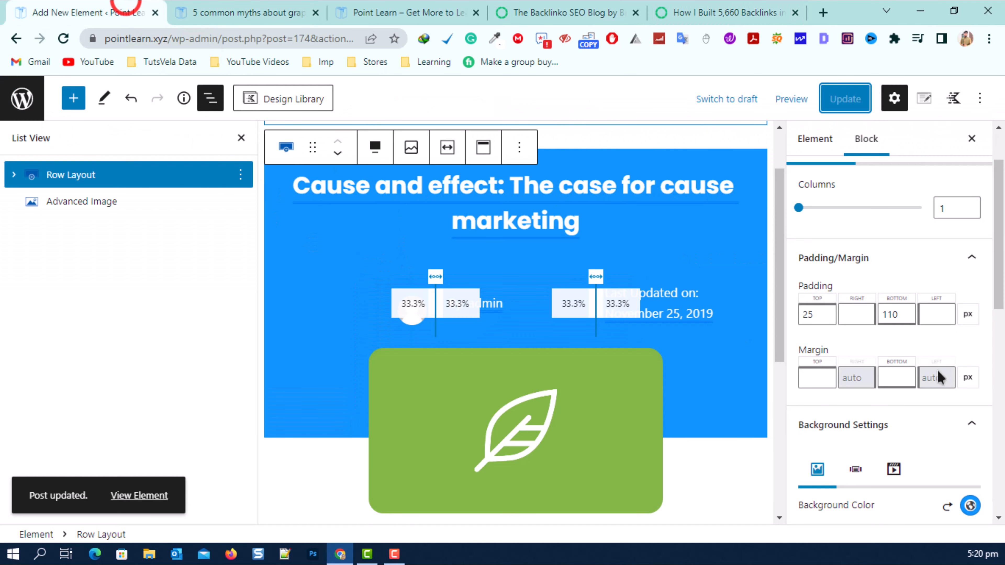
pyautogui.moveTo(893, 310); pyautogui.dragTo(879, 314)
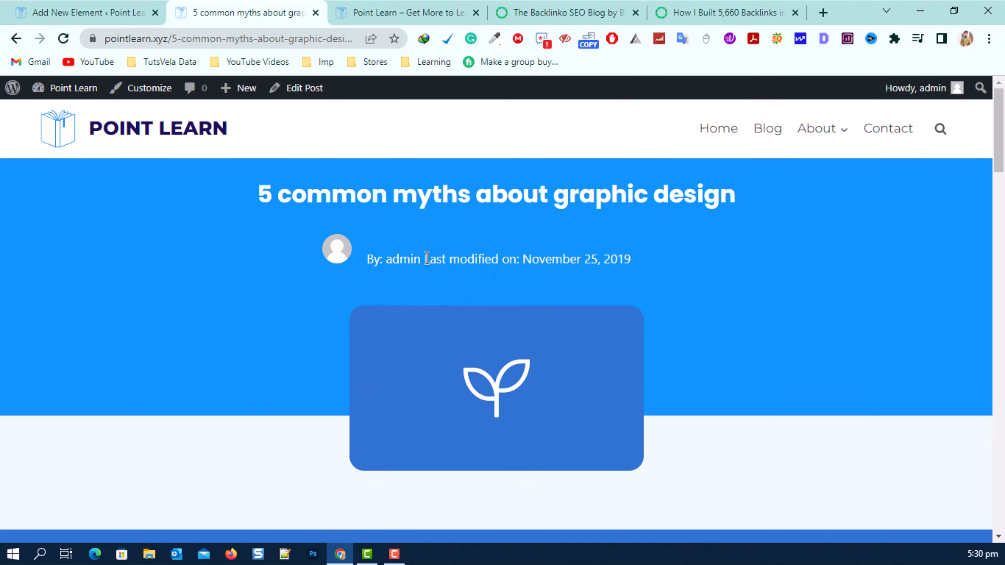
# Step: Check the author and last-modified line on the "5 common myths about graphic design" post, and return to the element editor
pyautogui.moveTo(425, 259); pyautogui.dragTo(652, 260)
pyautogui.click(651, 260)
pyautogui.click(112, 12)
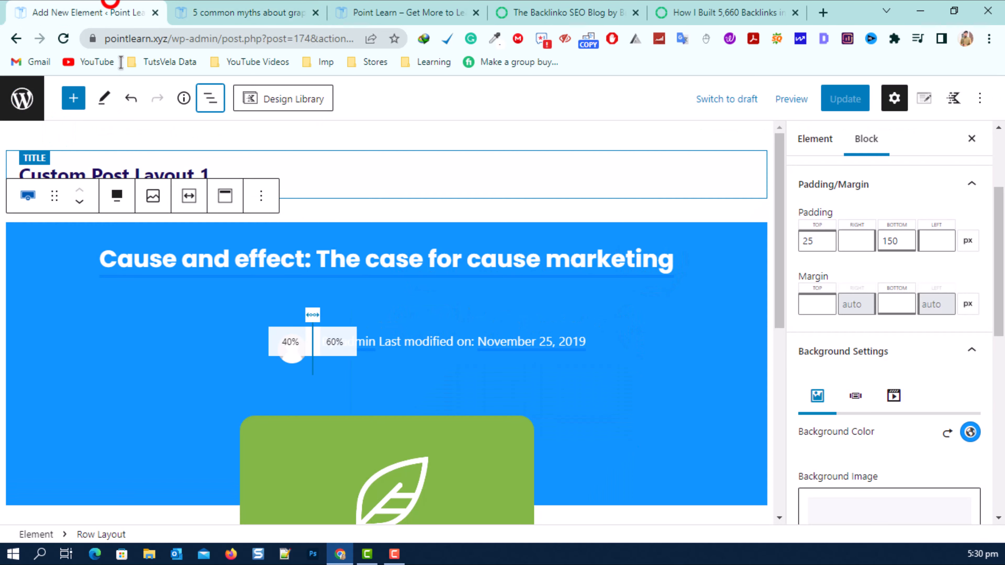
# Step: Remove the nested Row Layout that holds the author and date line from the header row's section
pyautogui.click(210, 100)
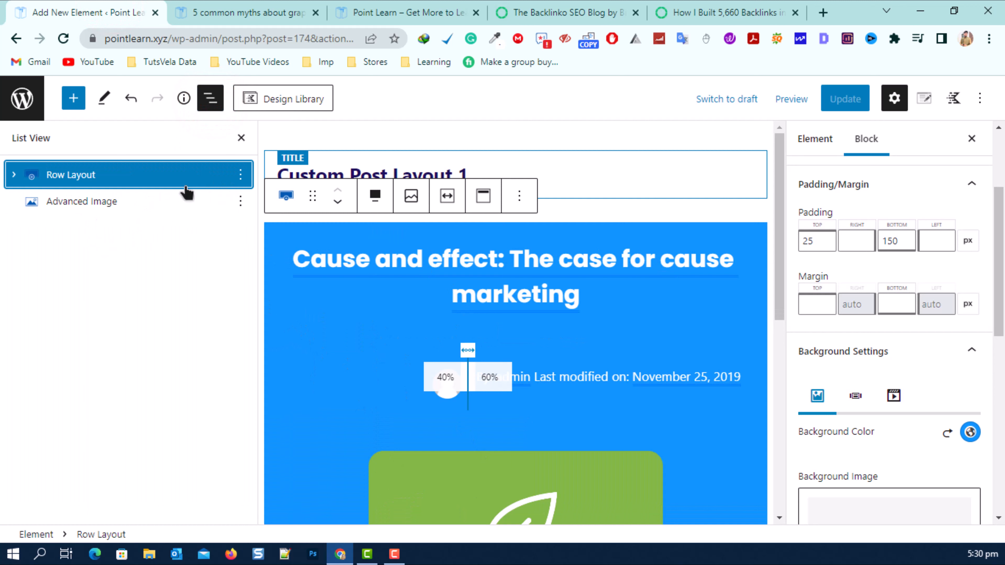
pyautogui.click(14, 174)
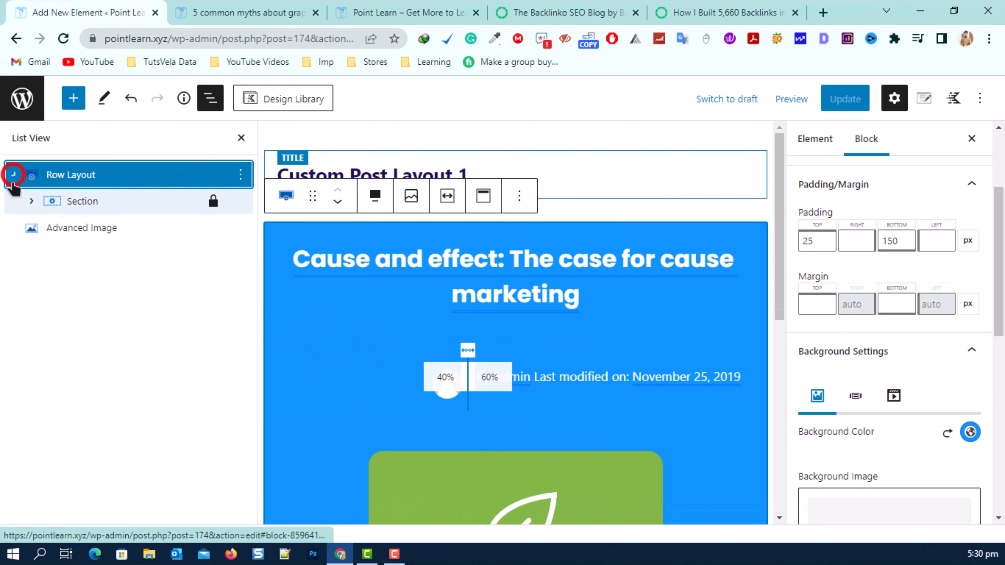
pyautogui.click(31, 201)
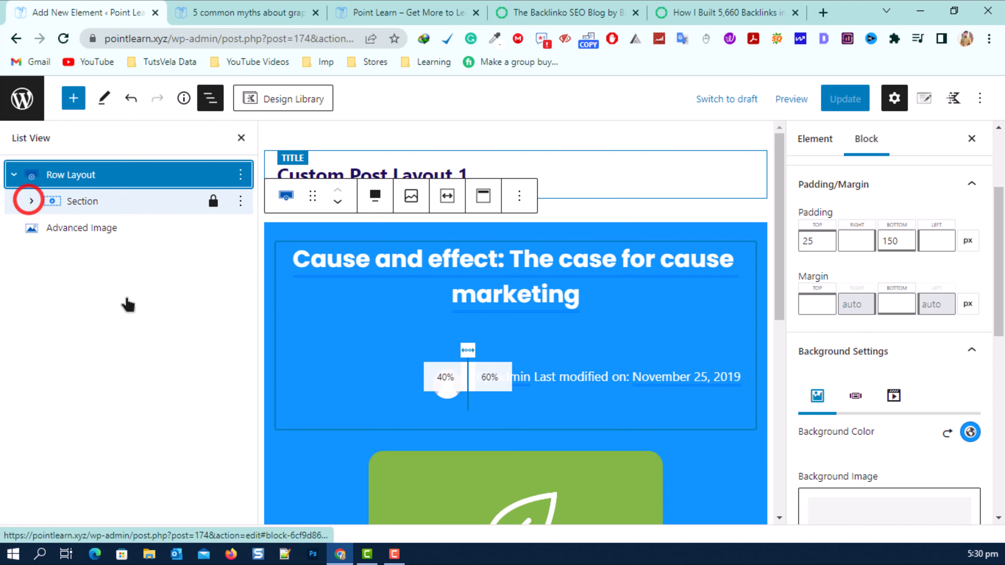
pyautogui.click(241, 254)
pyautogui.scroll(-2, 277, 522)
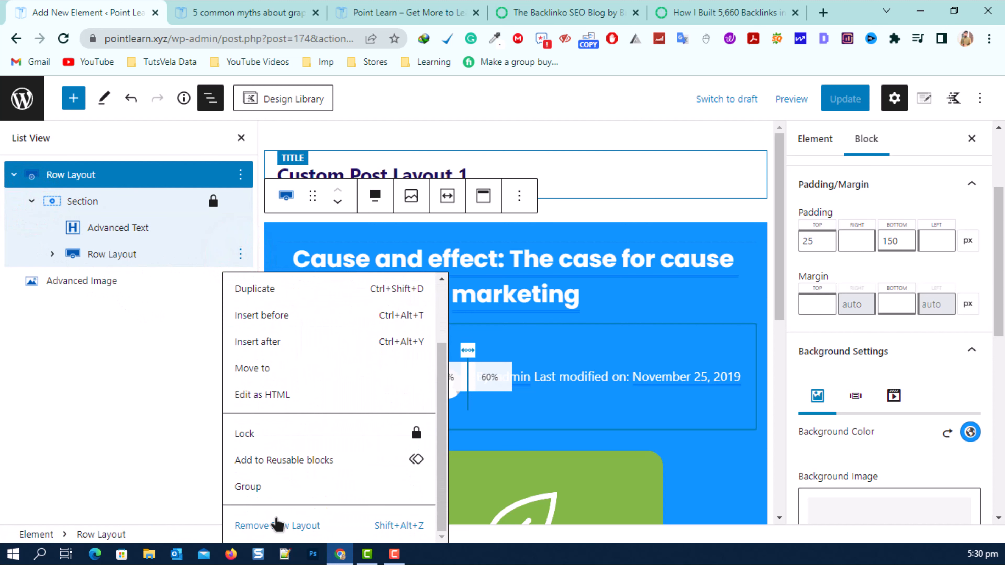
pyautogui.click(273, 525)
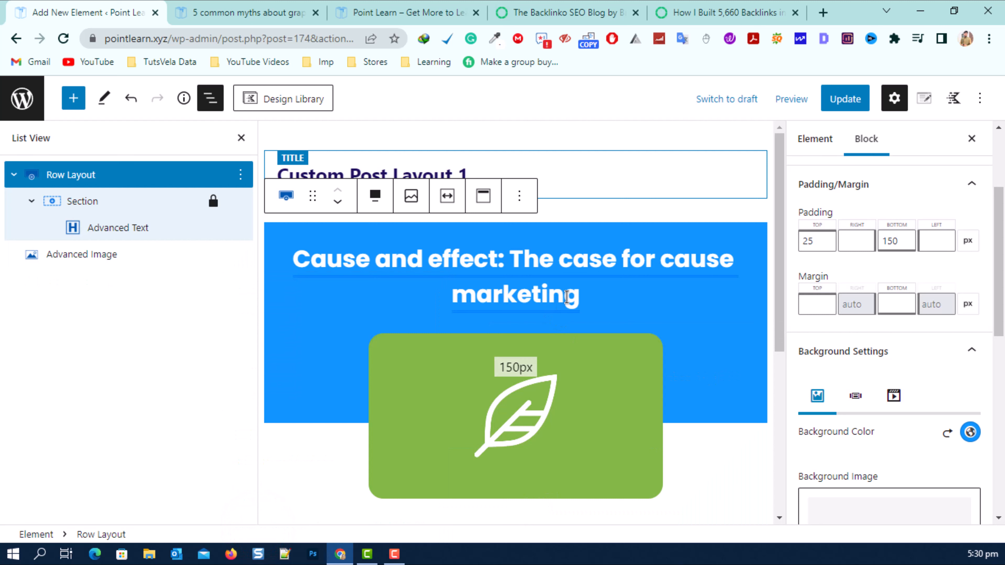
# Step: Insert a Row Layout block below the post title with the three-column Center Heavy 25/50/25 layout
pyautogui.click(594, 295)
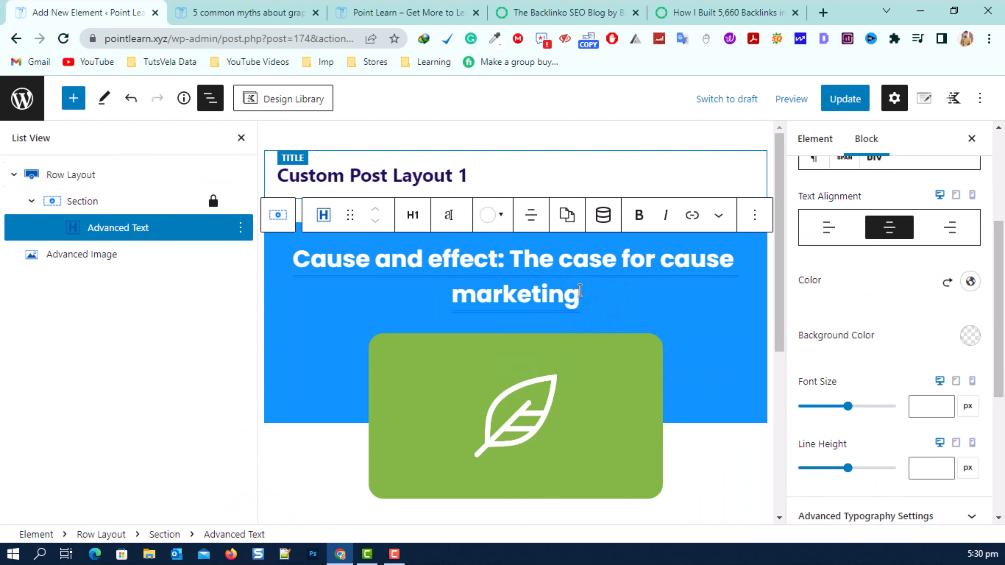
pyautogui.press('Return')
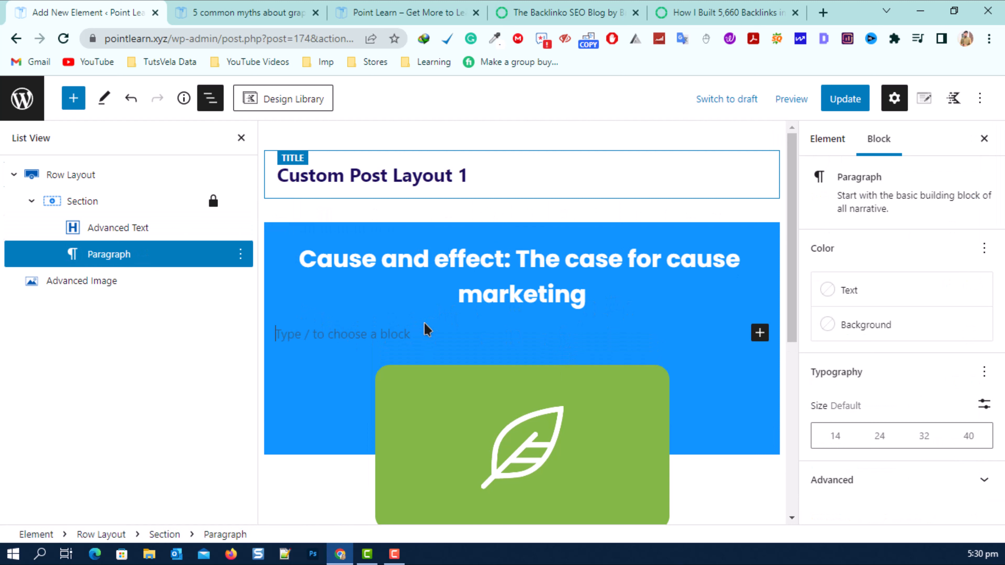
pyautogui.write('/row')
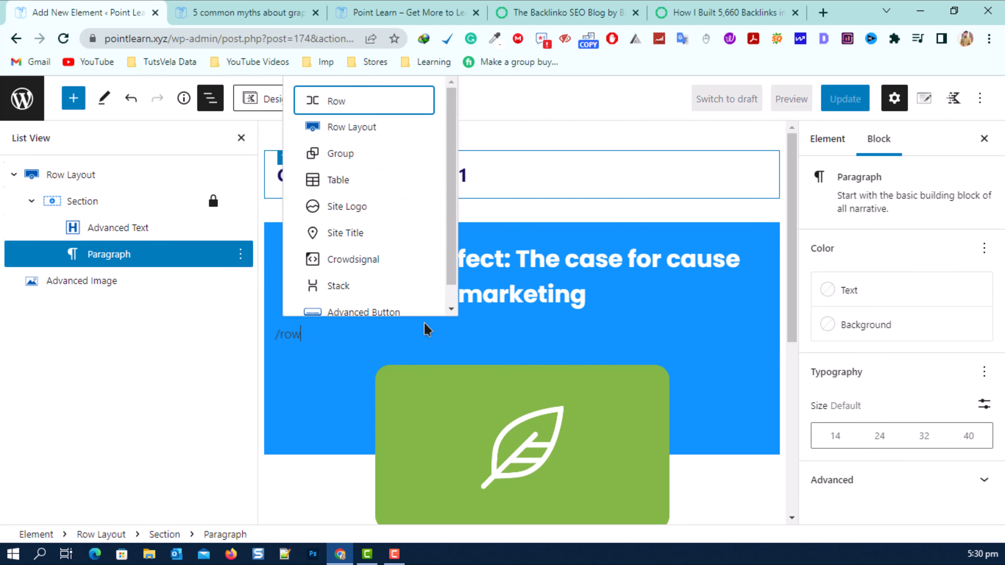
pyautogui.click(339, 126)
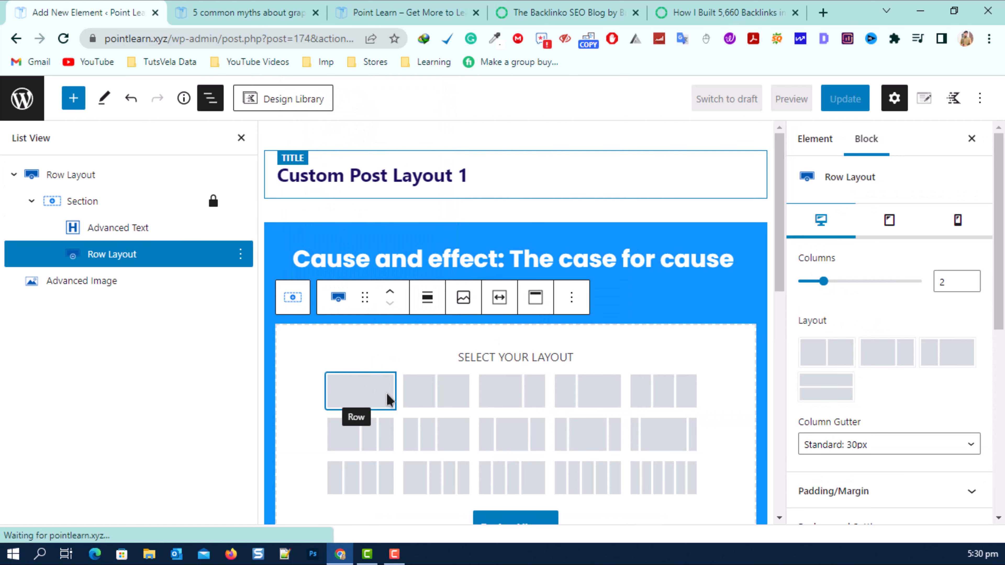
pyautogui.click(390, 400)
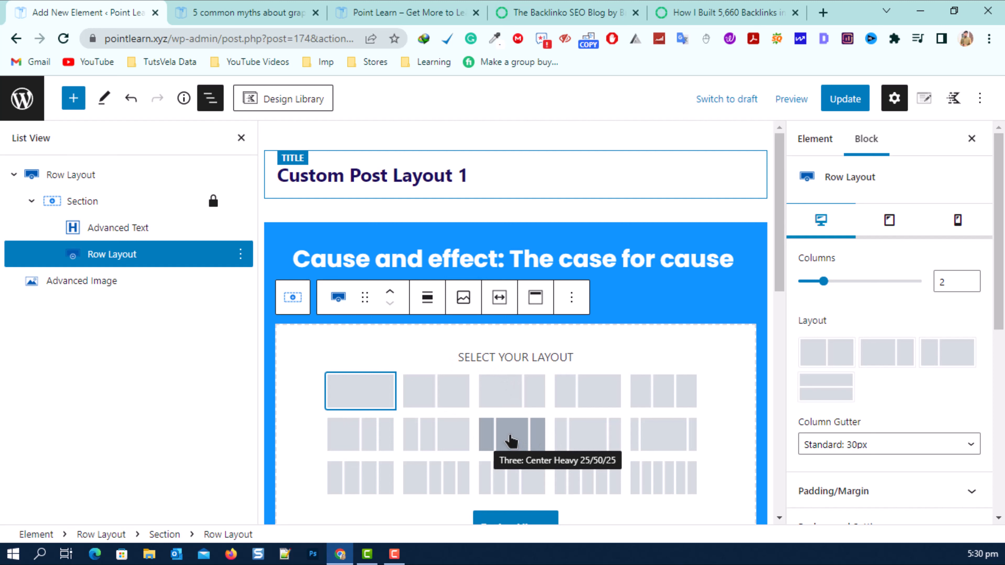
pyautogui.click(511, 440)
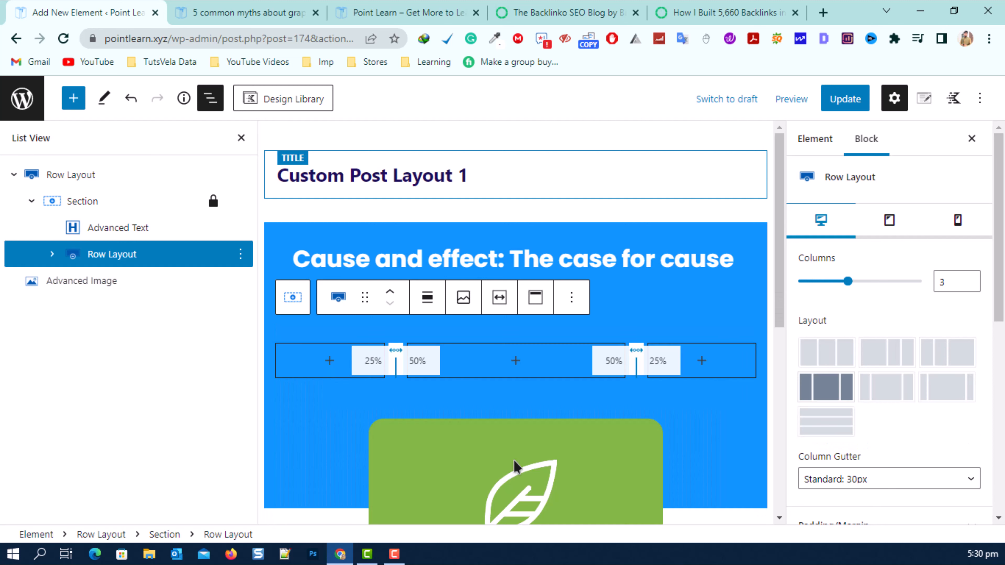
# Step: Add a nested Row Layout with two equal 50/50 columns inside the middle section of the three-column row
pyautogui.click(512, 361)
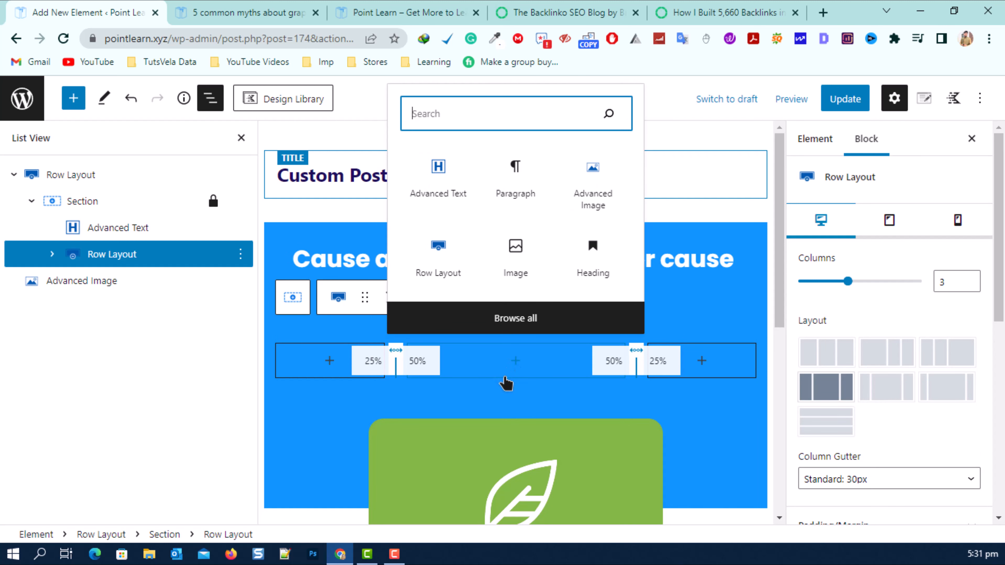
pyautogui.click(442, 263)
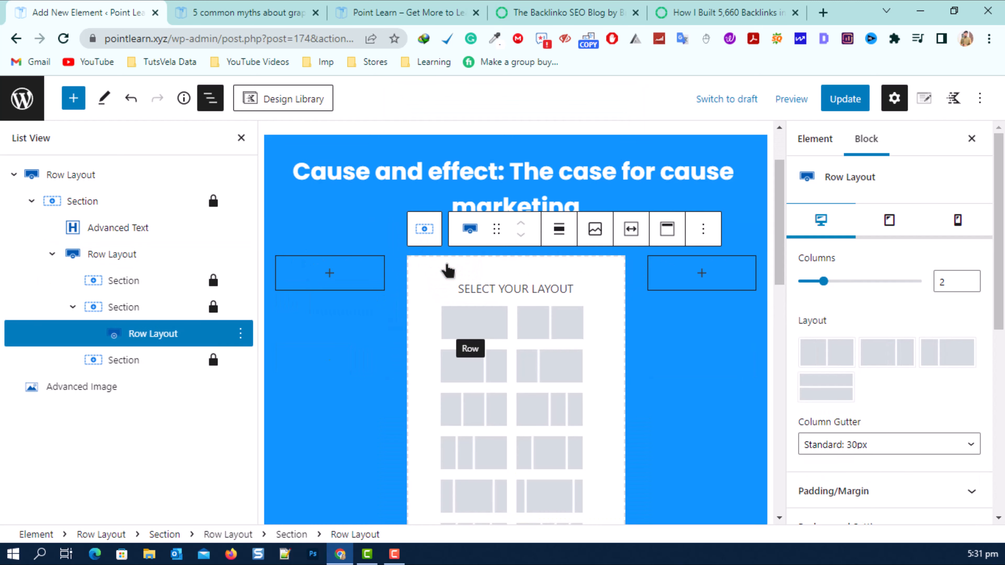
pyautogui.click(549, 320)
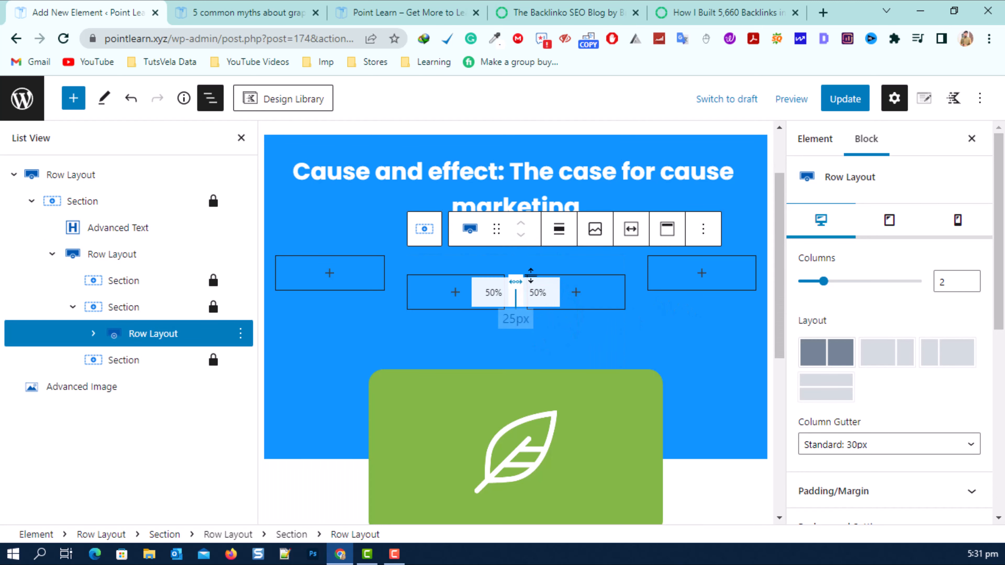
# Step: Insert an Advanced Image block in the first column of the nested 50/50 row
pyautogui.click(453, 289)
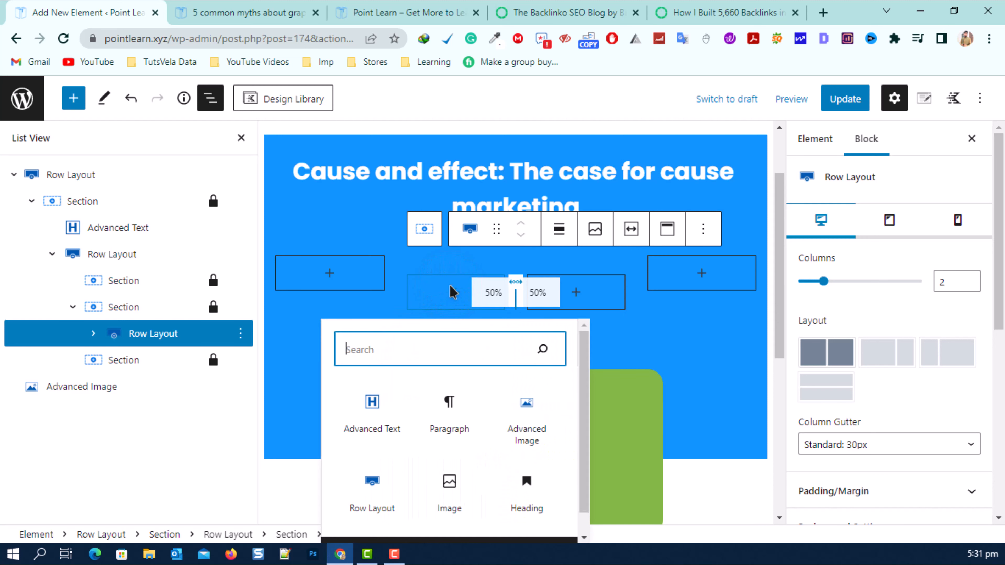
pyautogui.write('s')
pyautogui.press('BackSpace')
pyautogui.write('adb')
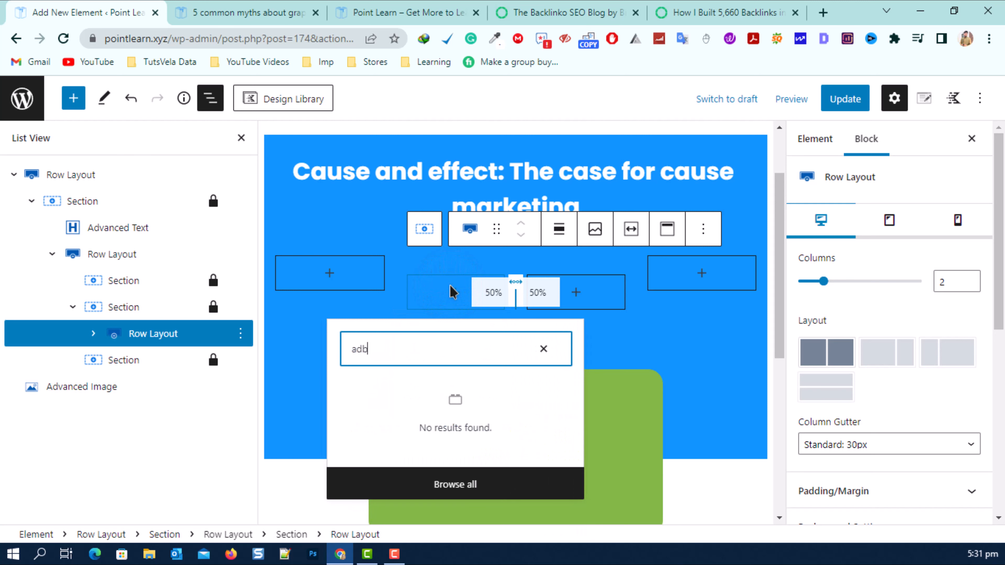
pyautogui.press('BackSpace')
pyautogui.press('BackSpace')
pyautogui.write('dvan')
pyautogui.click(449, 408)
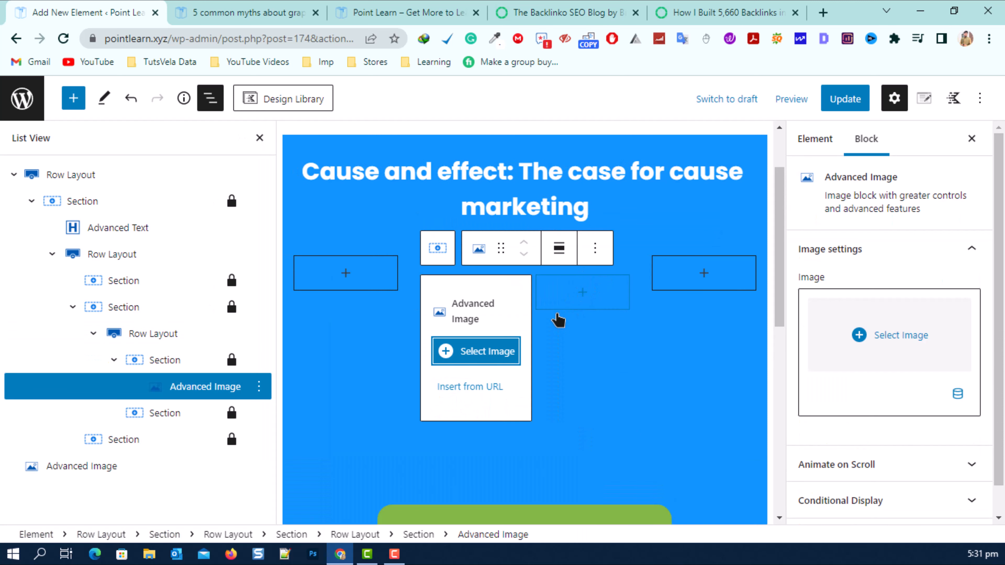
# Step: Insert an Advanced Text block in the second column of the nested 50/50 row
pyautogui.click(572, 292)
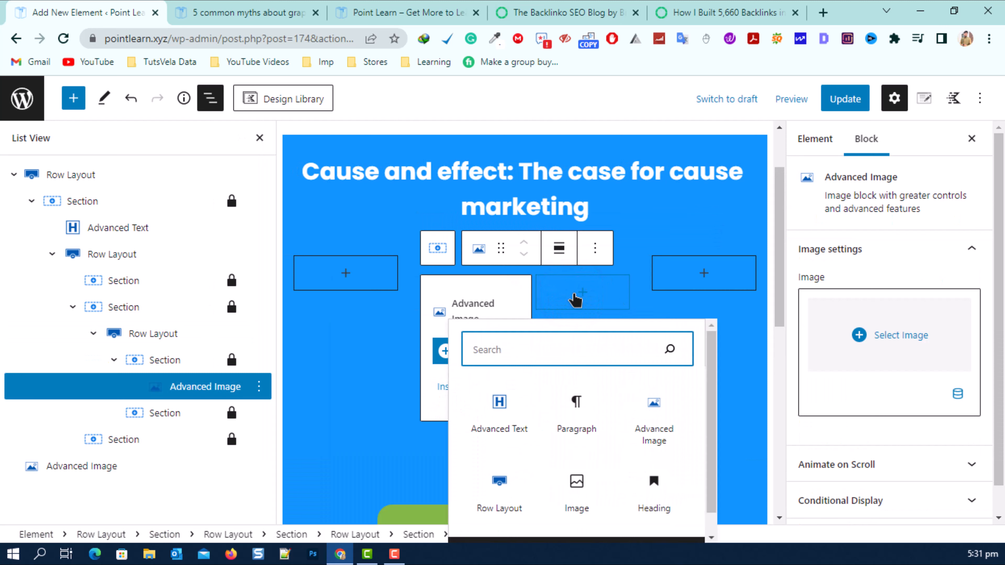
pyautogui.write('a')
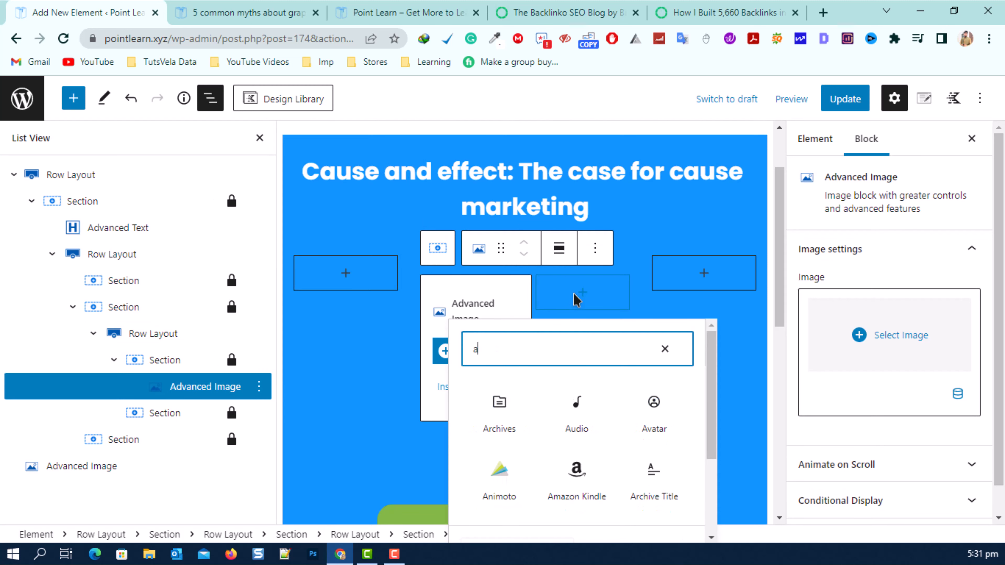
pyautogui.press('BackSpace')
pyautogui.click(498, 410)
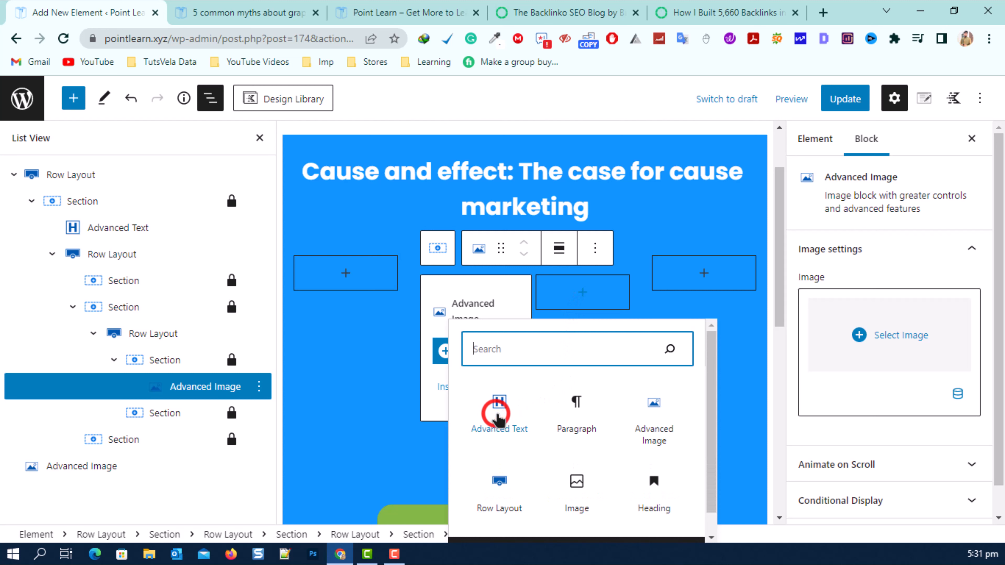
pyautogui.click(499, 416)
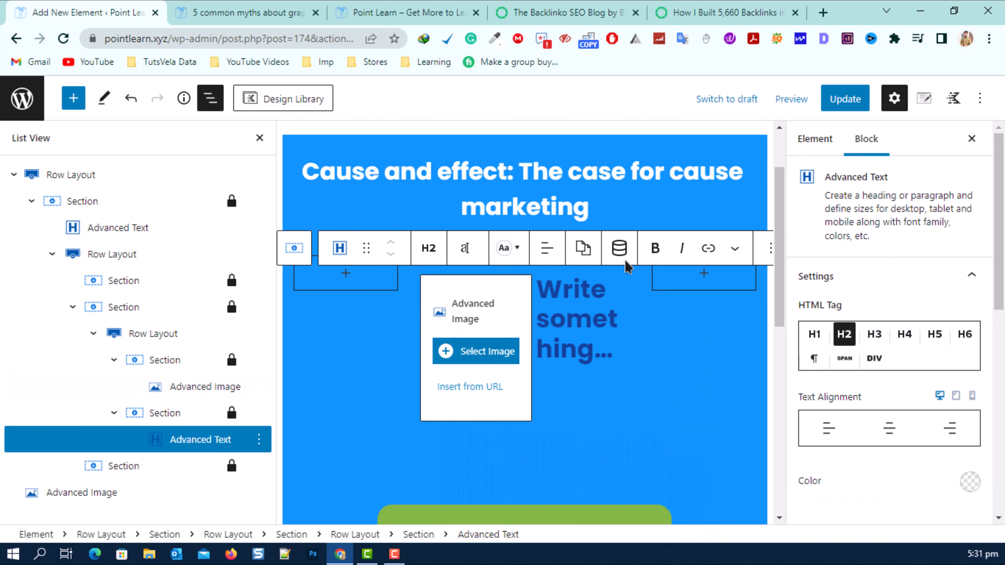
# Step: Change the new Advanced Text block's HTML tag to Paragraph and its text colour to white
pyautogui.click(429, 248)
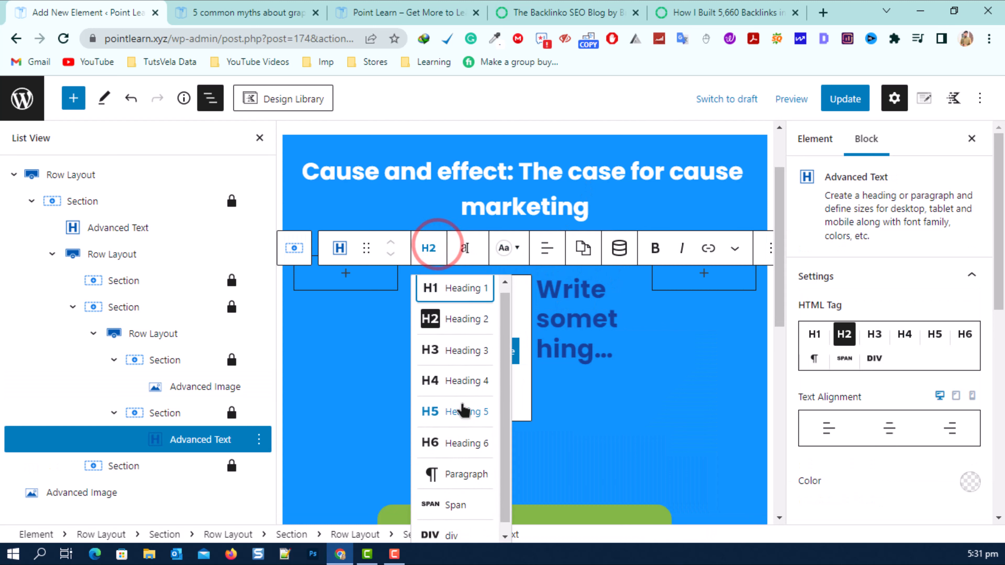
pyautogui.scroll(-1, 463, 412)
pyautogui.click(459, 461)
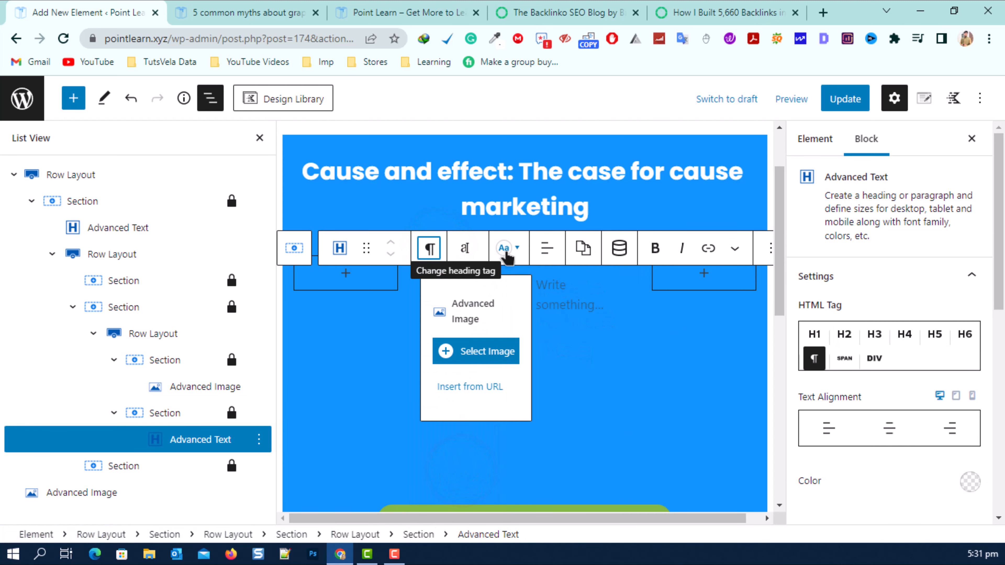
pyautogui.click(507, 253)
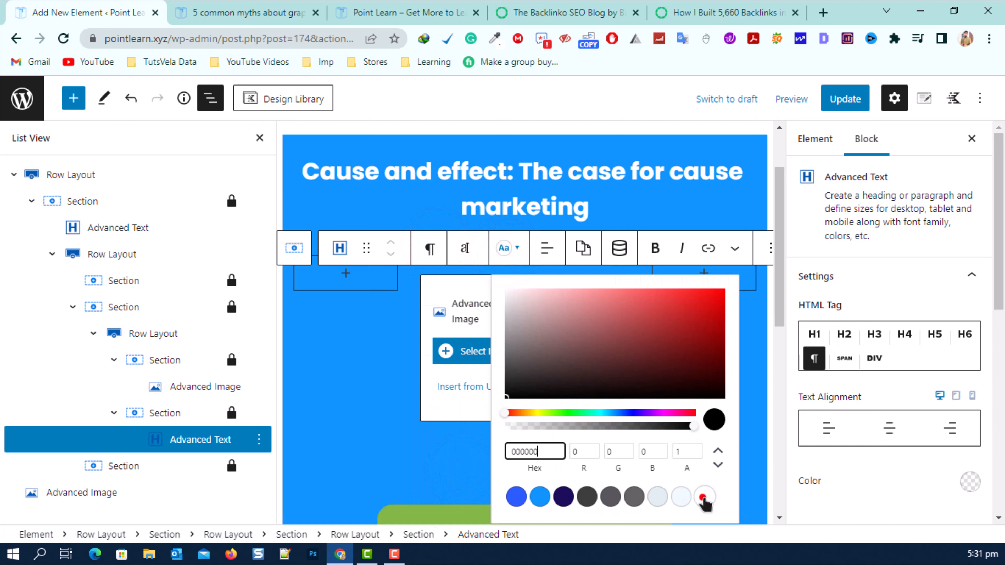
pyautogui.click(704, 498)
pyautogui.click(555, 246)
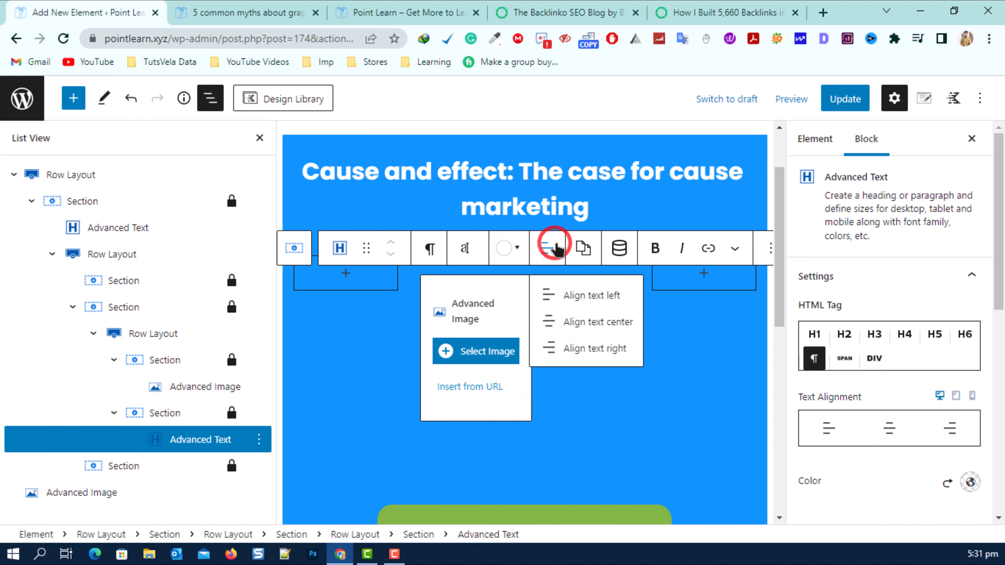
# Step: Enter "By :" as the text of the Advanced Text block in the second nested column
pyautogui.click(620, 250)
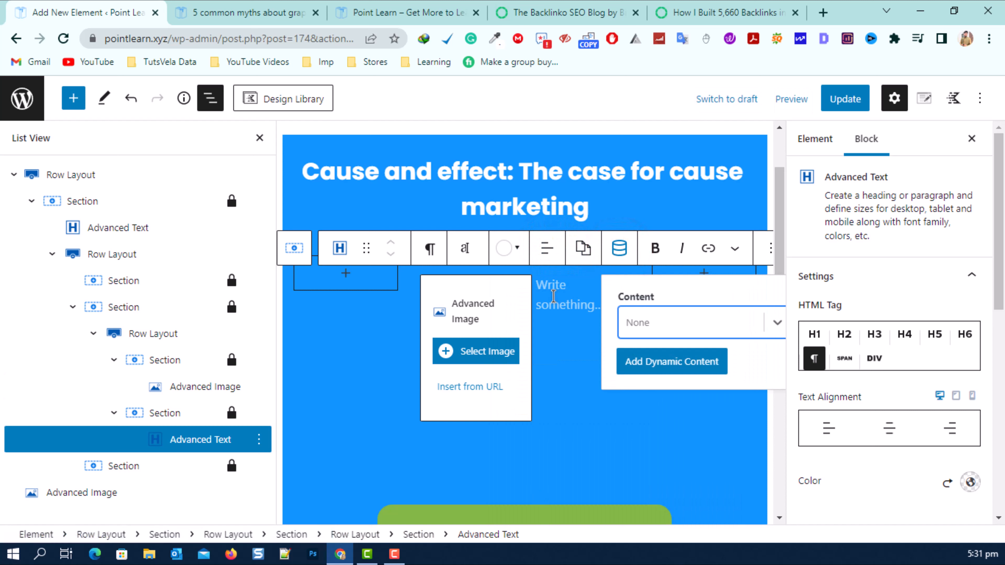
pyautogui.click(554, 296)
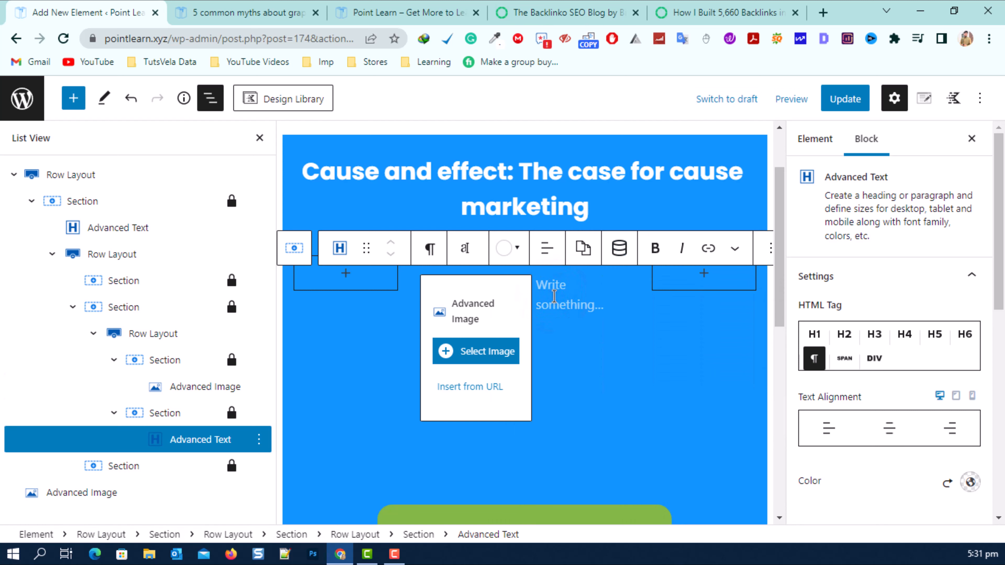
pyautogui.write('By :')
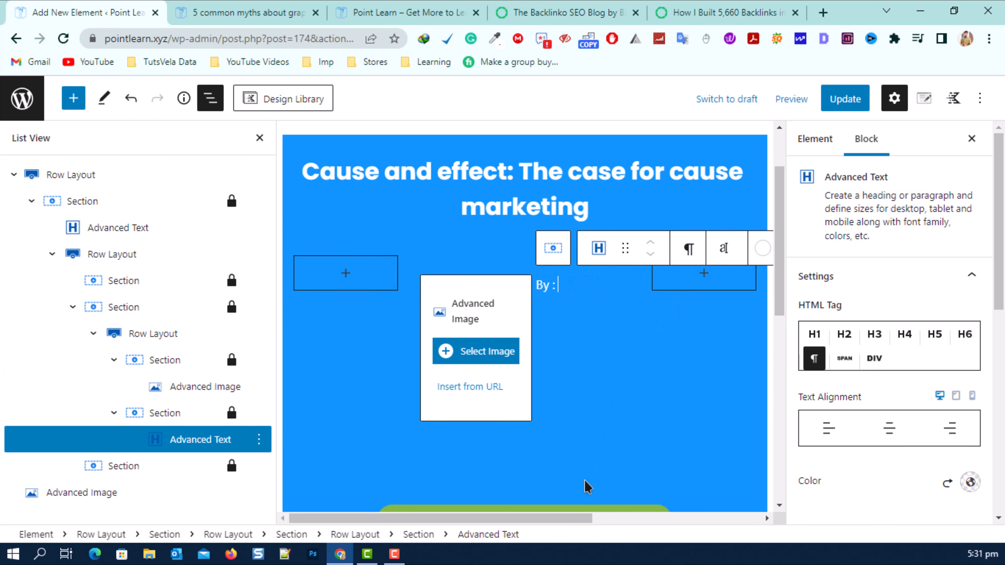
# Step: Insert the Author Display Name as dynamic content after "By :" in the Advanced Text block
pyautogui.moveTo(575, 522); pyautogui.dragTo(641, 522)
pyautogui.click(767, 248)
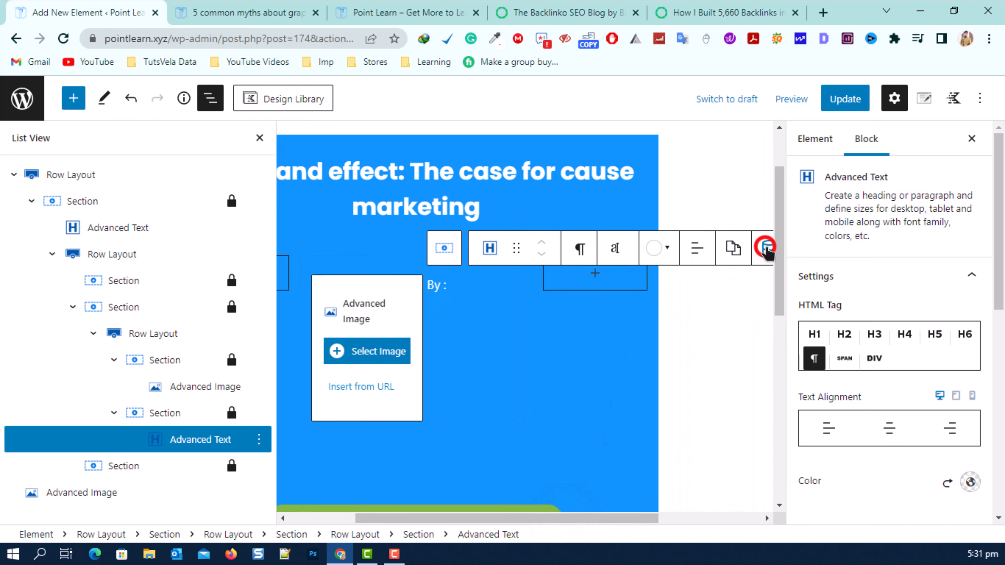
pyautogui.click(775, 324)
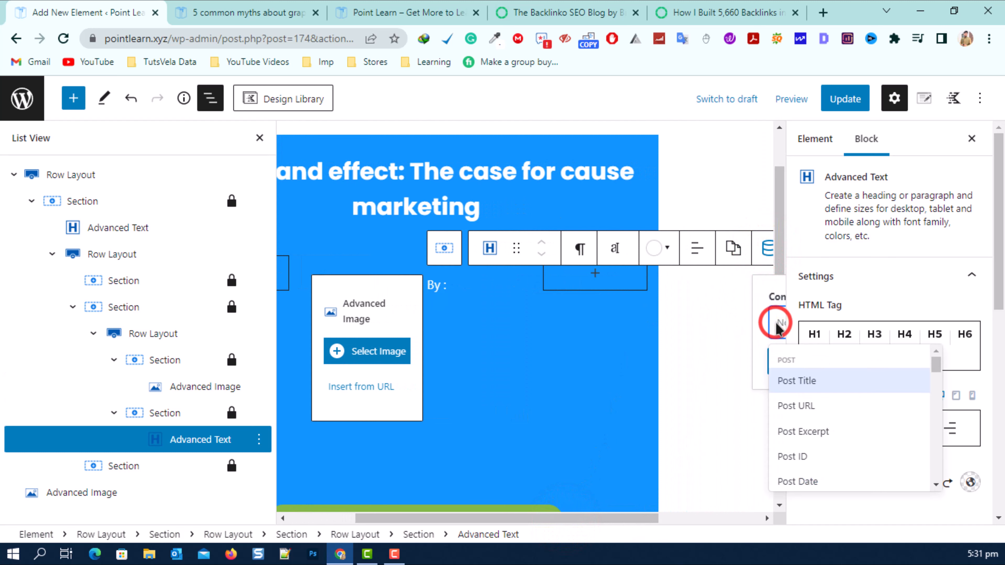
pyautogui.scroll(-6, 782, 432)
pyautogui.scroll(-4, 817, 414)
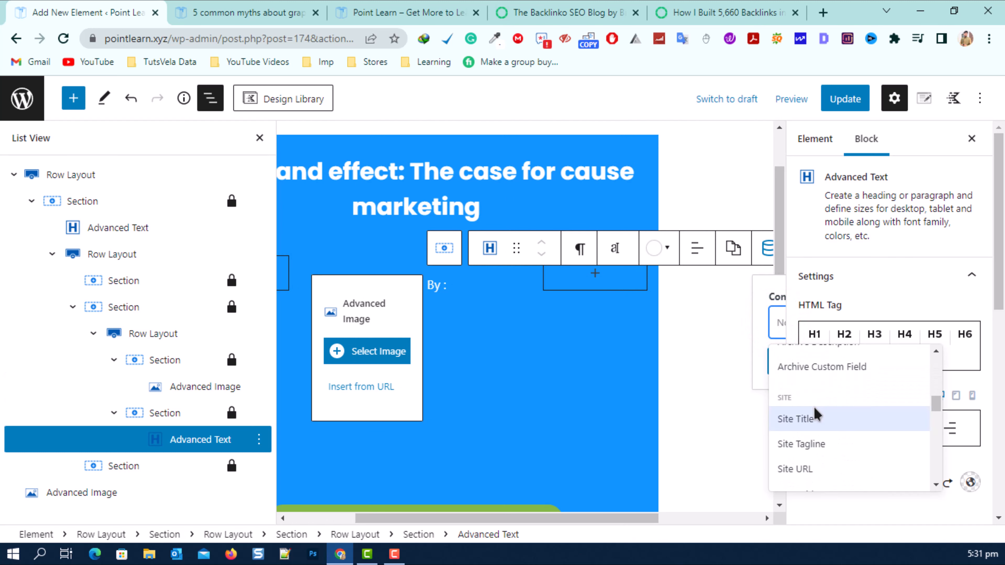
pyautogui.scroll(-2, 814, 405)
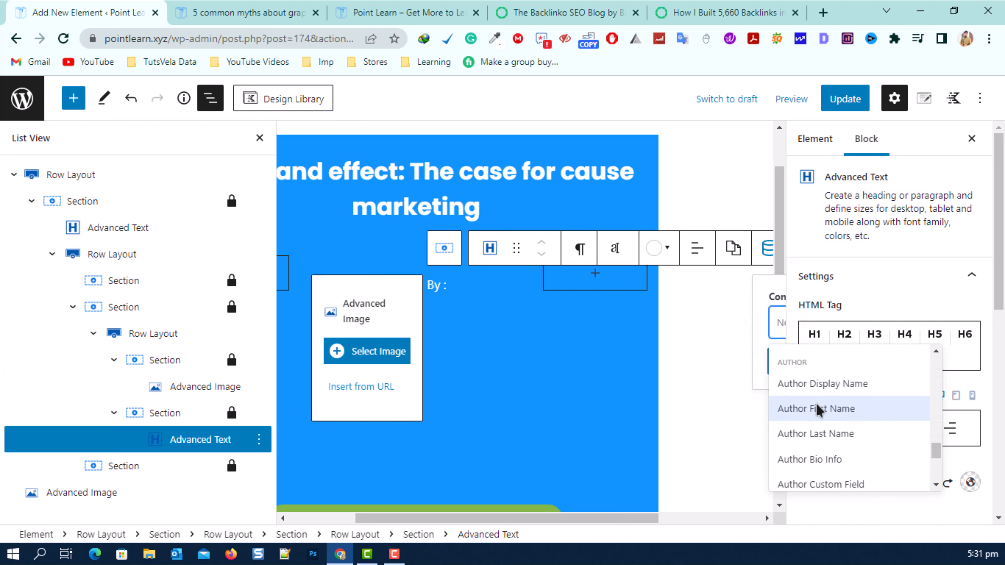
pyautogui.click(827, 386)
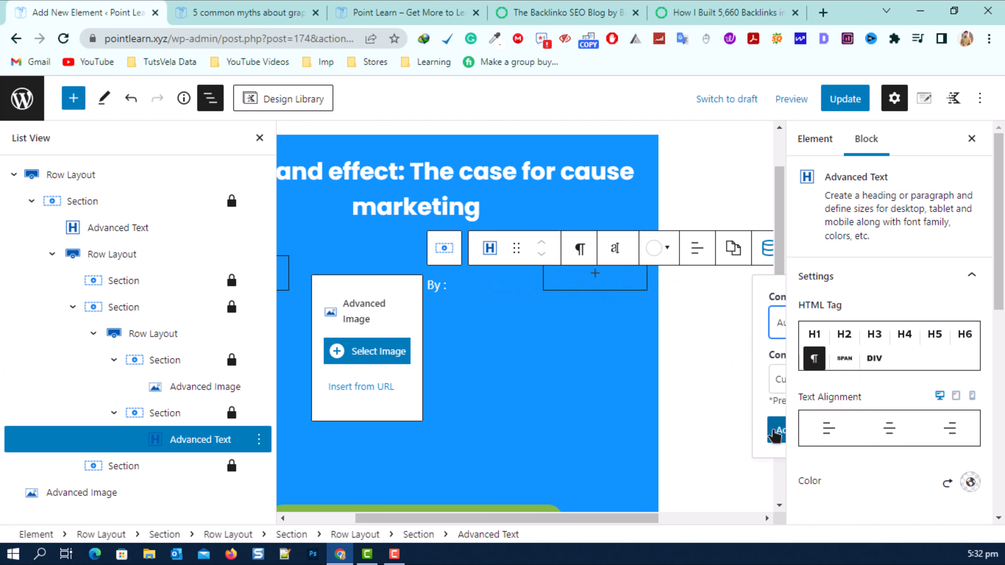
pyautogui.click(776, 430)
# Step: Append "| Last Modified on:" after the author name, followed by the dynamic Post Last Modified Date
pyautogui.click(492, 287)
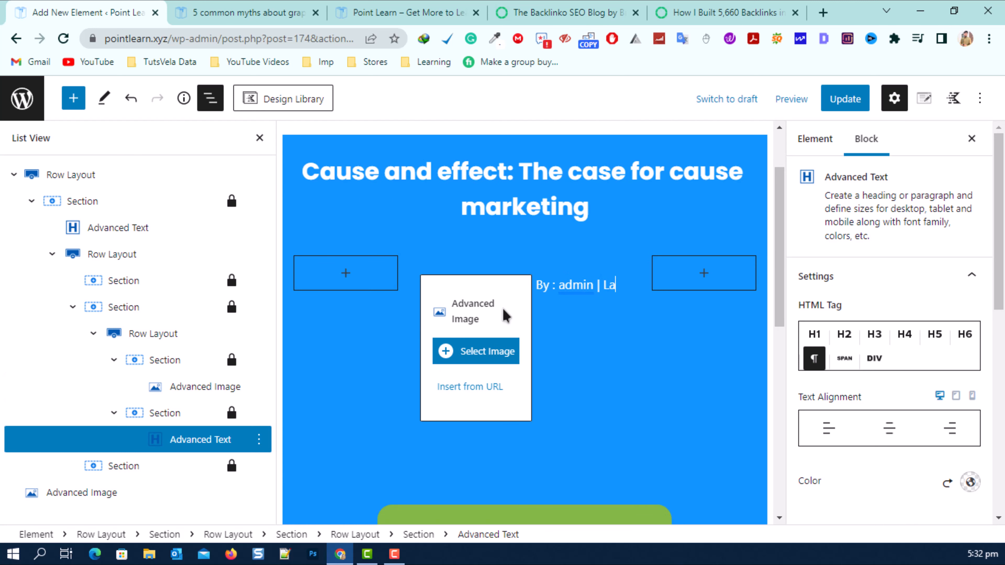
pyautogui.write('| Last Modified on:')
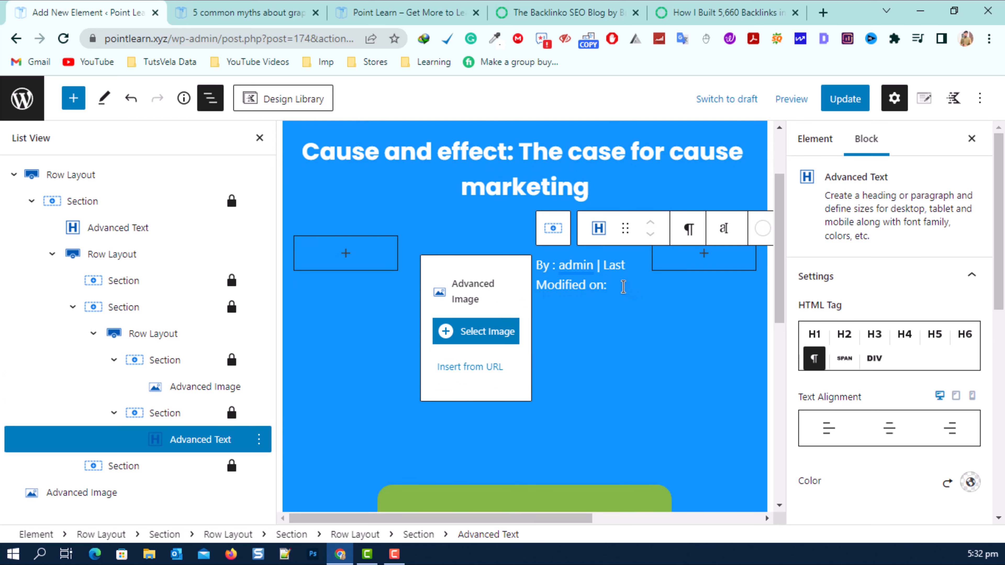
pyautogui.moveTo(557, 521); pyautogui.dragTo(694, 521)
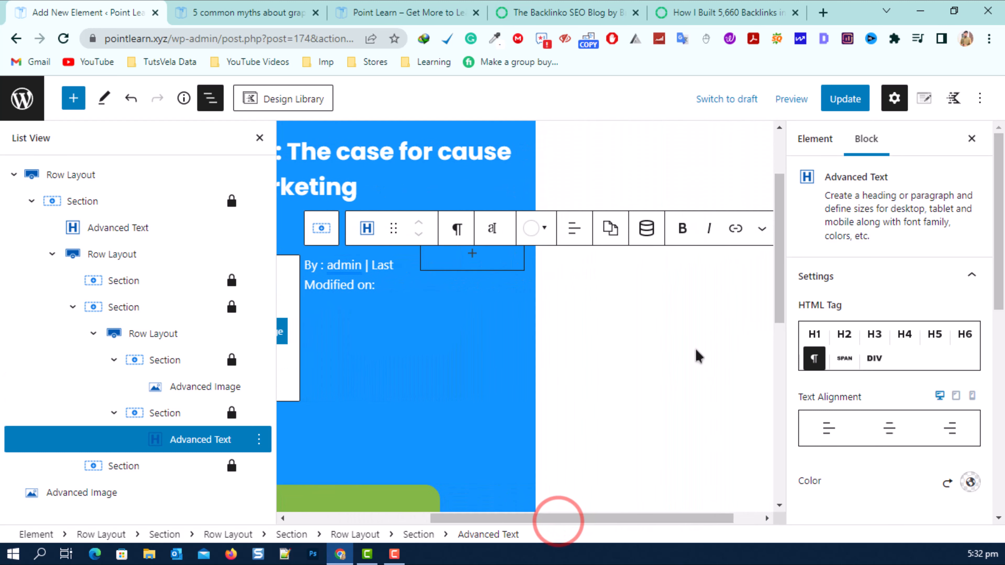
pyautogui.click(640, 229)
pyautogui.click(687, 304)
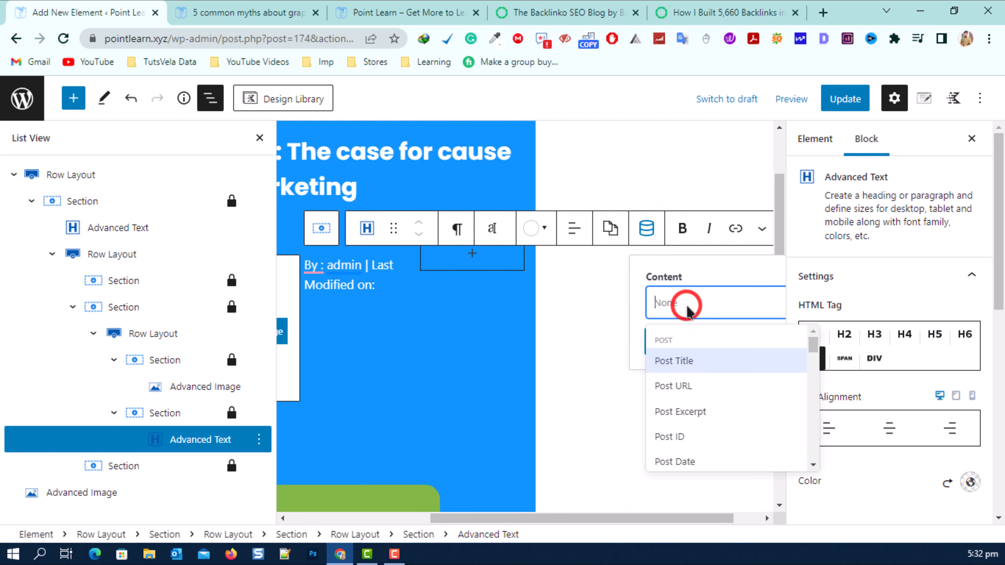
pyautogui.scroll(-3, 717, 408)
pyautogui.scroll(-7, 717, 408)
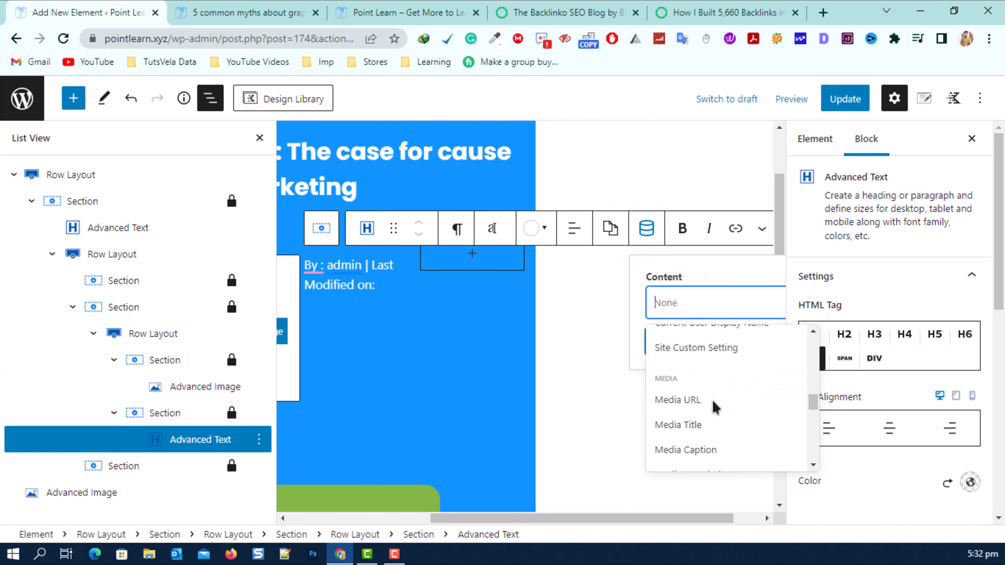
pyautogui.scroll(-5, 717, 408)
pyautogui.scroll(8, 714, 405)
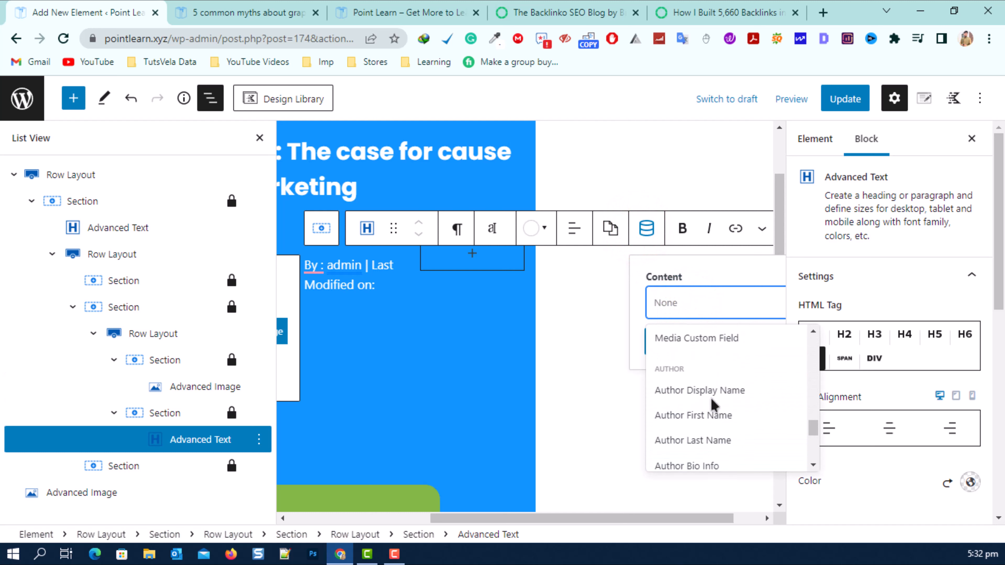
pyautogui.scroll(10, 713, 406)
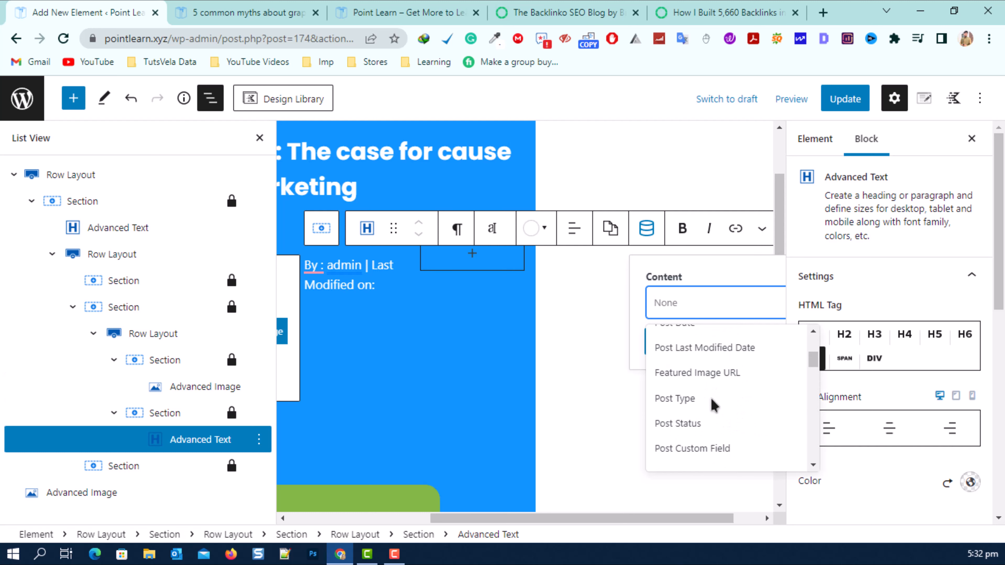
pyautogui.click(711, 414)
pyautogui.click(705, 412)
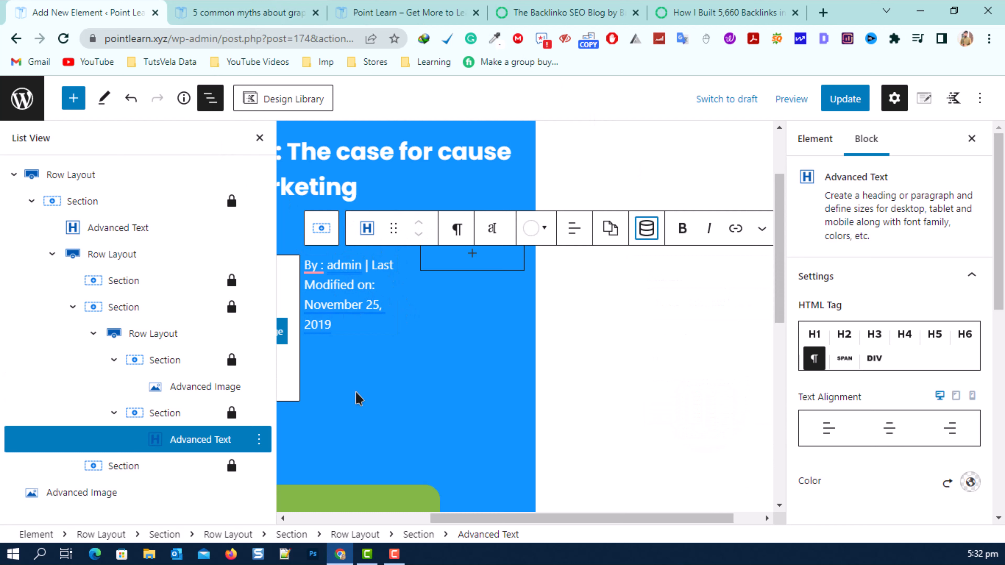
# Step: Enable a dynamic image on the Advanced Image block beside the author line and set its source to Author Image
pyautogui.moveTo(465, 519); pyautogui.dragTo(359, 519)
pyautogui.click(421, 281)
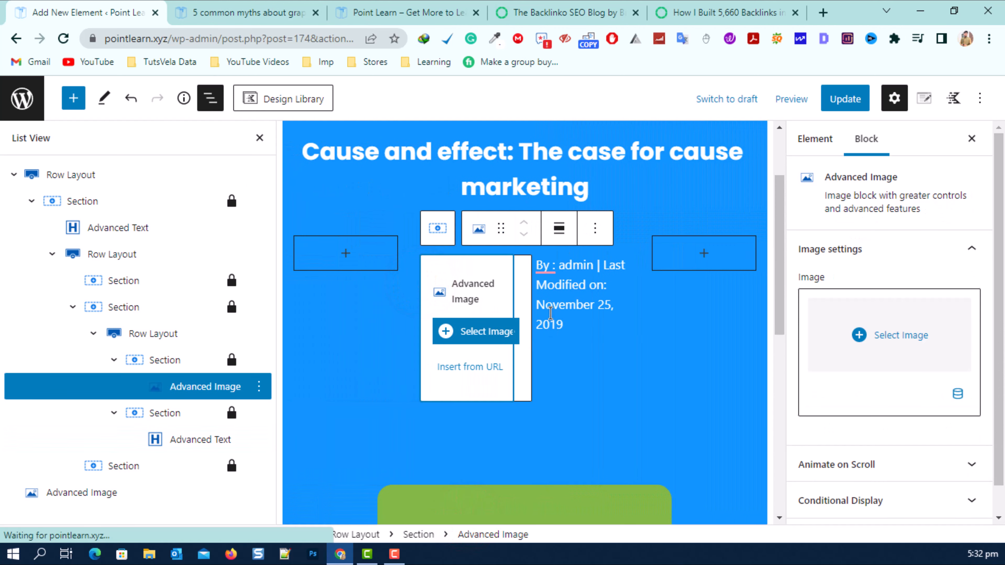
pyautogui.click(958, 393)
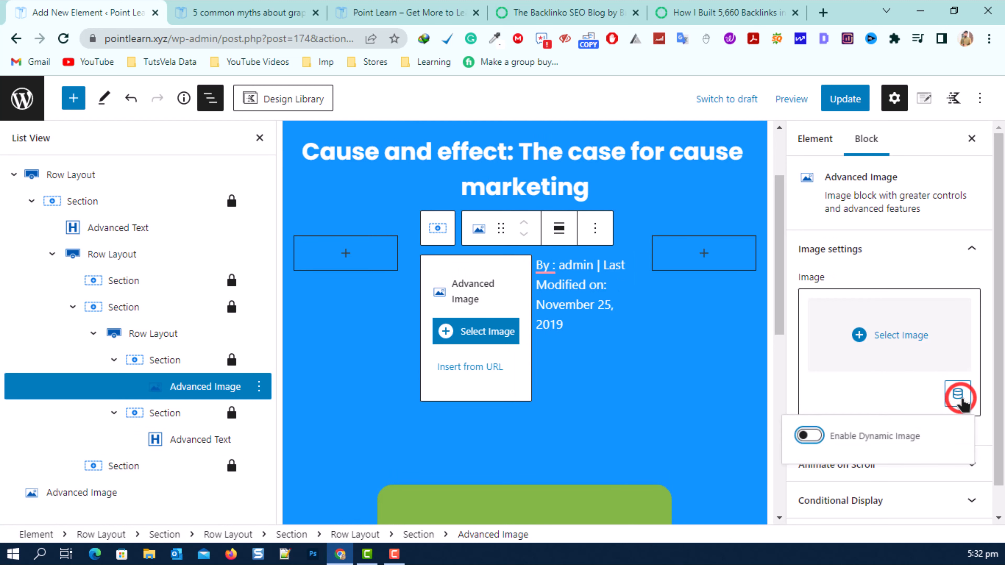
pyautogui.click(798, 440)
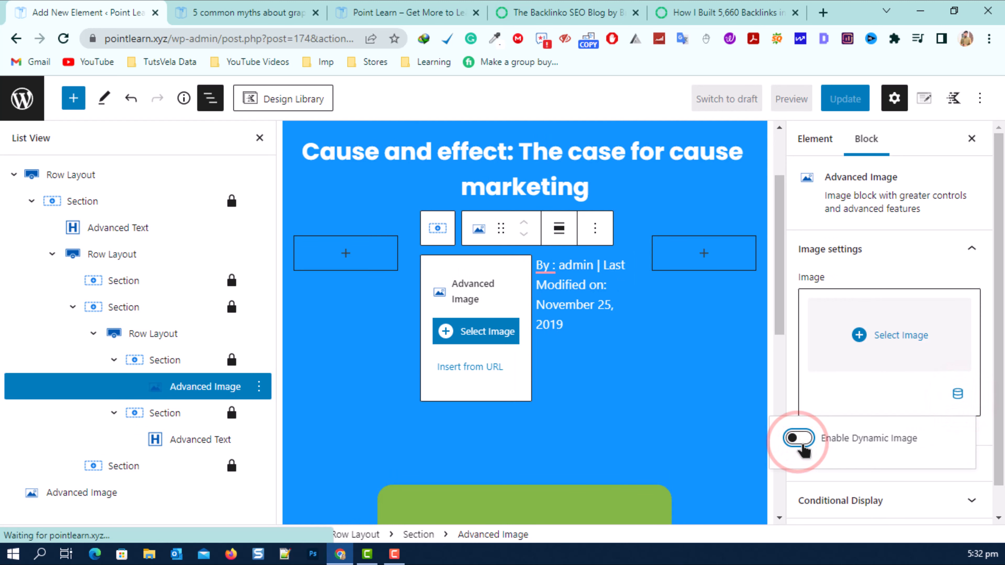
pyautogui.click(748, 264)
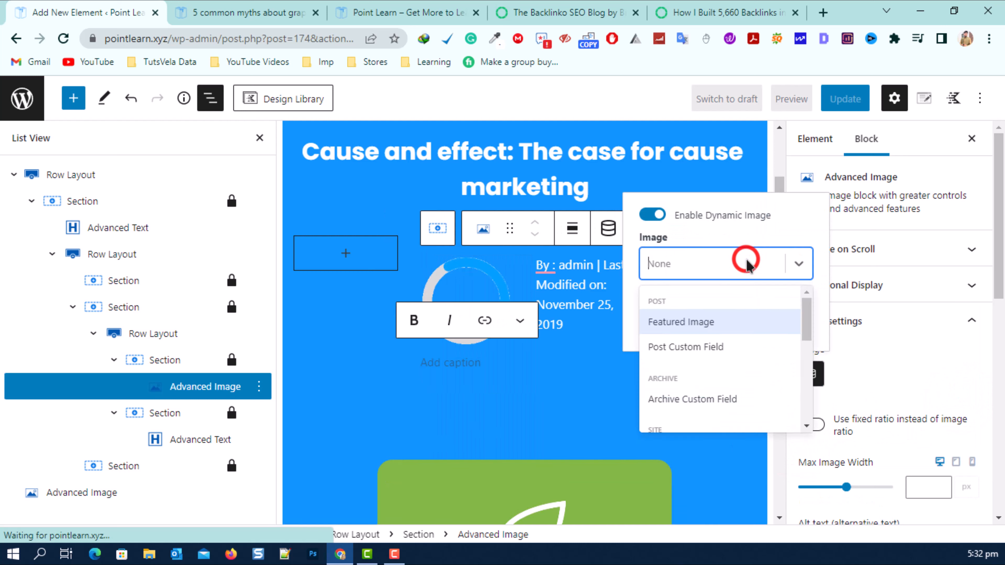
pyautogui.click(704, 321)
pyautogui.click(723, 194)
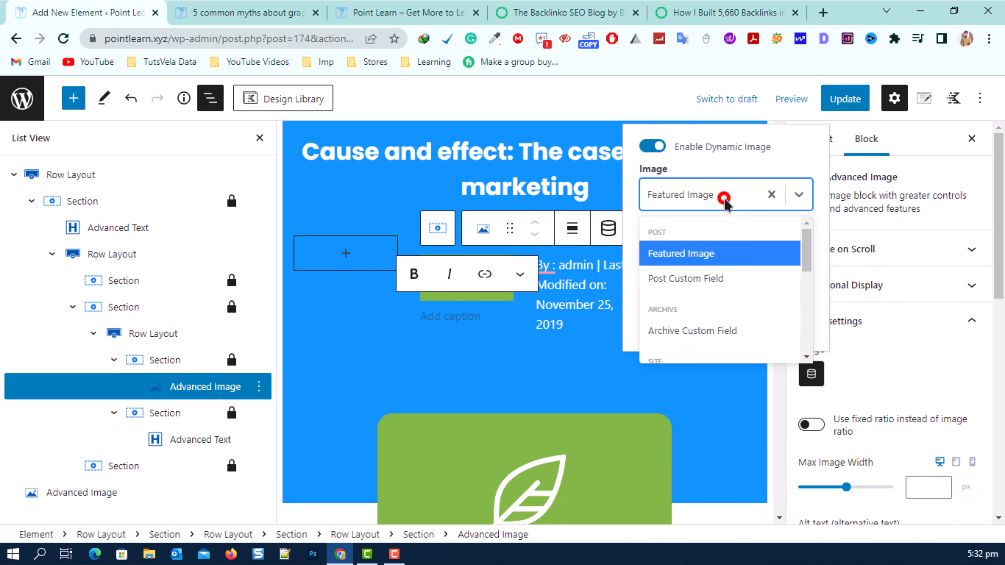
pyautogui.scroll(-3, 719, 317)
pyautogui.scroll(3, 718, 317)
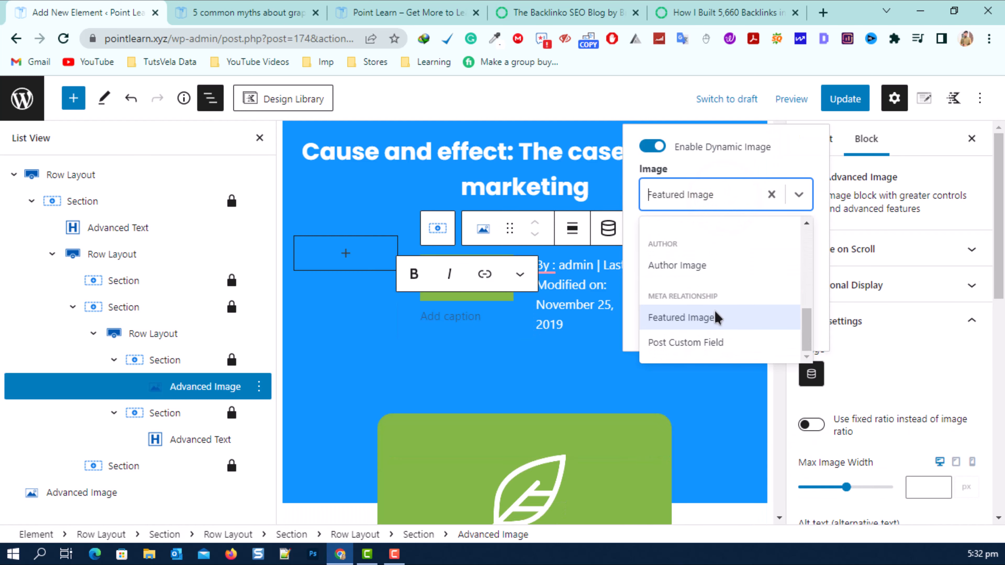
pyautogui.click(701, 264)
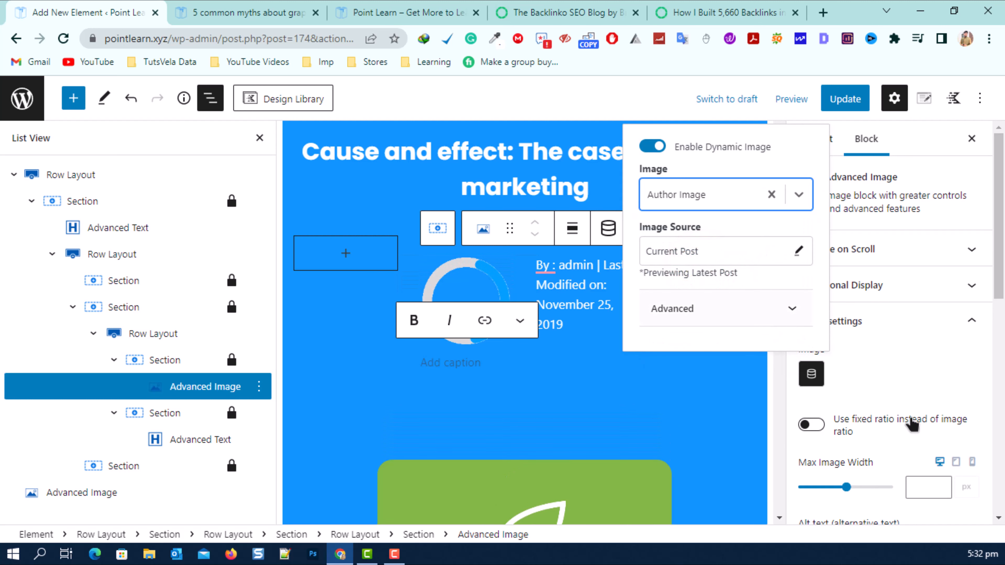
# Step: Give the author image a fixed Square 1:1 ratio and a maximum width of 30 px
pyautogui.scroll(-2, 918, 386)
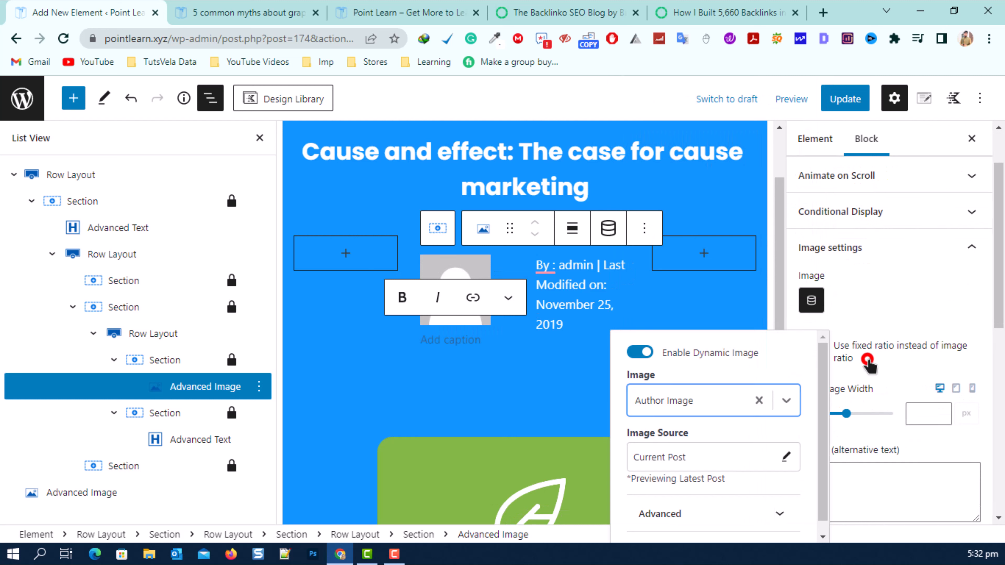
pyautogui.click(864, 358)
pyautogui.click(868, 411)
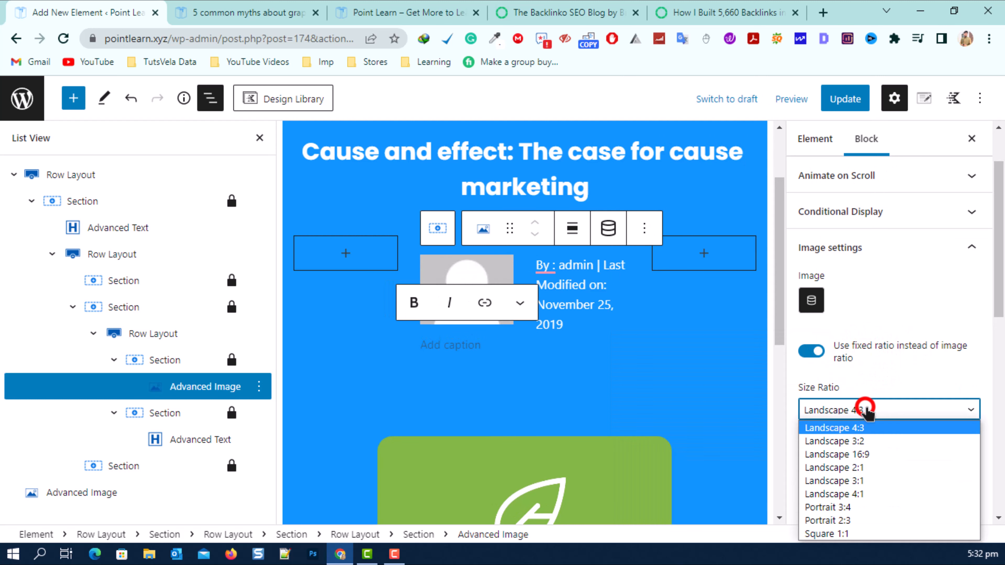
pyautogui.click(844, 535)
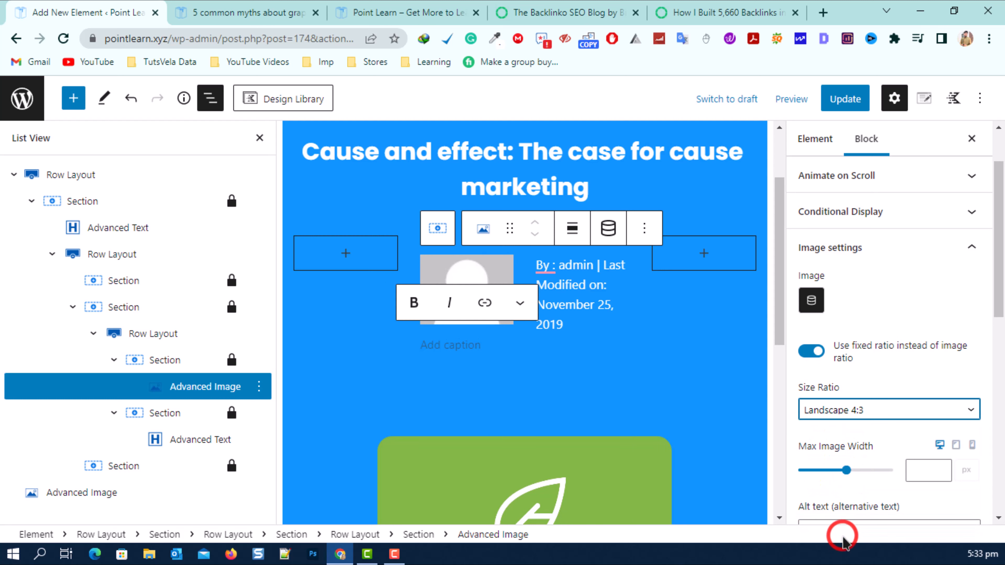
pyautogui.scroll(-4, 869, 406)
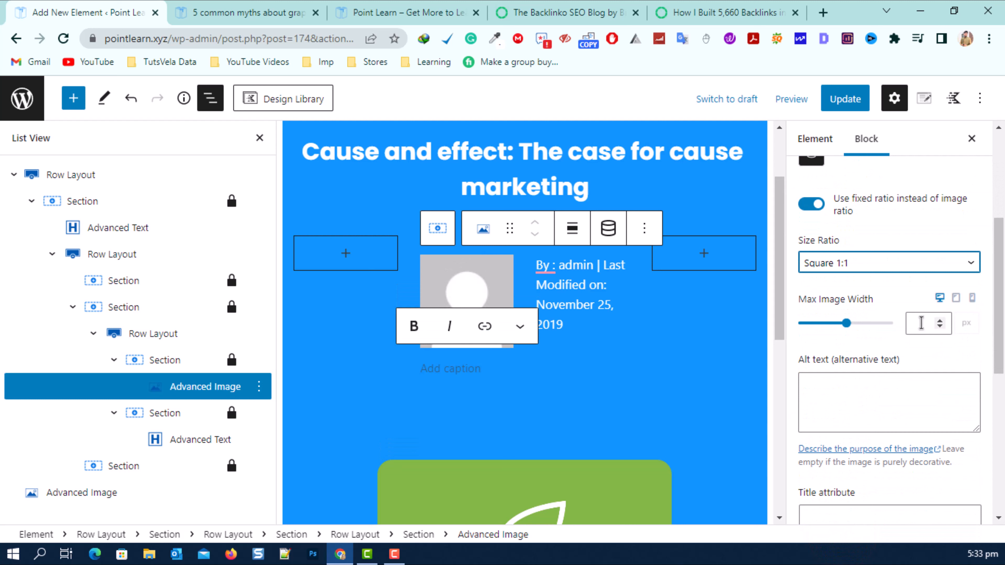
pyautogui.click(921, 323)
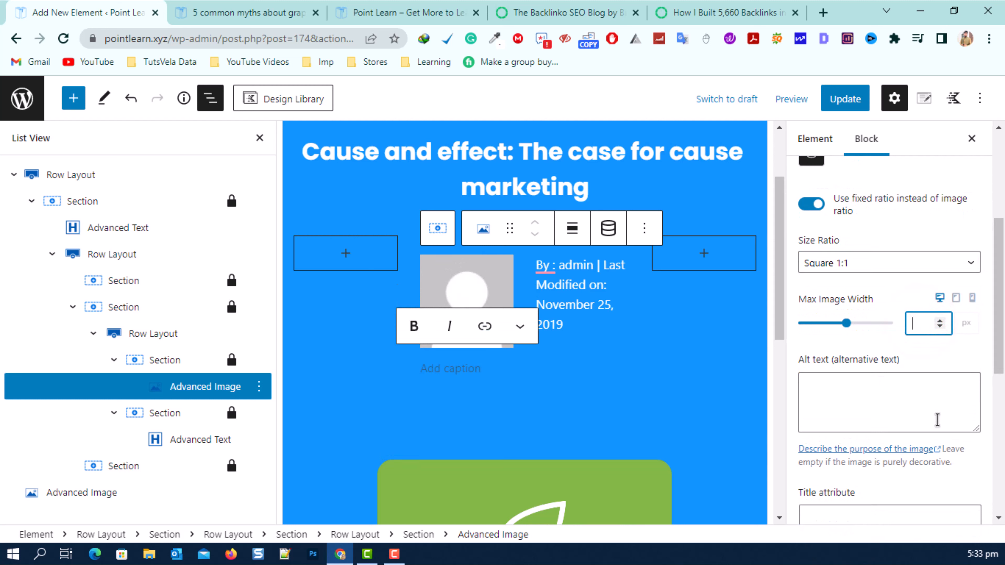
pyautogui.write('30')
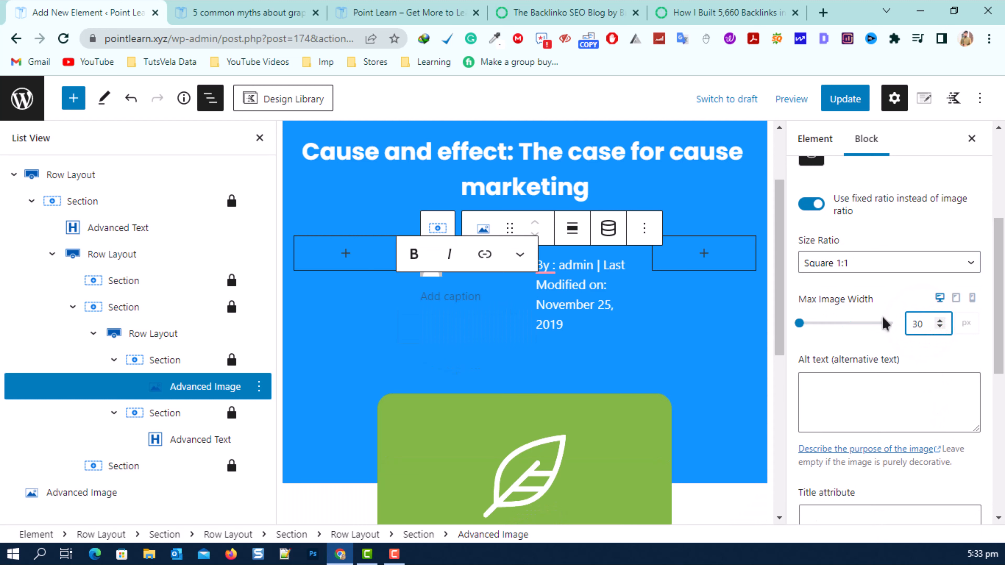
# Step: Apply a Circle mask shape to the author image
pyautogui.scroll(-6, 884, 329)
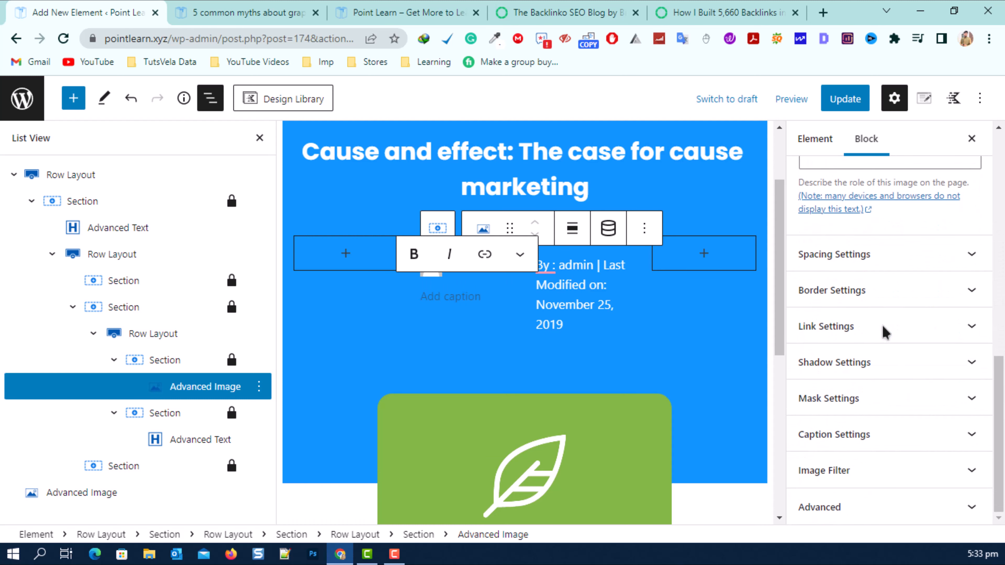
pyautogui.click(855, 399)
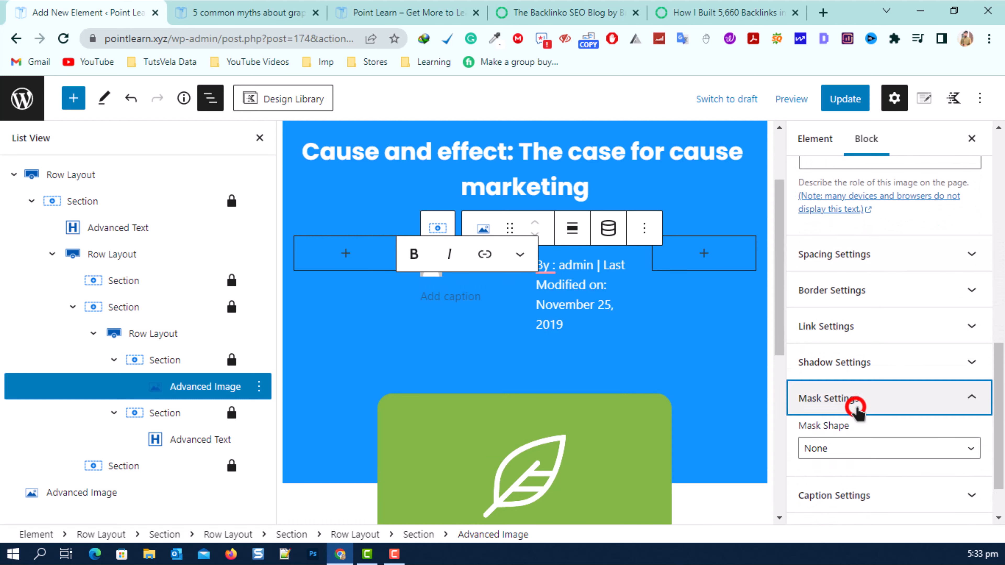
pyautogui.click(881, 448)
pyautogui.click(836, 338)
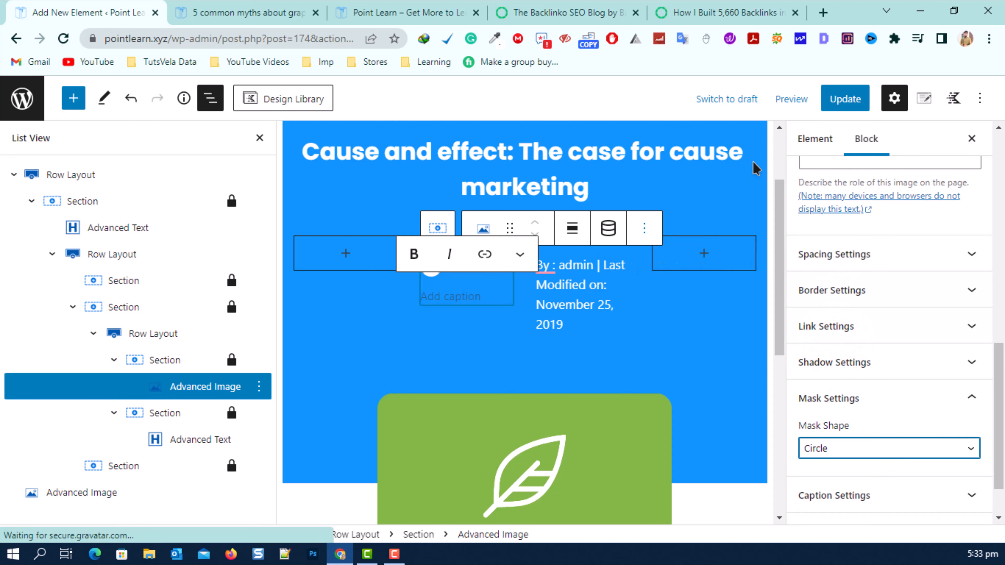
# Step: Save the element and reload the "5 common myths about graphic design" post to check the author image and date line
pyautogui.click(855, 95)
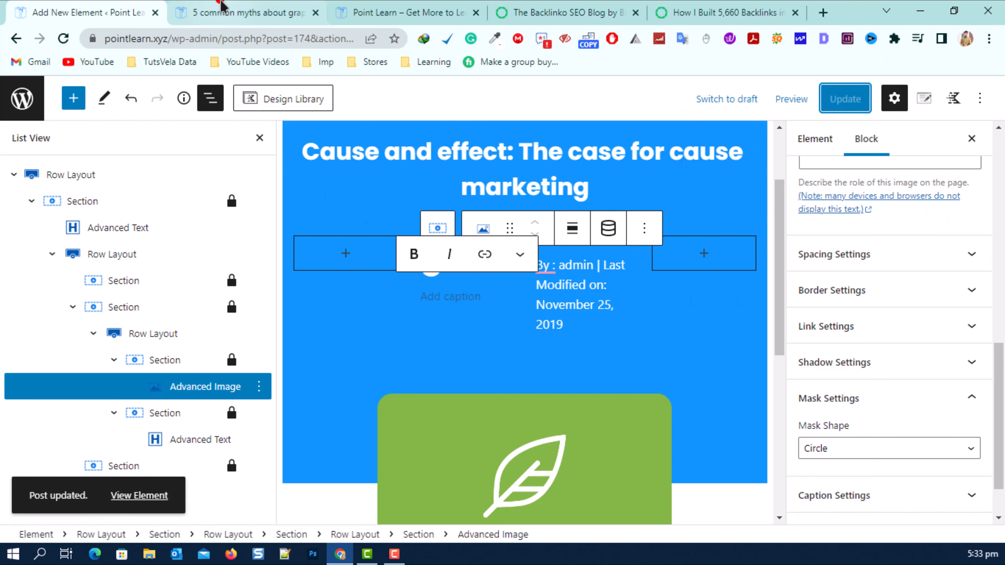
pyautogui.click(219, 11)
pyautogui.click(64, 39)
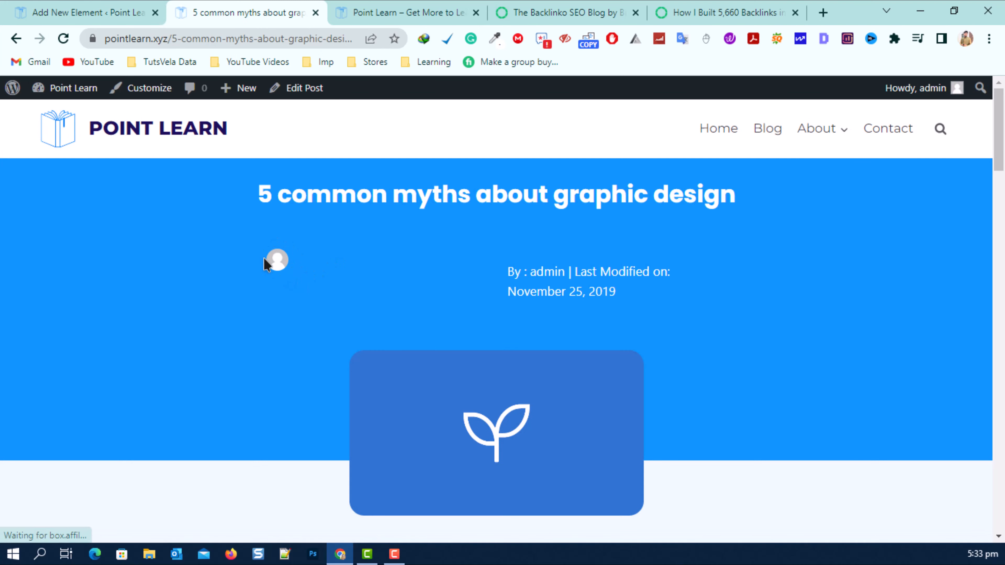
pyautogui.moveTo(508, 273); pyautogui.dragTo(637, 301)
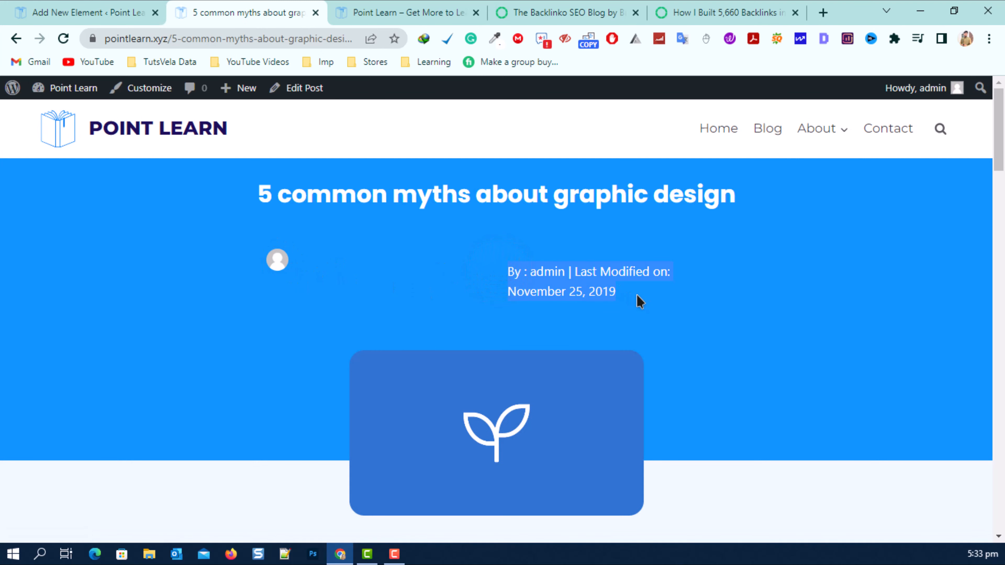
# Step: Return to the element editor and align the author image to the right within its section
pyautogui.click(542, 295)
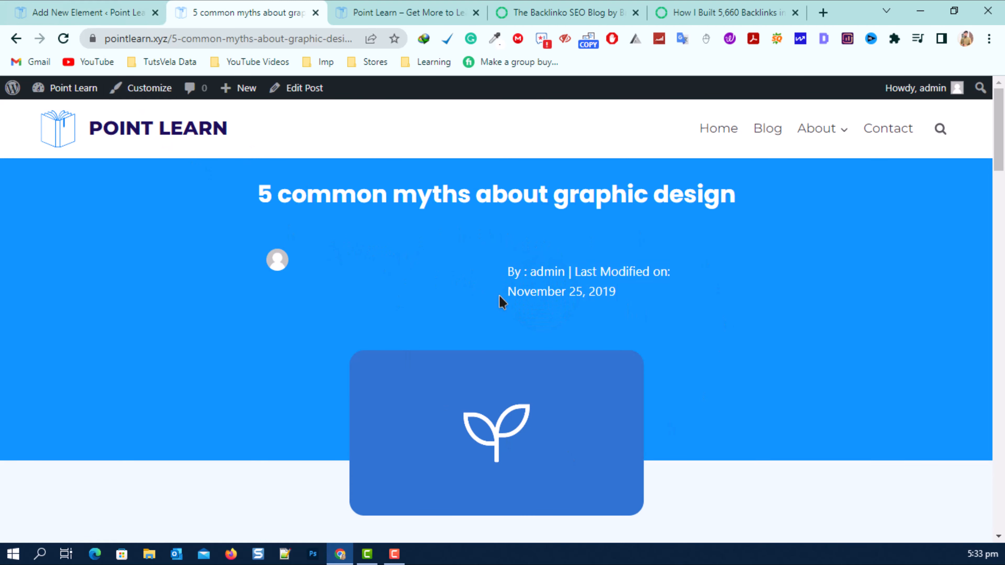
pyautogui.click(55, 9)
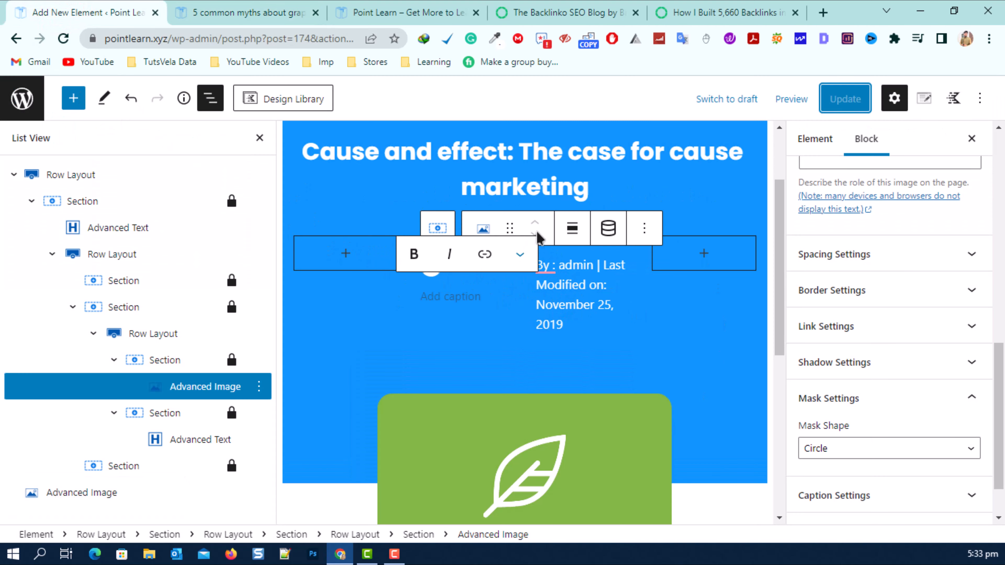
pyautogui.click(466, 293)
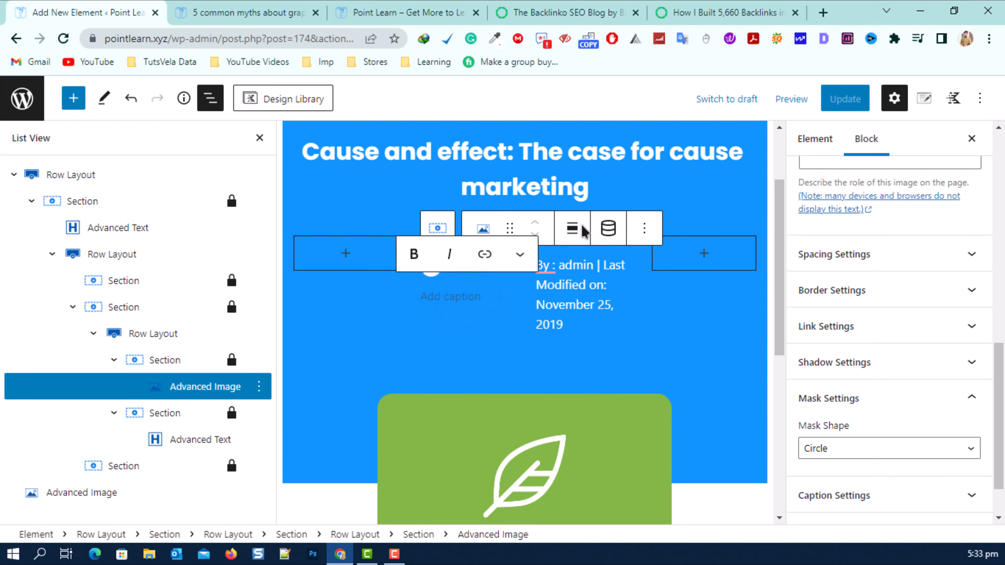
pyautogui.click(574, 228)
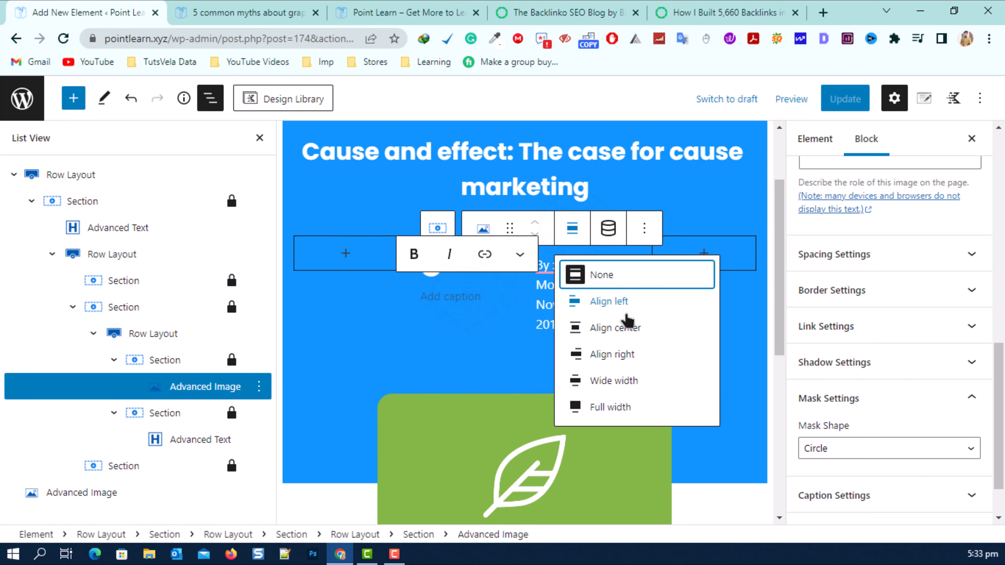
pyautogui.click(622, 354)
# Step: Resize the three columns of the author row layout to 20%, 60% and 20%
pyautogui.click(337, 213)
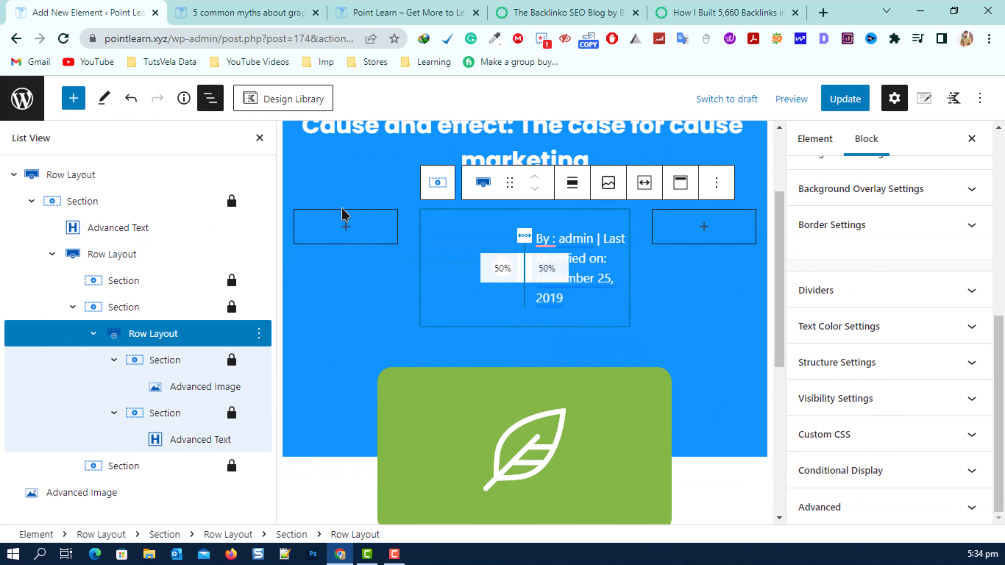
pyautogui.click(642, 225)
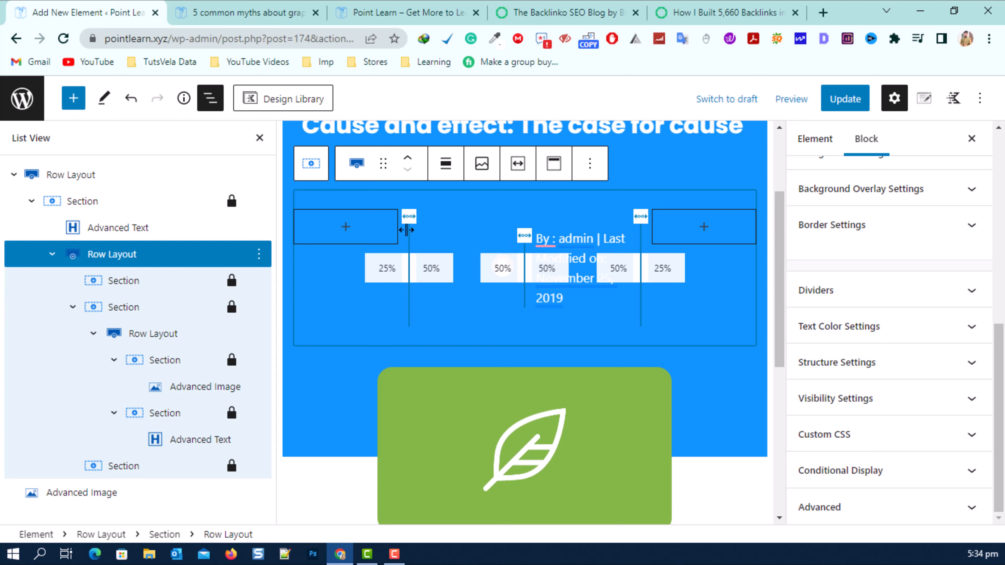
pyautogui.moveTo(401, 268); pyautogui.dragTo(376, 270)
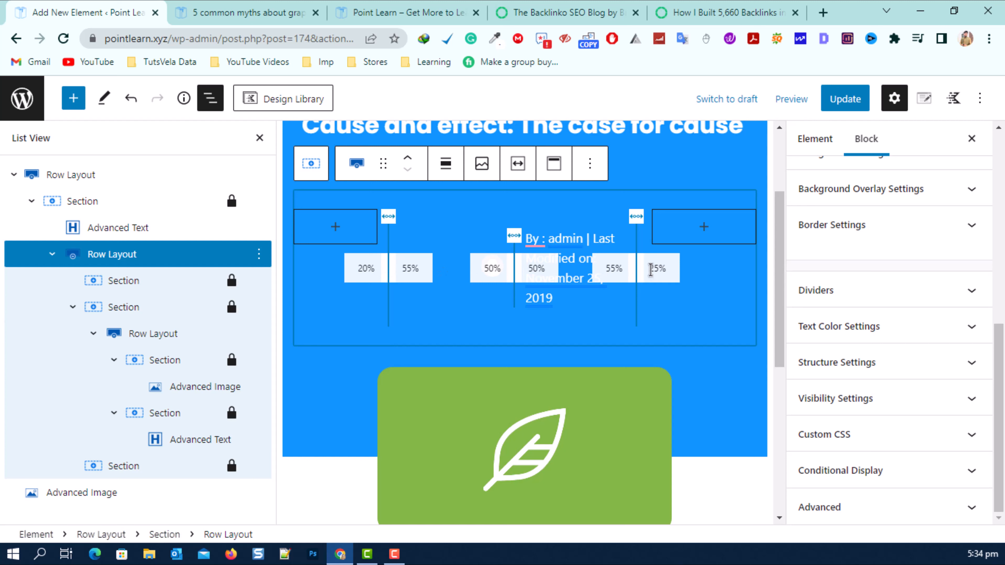
pyautogui.click(663, 267)
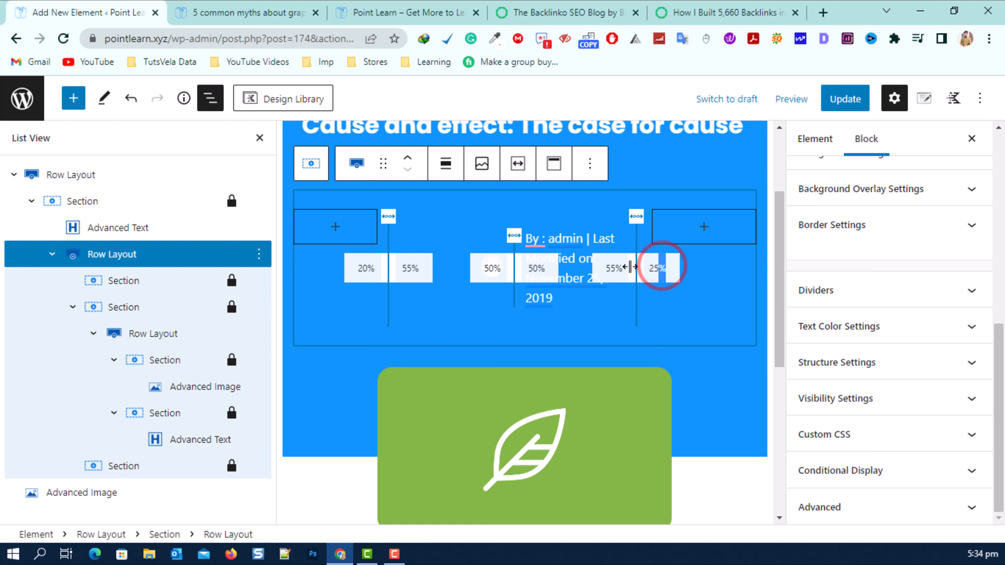
pyautogui.moveTo(631, 266); pyautogui.dragTo(662, 269)
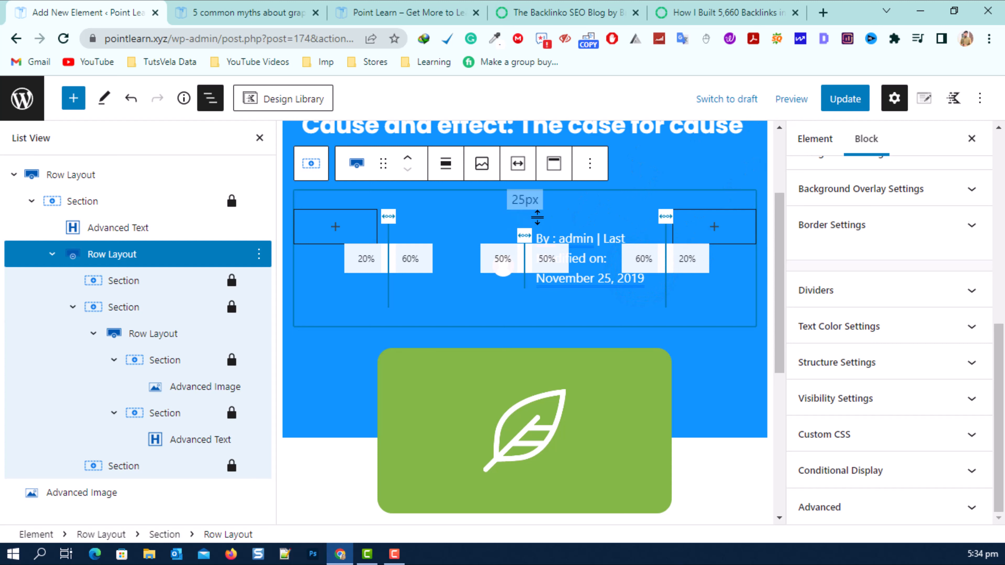
# Step: Set the vertical alignment of the three-column author row layout to Align Middle
pyautogui.scroll(2, 416, 239)
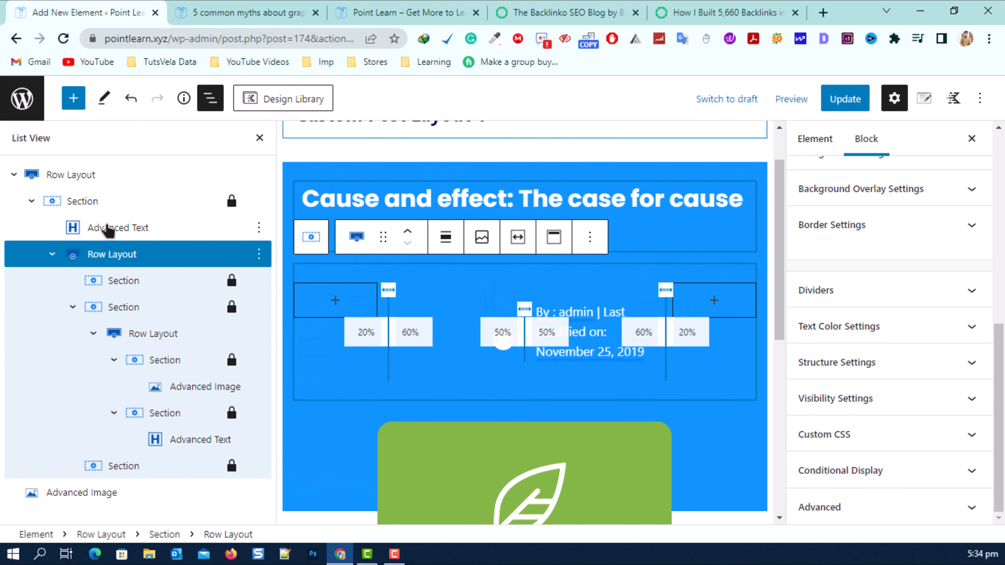
pyautogui.click(138, 255)
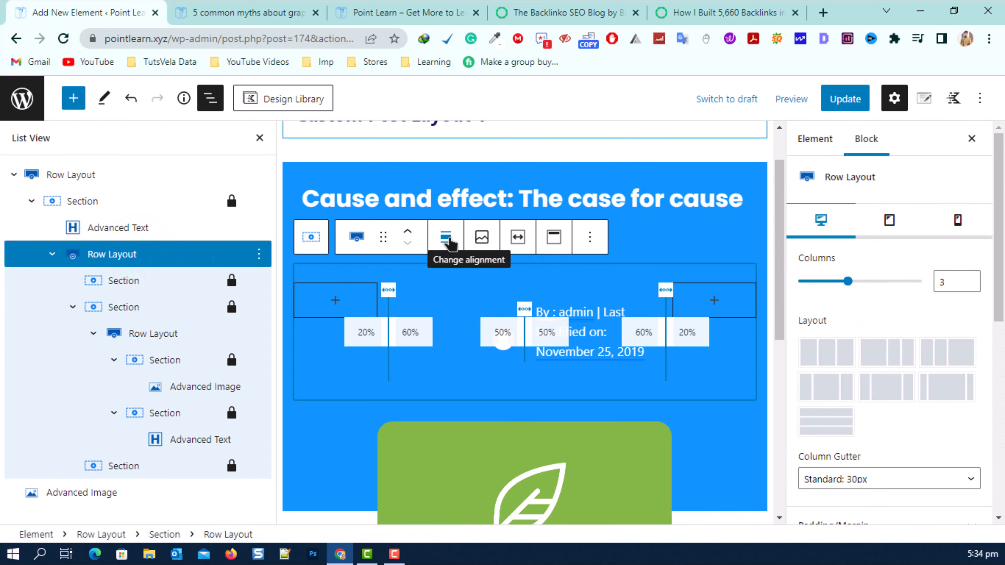
pyautogui.click(550, 240)
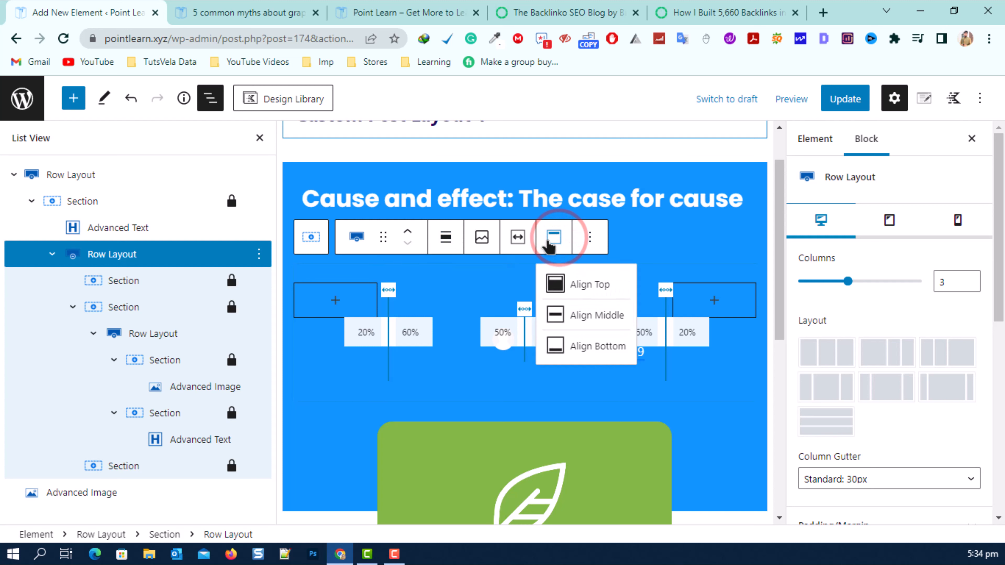
pyautogui.click(599, 323)
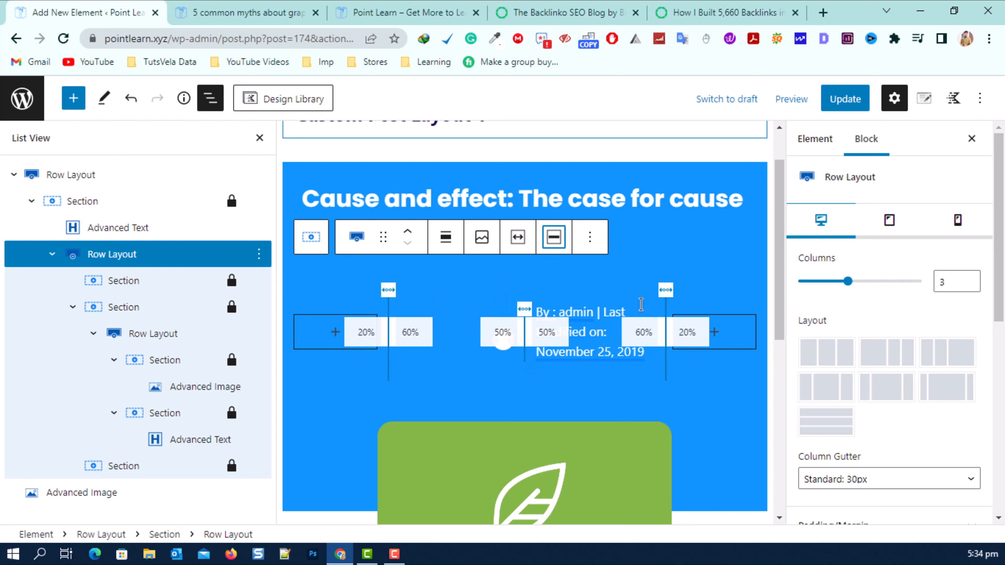
# Step: Update the element and reload the "5 common myths about graphic design" post to check the author line's position
pyautogui.click(851, 103)
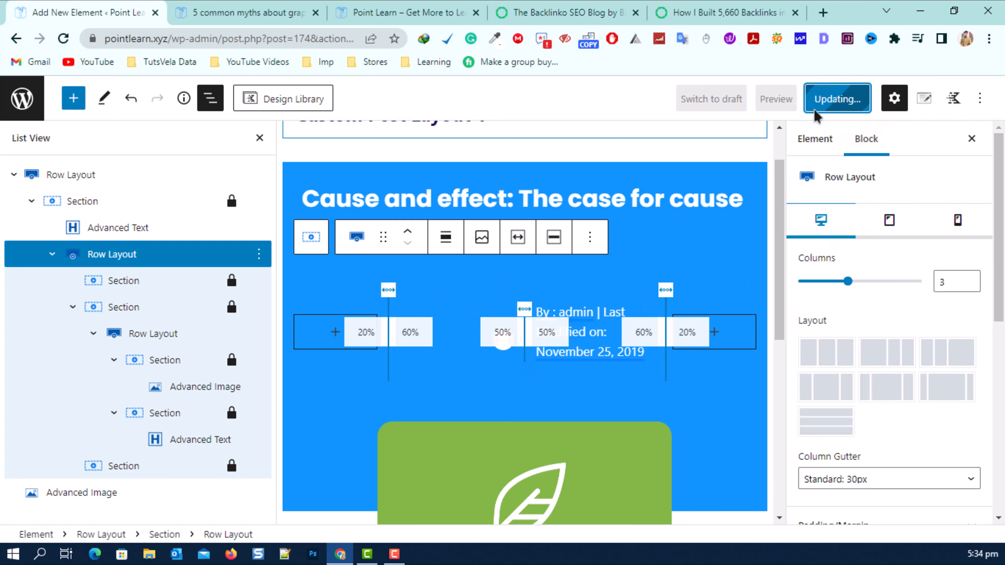
pyautogui.click(305, 13)
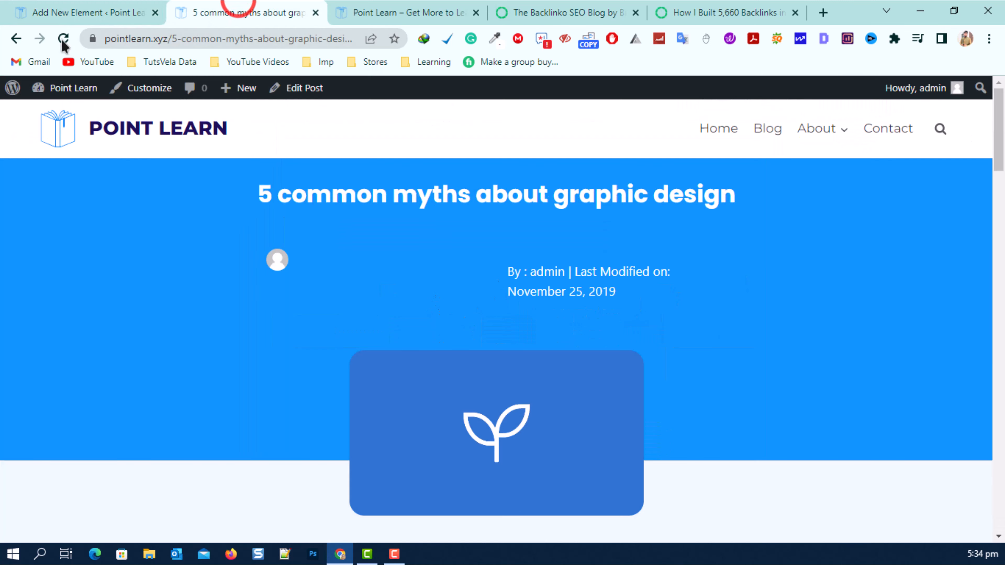
pyautogui.click(63, 38)
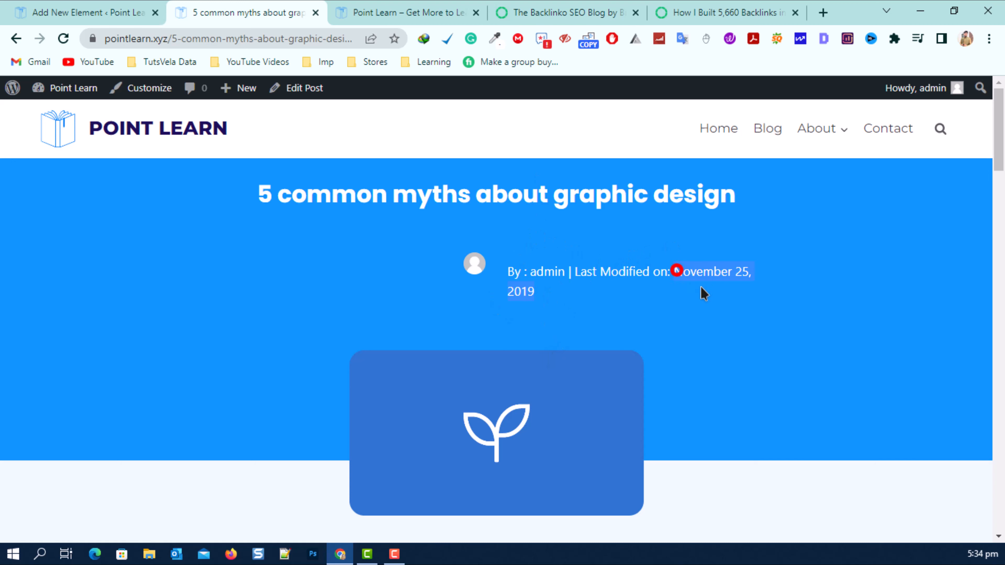
pyautogui.click(619, 291)
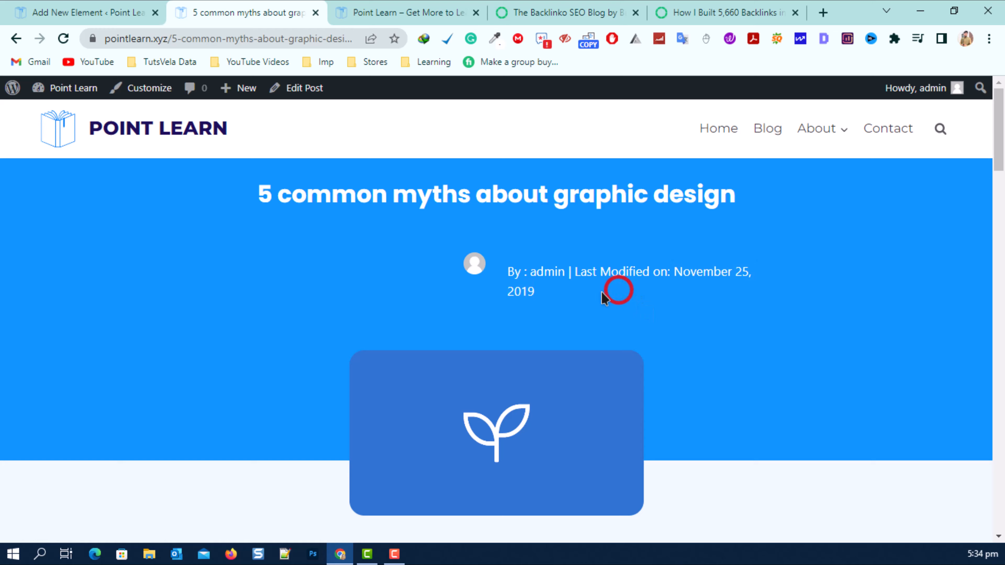
# Step: Widen the middle column of the author row layout by setting the columns to 15%, 70% and 15%
pyautogui.click(97, 5)
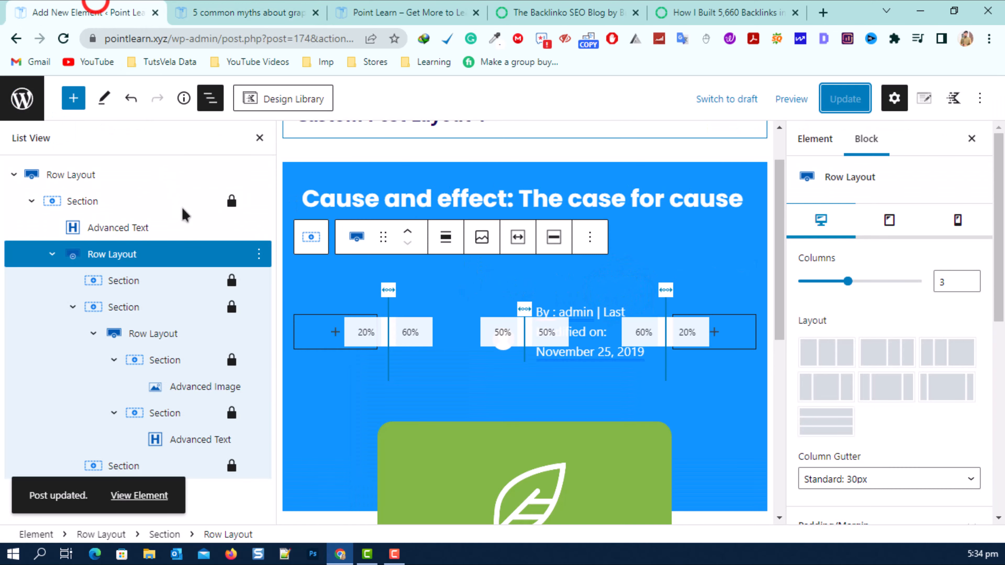
pyautogui.moveTo(381, 334); pyautogui.dragTo(362, 333)
pyautogui.click(681, 330)
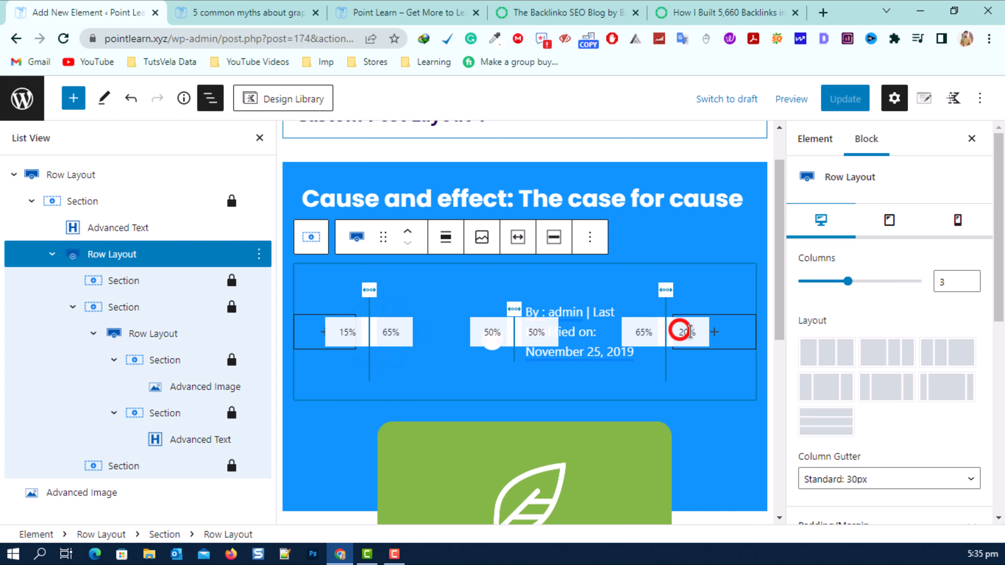
pyautogui.doubleClick(676, 333)
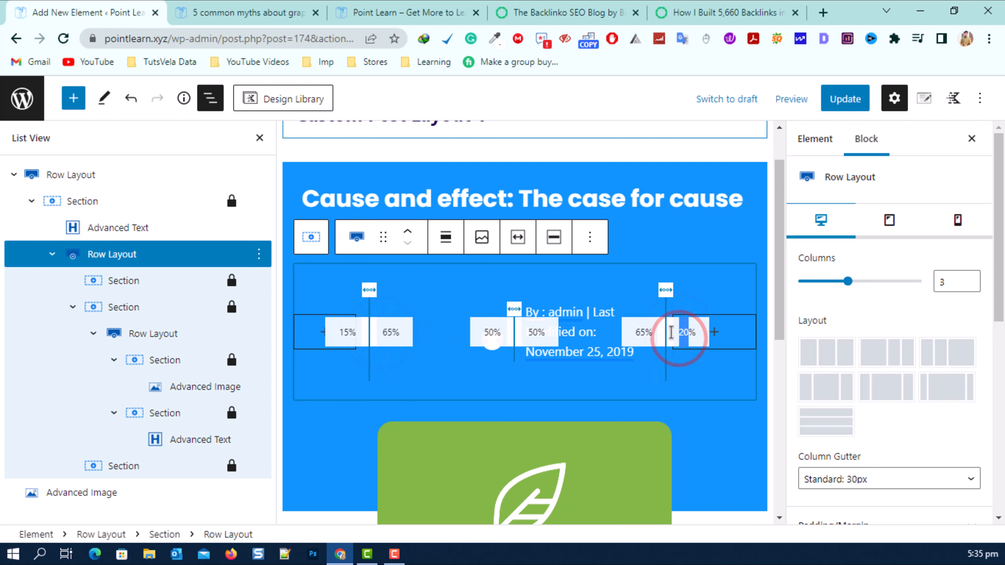
pyautogui.click(724, 435)
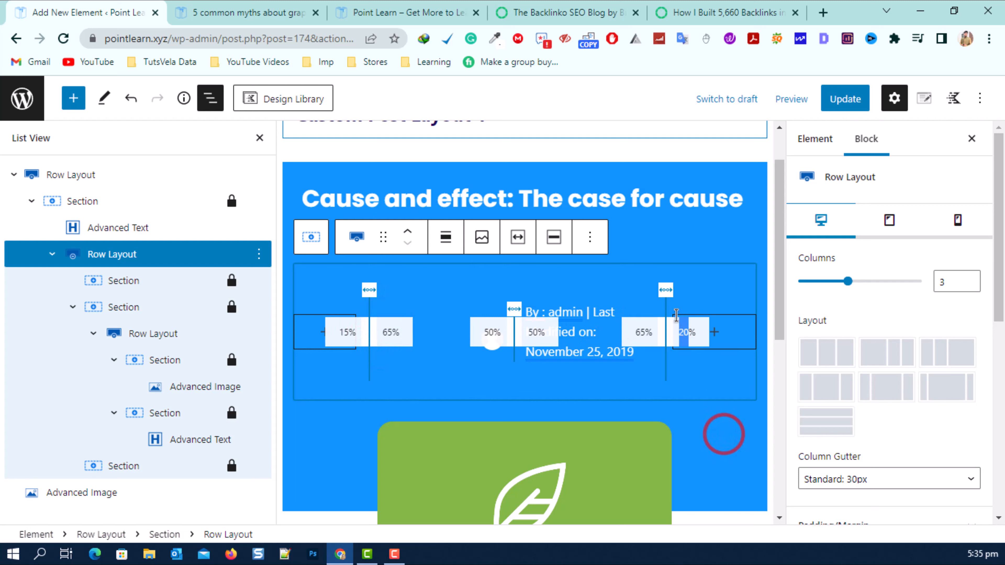
pyautogui.click(677, 329)
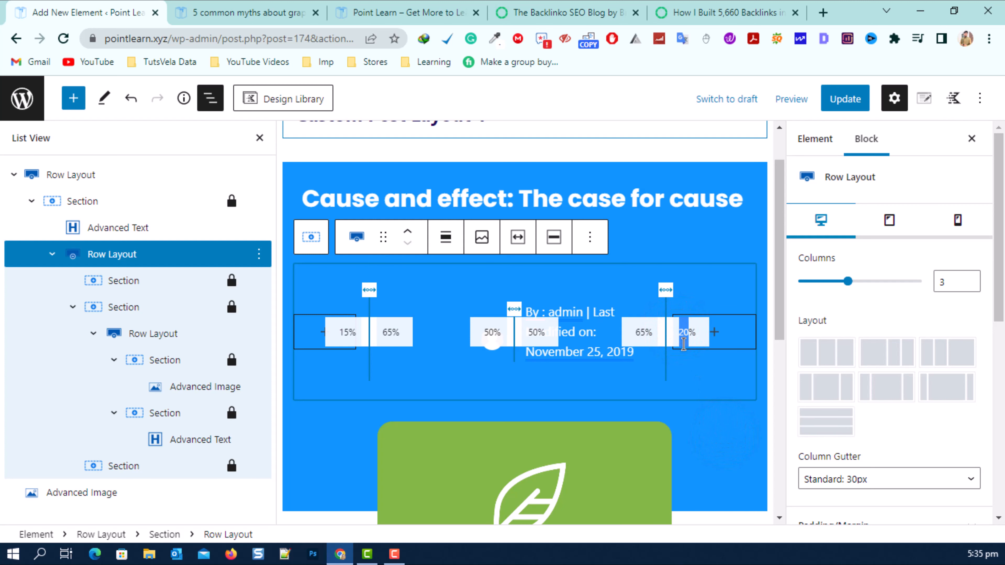
pyautogui.click(678, 217)
# Step: Save the element and reload the post to check whether the author/date text fits on one line
pyautogui.hotkey('ctrl', 's')
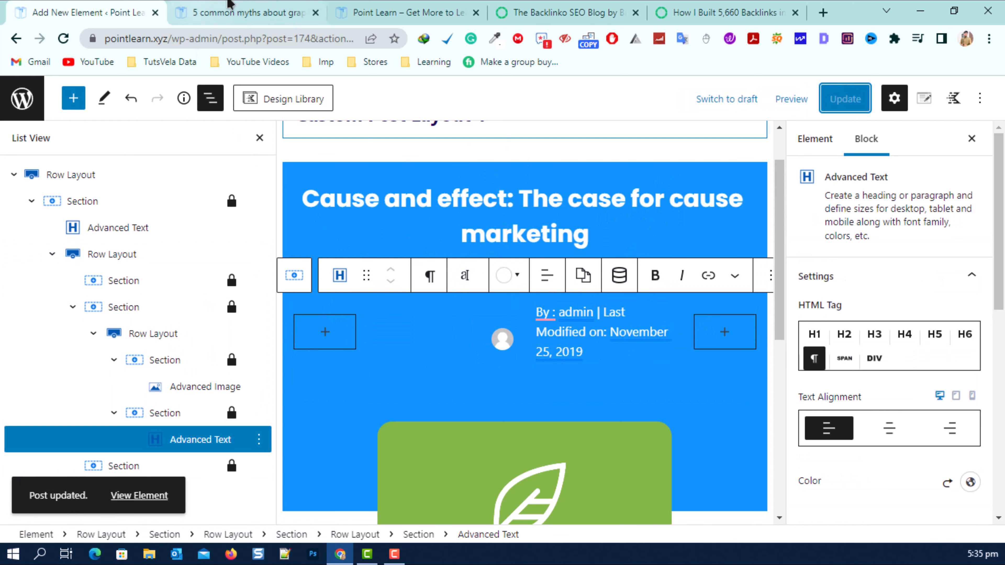
pyautogui.click(229, 13)
pyautogui.click(64, 39)
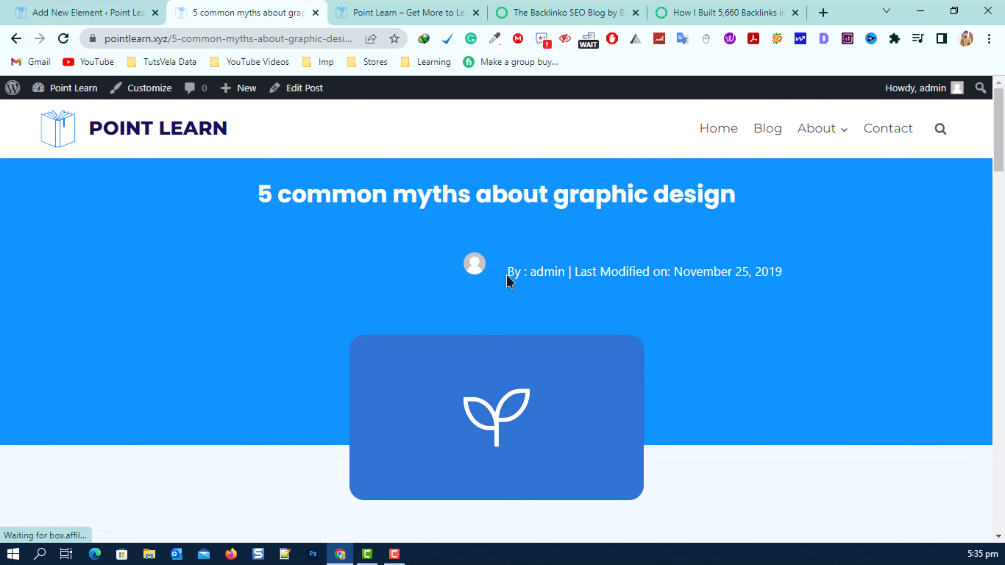
# Step: Remove the space before the colon in the author line so it reads "By:" and set its HTML tag to SPAN
pyautogui.click(55, 12)
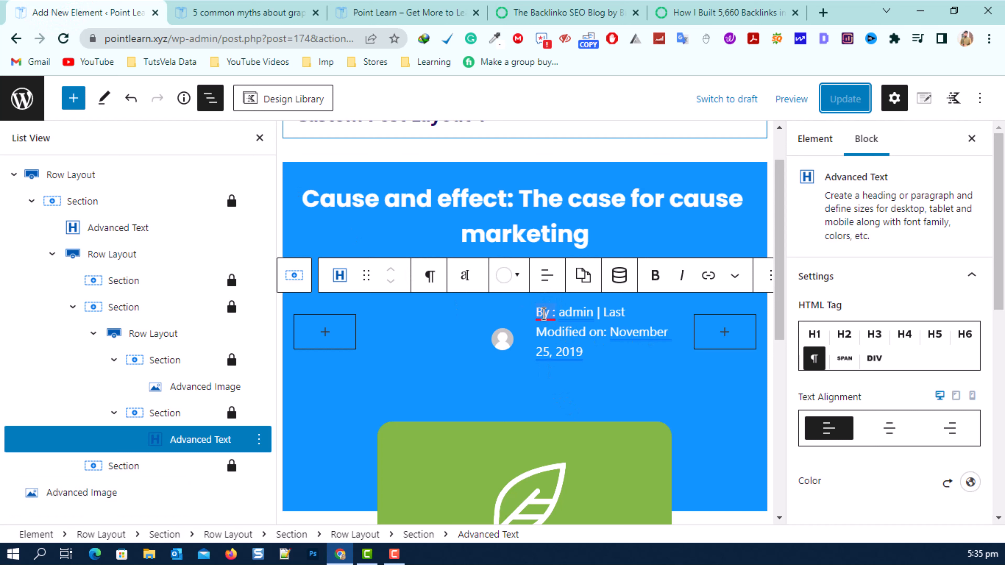
pyautogui.moveTo(545, 315)
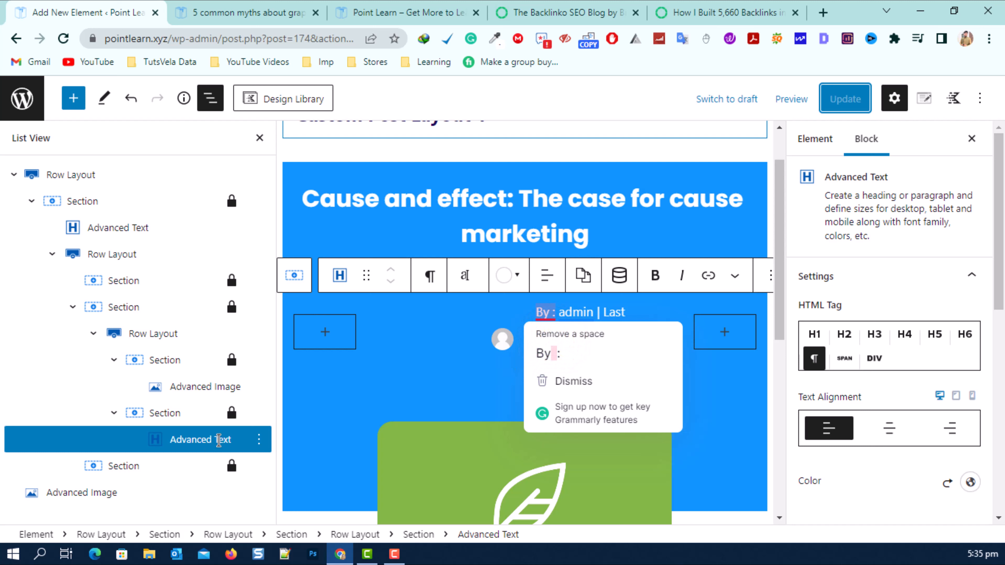
# Step: Set the author/date text block's top margin to -25 px
pyautogui.scroll(-10, 855, 293)
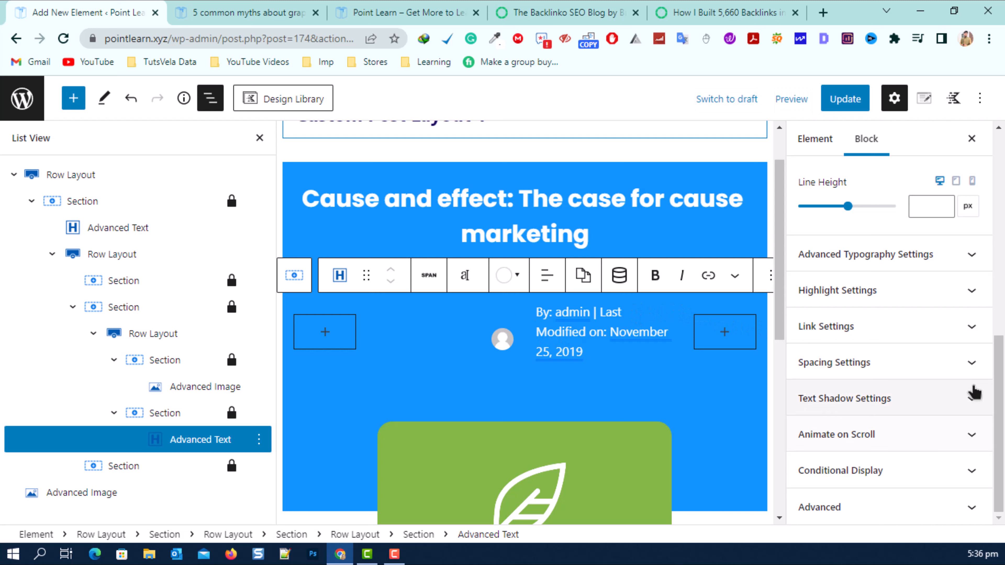
pyautogui.click(970, 365)
pyautogui.scroll(-2, 882, 412)
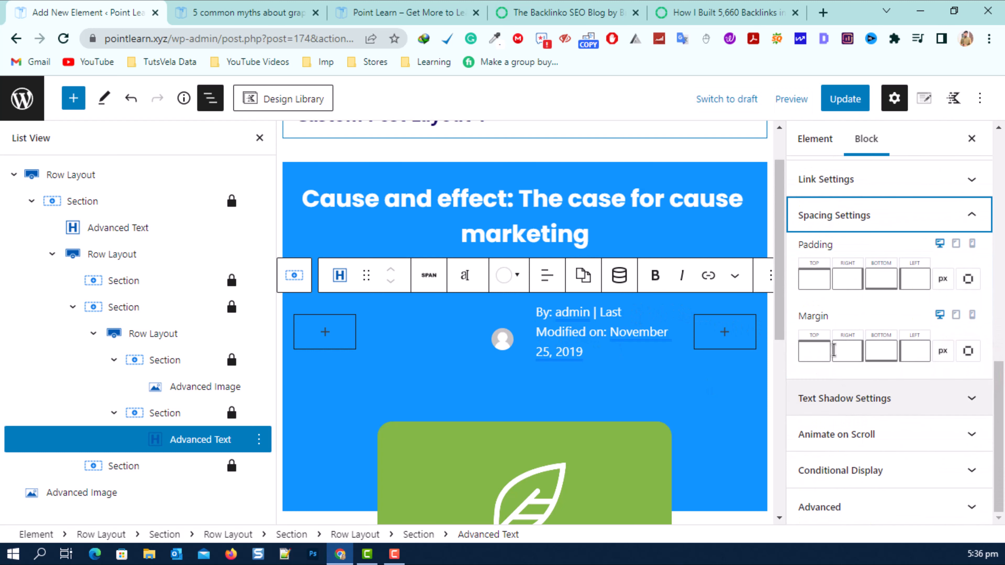
pyautogui.click(810, 351)
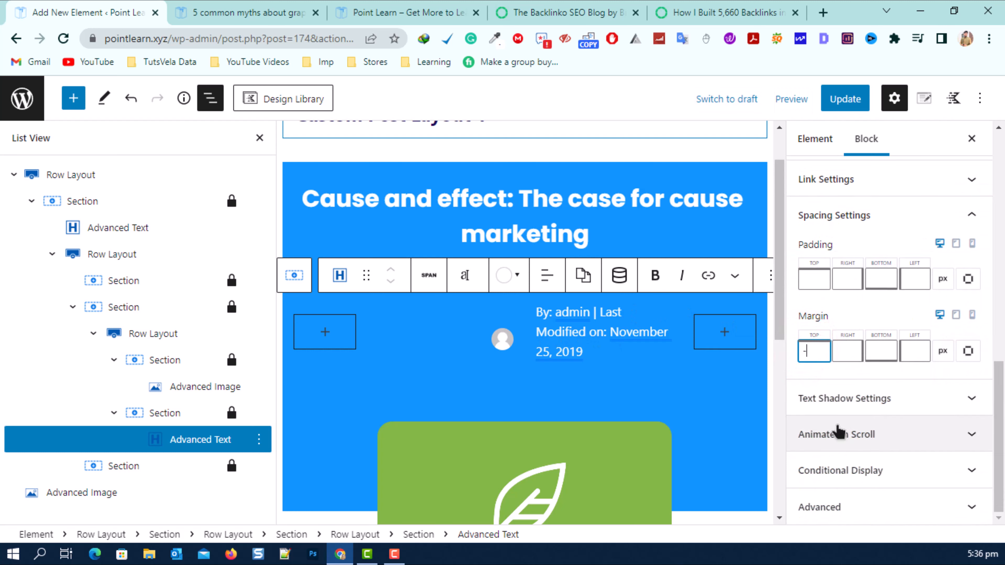
pyautogui.write('-25')
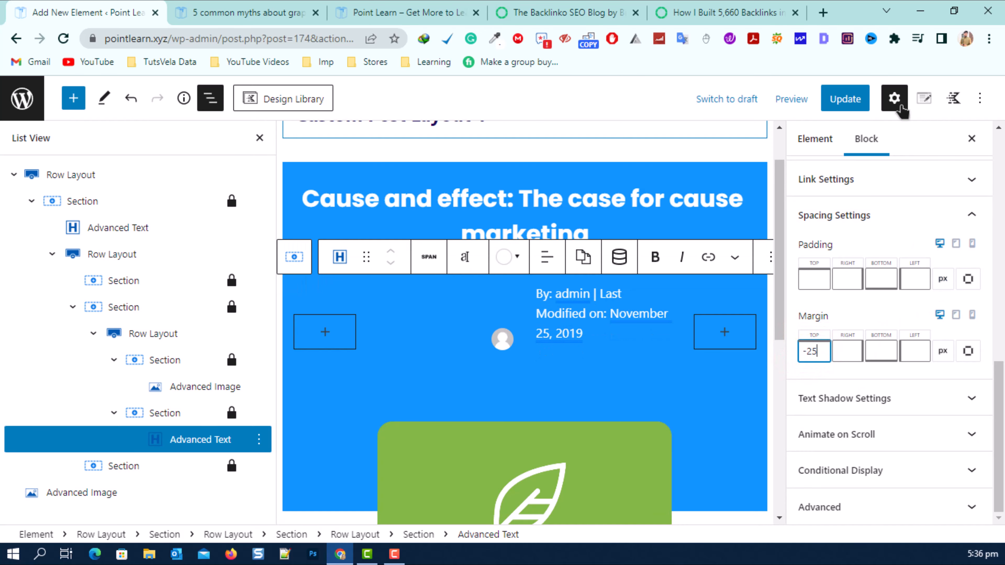
# Step: Update the element and reload the post to check the author/date line's vertical alignment with the author image
pyautogui.click(845, 98)
pyautogui.click(226, 11)
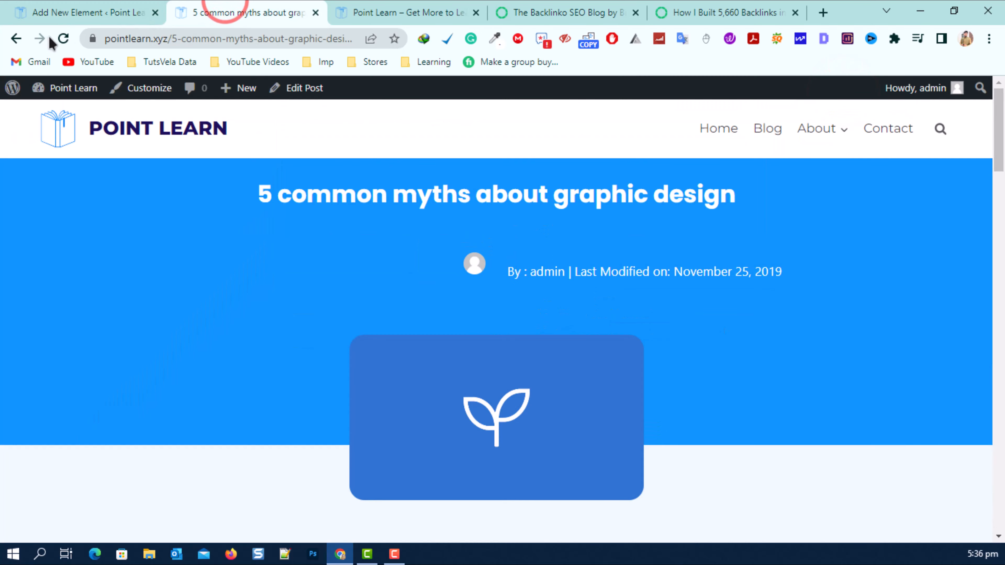
pyautogui.click(64, 39)
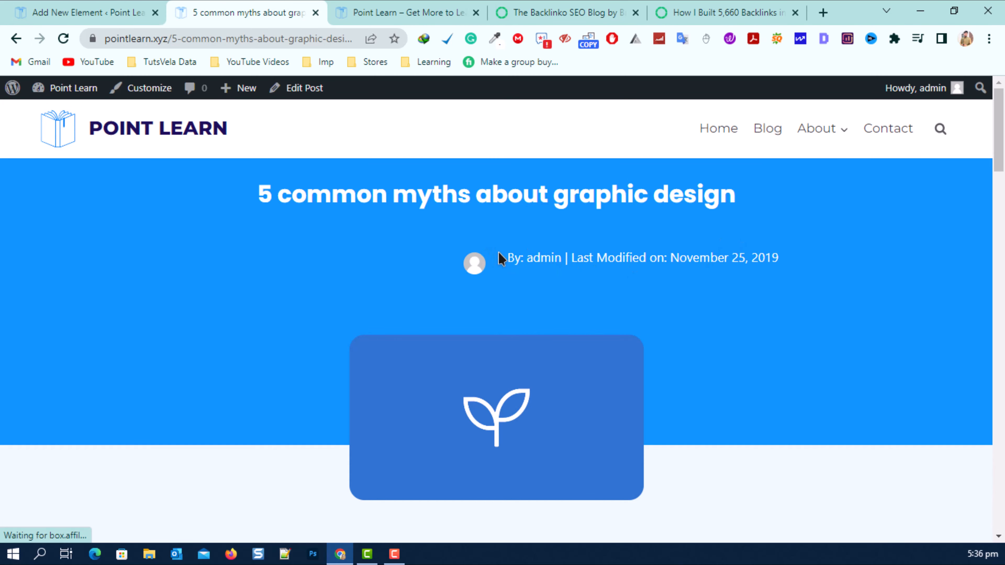
pyautogui.moveTo(499, 253); pyautogui.dragTo(799, 270)
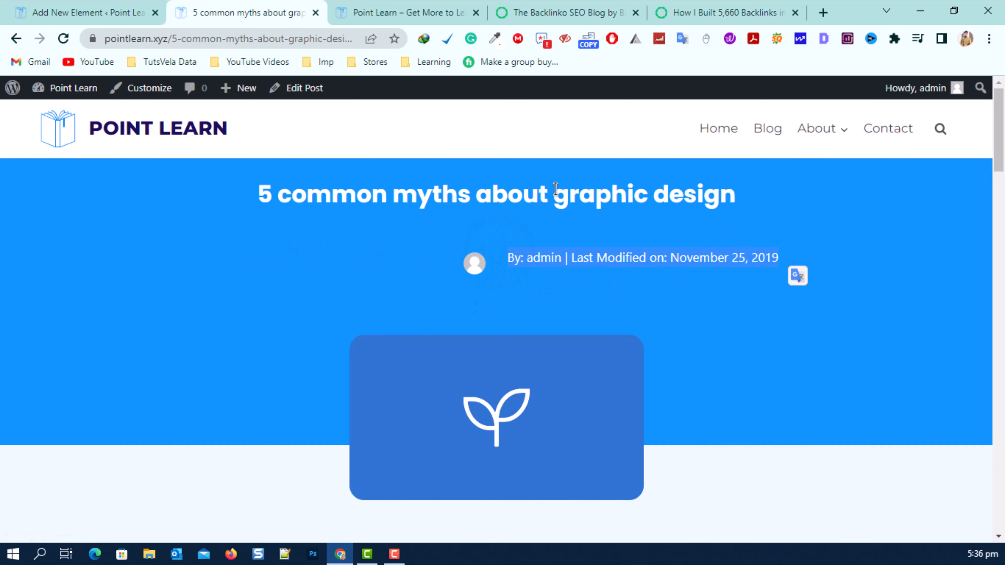
# Step: Resize the inner row layout holding the author image and author/date text to 25% and 75% columns
pyautogui.click(24, 10)
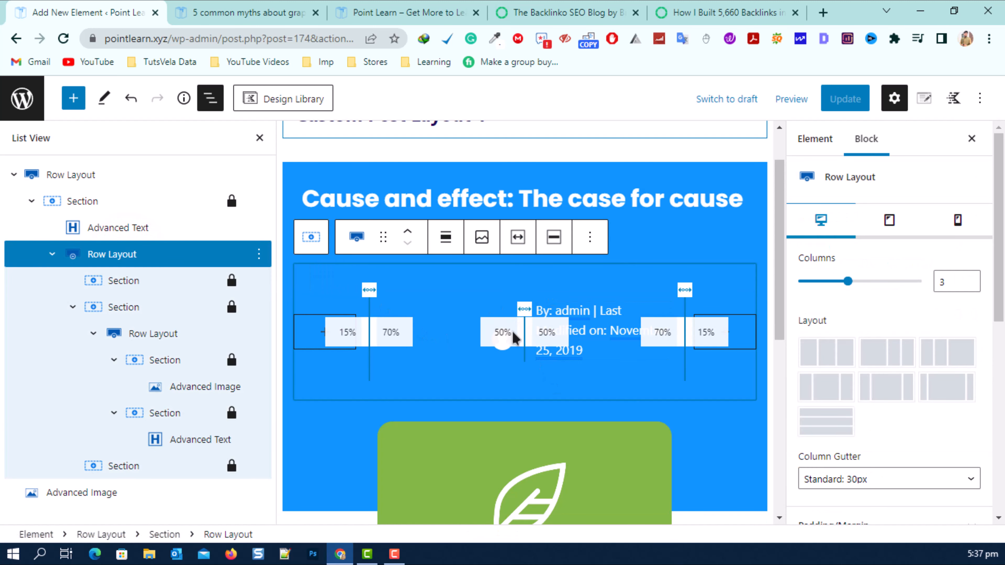
pyautogui.click(498, 335)
pyautogui.moveTo(455, 340); pyautogui.dragTo(445, 341)
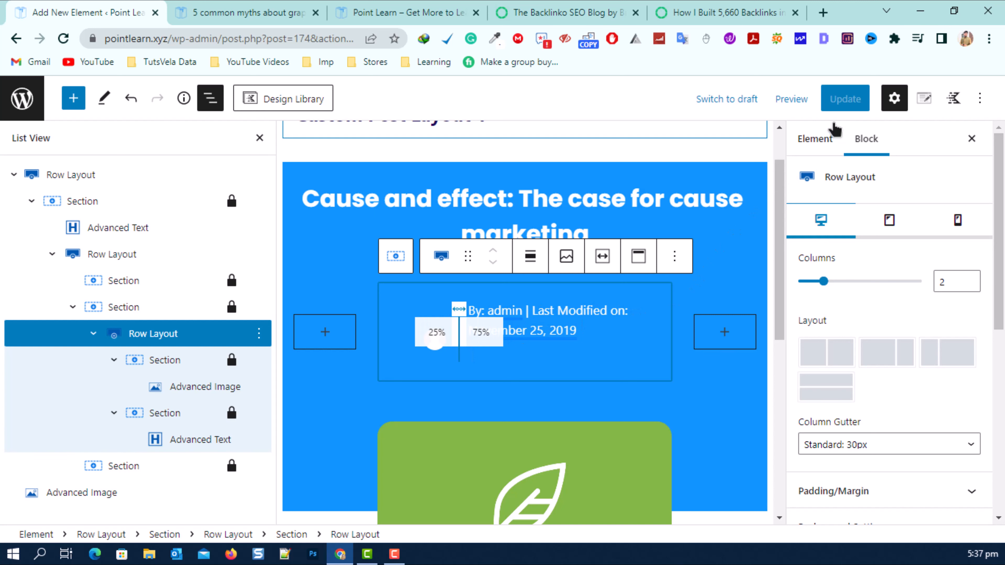
# Step: Update the element and reload the post to check the 25/75 split between the author image and author/date line
pyautogui.click(842, 100)
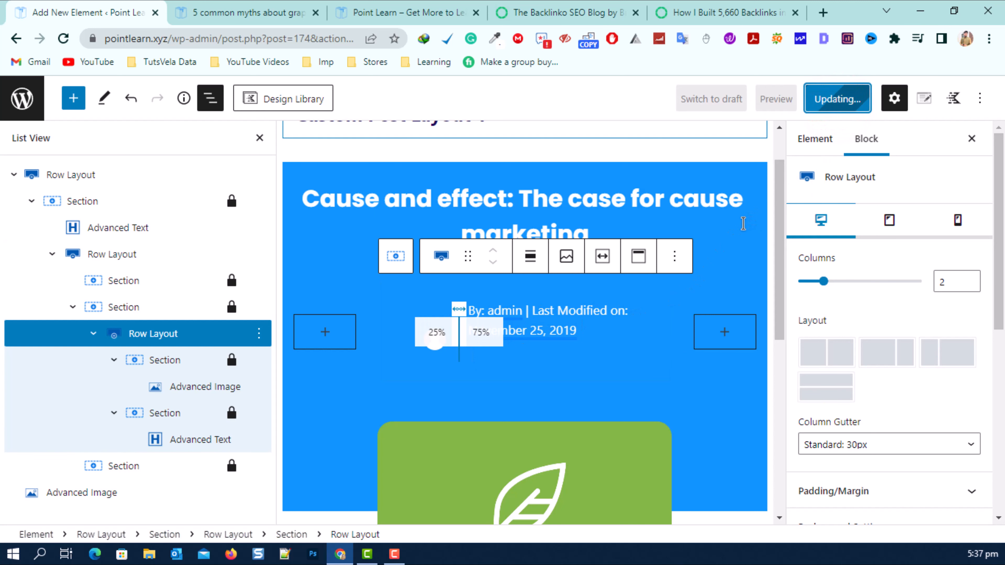
pyautogui.click(198, 12)
pyautogui.click(64, 39)
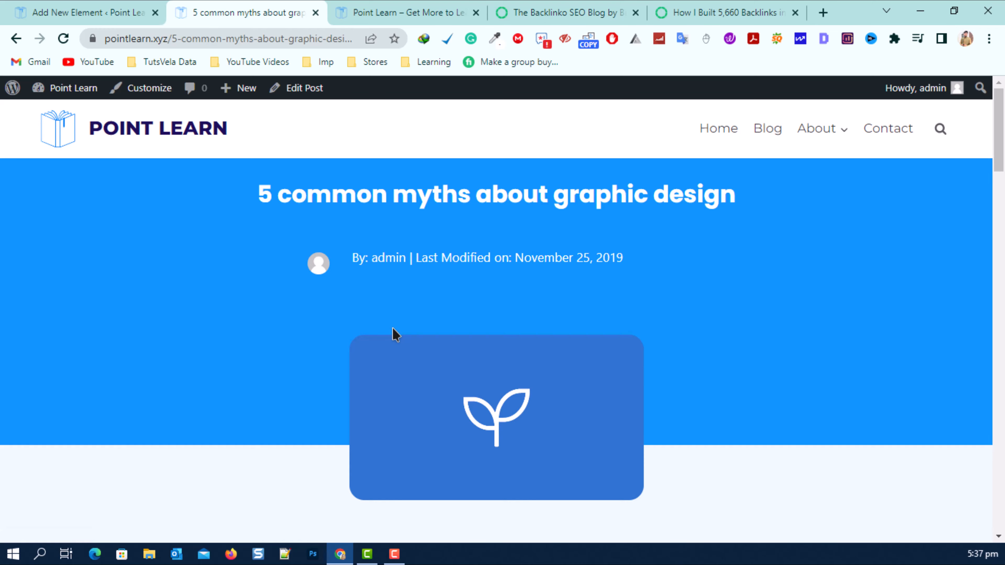
pyautogui.click(142, 9)
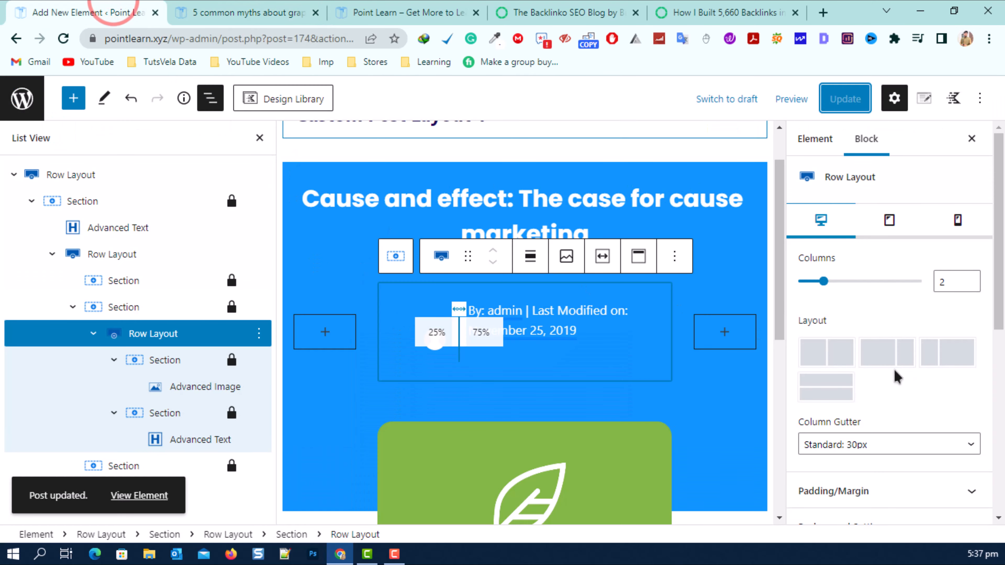
# Step: Clear the author/date text block's top margin and update the element
pyautogui.click(555, 310)
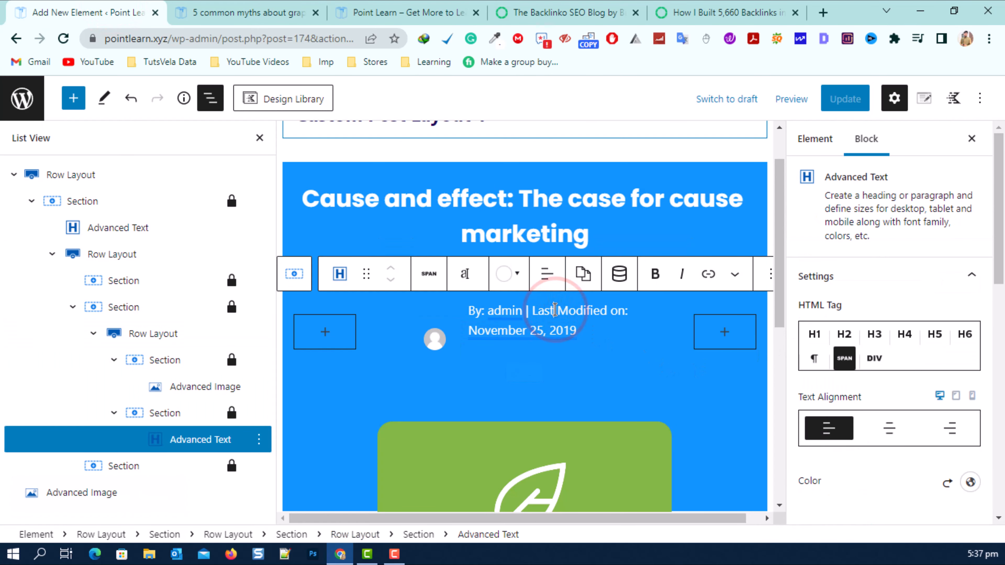
pyautogui.scroll(-6, 909, 360)
pyautogui.scroll(-5, 856, 386)
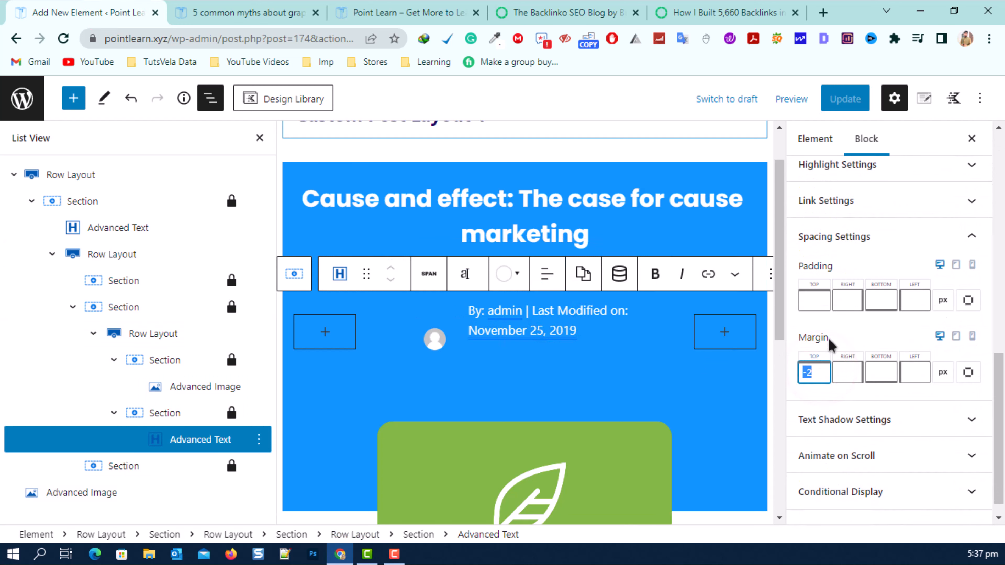
pyautogui.click(845, 99)
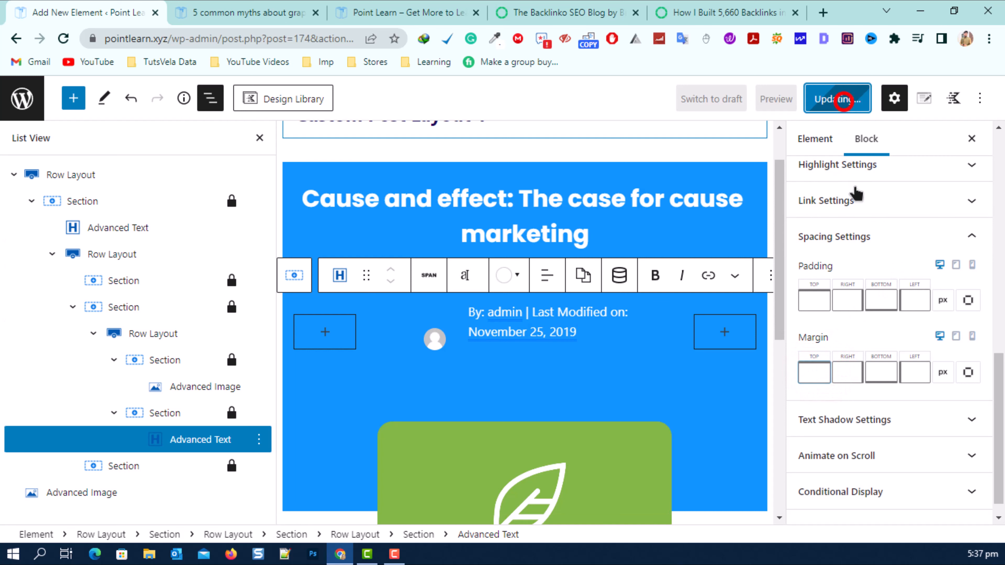
# Step: Reload the live post to check the author/date line's alignment with the author image without the top margin
pyautogui.click(250, 8)
pyautogui.click(63, 38)
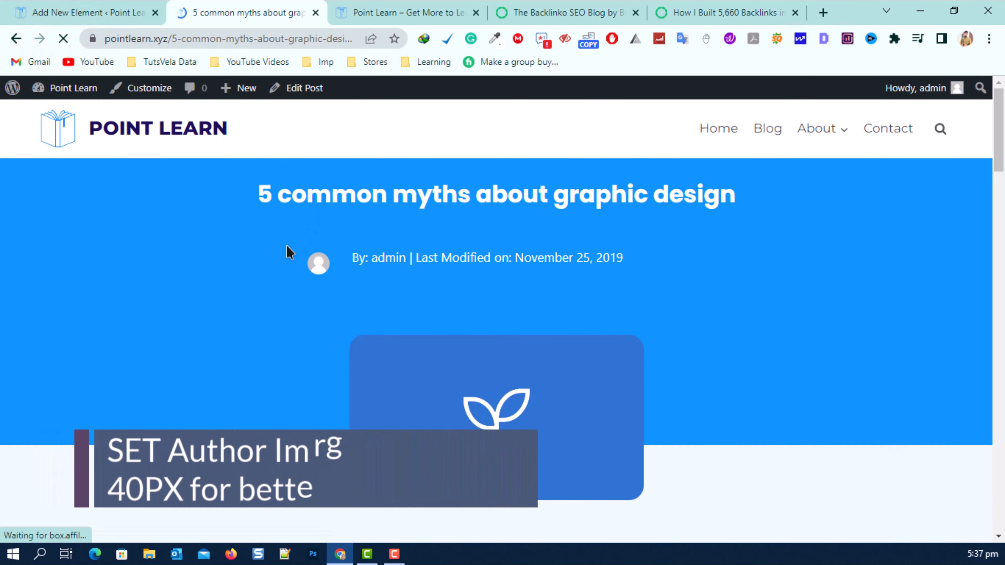
pyautogui.click(92, 13)
pyautogui.click(222, 12)
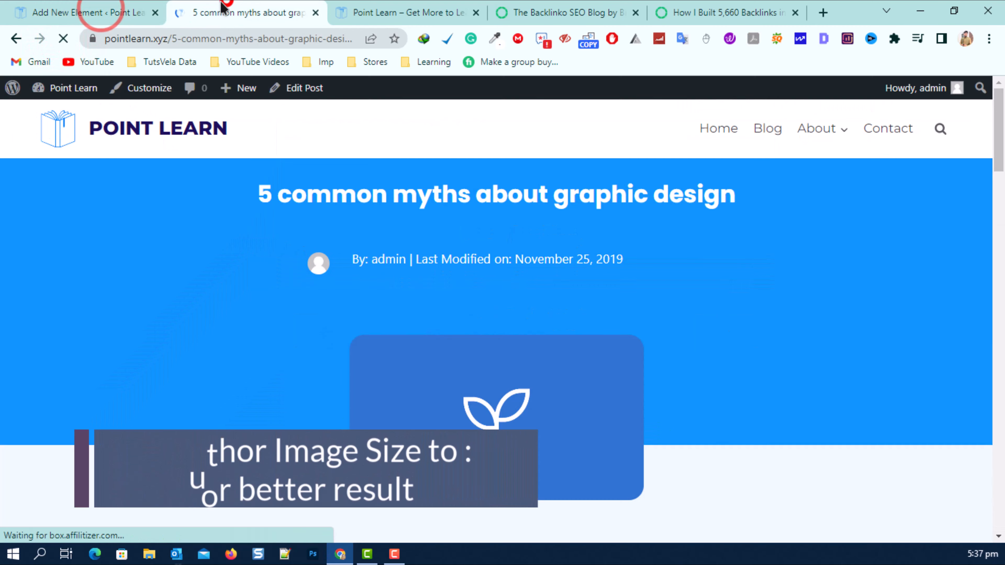
pyautogui.click(63, 38)
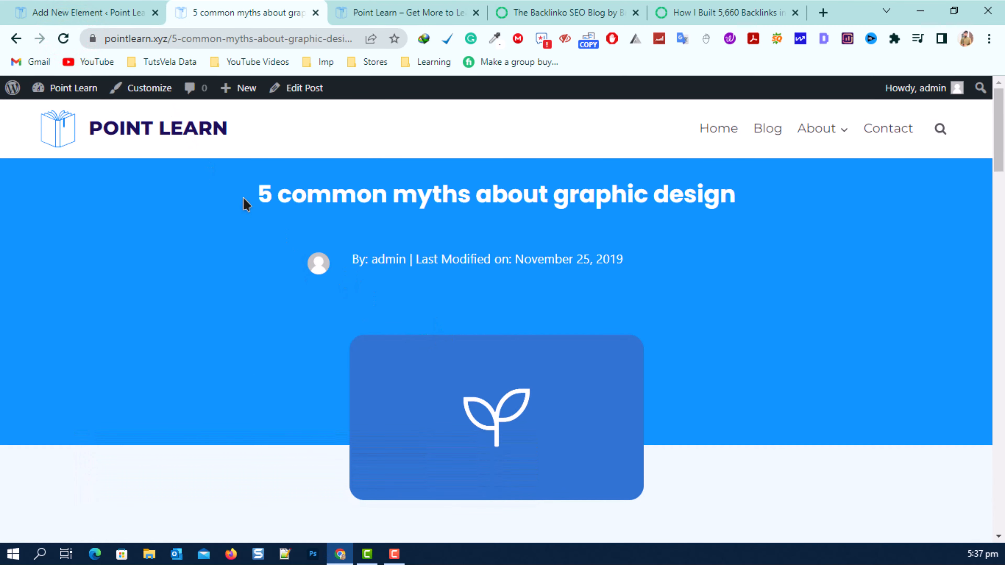
pyautogui.click(63, 39)
# Step: Examine the post below the custom header for the theme's default featured image, title and meta
pyautogui.scroll(-4, 508, 297)
pyautogui.scroll(3, 415, 287)
pyautogui.scroll(-4, 476, 319)
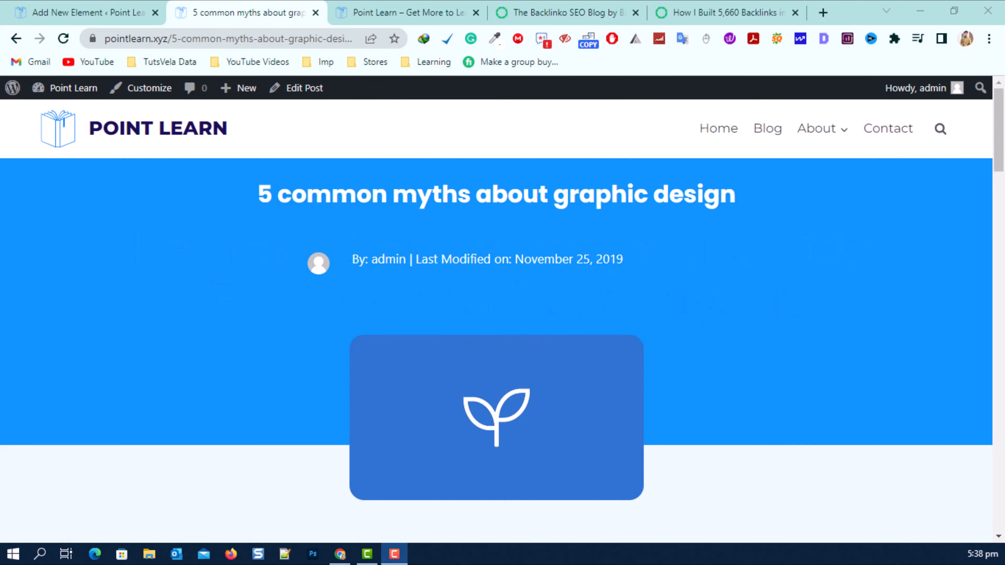
pyautogui.scroll(-10, 588, 166)
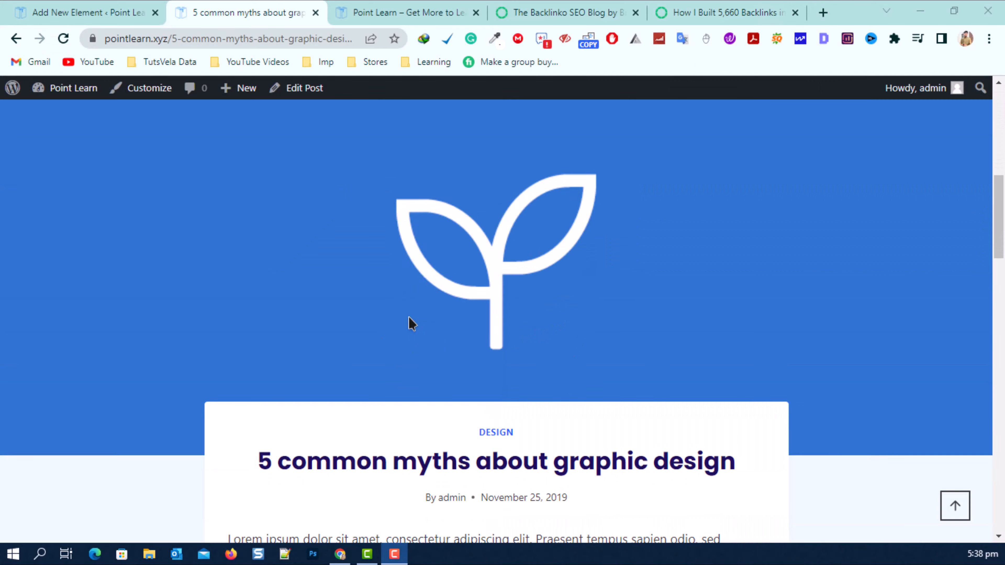
pyautogui.scroll(-5, 446, 162)
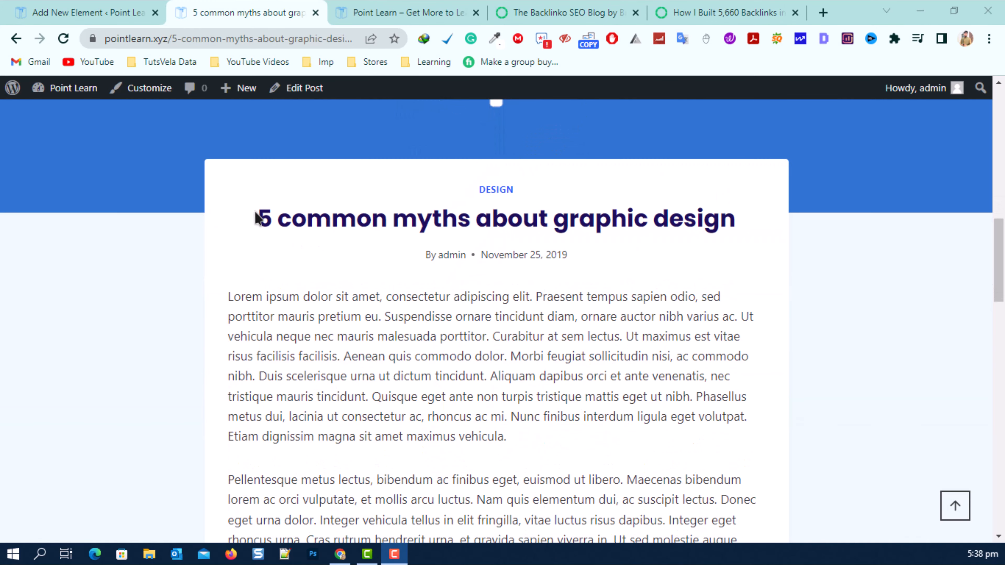
pyautogui.moveTo(270, 216); pyautogui.dragTo(660, 368)
pyautogui.click(660, 368)
pyautogui.scroll(4, 451, 326)
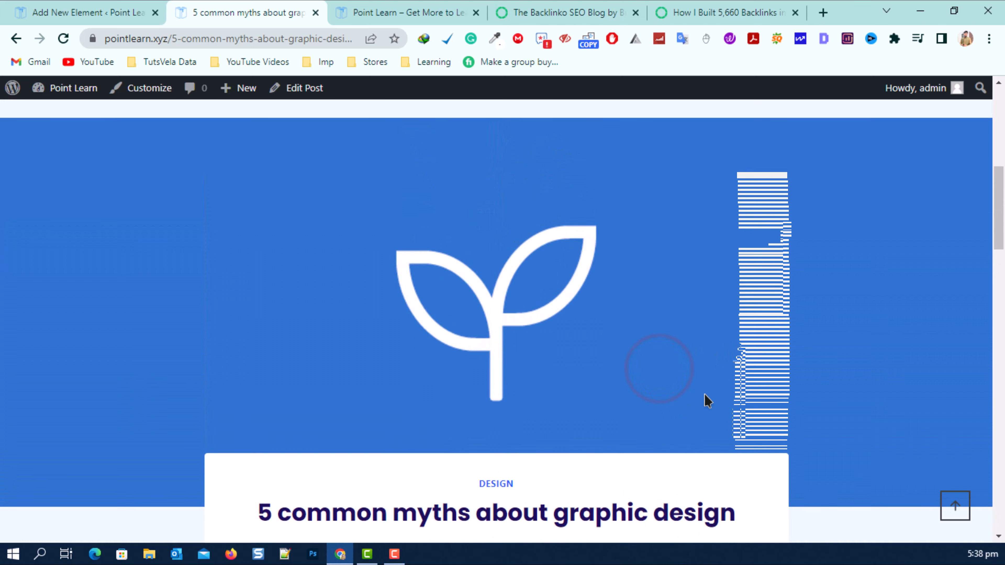
pyautogui.scroll(10, 708, 401)
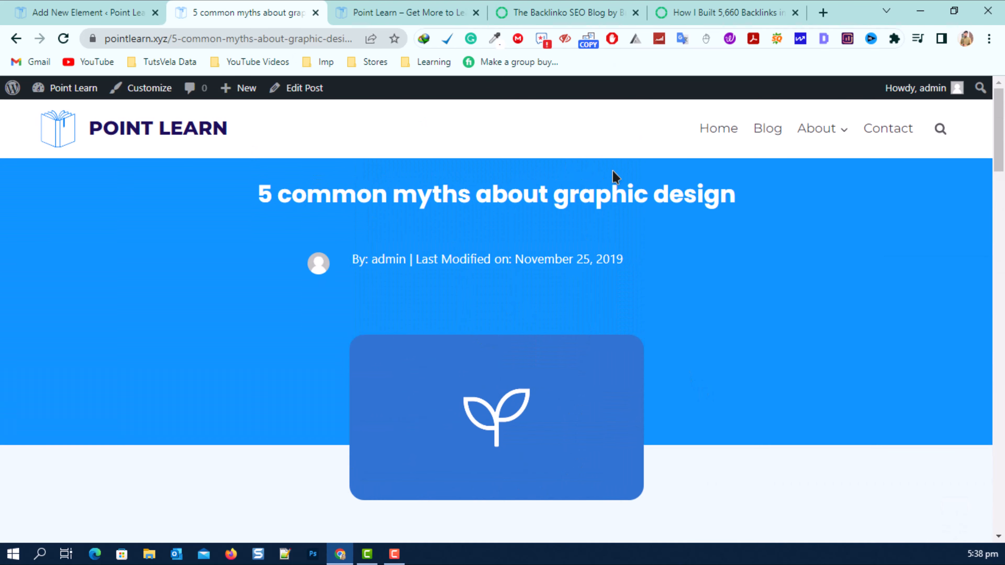
# Step: Open the theme customizer's Single Post Layout settings for this post and close the element editor's browser tab
pyautogui.click(148, 87)
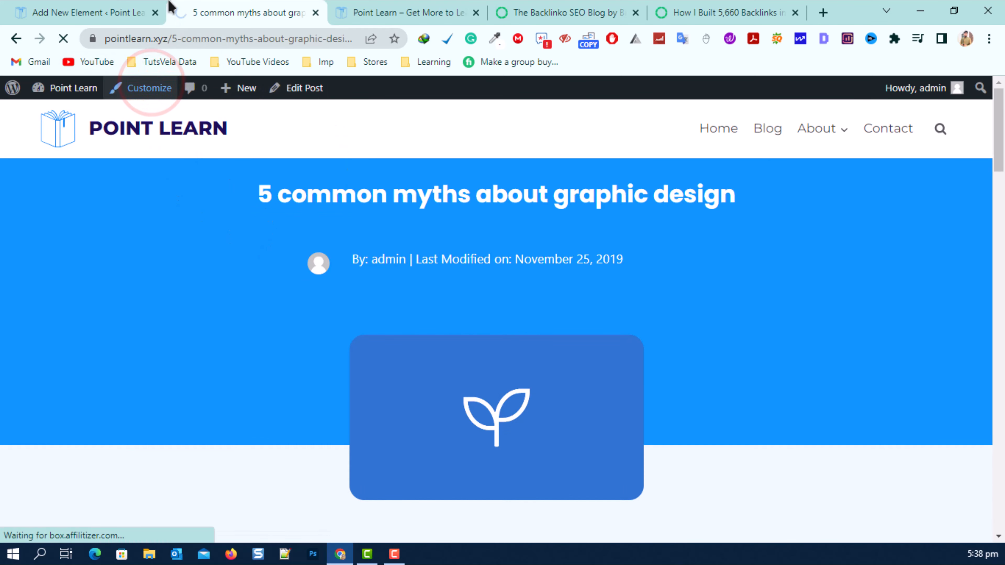
pyautogui.click(156, 12)
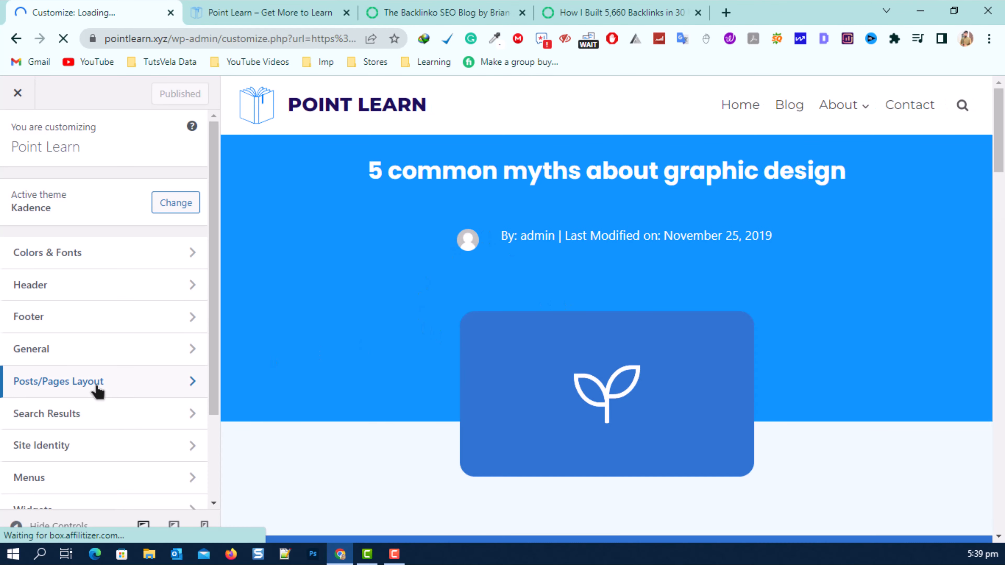
pyautogui.click(96, 384)
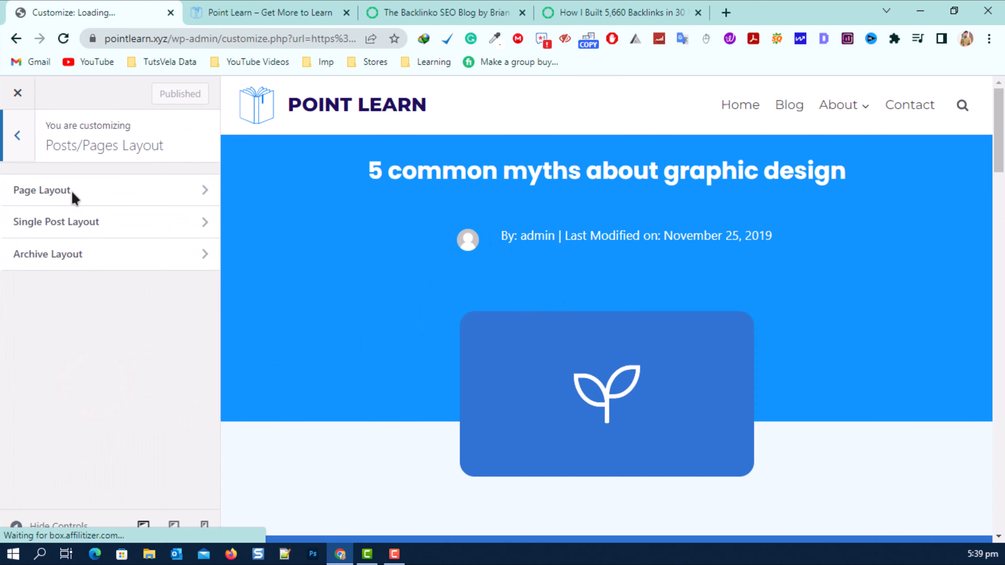
pyautogui.click(56, 224)
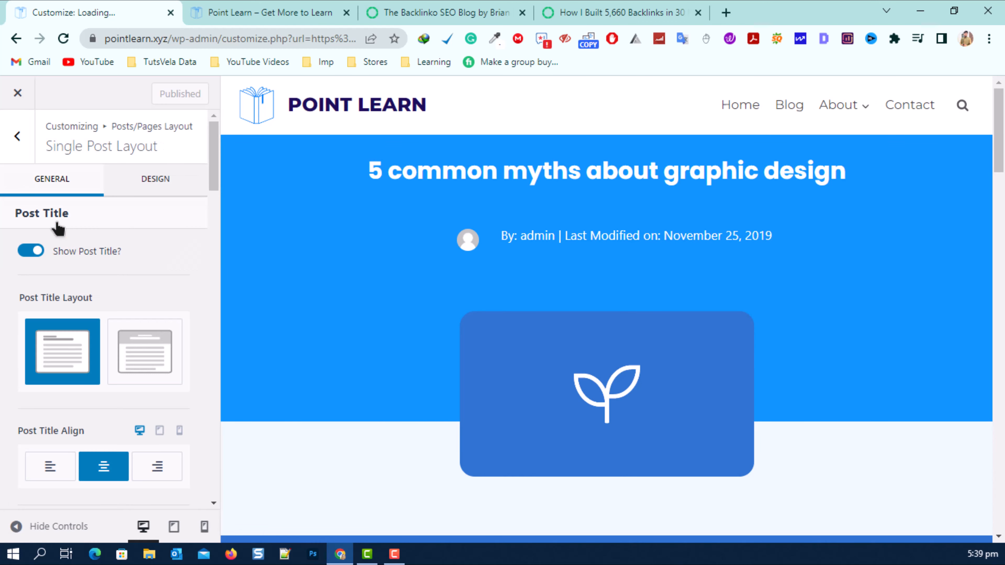
# Step: Hide the Categories, Title and Meta title elements of the single post layout and check the content in the preview
pyautogui.scroll(-5, 478, 222)
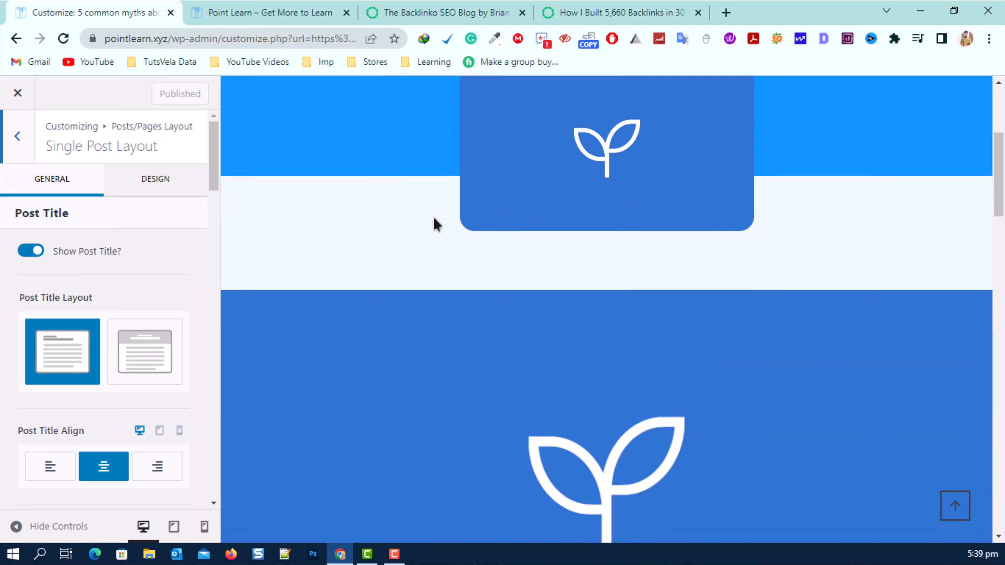
pyautogui.scroll(-3, 164, 291)
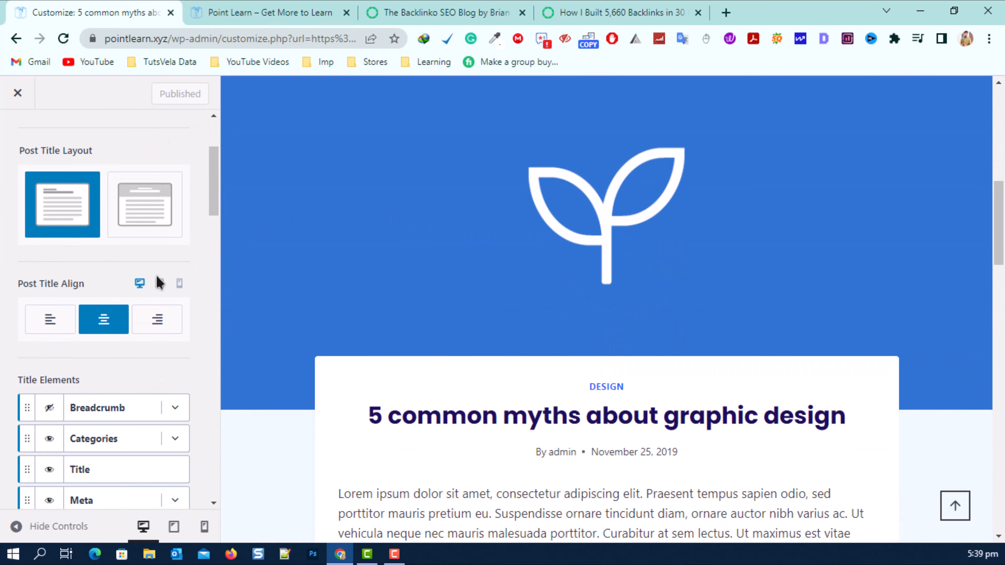
pyautogui.scroll(-3, 56, 305)
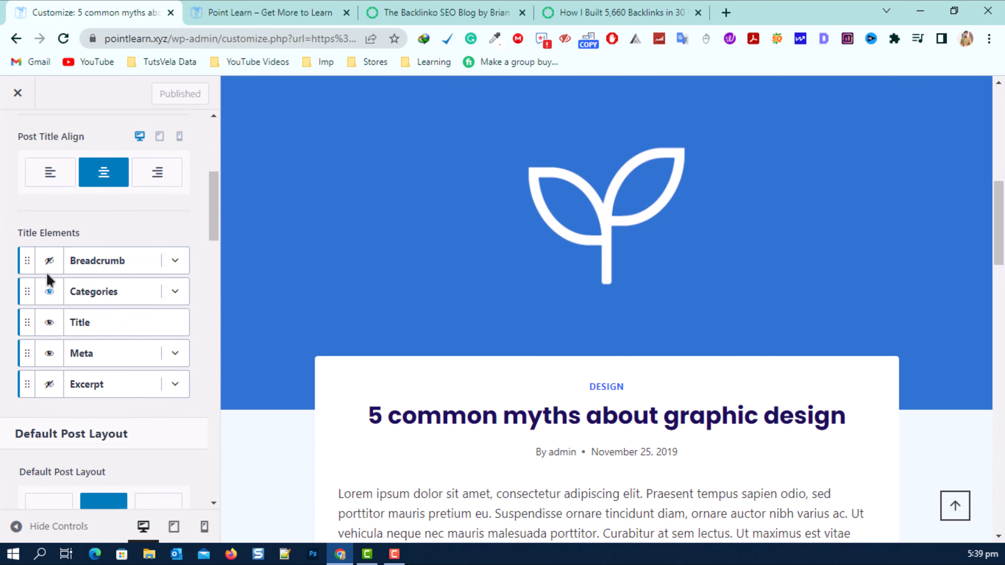
pyautogui.click(49, 292)
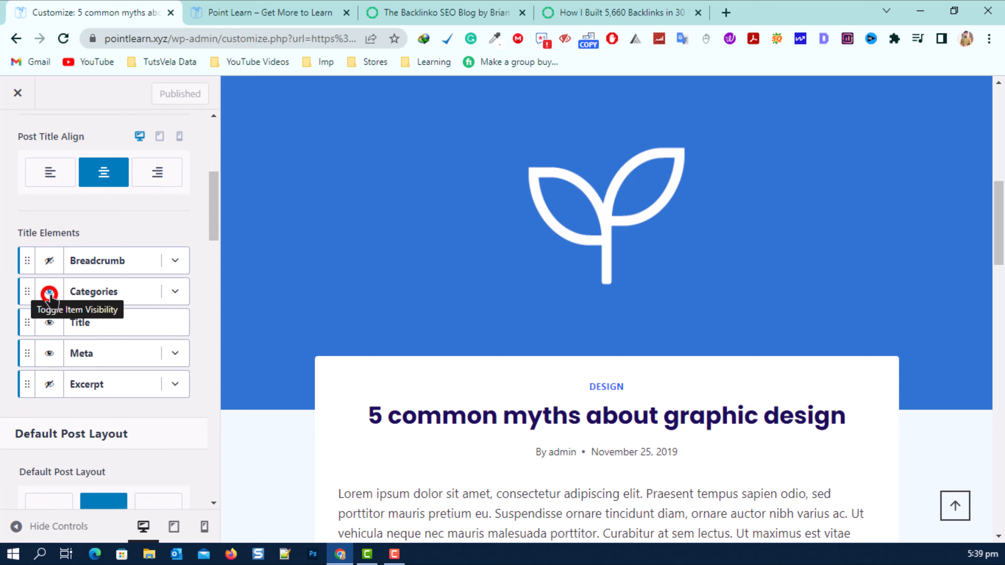
pyautogui.click(49, 322)
pyautogui.click(49, 354)
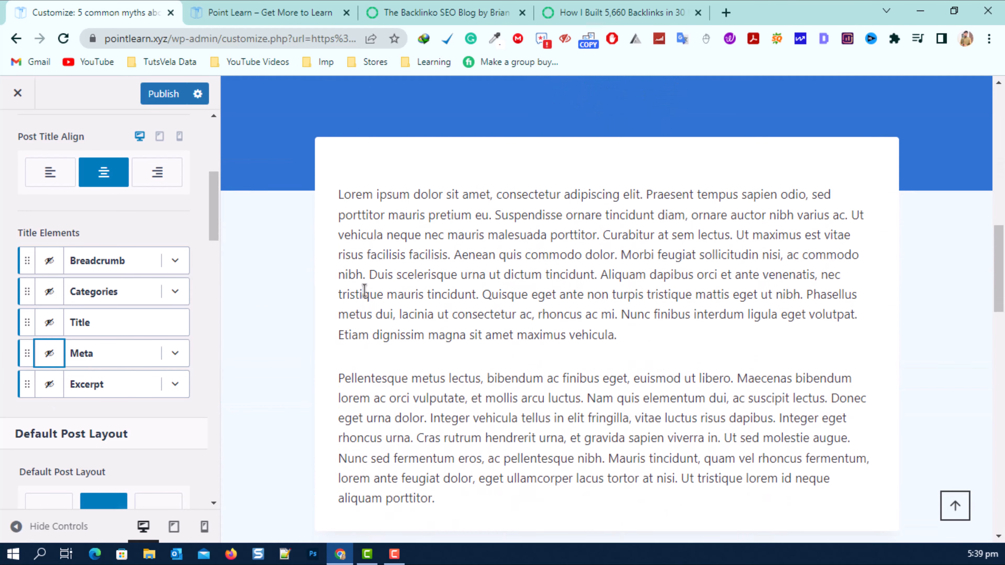
pyautogui.moveTo(337, 193); pyautogui.dragTo(662, 406)
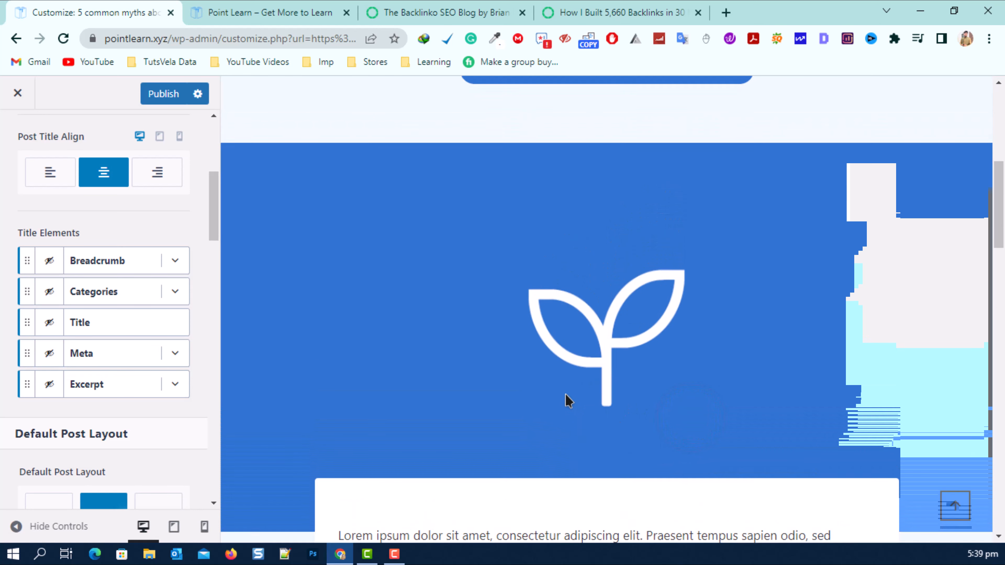
# Step: Set the default post layout to full width and the content style to unboxed
pyautogui.scroll(-1, 84, 386)
pyautogui.scroll(-6, 84, 387)
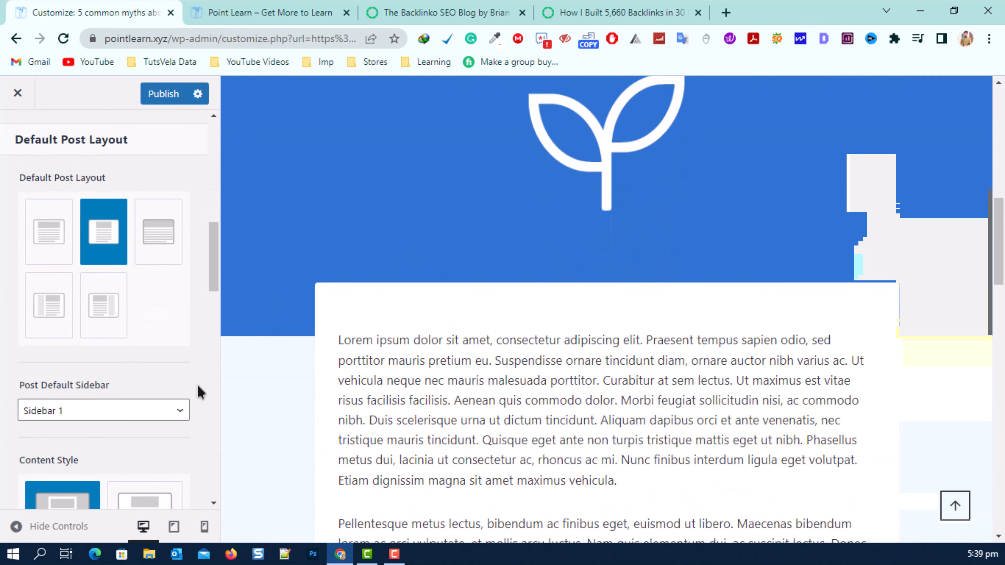
pyautogui.click(176, 222)
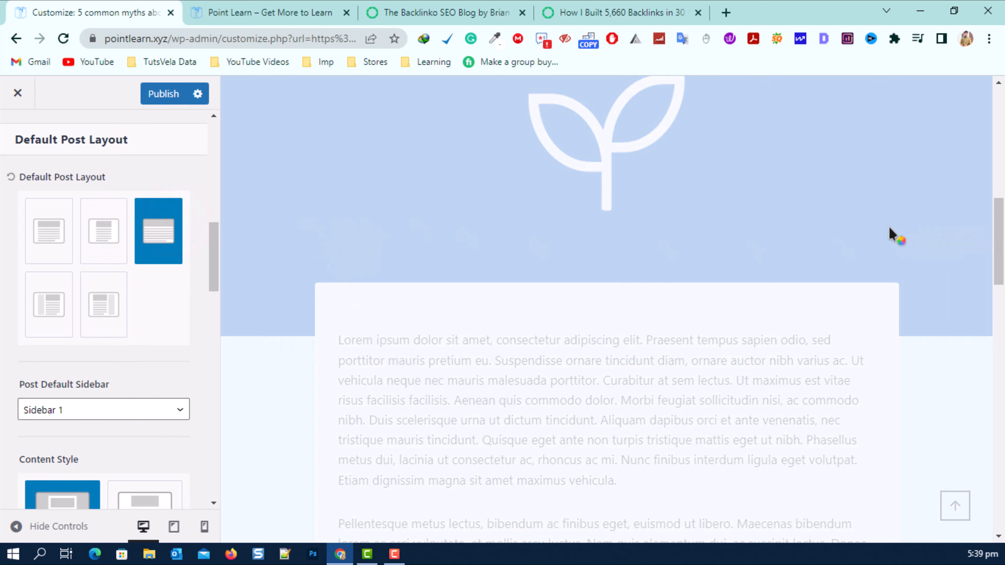
pyautogui.scroll(-4, 149, 394)
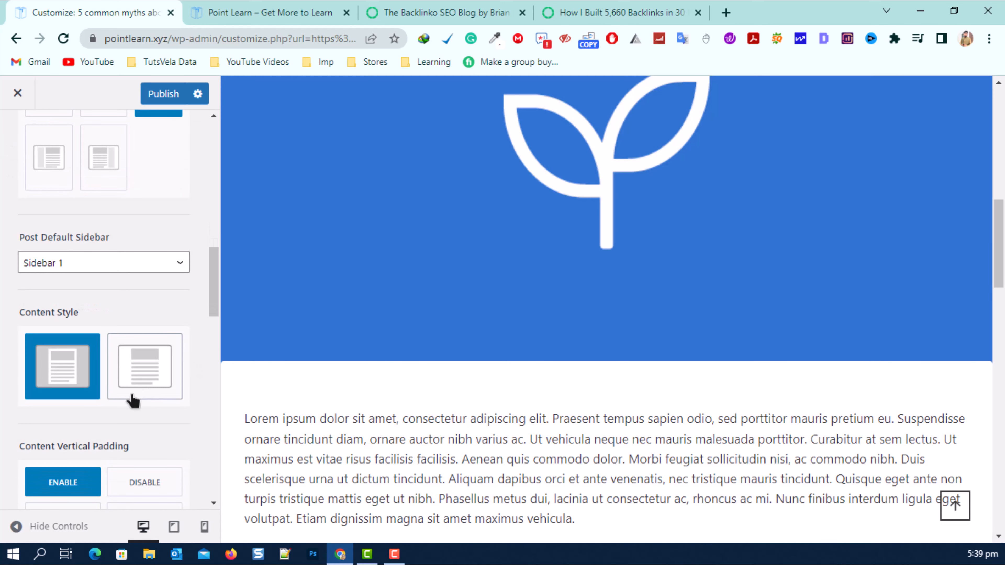
pyautogui.click(140, 374)
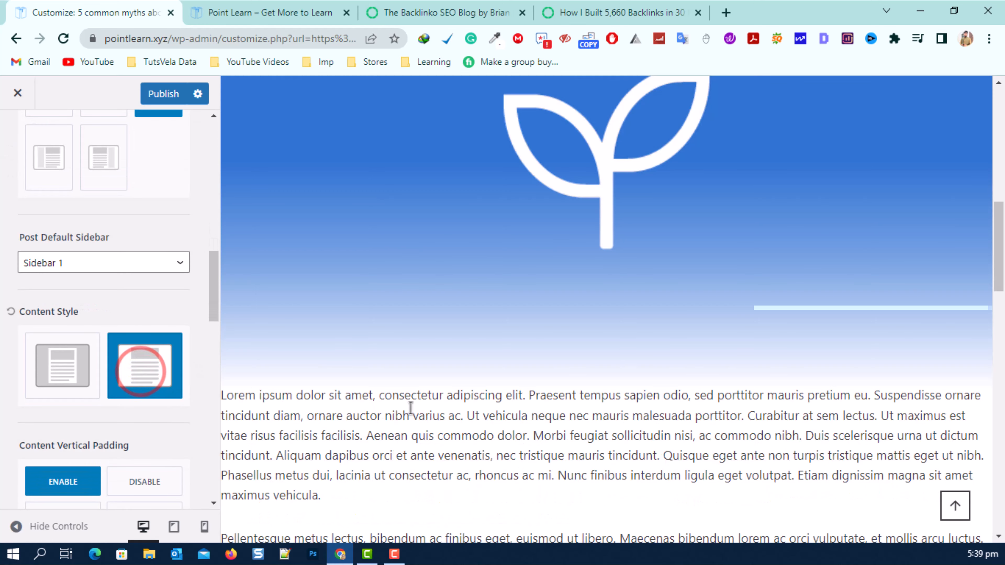
# Step: Set the default post layout back to narrow and check the post content's width in the preview
pyautogui.scroll(5, 425, 408)
pyautogui.scroll(4, 102, 334)
pyautogui.click(106, 247)
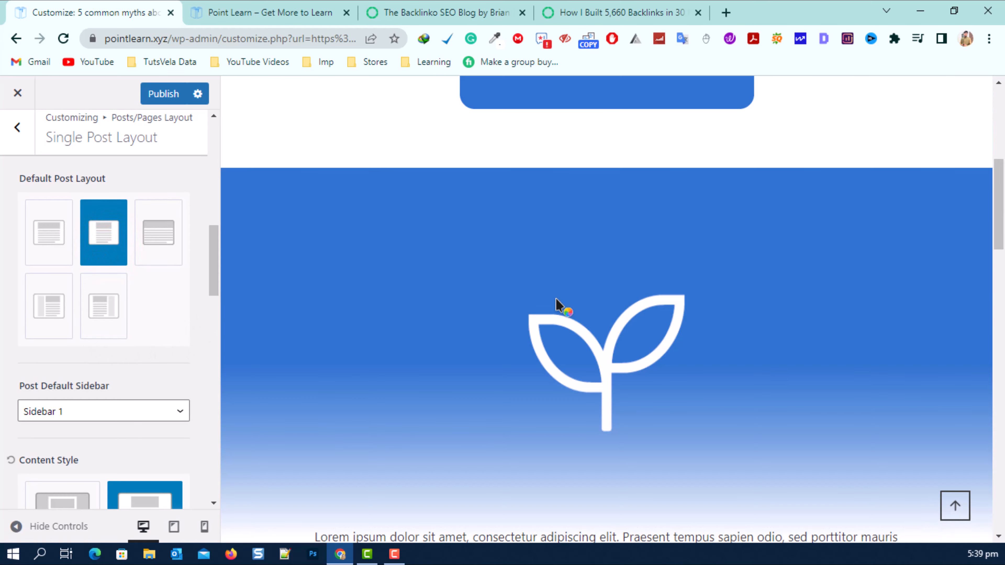
pyautogui.scroll(-7, 561, 305)
pyautogui.moveTo(318, 248); pyautogui.dragTo(714, 453)
pyautogui.scroll(5, 716, 459)
pyautogui.scroll(-8, 716, 458)
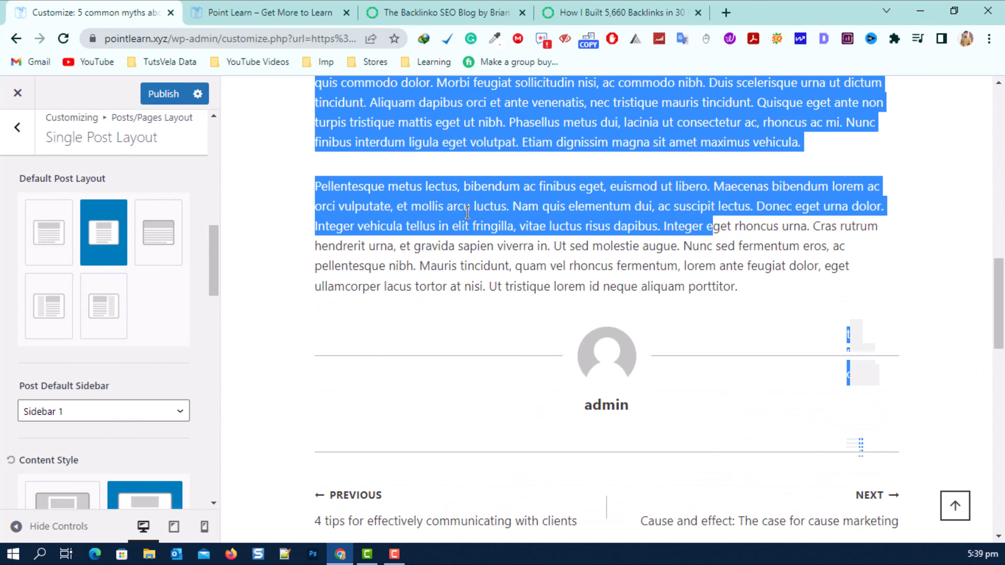
pyautogui.scroll(10, 258, 234)
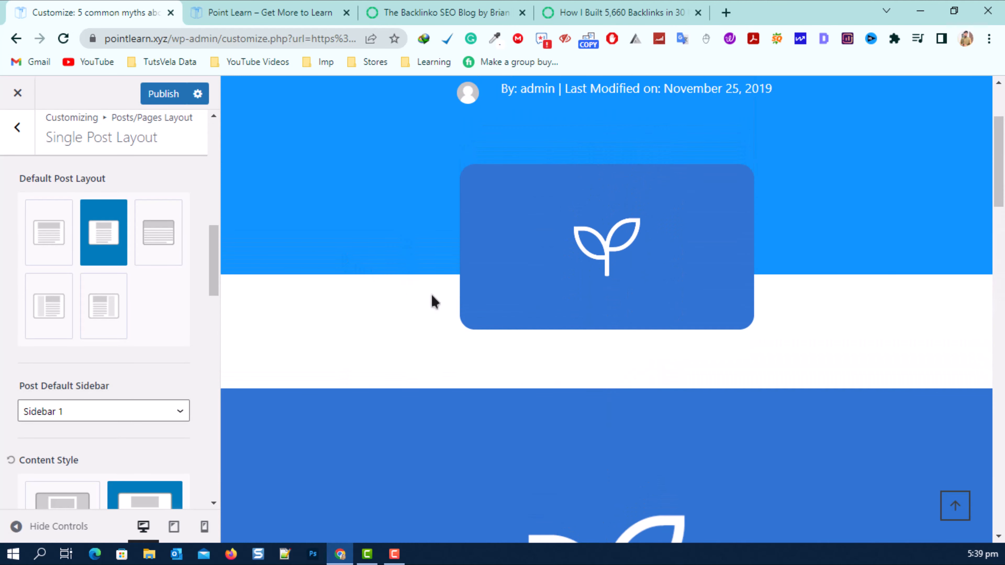
# Step: Turn off the theme's default featured image for single posts
pyautogui.scroll(-5, 532, 352)
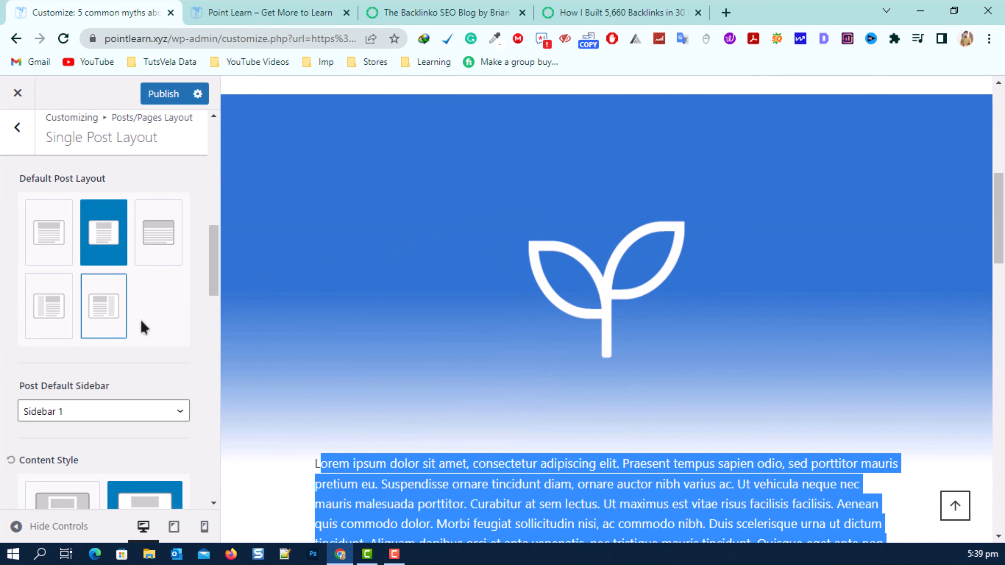
pyautogui.scroll(-5, 143, 323)
pyautogui.scroll(-4, 139, 349)
pyautogui.scroll(1, 134, 381)
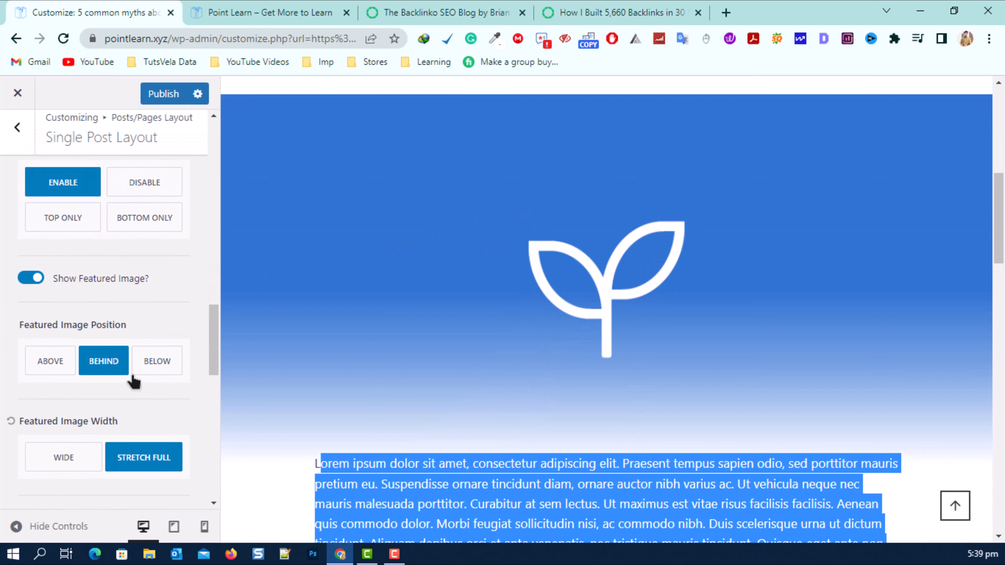
pyautogui.scroll(-2, 126, 350)
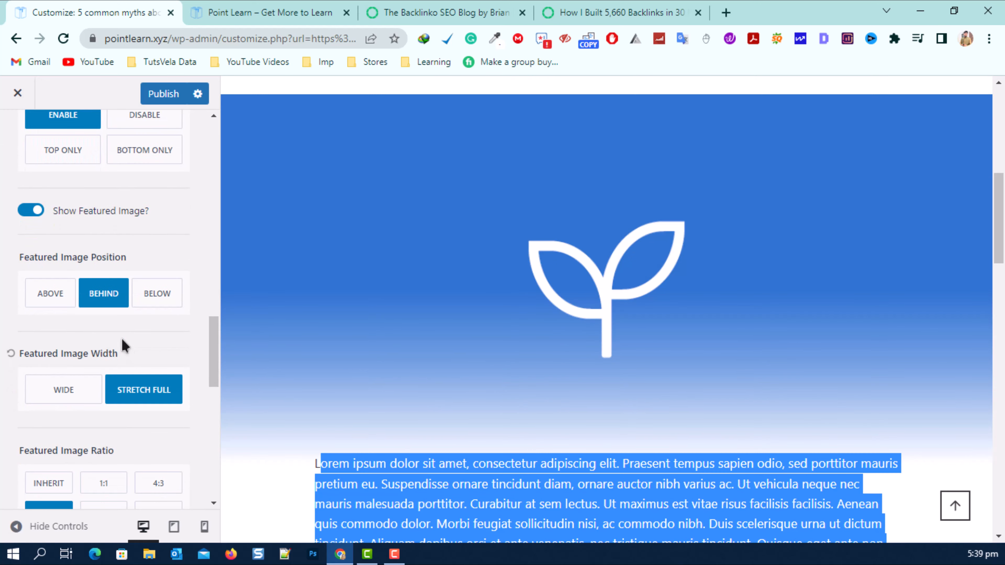
pyautogui.click(28, 212)
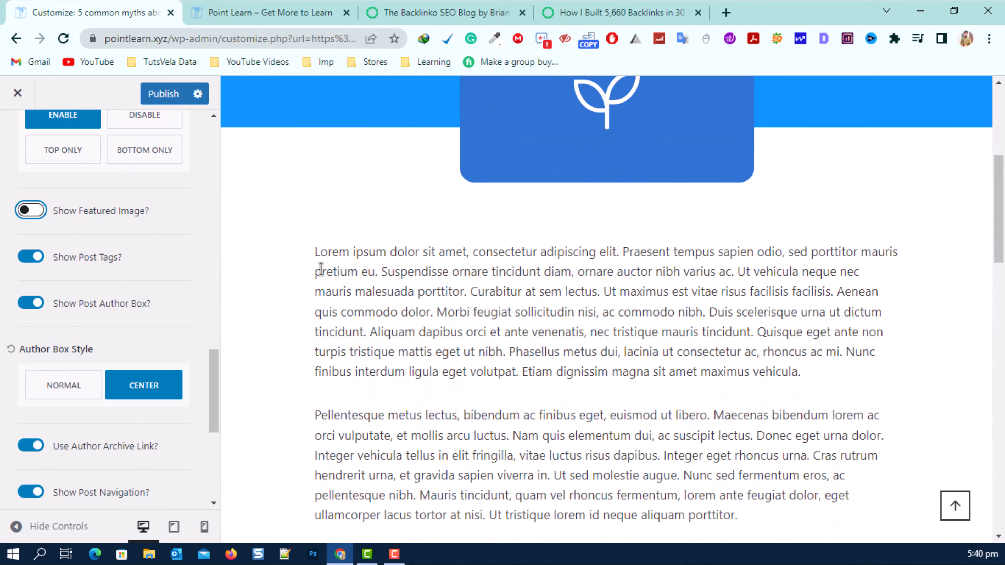
# Step: Examine the custom header's title, author meta and featured image and the post's body text in the preview
pyautogui.moveTo(315, 260); pyautogui.dragTo(687, 436)
pyautogui.scroll(-4, 586, 217)
pyautogui.click(584, 215)
pyautogui.scroll(8, 533, 307)
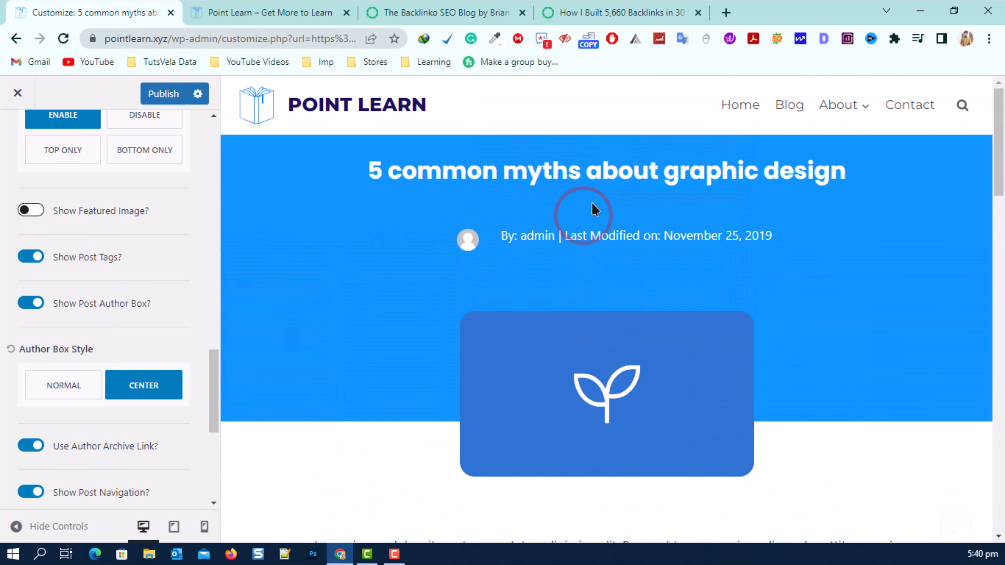
pyautogui.moveTo(773, 165); pyautogui.dragTo(871, 190)
pyautogui.click(871, 189)
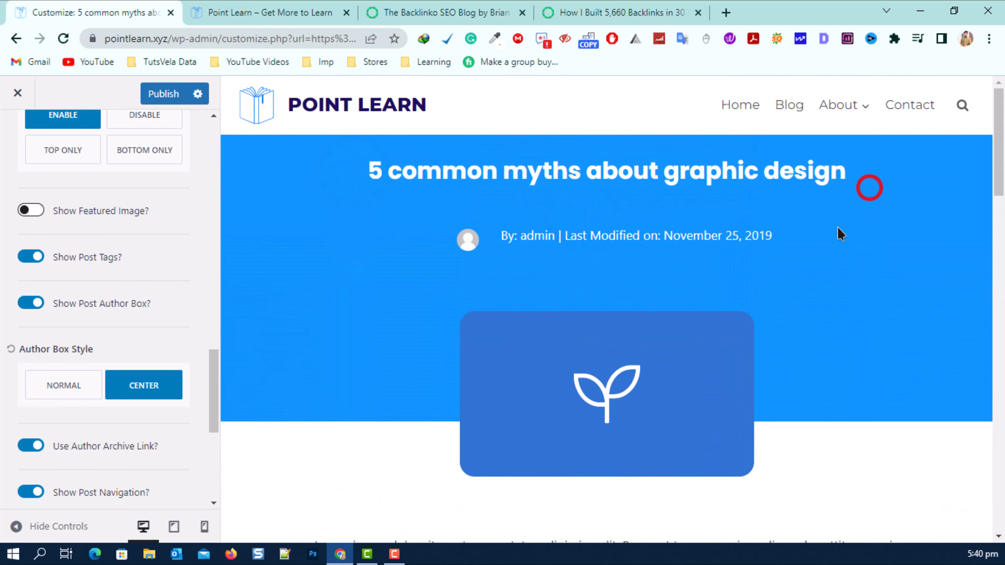
pyautogui.moveTo(801, 233); pyautogui.dragTo(491, 252)
pyautogui.click(715, 302)
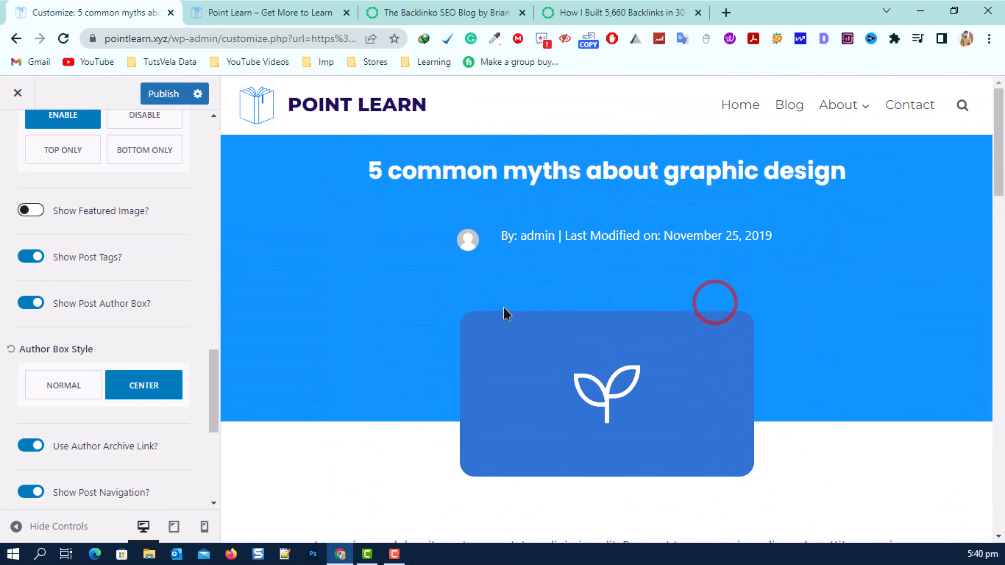
pyautogui.scroll(-5, 673, 325)
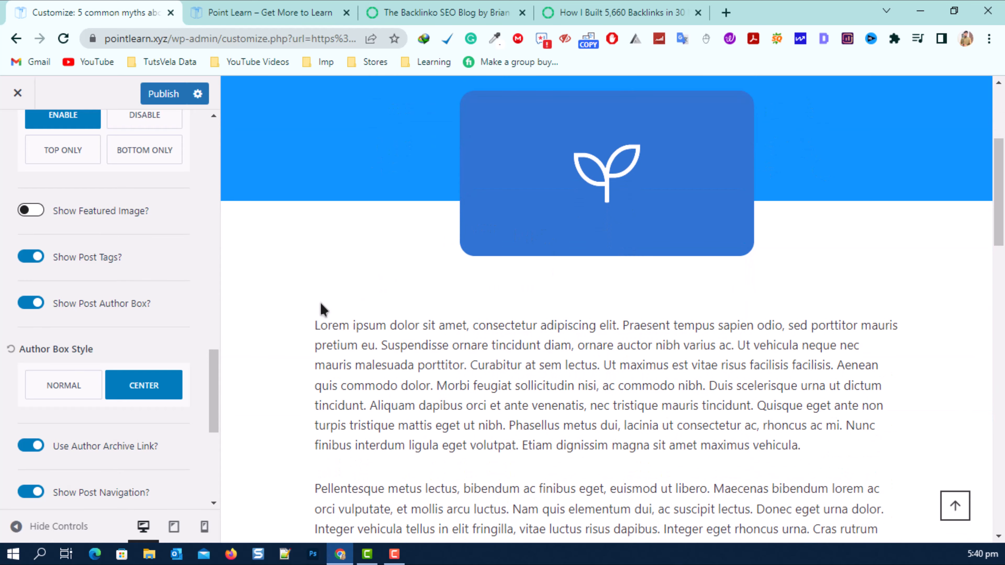
pyautogui.moveTo(321, 305); pyautogui.dragTo(594, 461)
pyautogui.scroll(-5, 593, 461)
pyautogui.moveTo(426, 186); pyautogui.dragTo(722, 333)
pyautogui.click(723, 332)
# Step: Publish the single post layout changes in the theme customizer
pyautogui.scroll(-6, 131, 339)
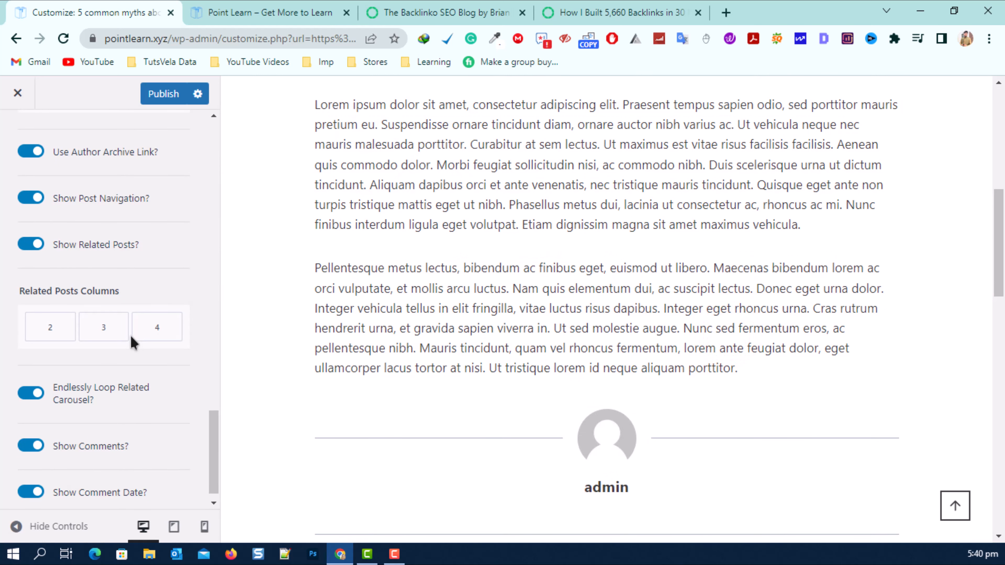
pyautogui.click(119, 336)
pyautogui.scroll(-1, 106, 338)
pyautogui.click(154, 95)
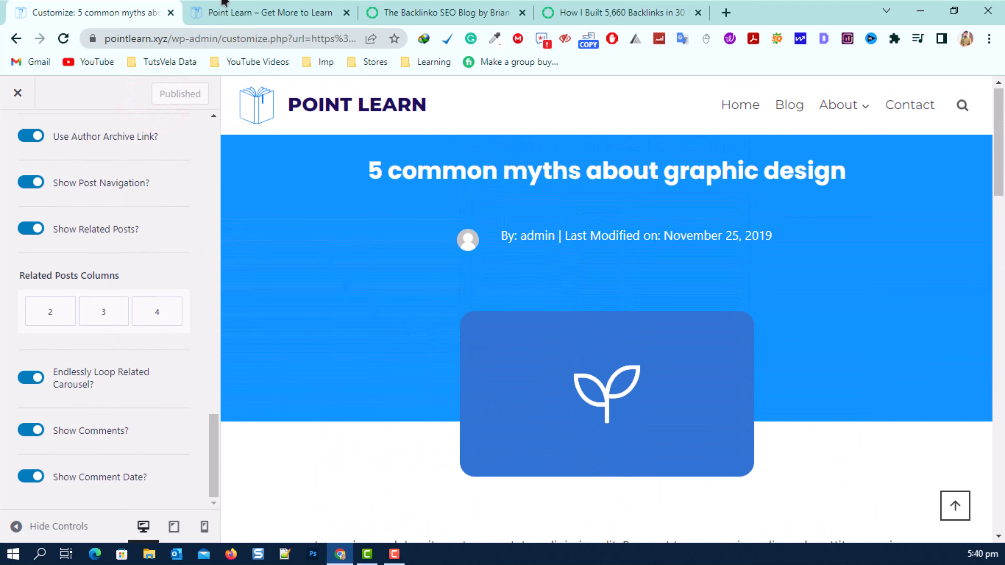
# Step: Switch to the live Point Learn site and open its Blog page
pyautogui.click(224, 3)
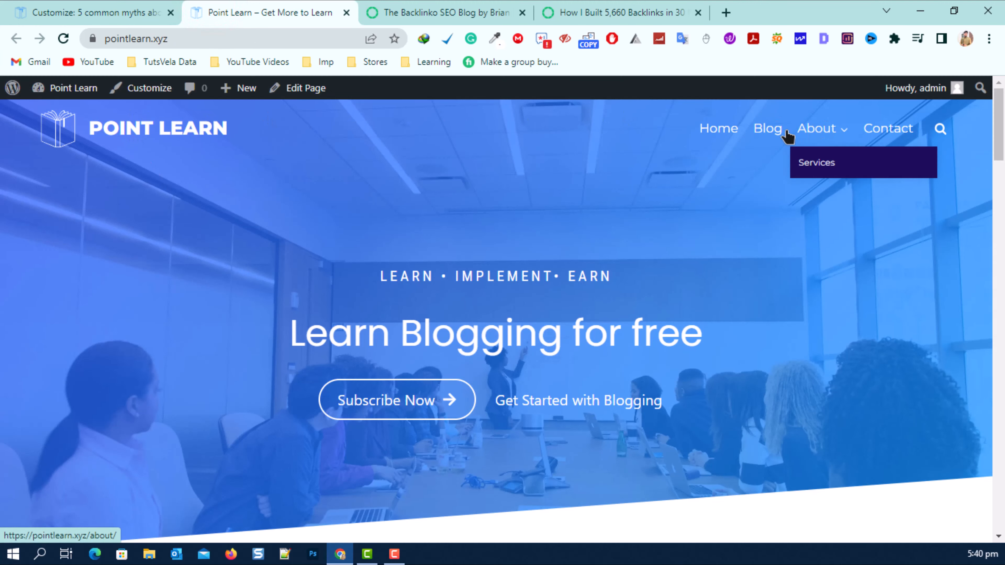
pyautogui.click(764, 129)
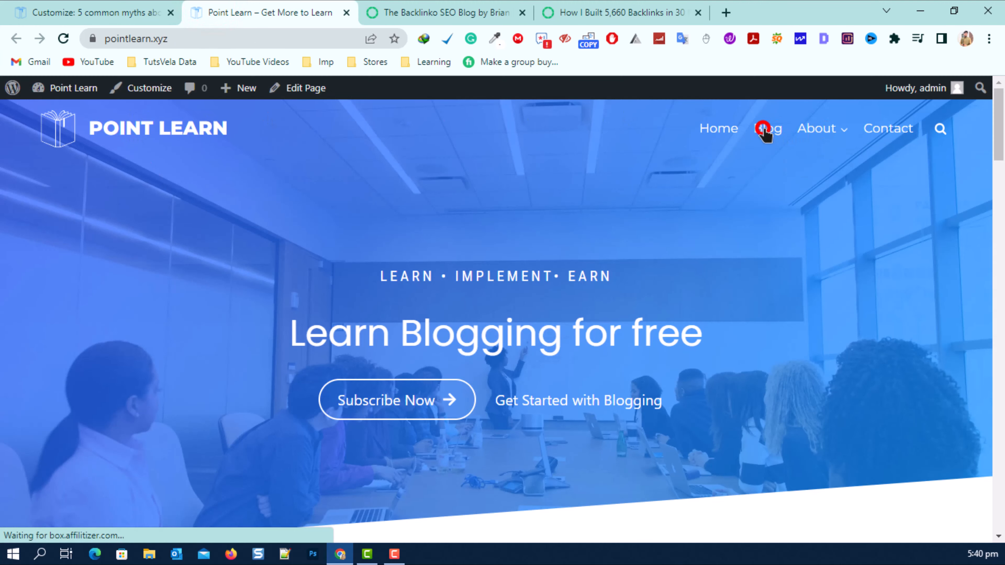